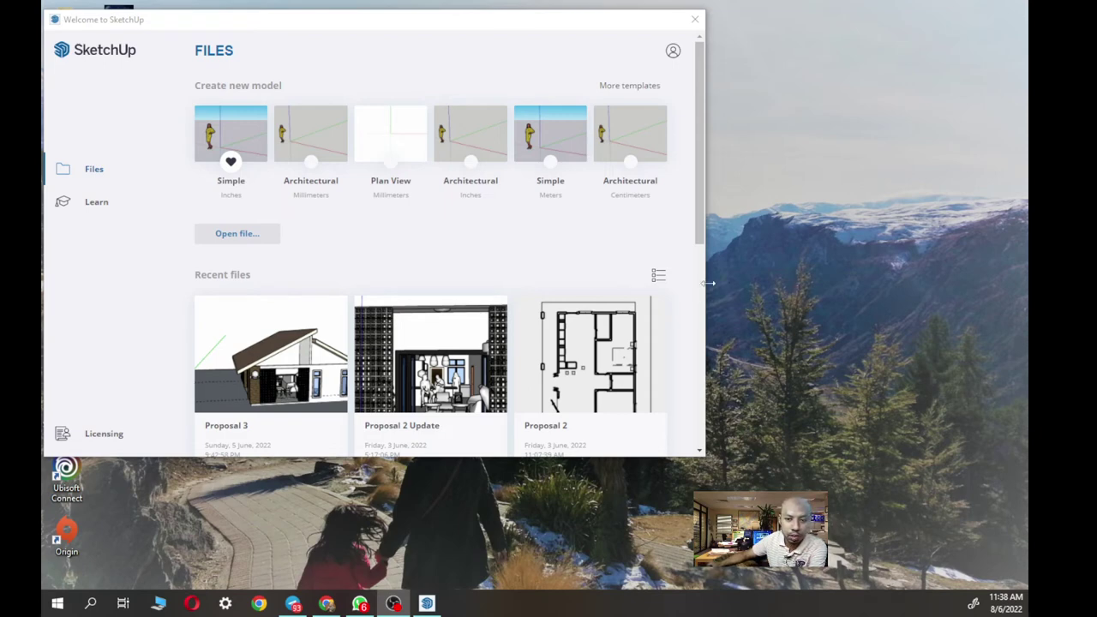
- Start a blank model from the welcome window, and select the human scale figure briefly before clearing the selection
drag(708, 283, 1022, 291)
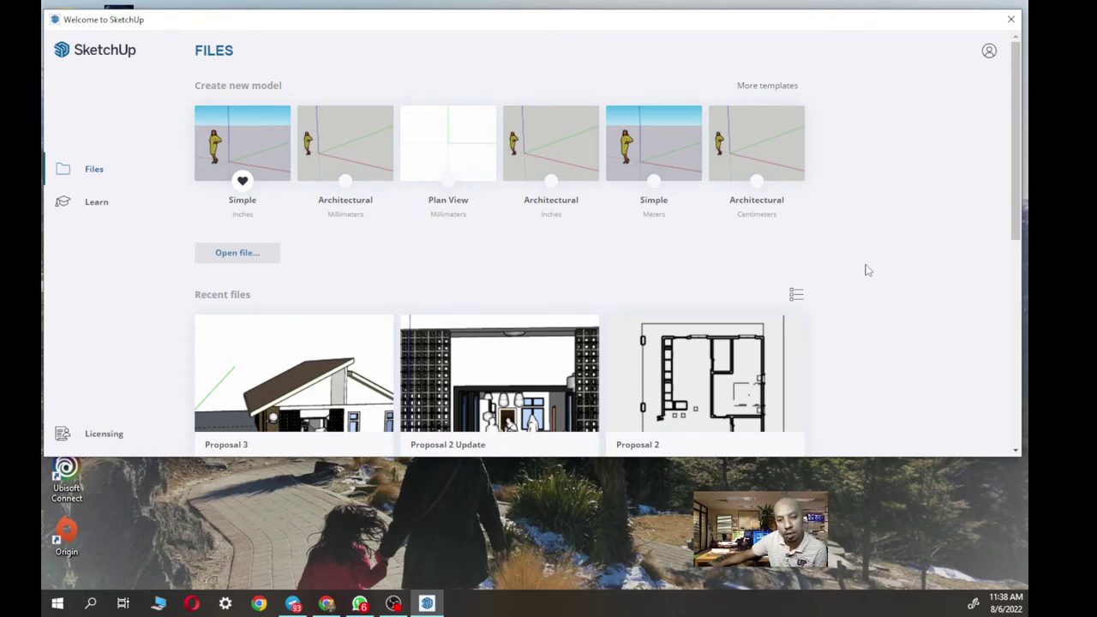
scroll(866, 270, down, 5)
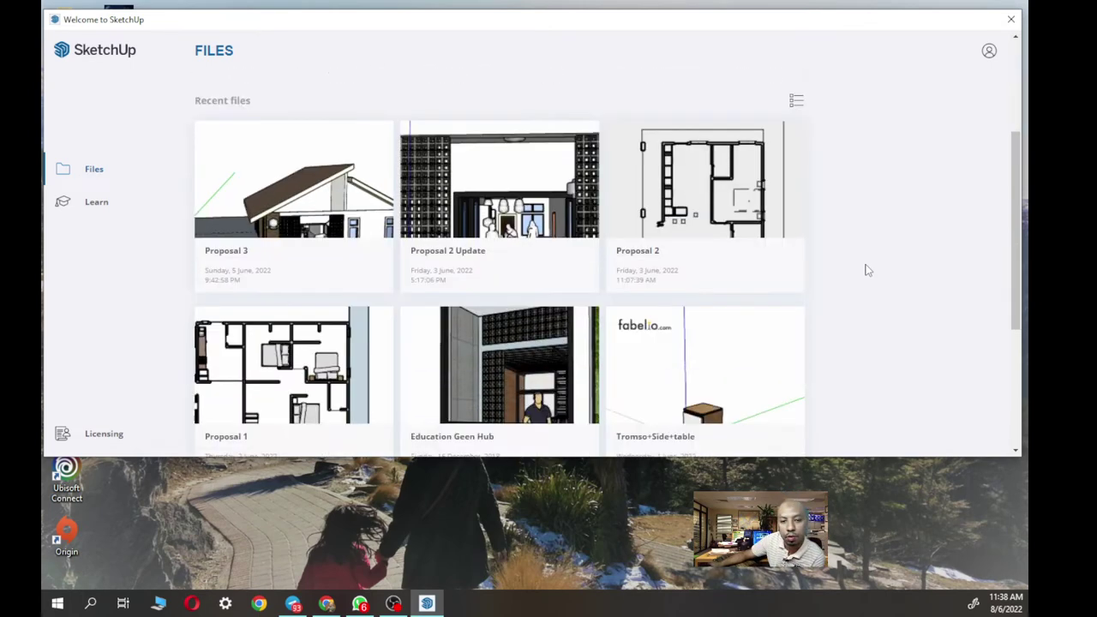
scroll(865, 270, up, 5)
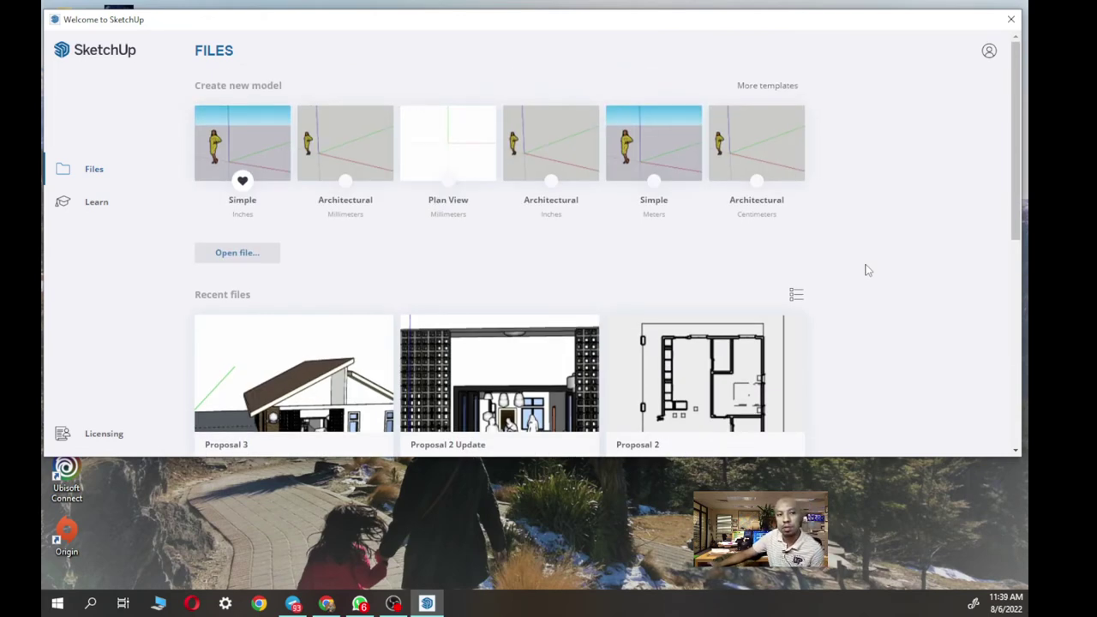
key(alt+F4)
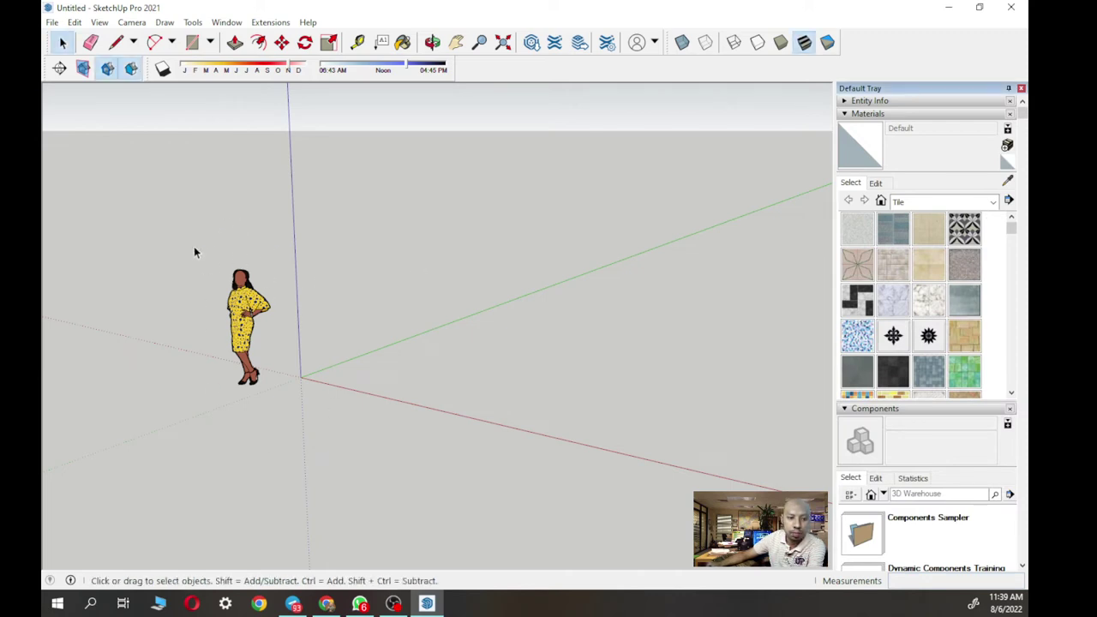
click(250, 312)
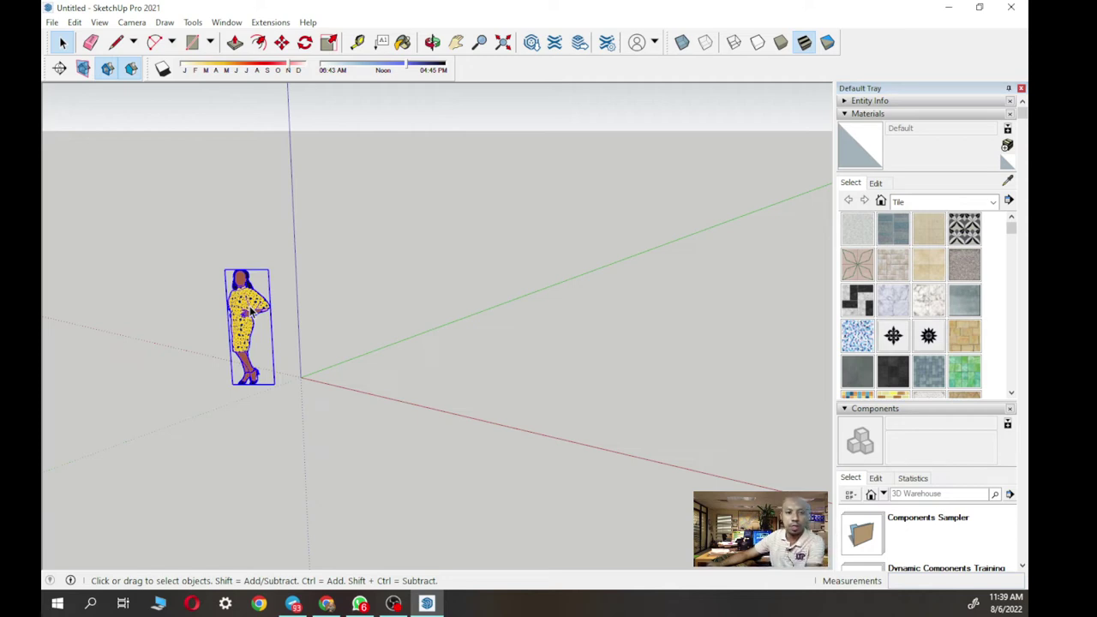
click(293, 292)
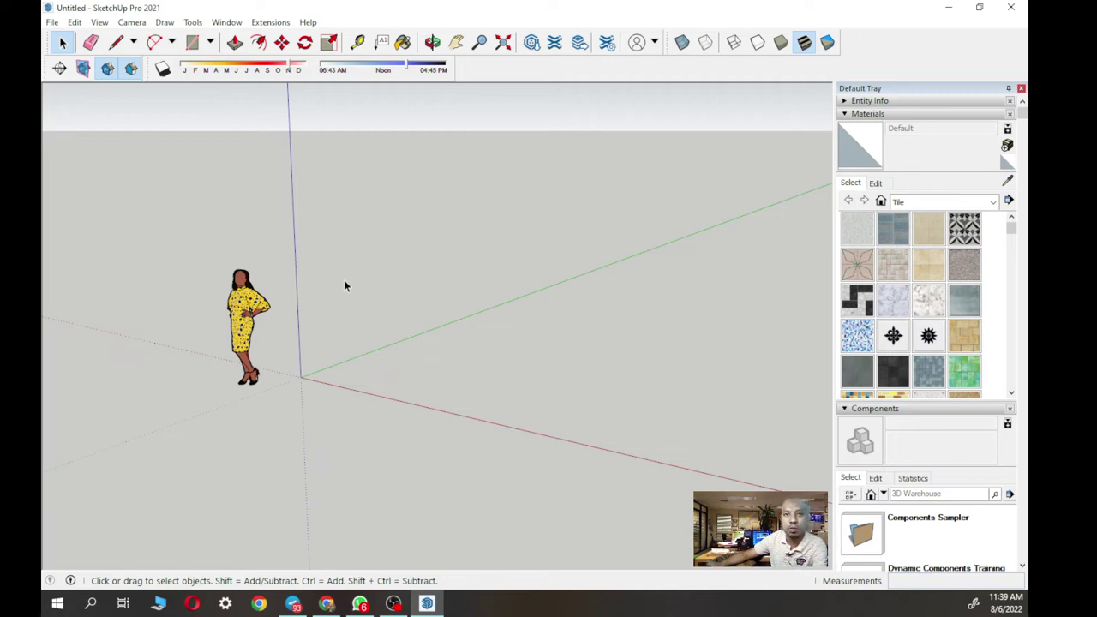
- Check the measurement and angle unit settings in Model Info, and close the dialog
click(228, 23)
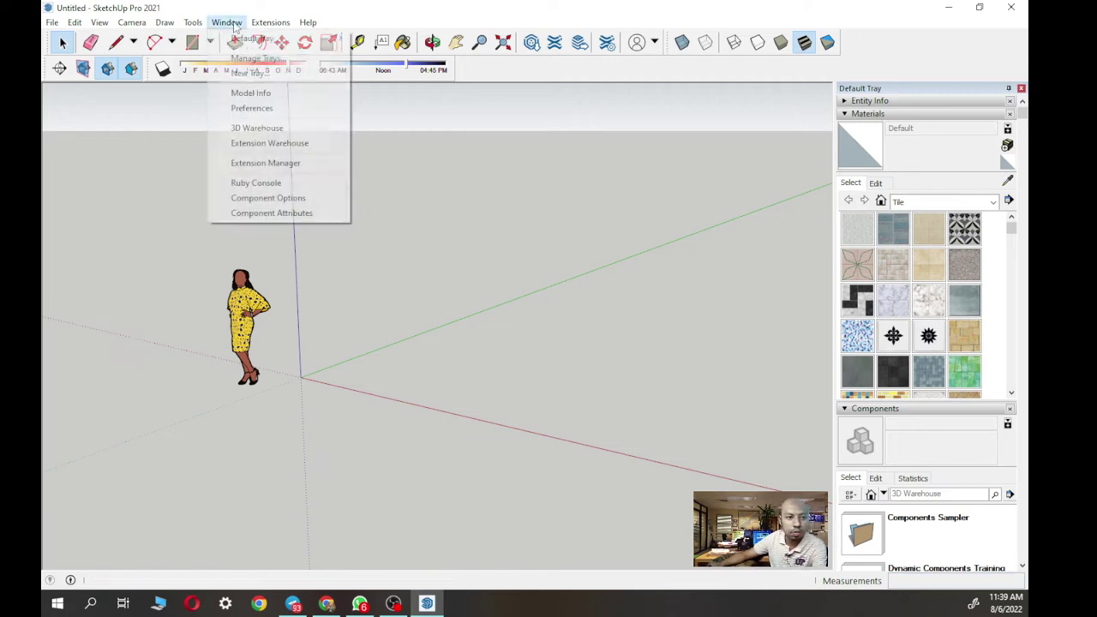
click(252, 92)
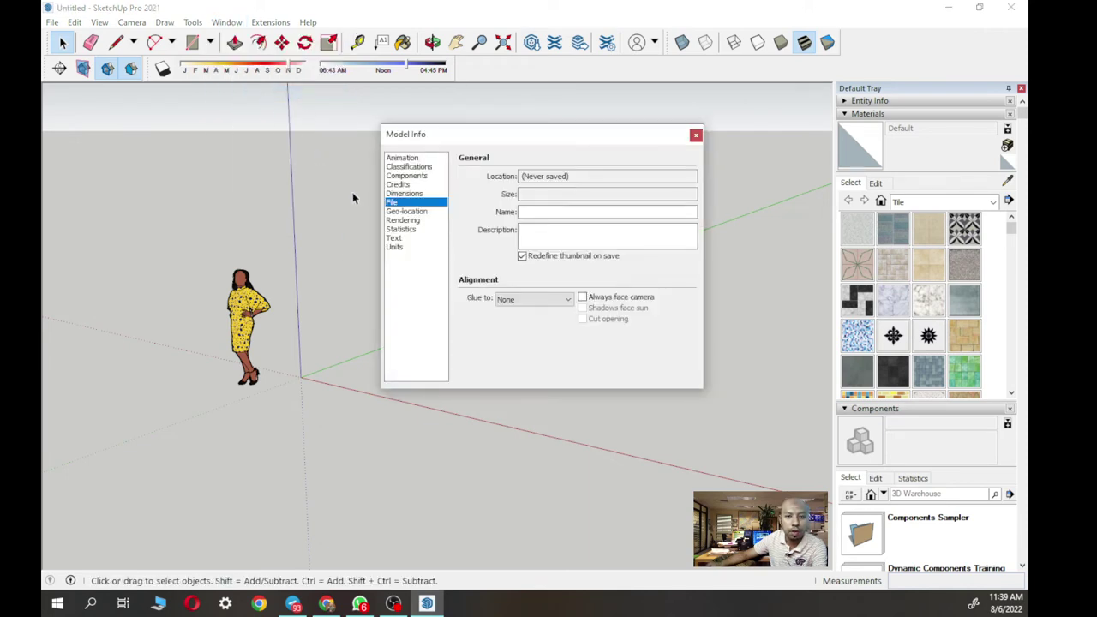
click(404, 248)
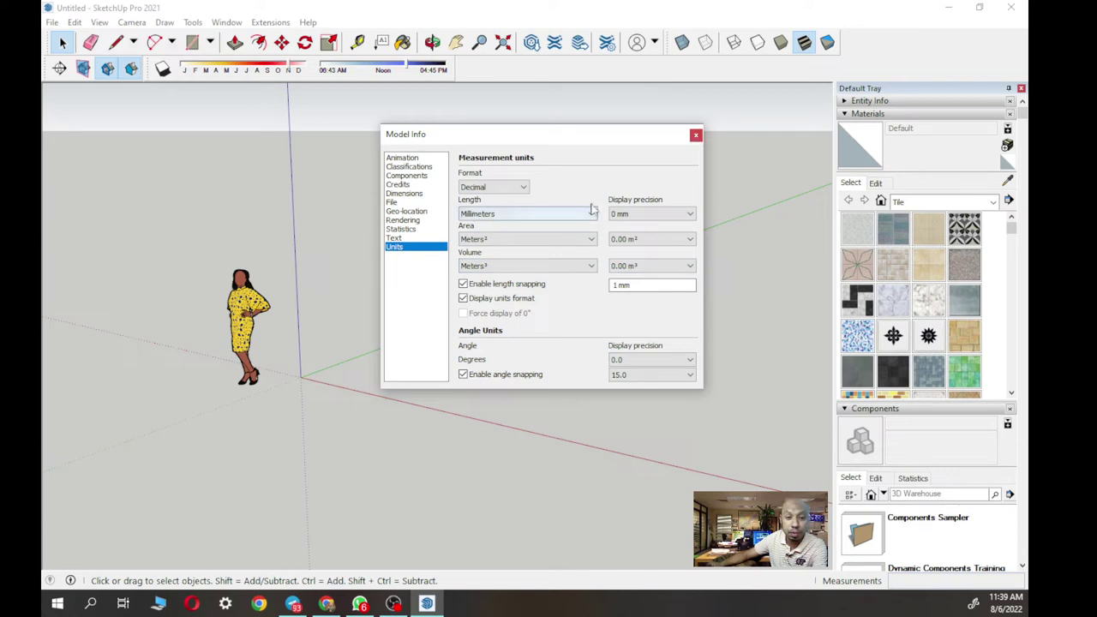
click(696, 137)
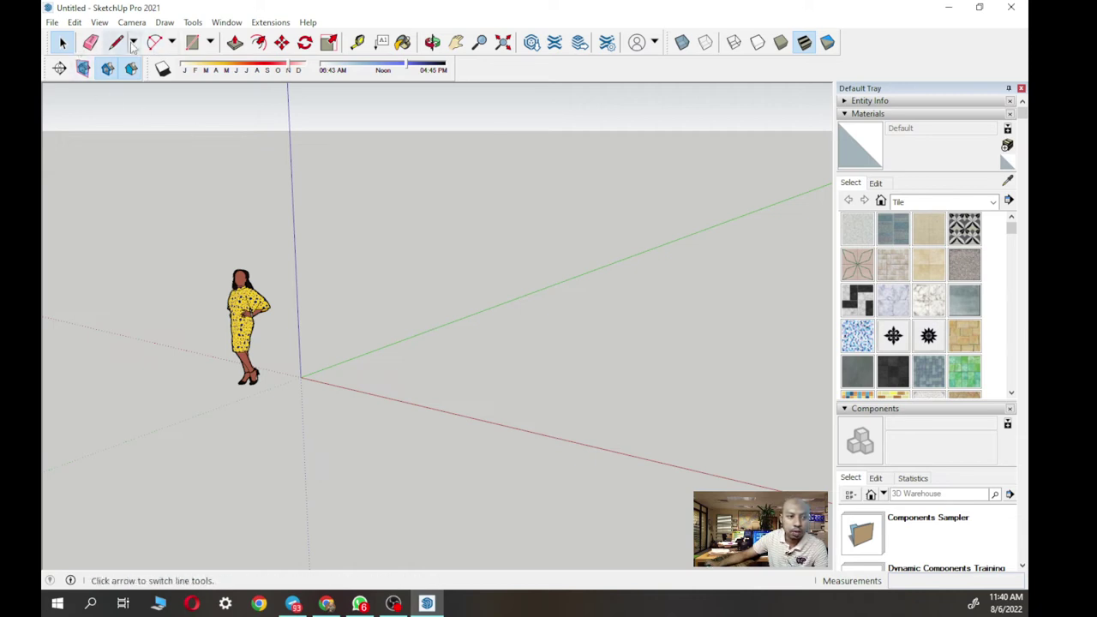
- Preview lines parallel to the green axis with the Line tool, cancelling each before setting its endpoint
middle_drag(407, 223, 399, 286)
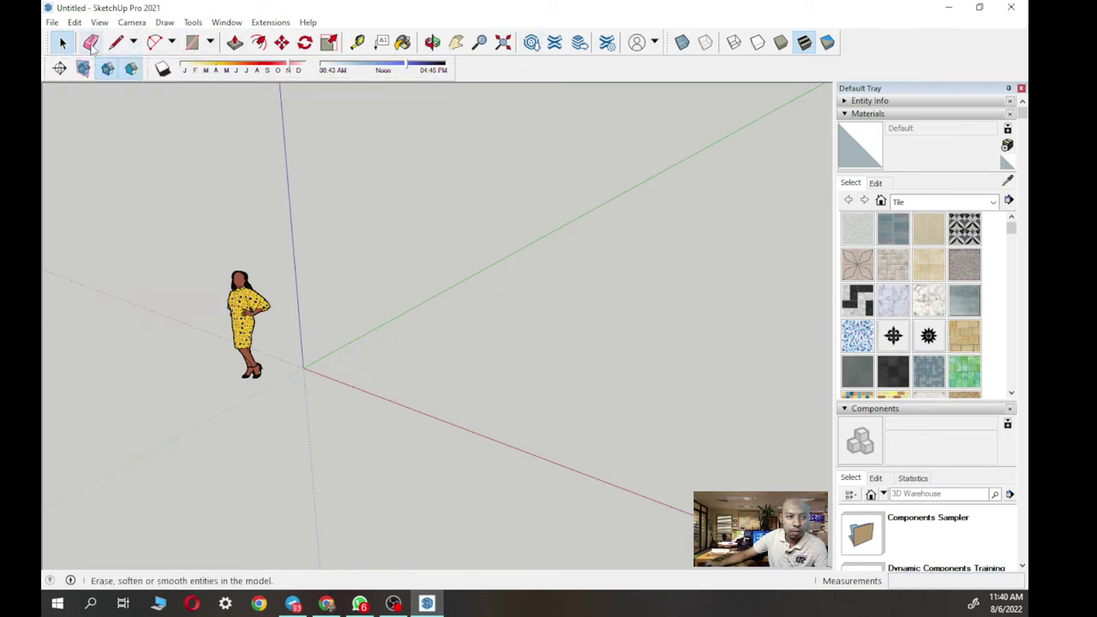
click(133, 43)
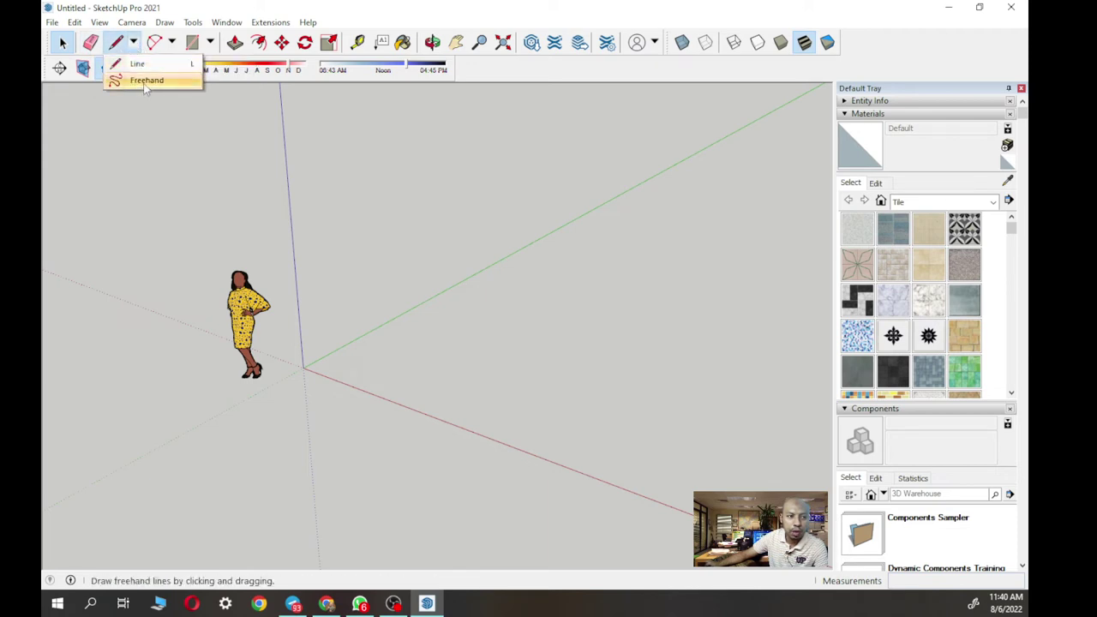
click(138, 64)
click(336, 286)
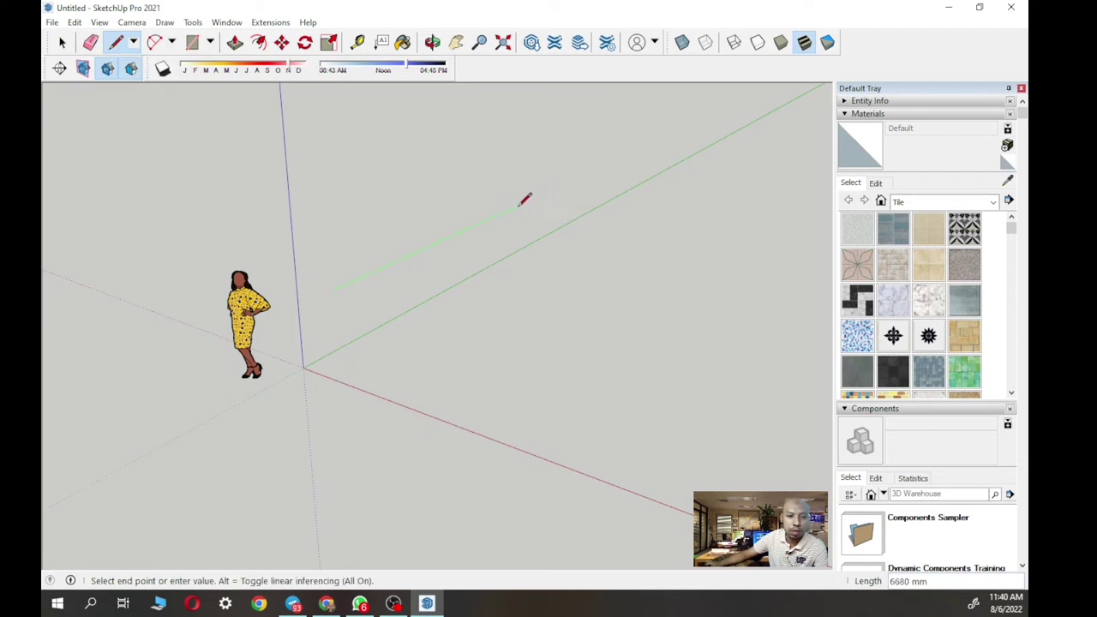
key(Escape)
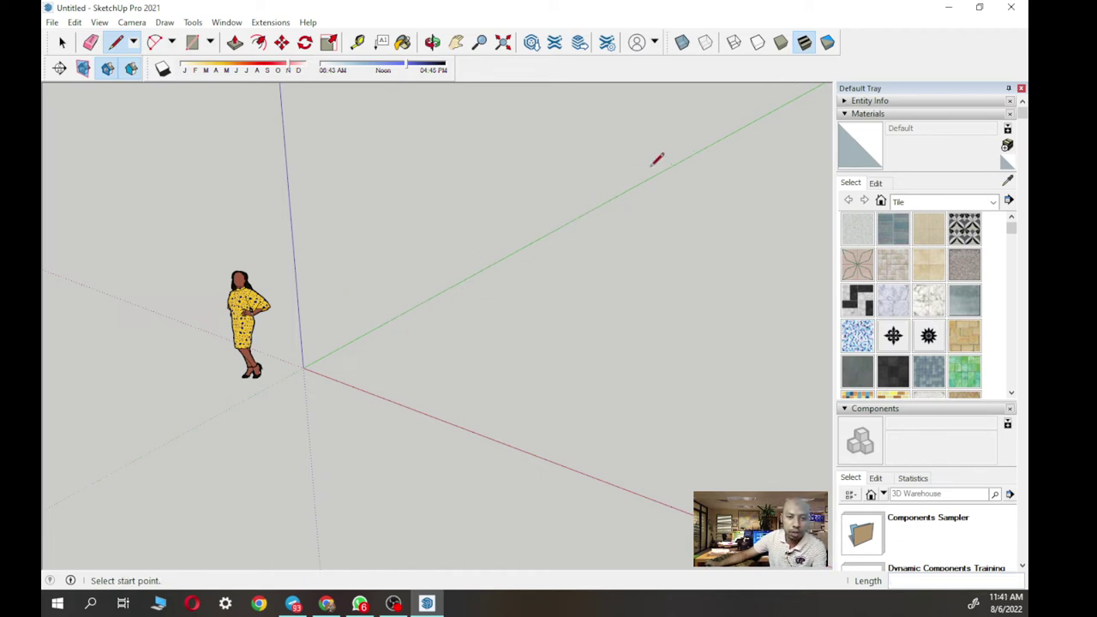
click(420, 281)
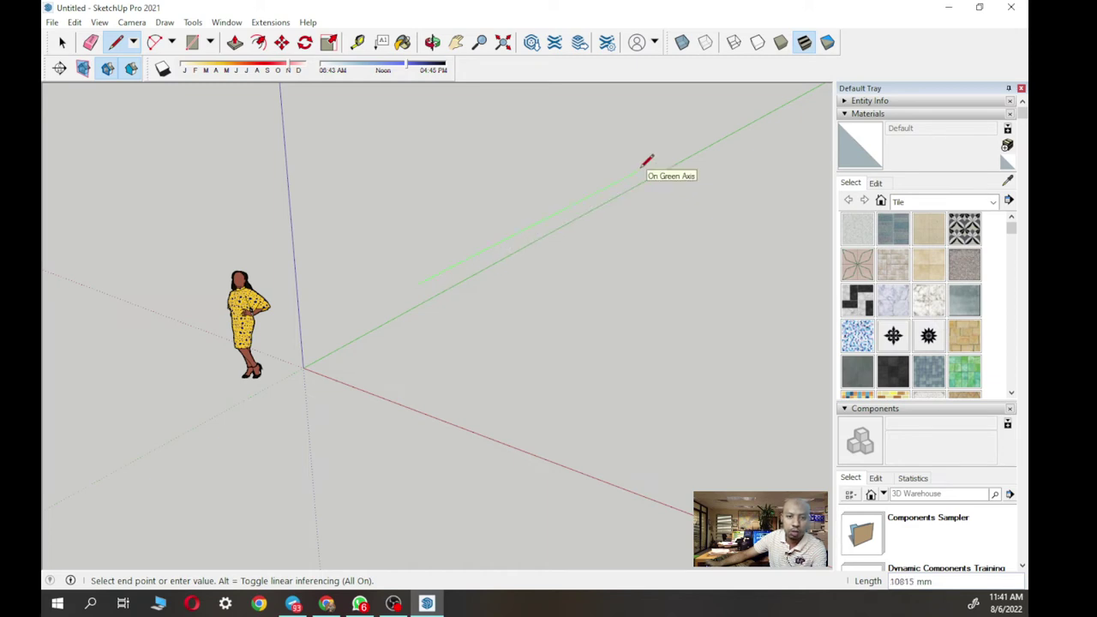
middle_drag(647, 161, 610, 126)
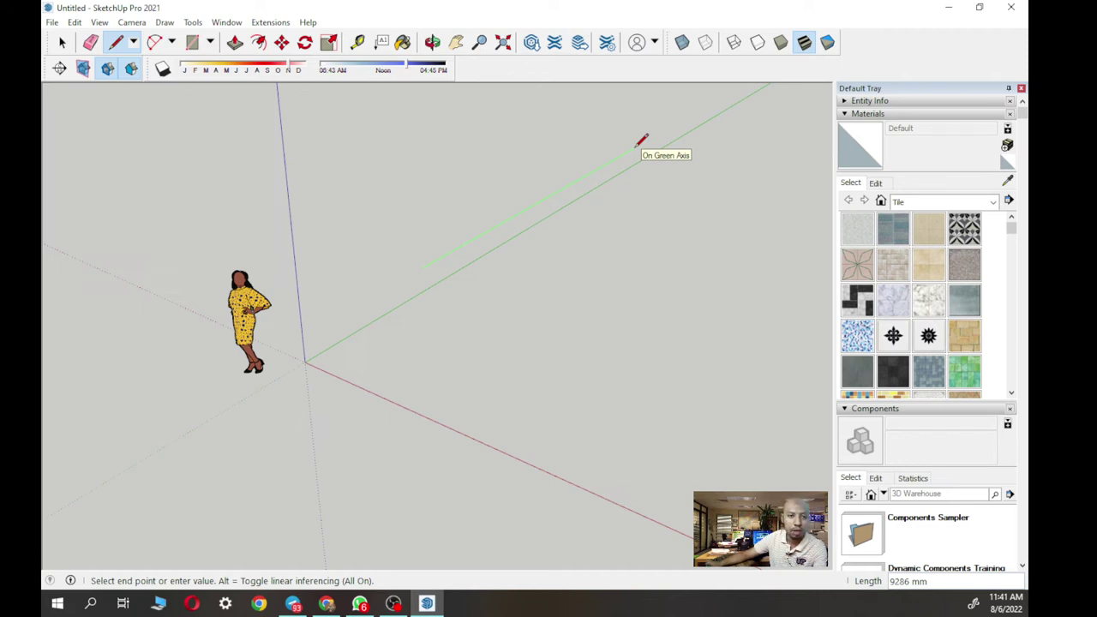
key(Escape)
- Preview one line parallel to the red axis and one parallel to the blue axis, cancelling both
click(348, 346)
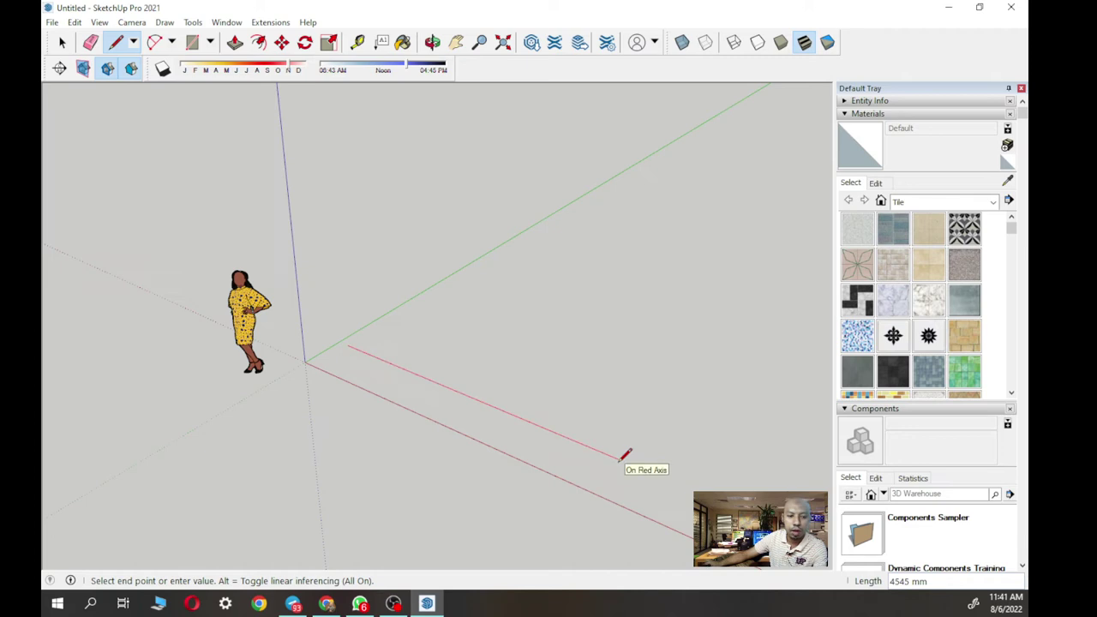
key(Escape)
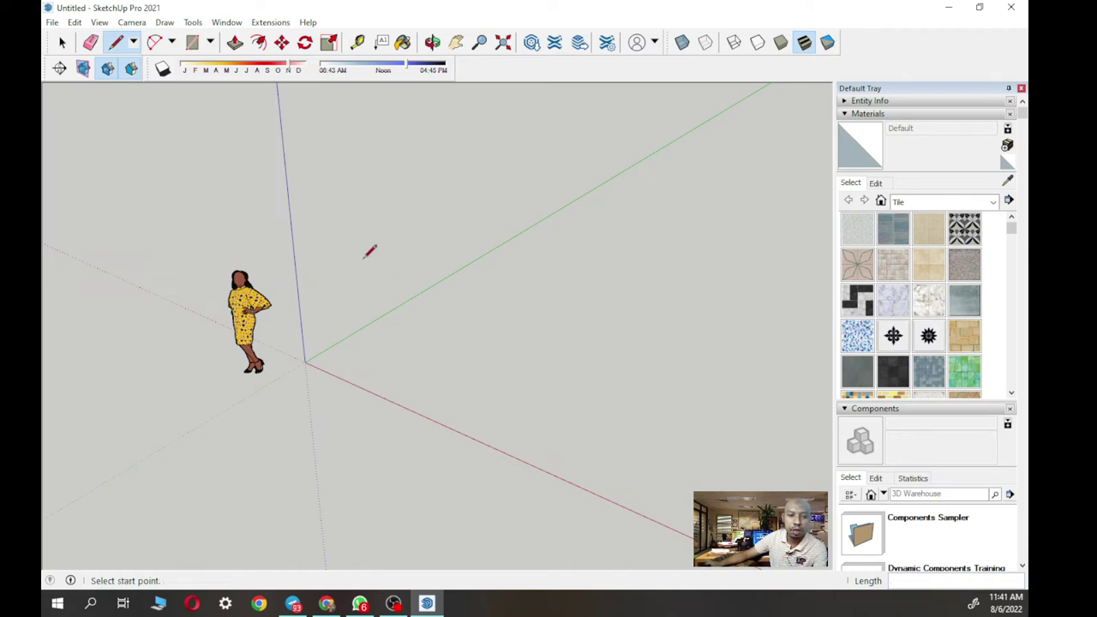
click(350, 298)
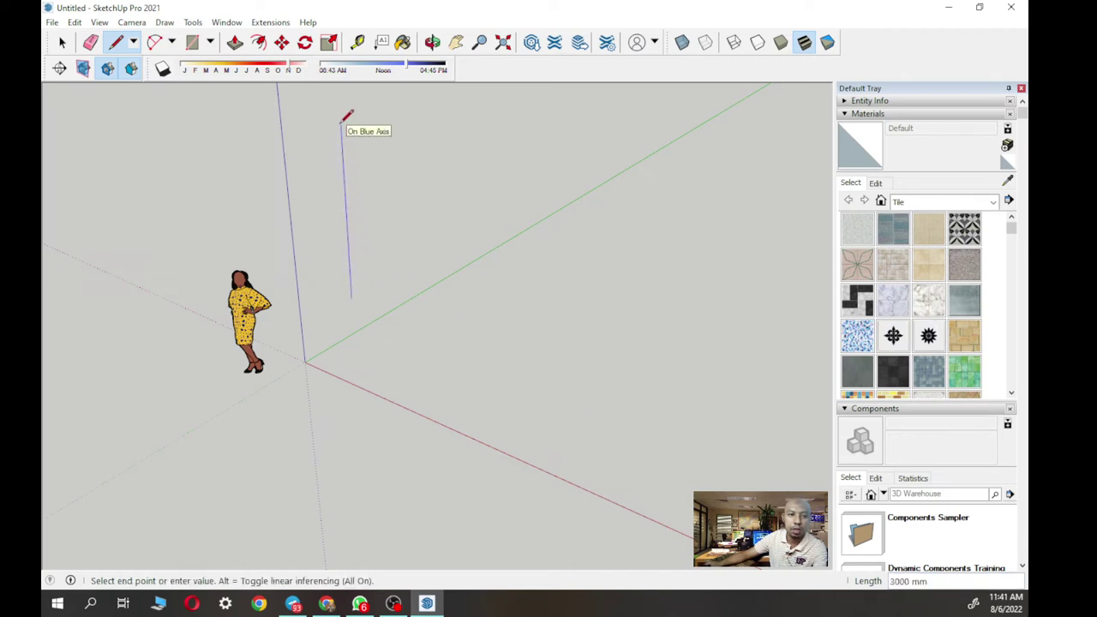
key(Escape)
mouse_move(345, 115)
middle_down()
mouse_move(421, 245)
mouse_move(445, 252)
mouse_move(440, 267)
mouse_move(453, 160)
middle_up()
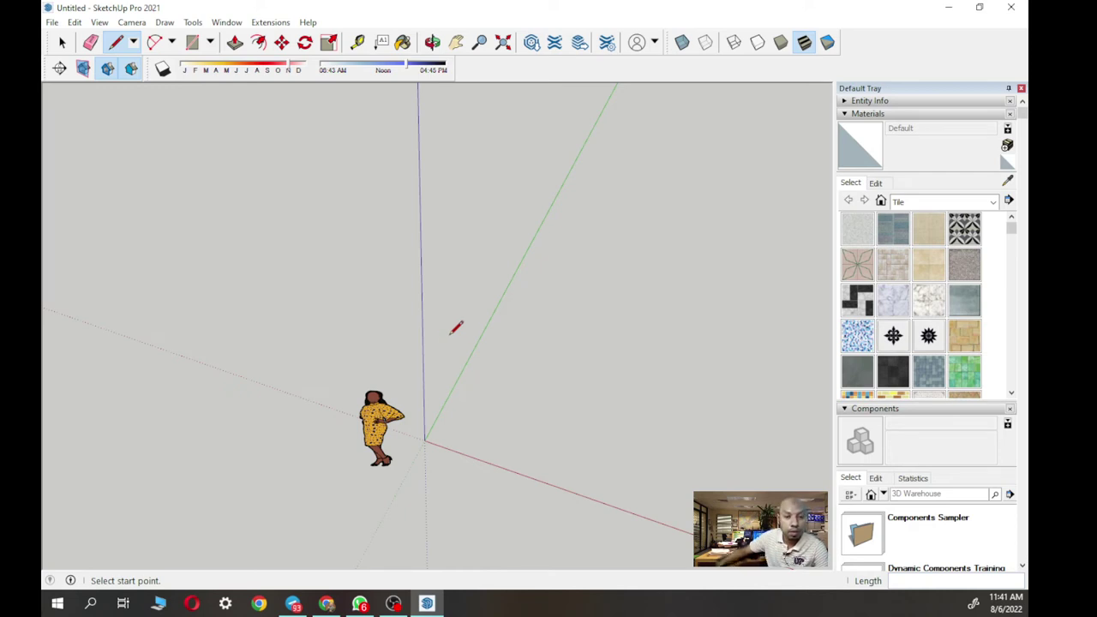
- Draw a zigzag Freehand curve on the ground between the green and red axes, and delete it
click(133, 42)
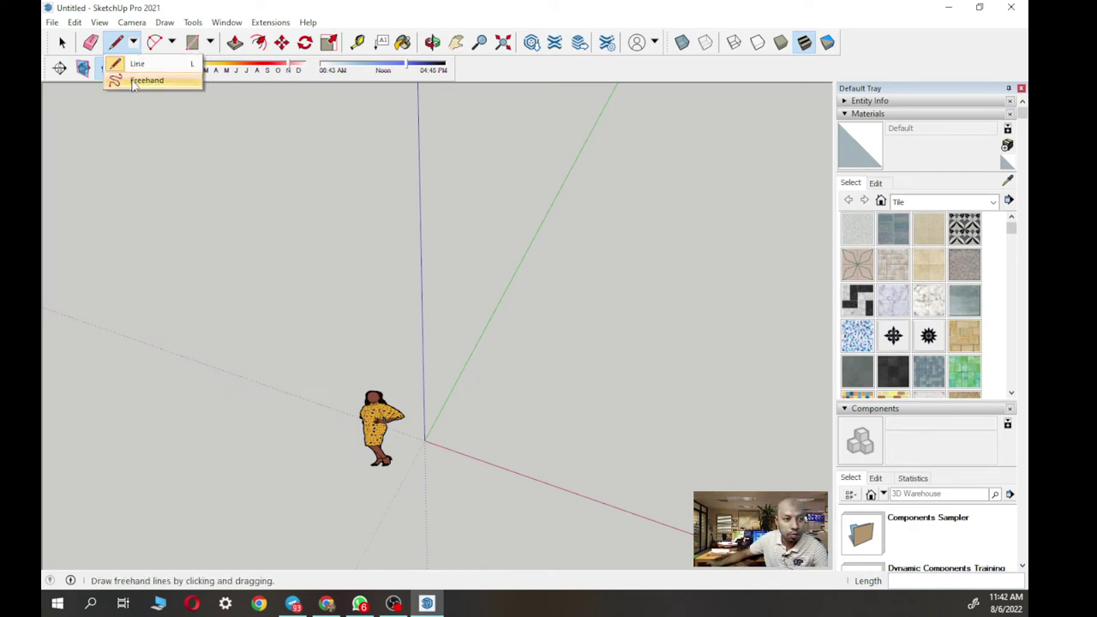
click(137, 80)
mouse_move(494, 386)
mouse_down()
mouse_move(551, 340)
mouse_move(586, 331)
mouse_move(613, 292)
mouse_move(734, 203)
mouse_up()
mouse_move(657, 409)
middle_down()
mouse_move(592, 279)
mouse_move(546, 222)
mouse_move(487, 267)
mouse_move(742, 395)
mouse_move(720, 386)
middle_up()
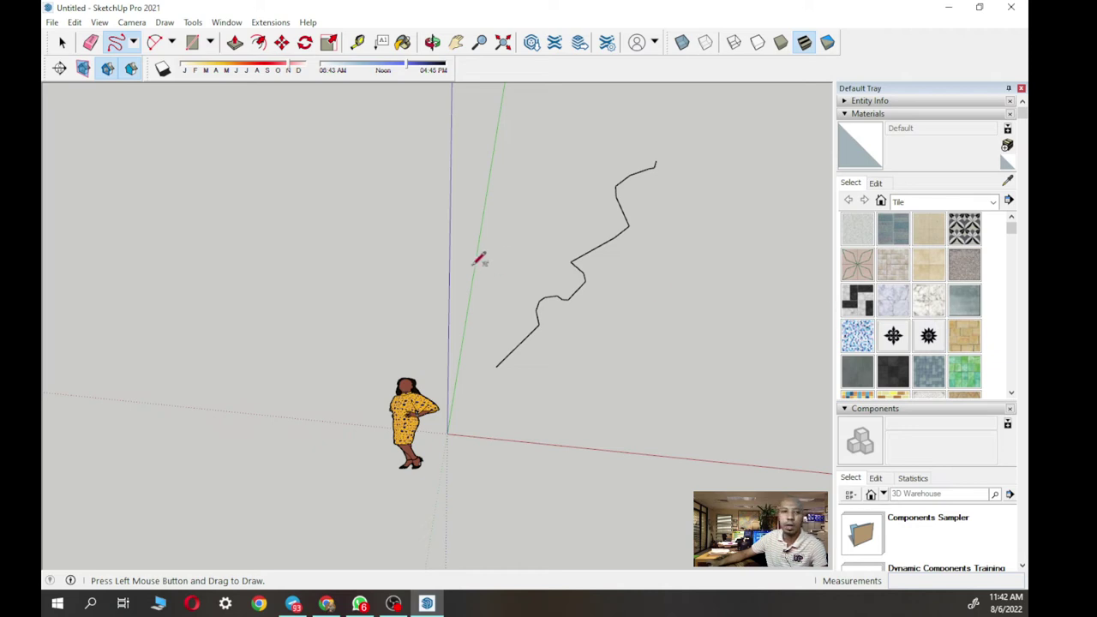
click(62, 42)
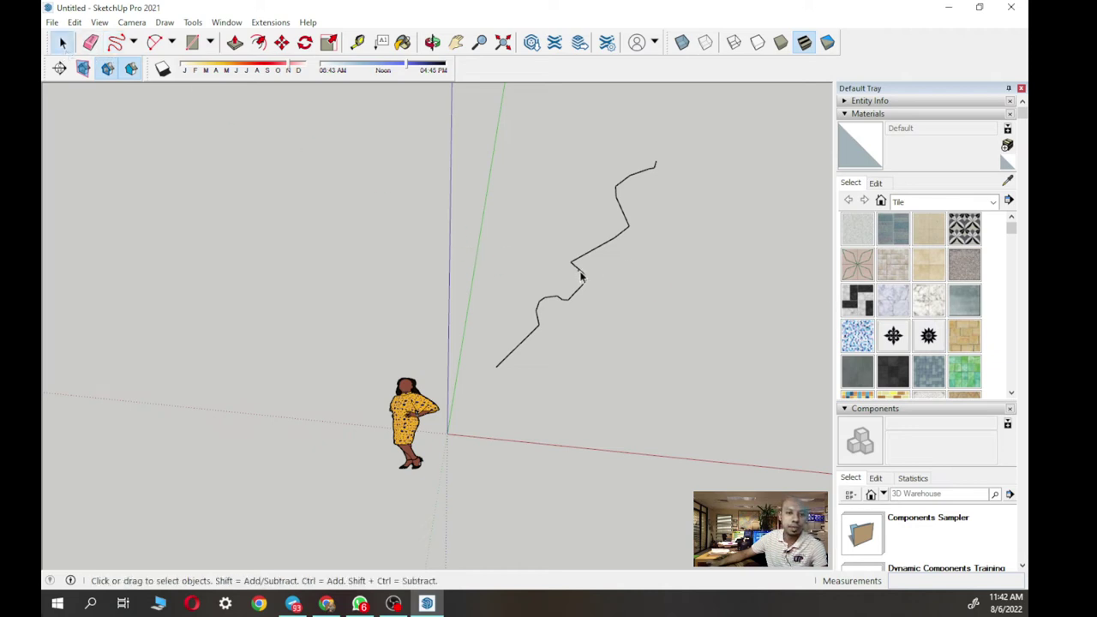
key(Delete)
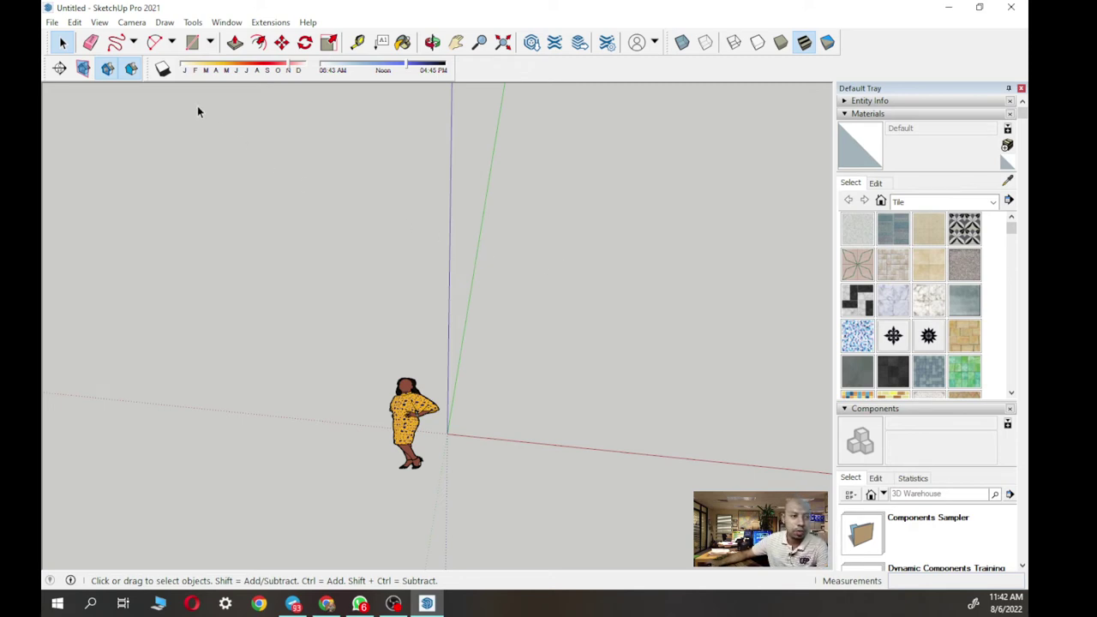
- Draw a line parallel to the green axis, starting from a point on the blue axis just above the origin
click(132, 42)
click(137, 63)
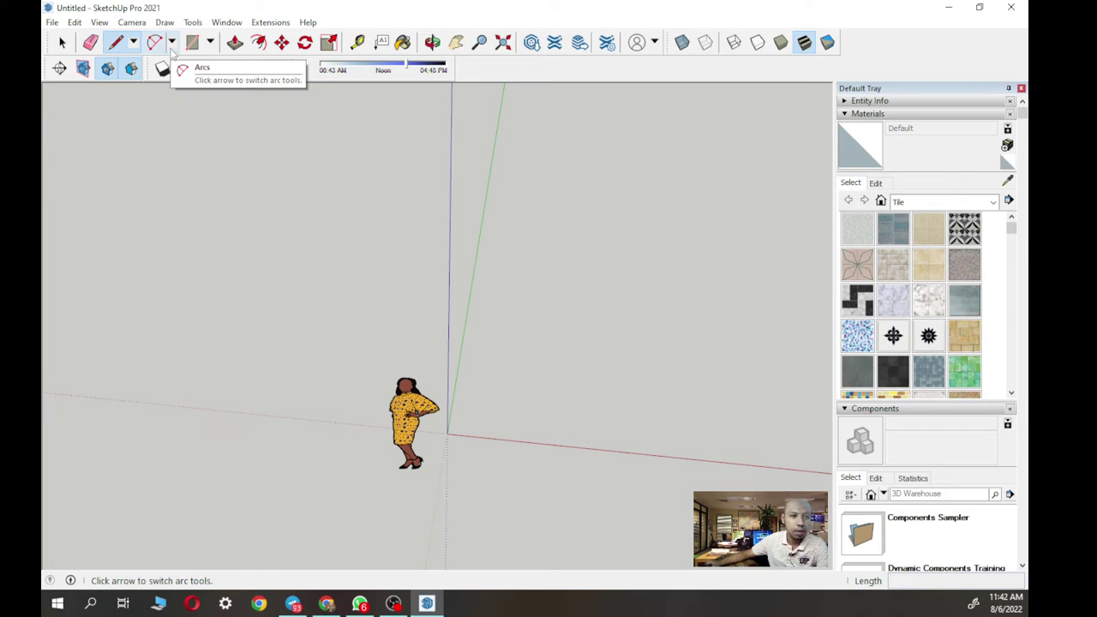
middle_drag(245, 123, 188, 123)
click(438, 452)
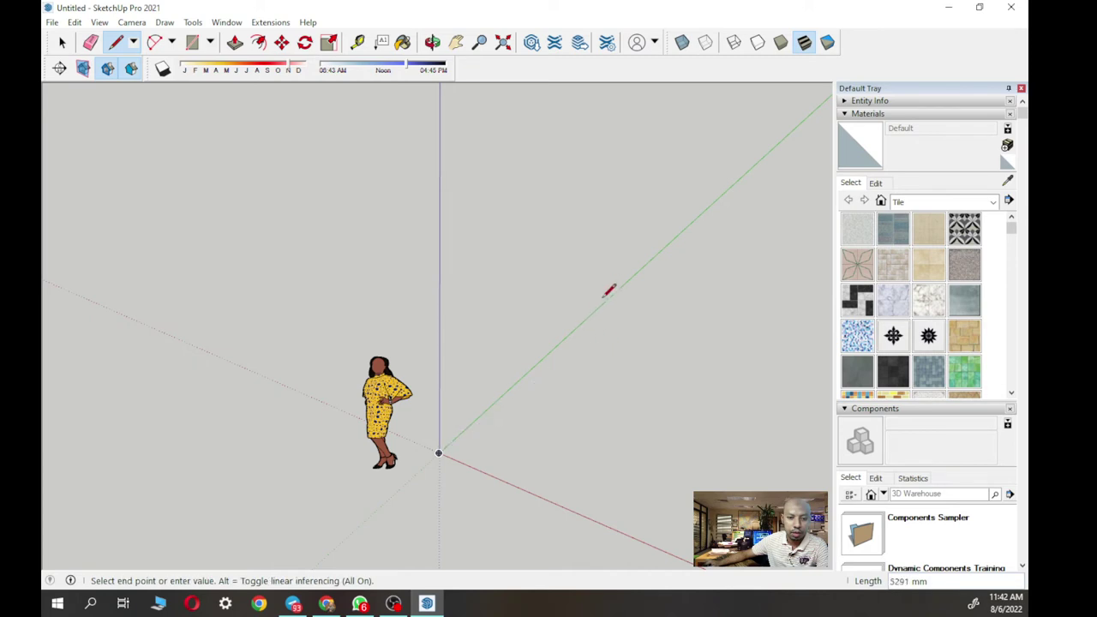
key(Escape)
click(440, 412)
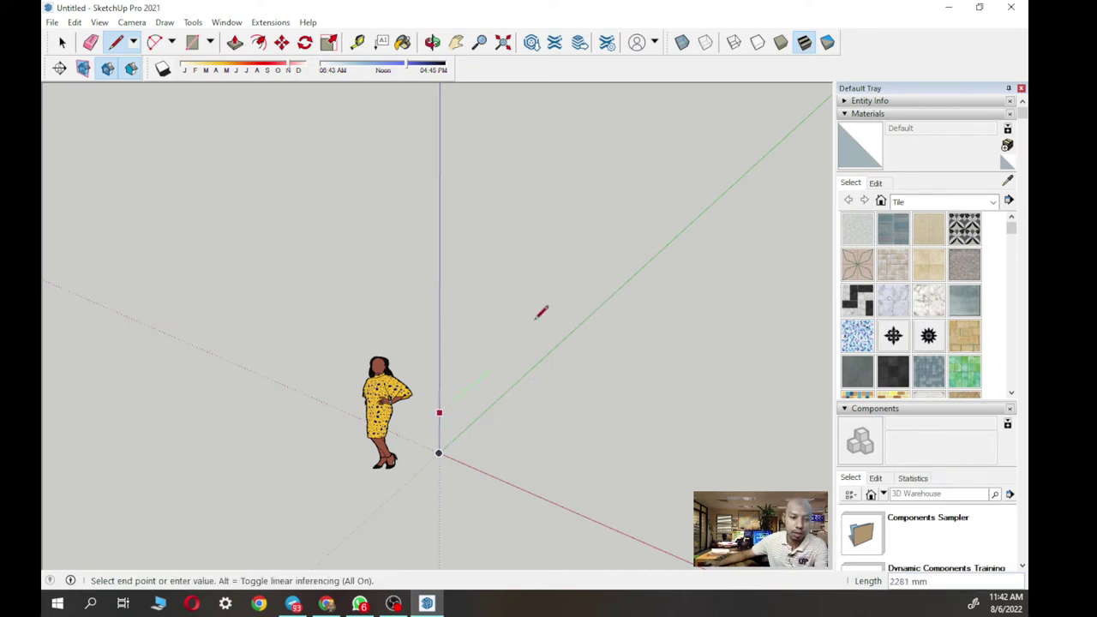
click(630, 251)
key(Escape)
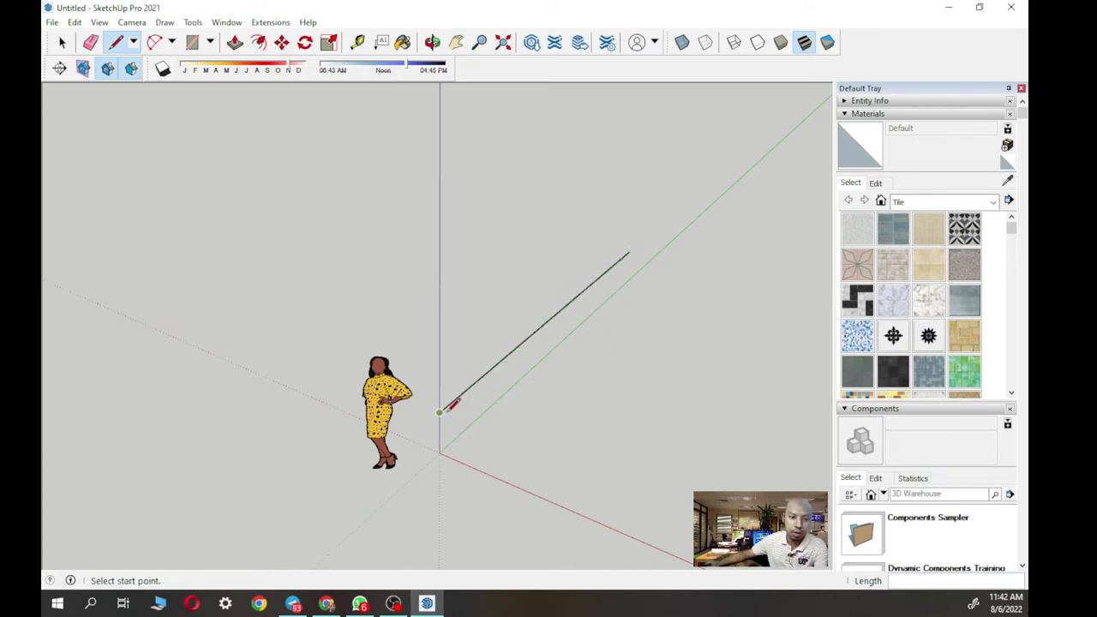
- Draw a second line about 1832 mm long parallel to the red axis from the first line's start point
click(439, 411)
click(579, 450)
key(Escape)
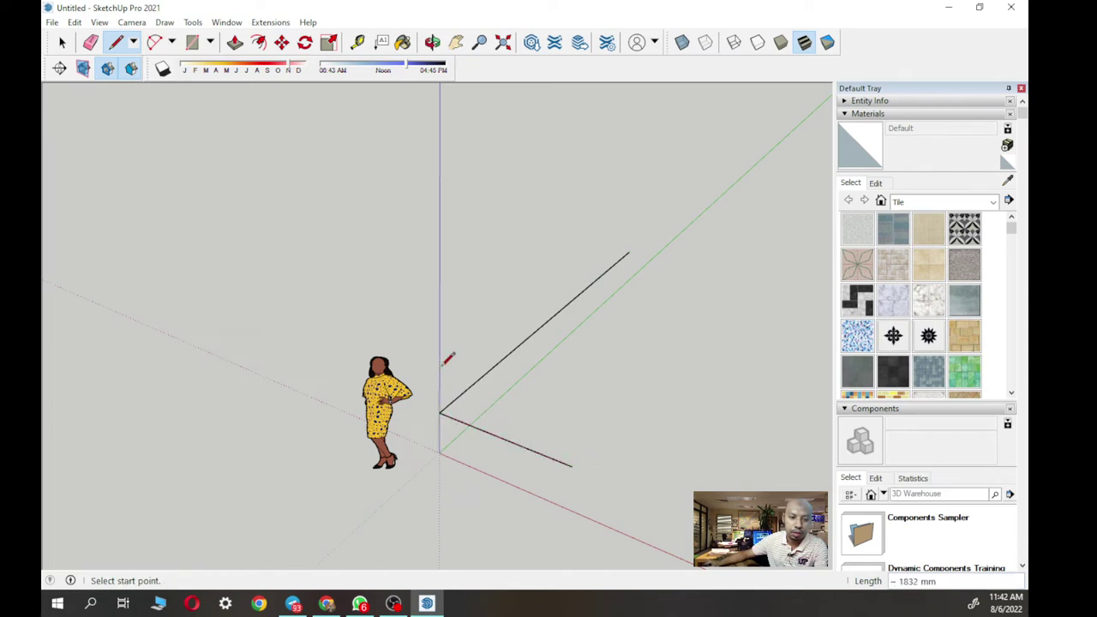
- Draw three more edges above the line parallel to the green axis to close a vertical rectangular face about 1942 mm high
click(630, 252)
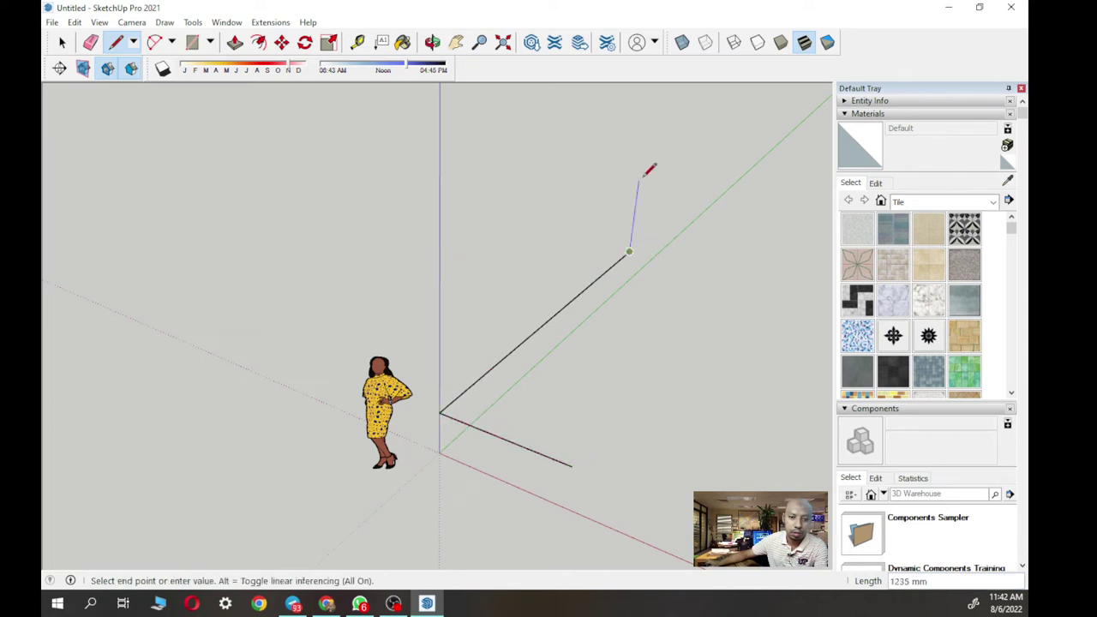
click(643, 147)
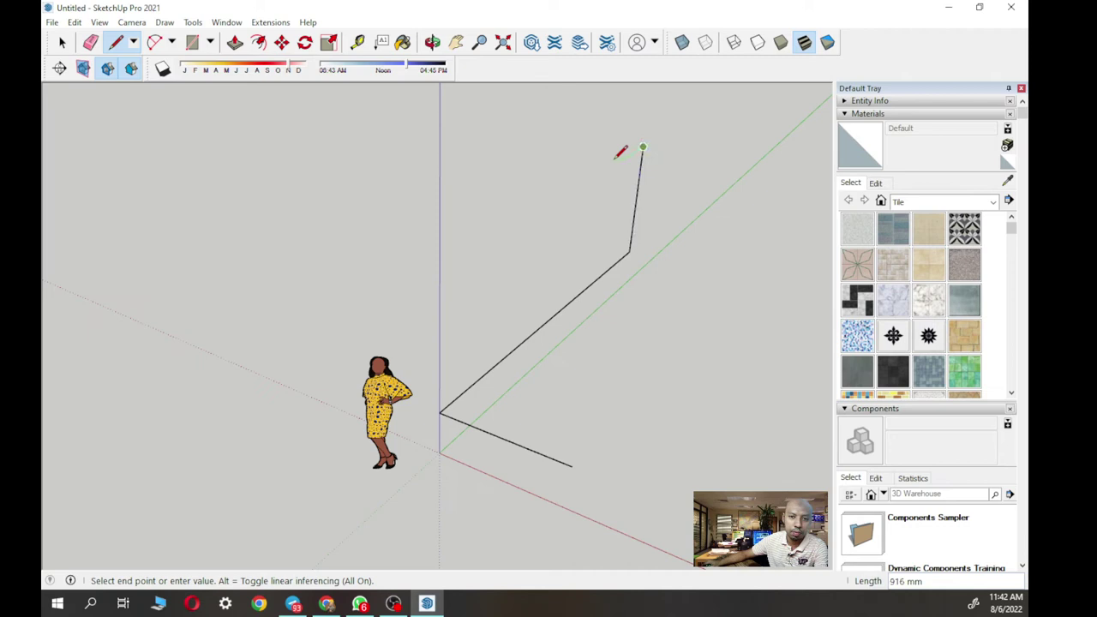
click(439, 272)
click(439, 414)
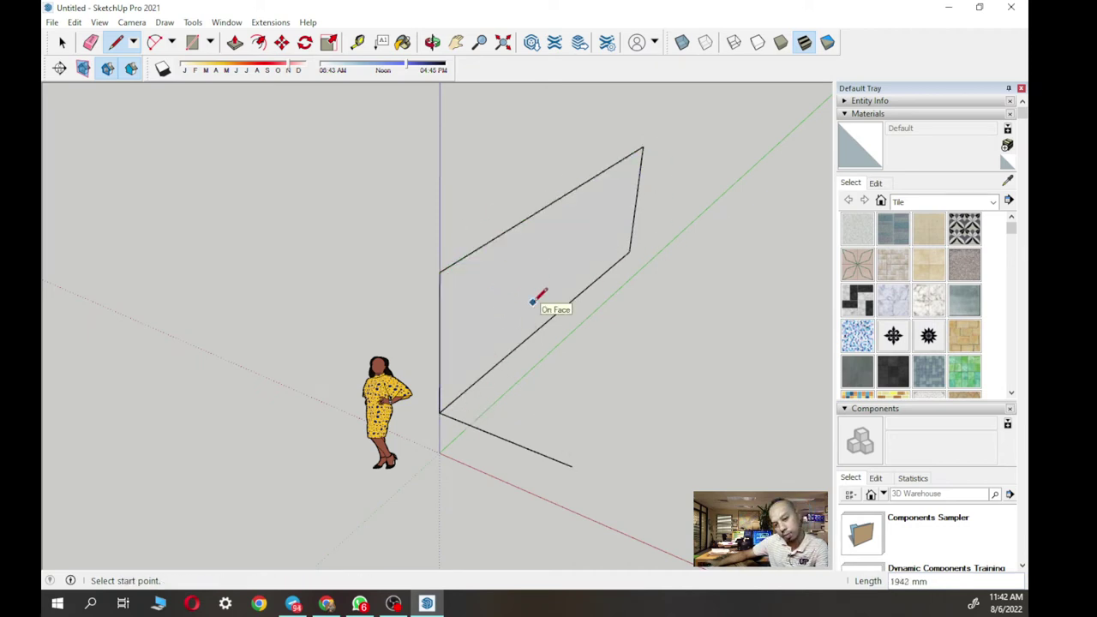
- Delete the vertical face together with its edges and the loose line parallel to the red axis
mouse_move(551, 326)
middle_down()
mouse_move(588, 335)
mouse_move(597, 362)
mouse_move(708, 270)
mouse_move(391, 240)
mouse_move(474, 189)
mouse_move(475, 166)
middle_up()
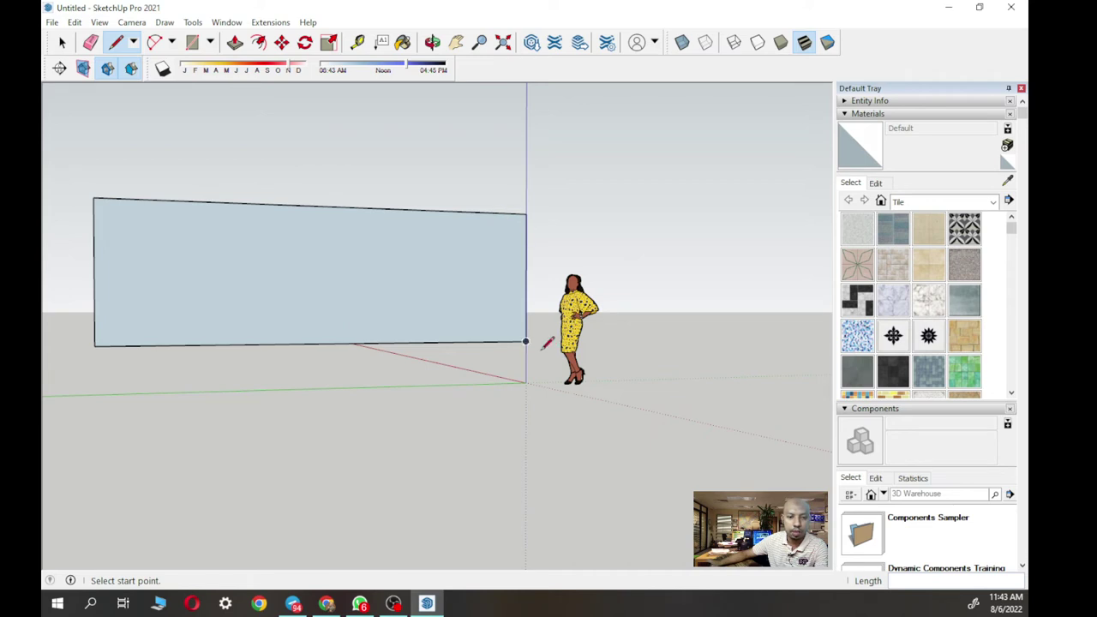
middle_drag(532, 237, 412, 334)
click(61, 42)
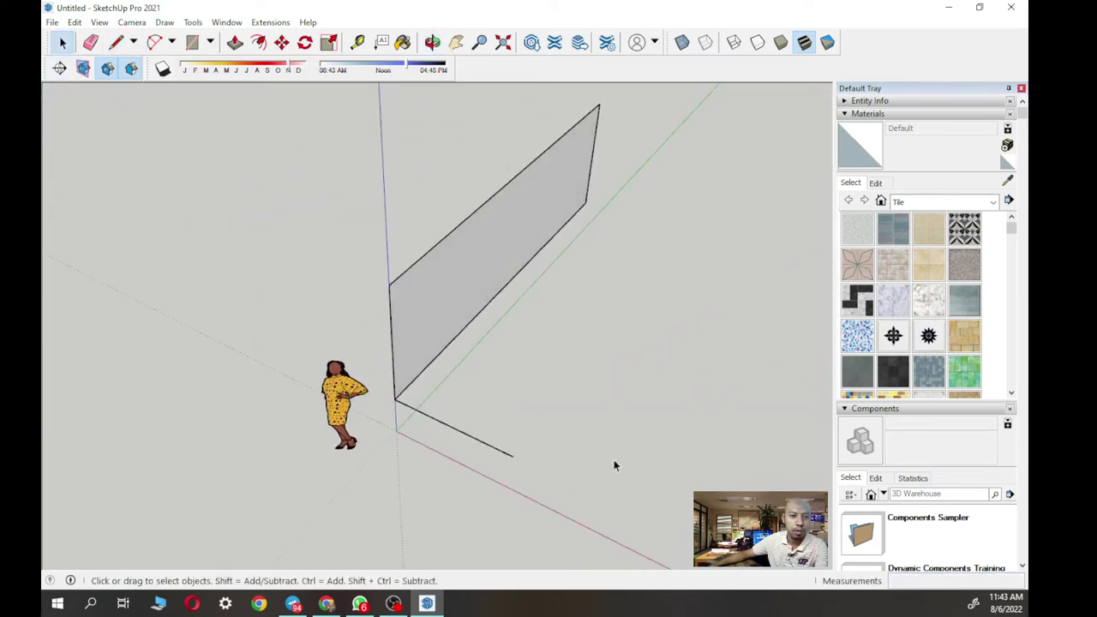
drag(398, 209, 391, 203)
key(Delete)
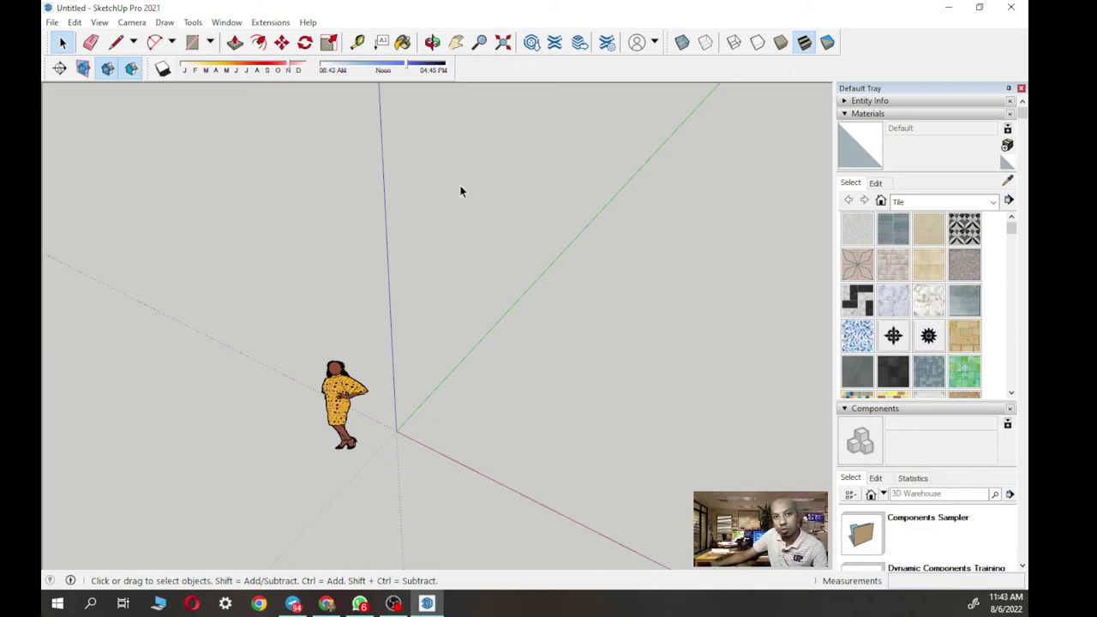
- Draw a 5000 mm line along the green axis, starting at the origin
click(116, 42)
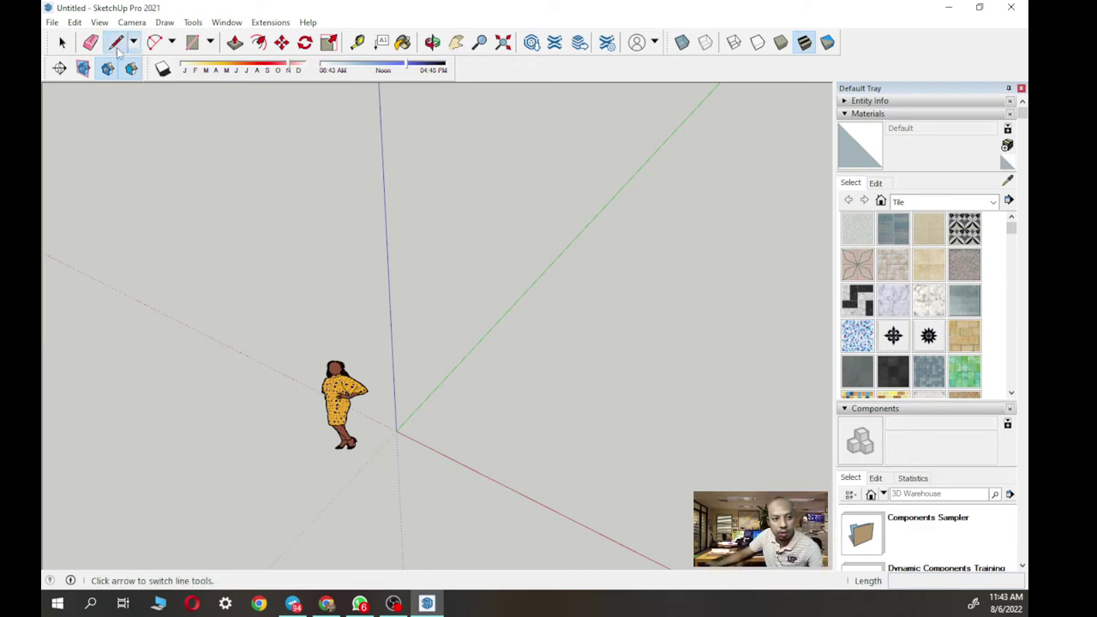
click(408, 429)
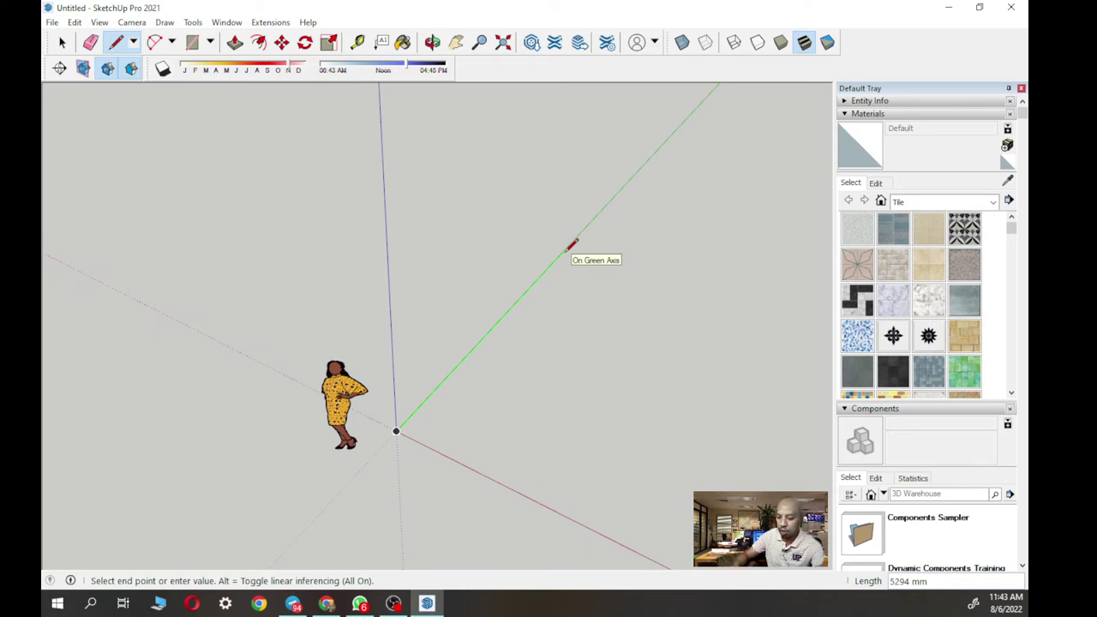
text(5000)
key(Return)
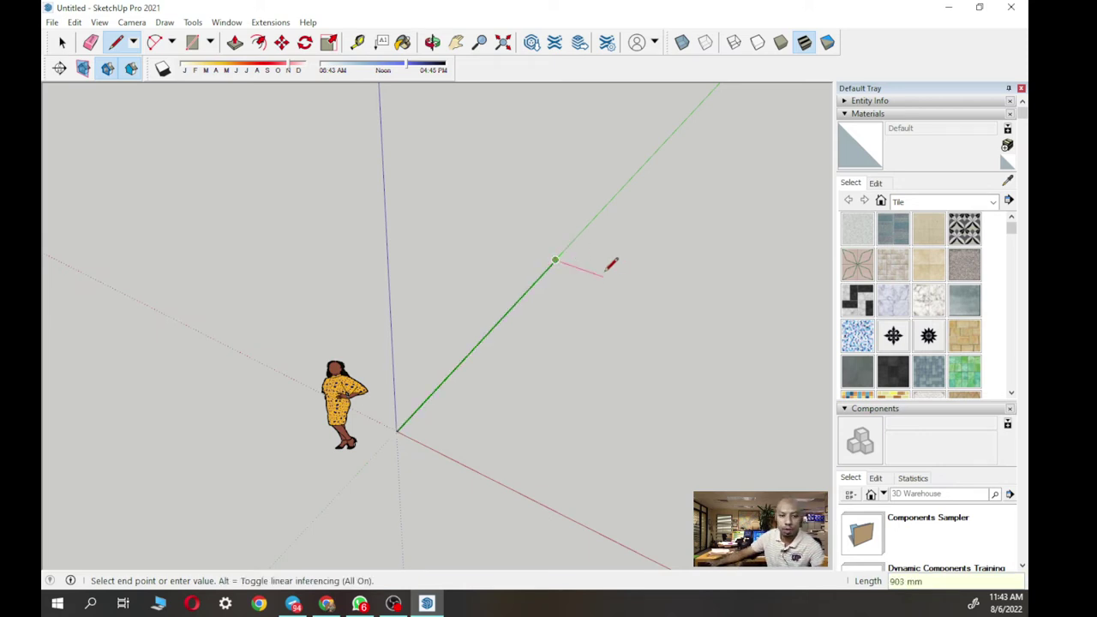
key(Escape)
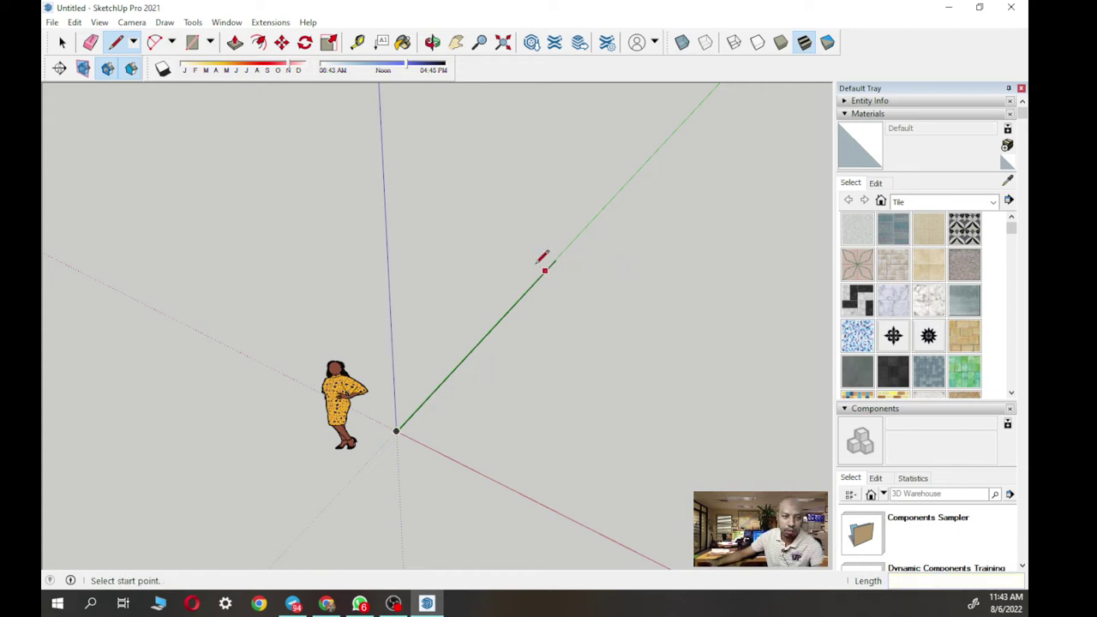
- Measure the green-axis line from the origin to its far endpoint with the Tape Measure
click(357, 43)
click(396, 430)
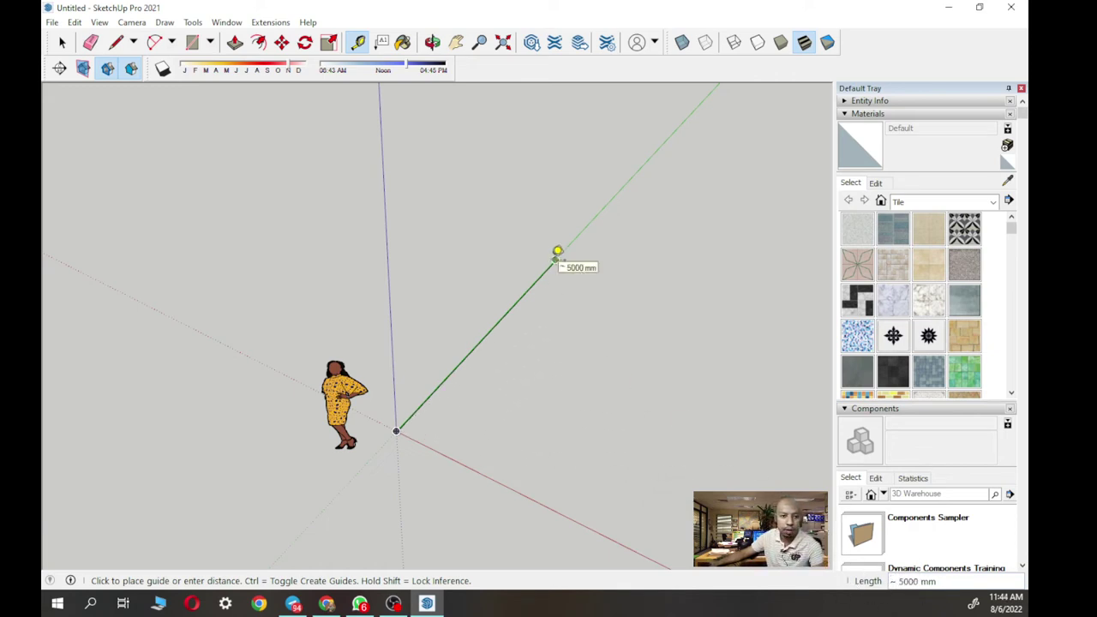
click(557, 251)
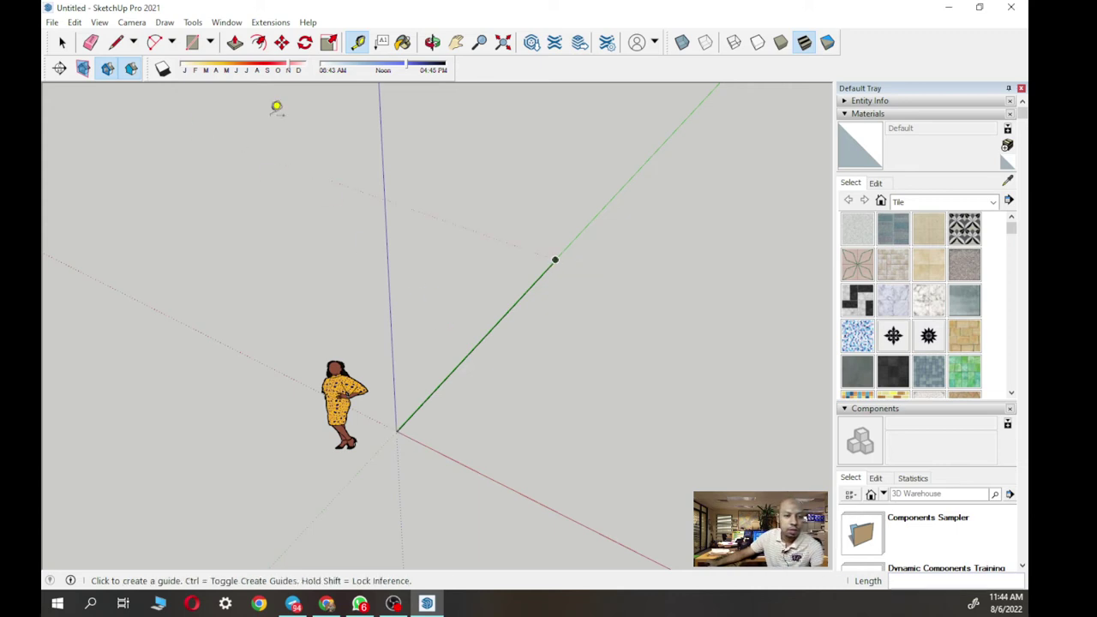
click(192, 43)
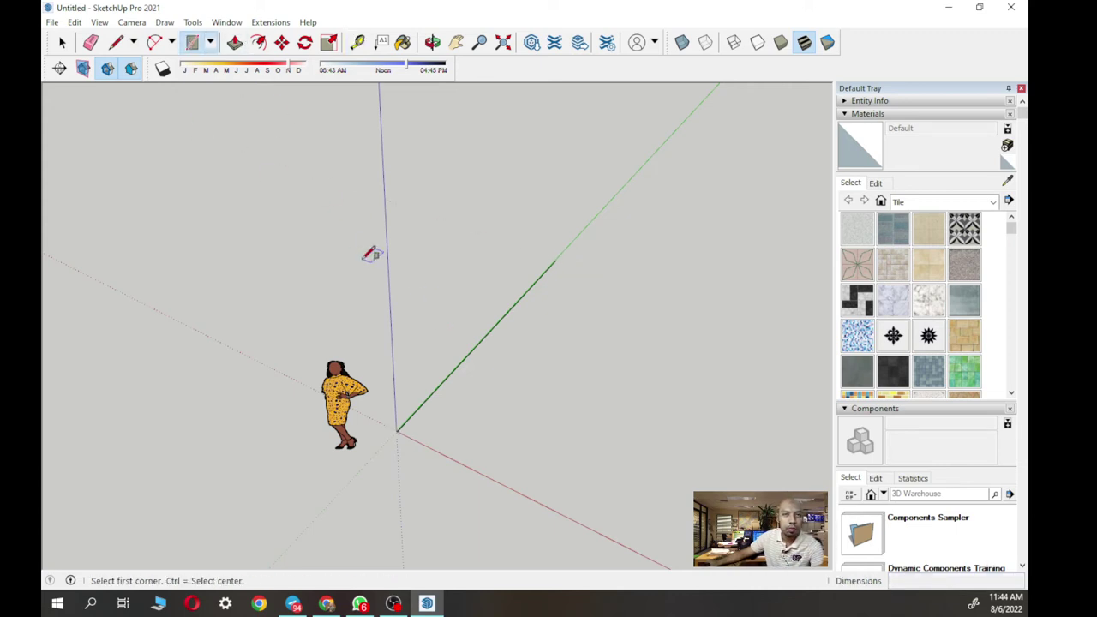
click(398, 430)
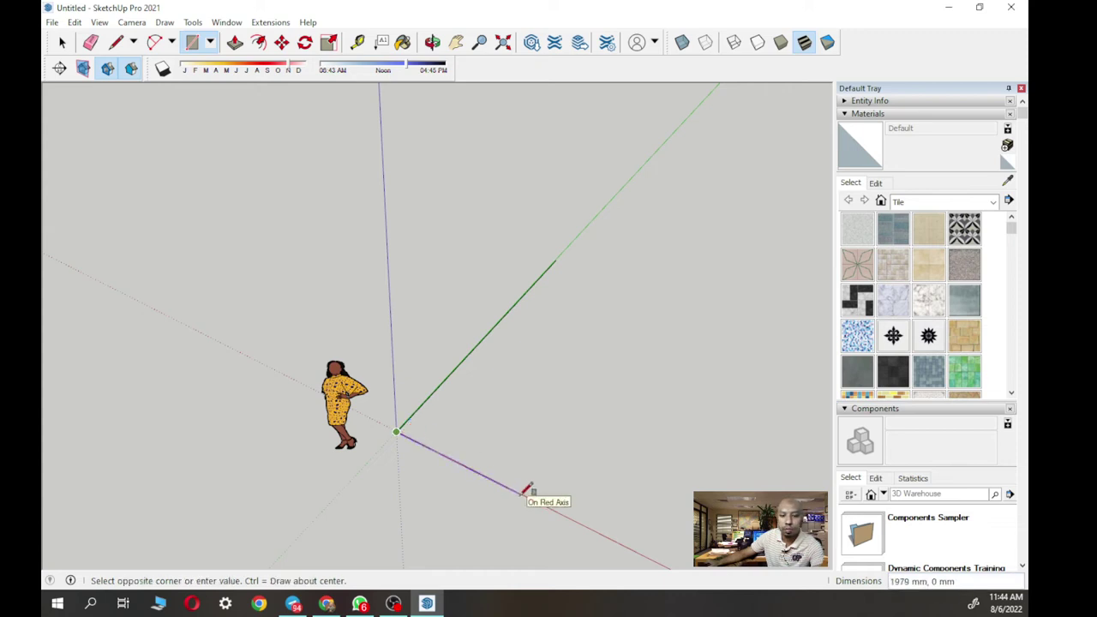
text(2500)
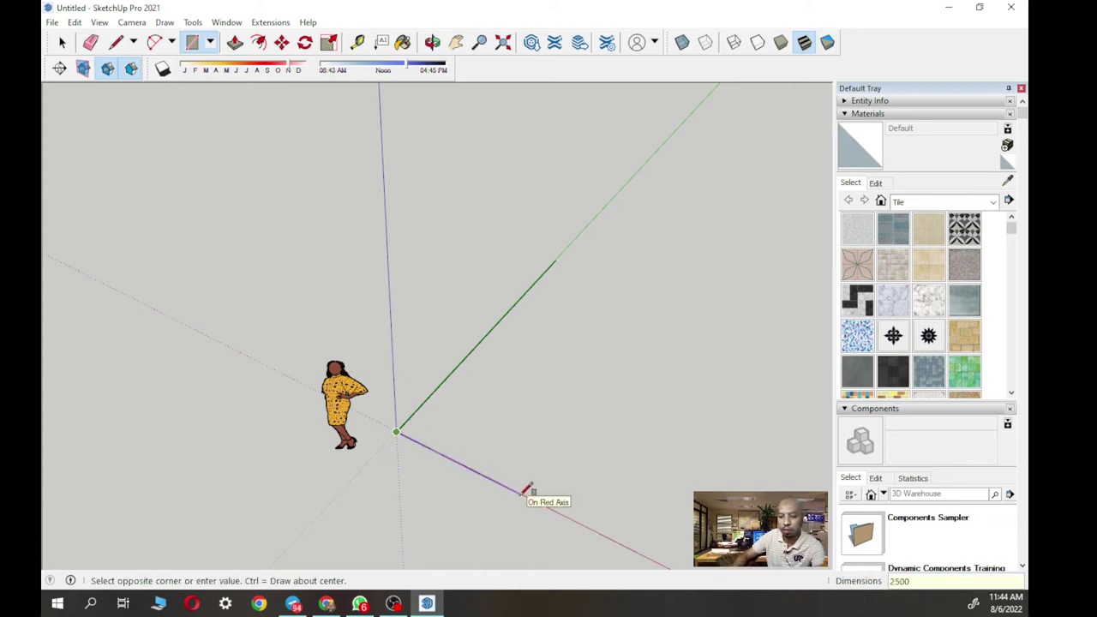
key(Escape)
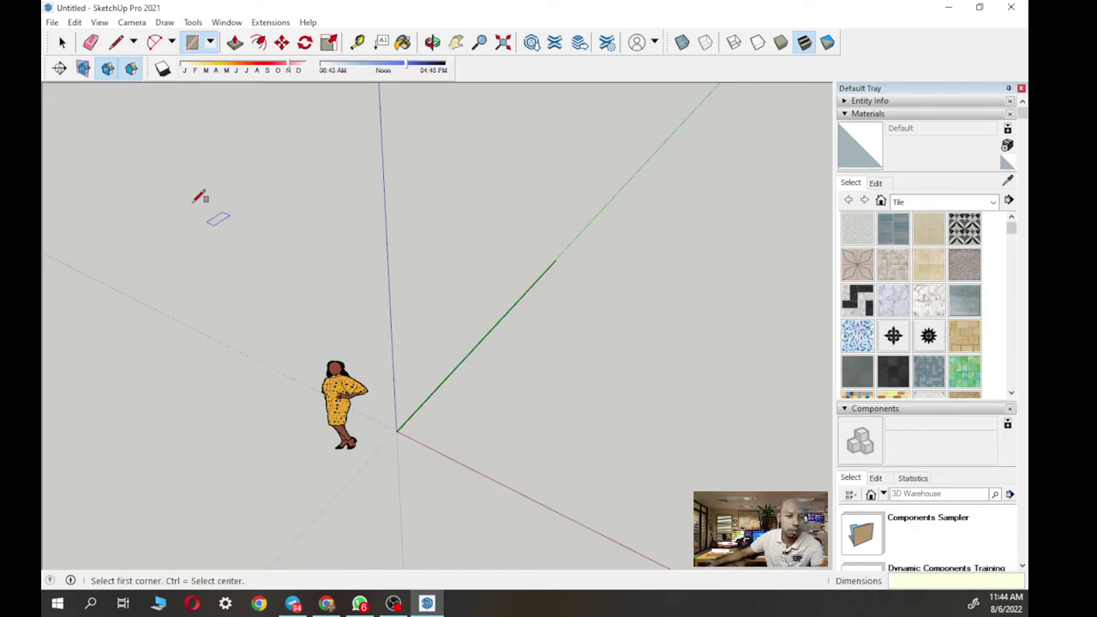
- Draw a 2500 mm line along the red axis, starting at the origin
click(116, 45)
click(396, 431)
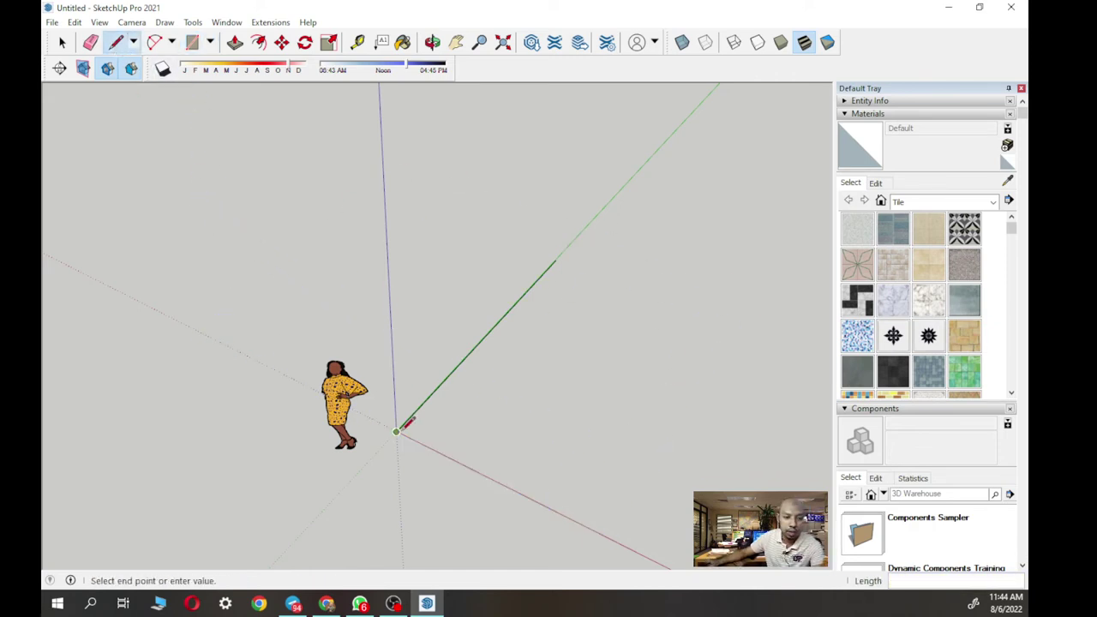
text(250)
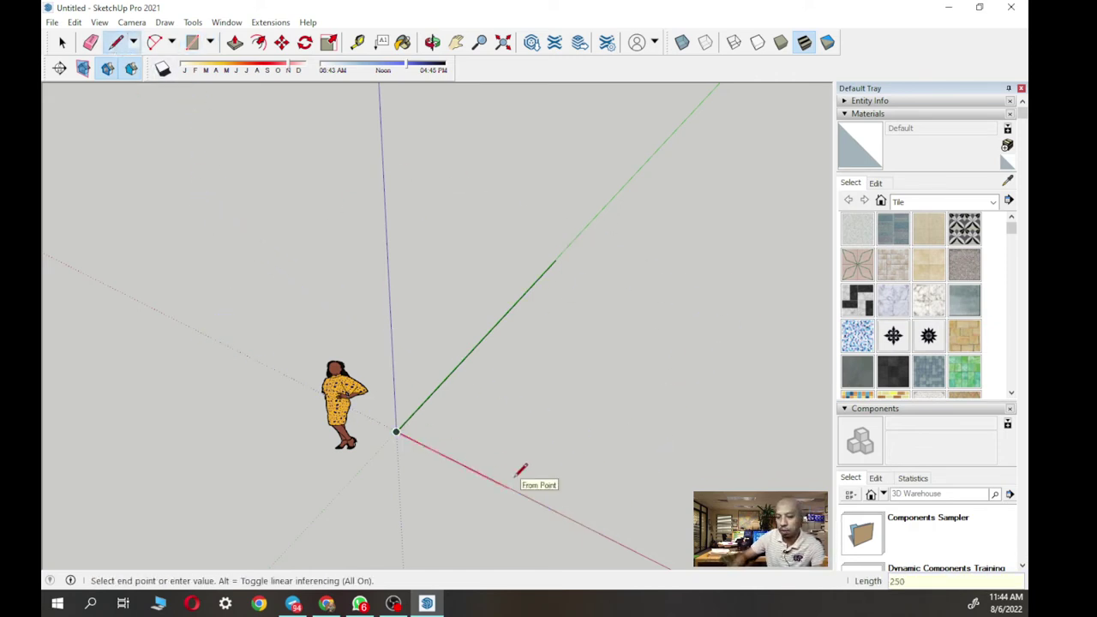
text(0)
key(Return)
key(Escape)
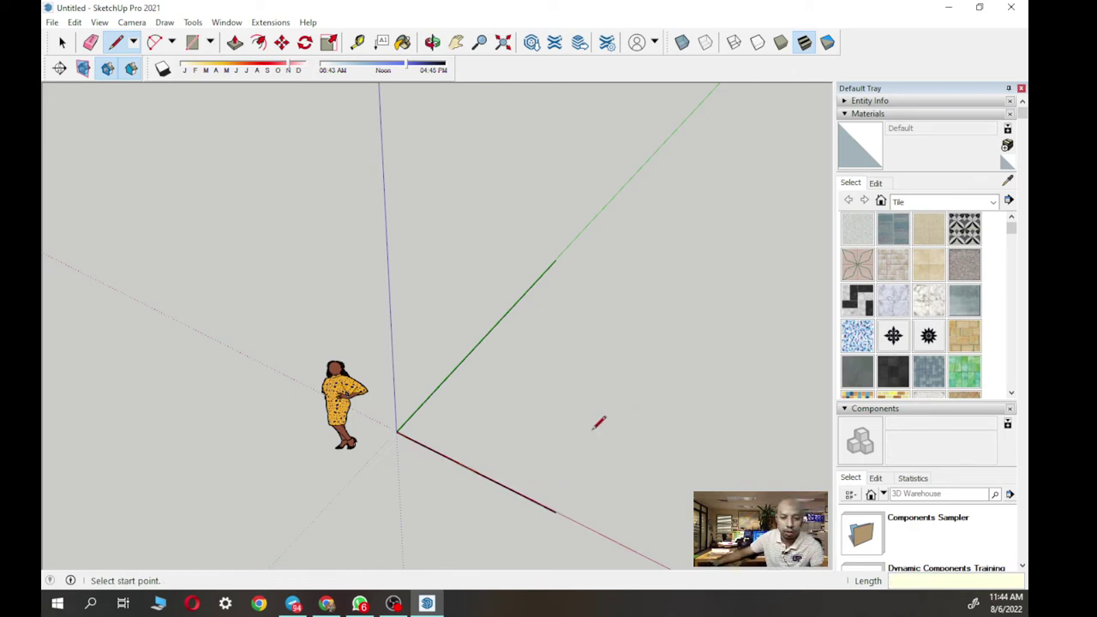
mouse_move(452, 365)
middle_down()
mouse_move(490, 454)
mouse_move(592, 461)
middle_up()
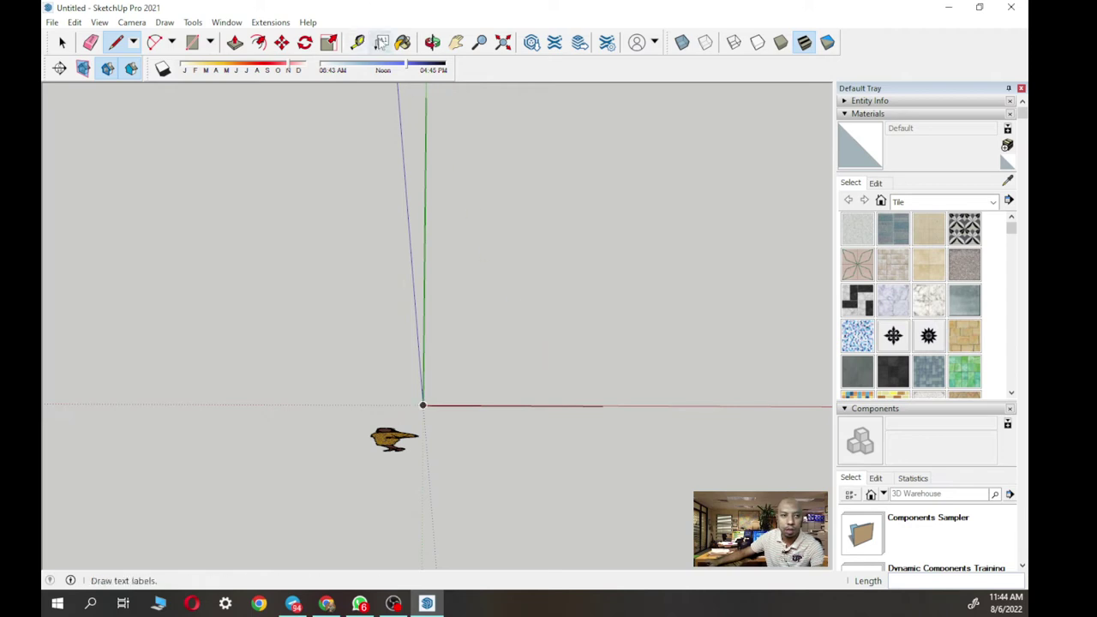
click(382, 42)
click(423, 219)
click(354, 208)
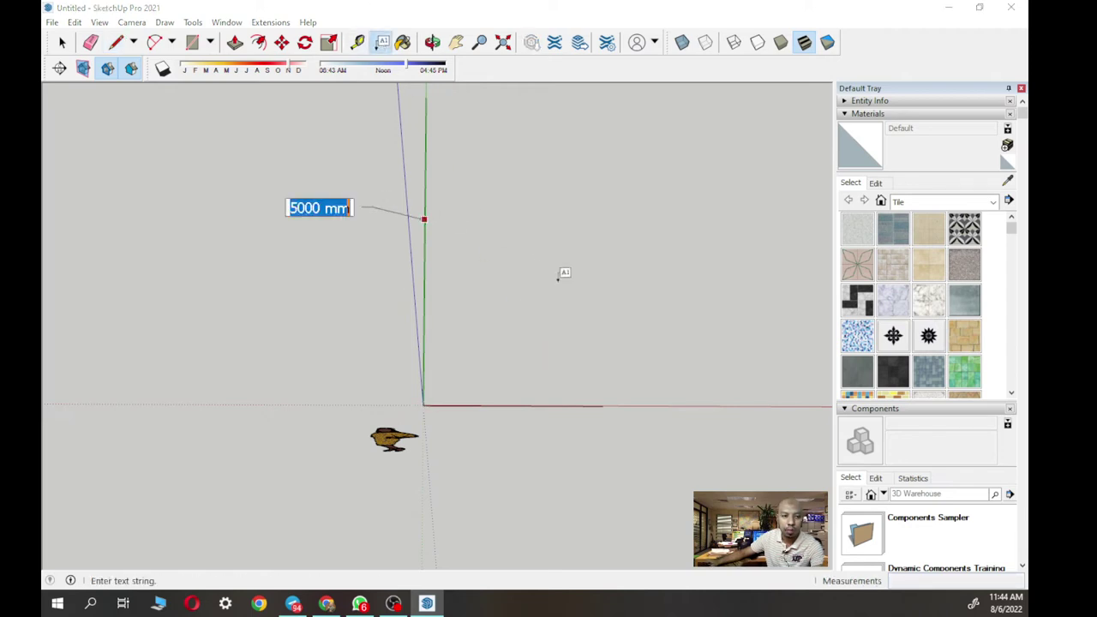
key(Escape)
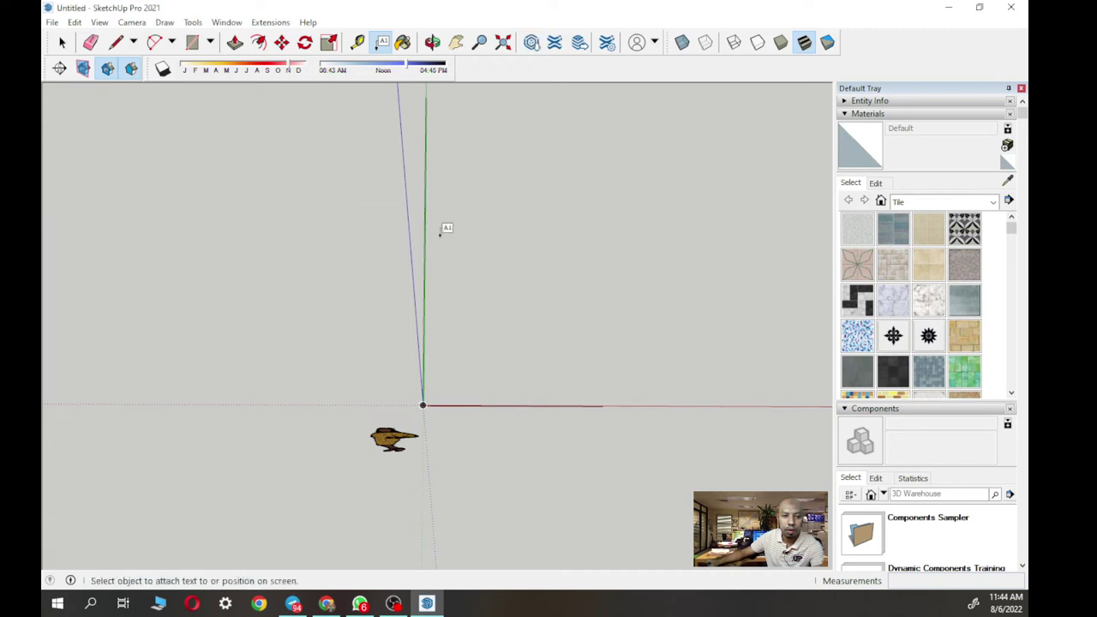
click(423, 218)
click(359, 206)
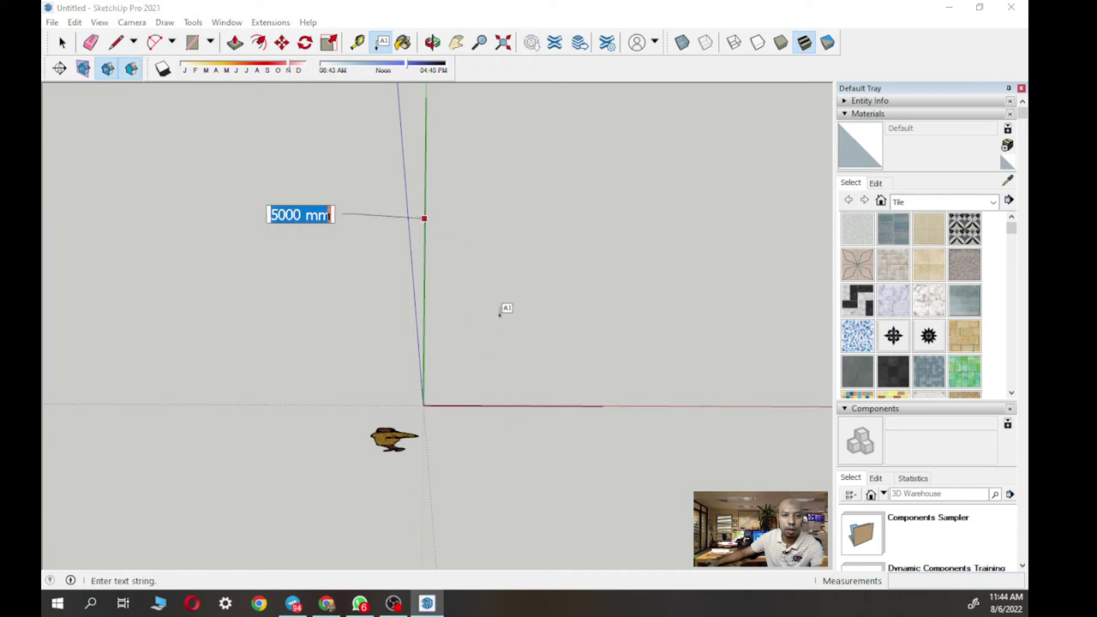
key(Delete)
key(Return)
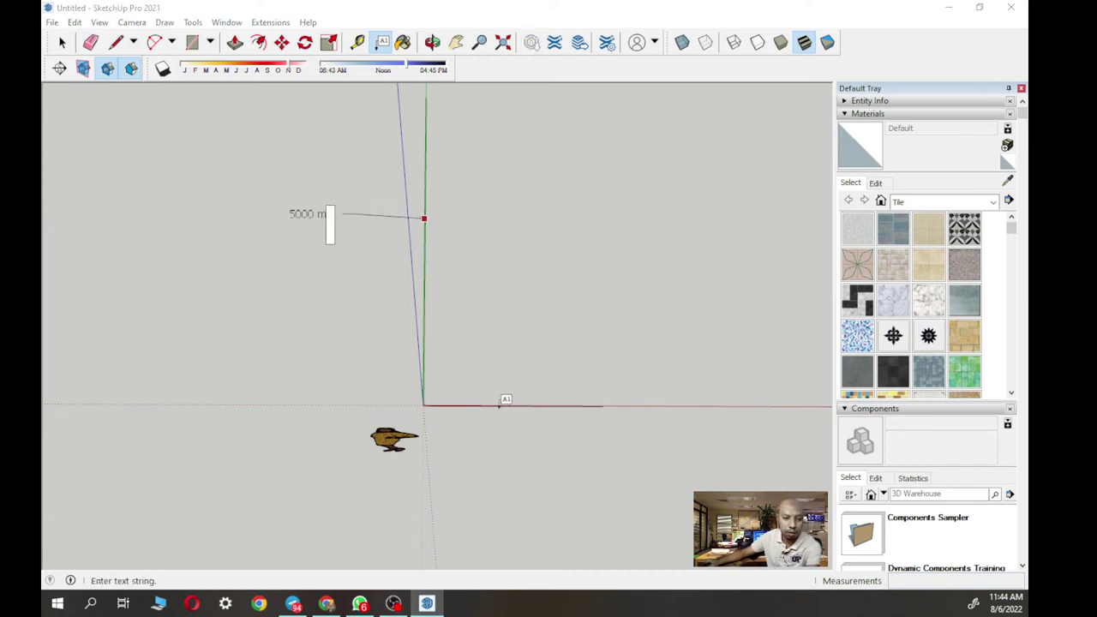
key(Escape)
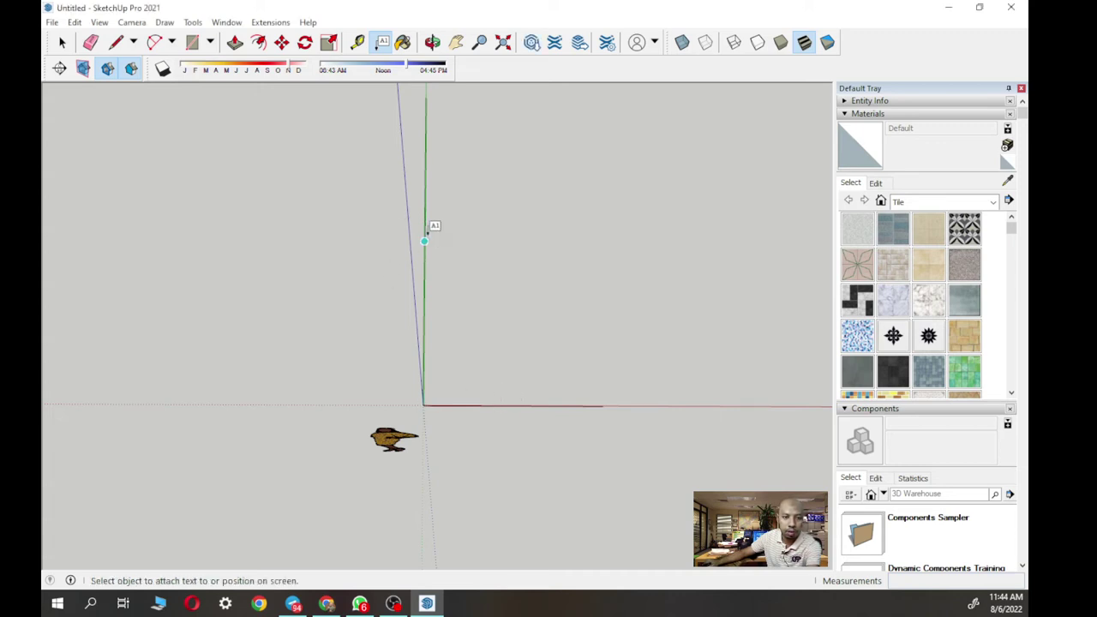
- Attach a leader text label with the line's length to the line on the green axis
click(423, 241)
click(352, 218)
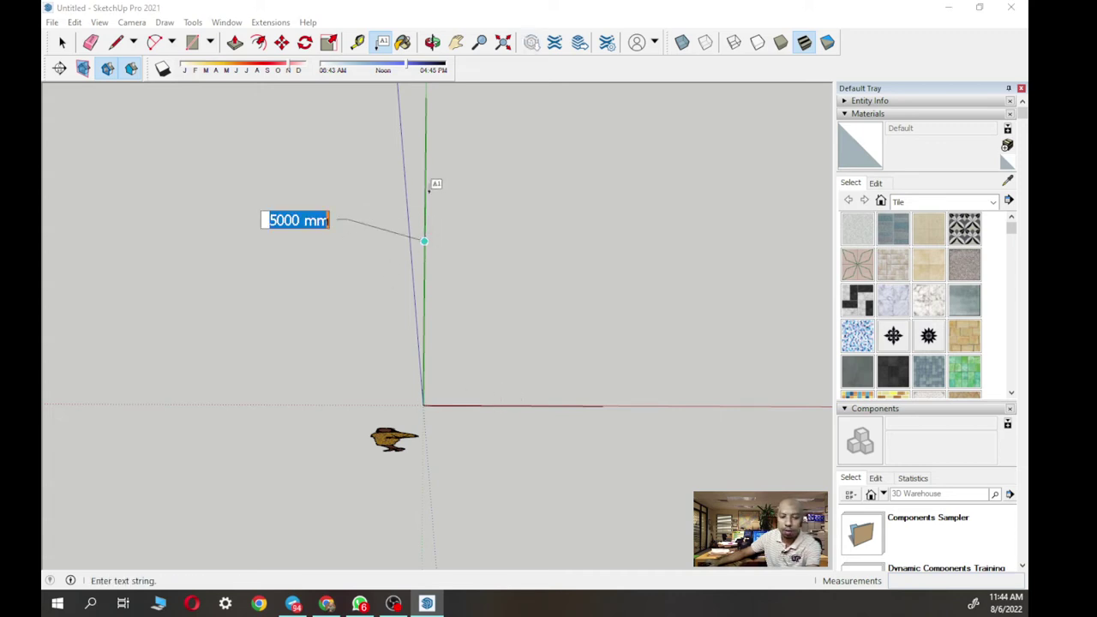
key(Escape)
click(279, 204)
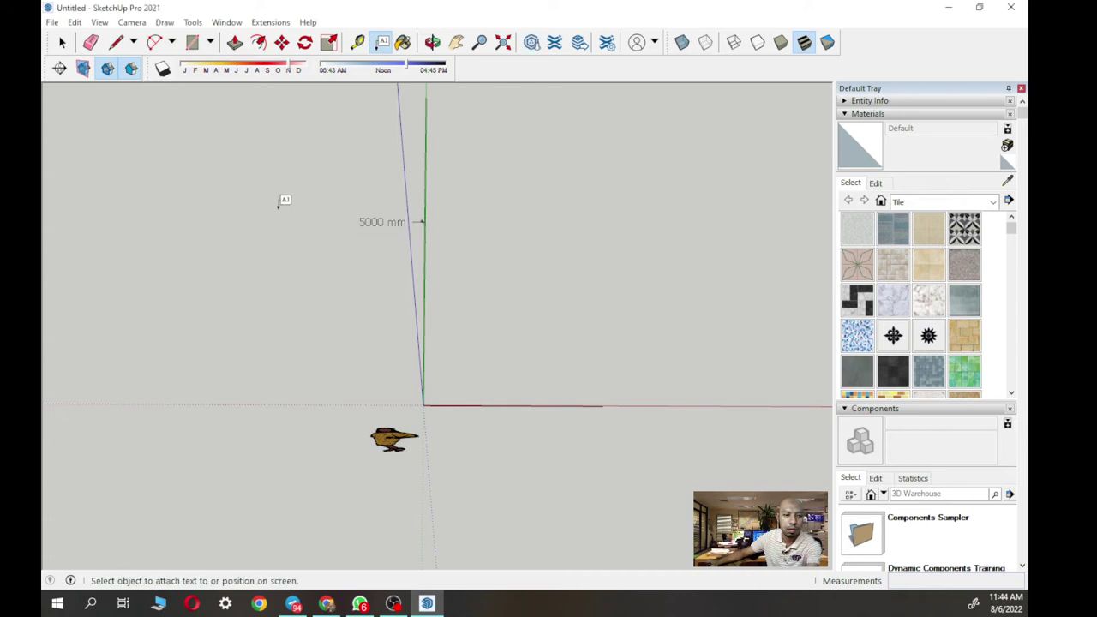
- Attach a leader text label with the line's length to the line on the red axis
click(485, 405)
click(502, 423)
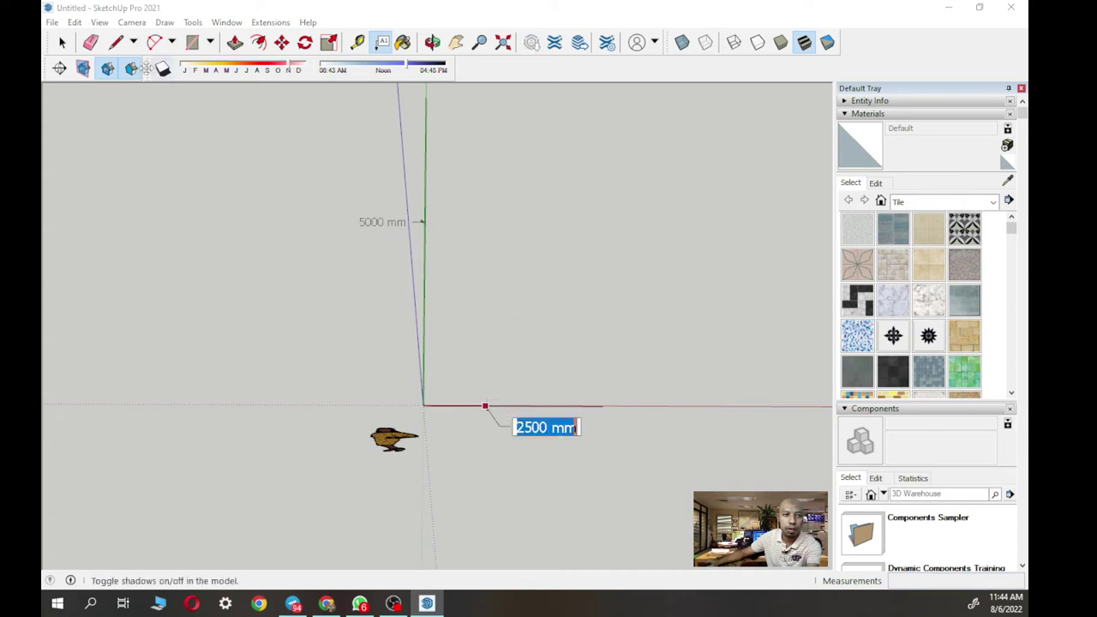
click(61, 42)
- Draw a rectangle from the far end of the green-axis line to the far end of the red-axis line
middle_drag(427, 291, 402, 252)
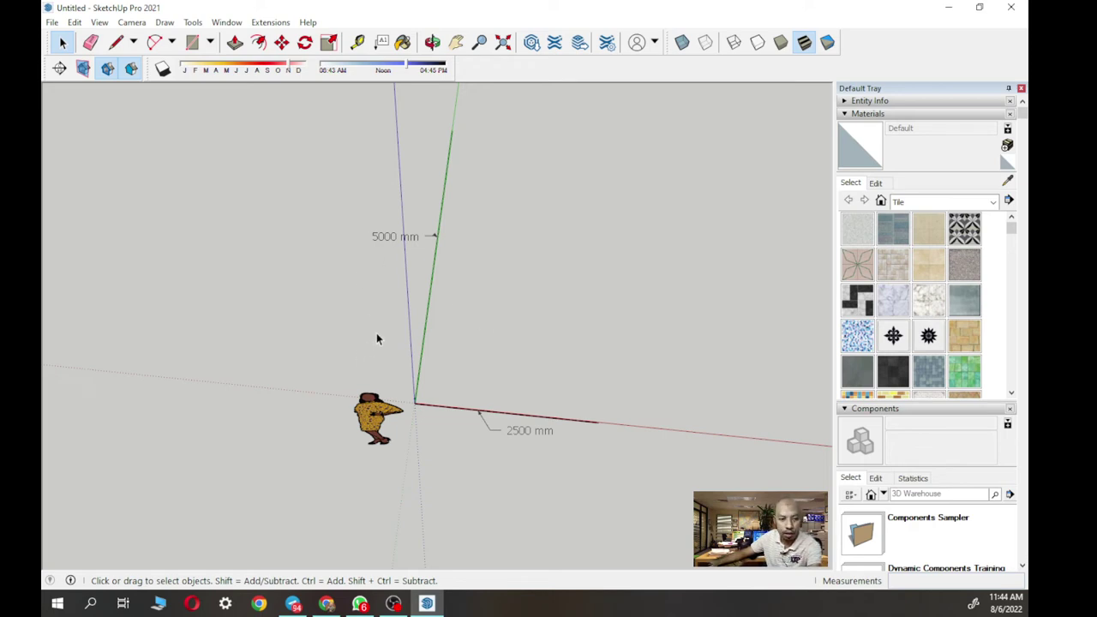
click(193, 43)
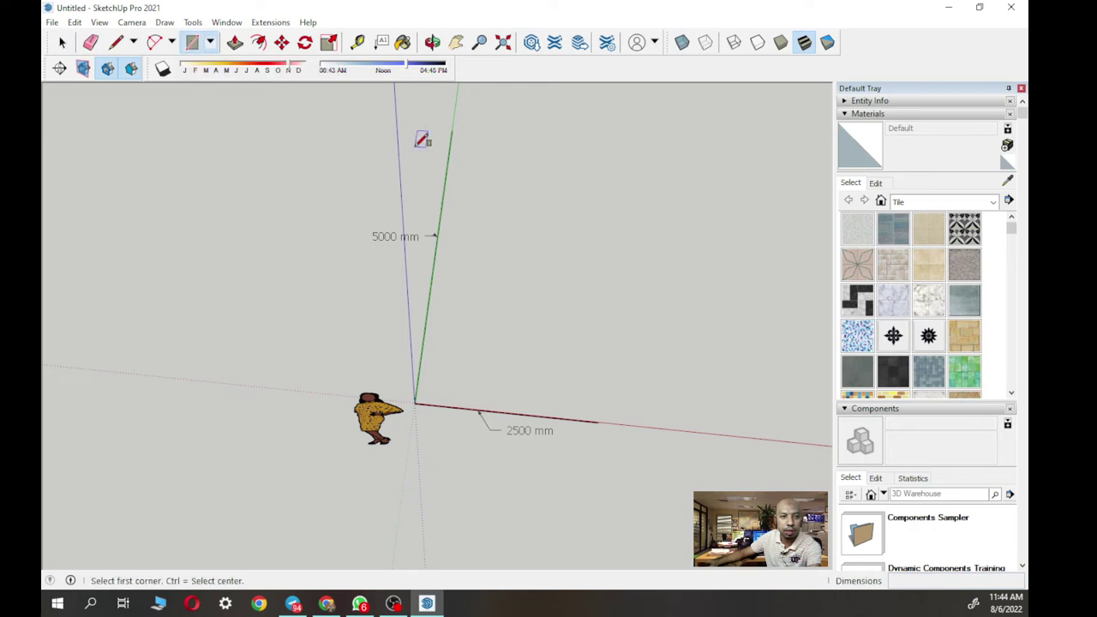
click(452, 130)
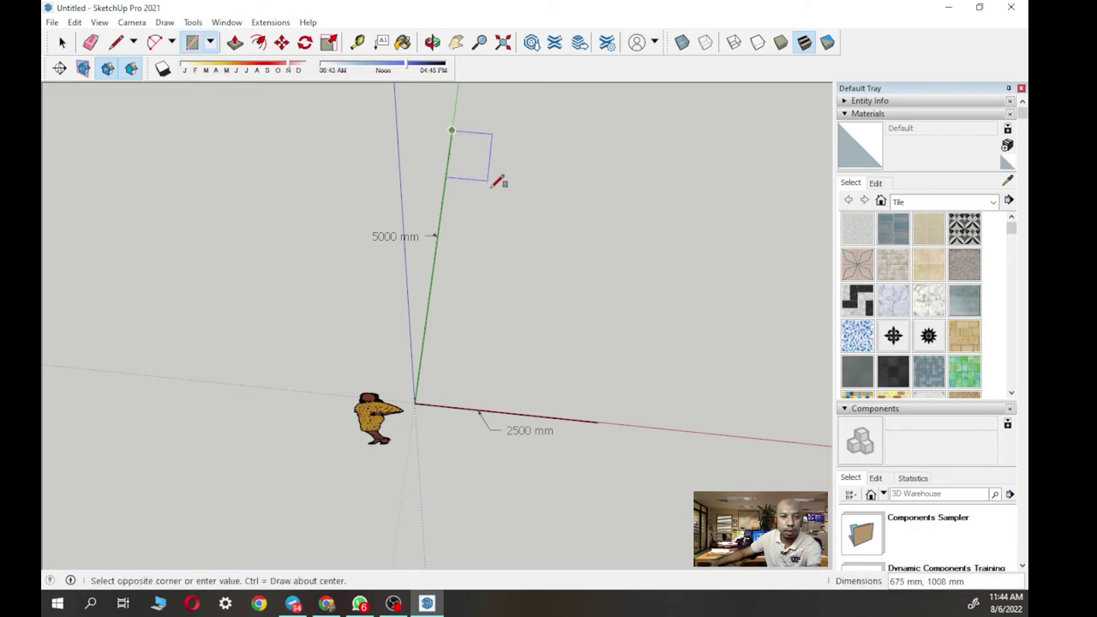
click(599, 422)
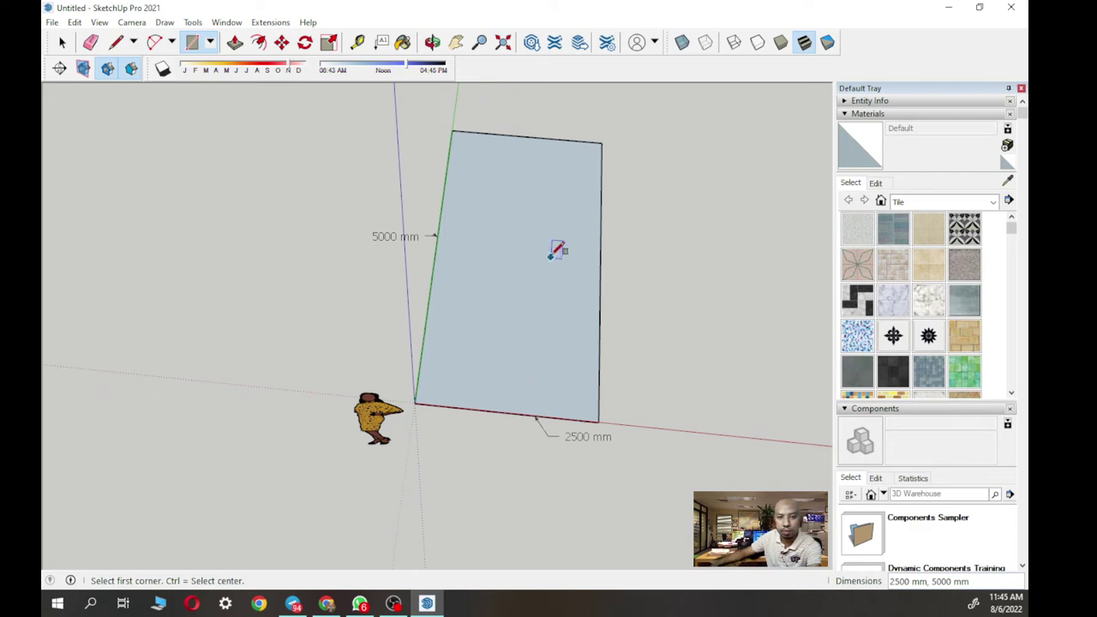
- Draw a second rectangle of 2500 by 5000 mm beside the first one, with a gap between them
middle_drag(526, 215, 472, 240)
click(477, 229)
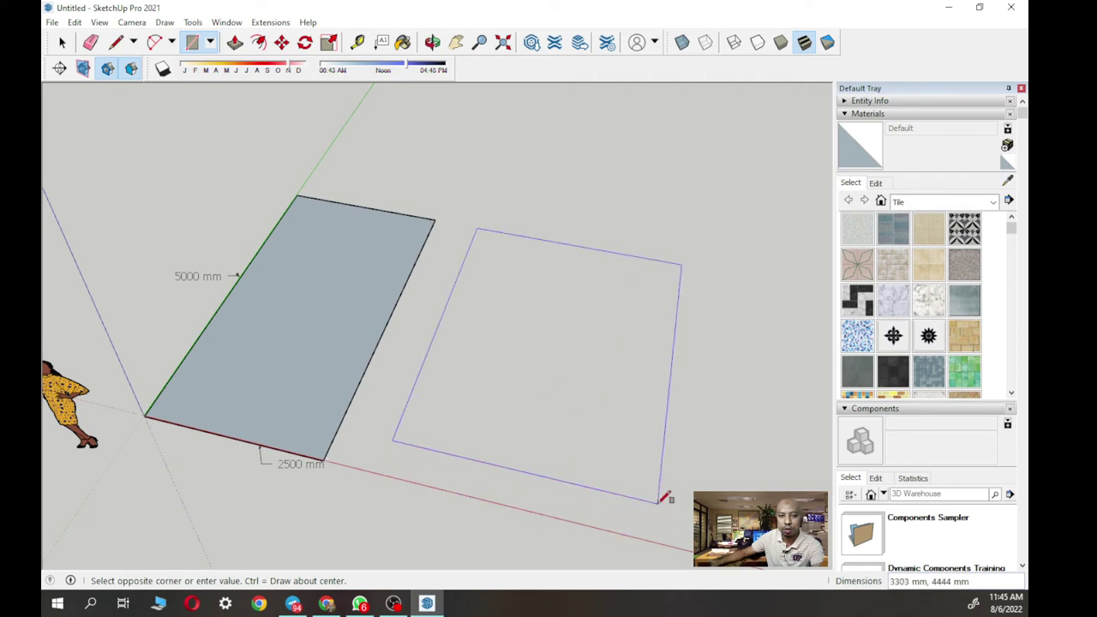
middle_drag(583, 483, 573, 394)
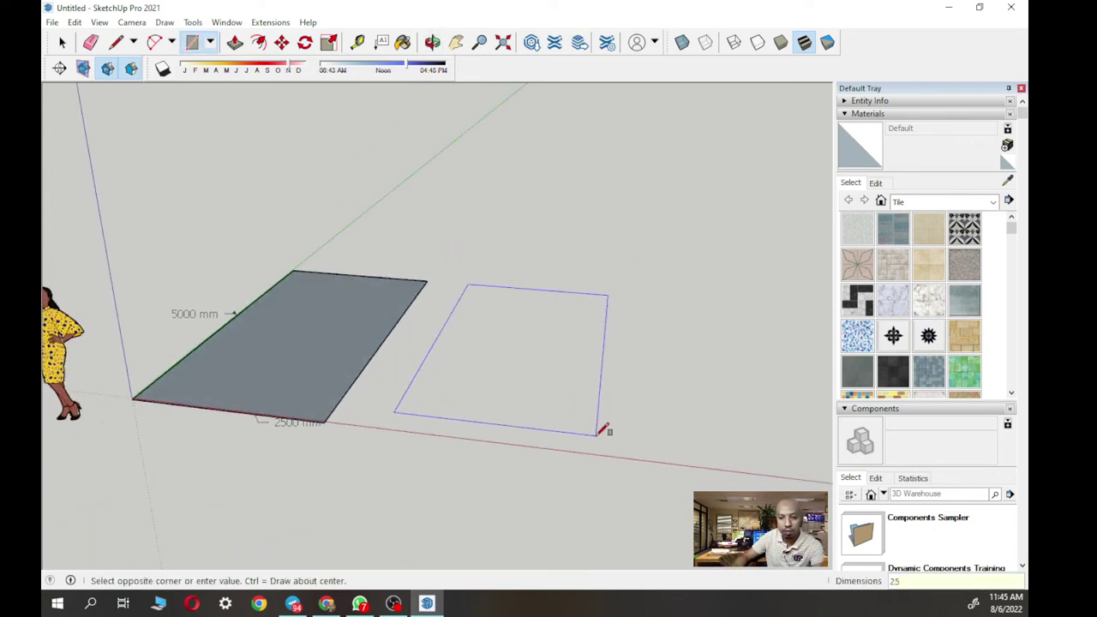
text(, 5000)
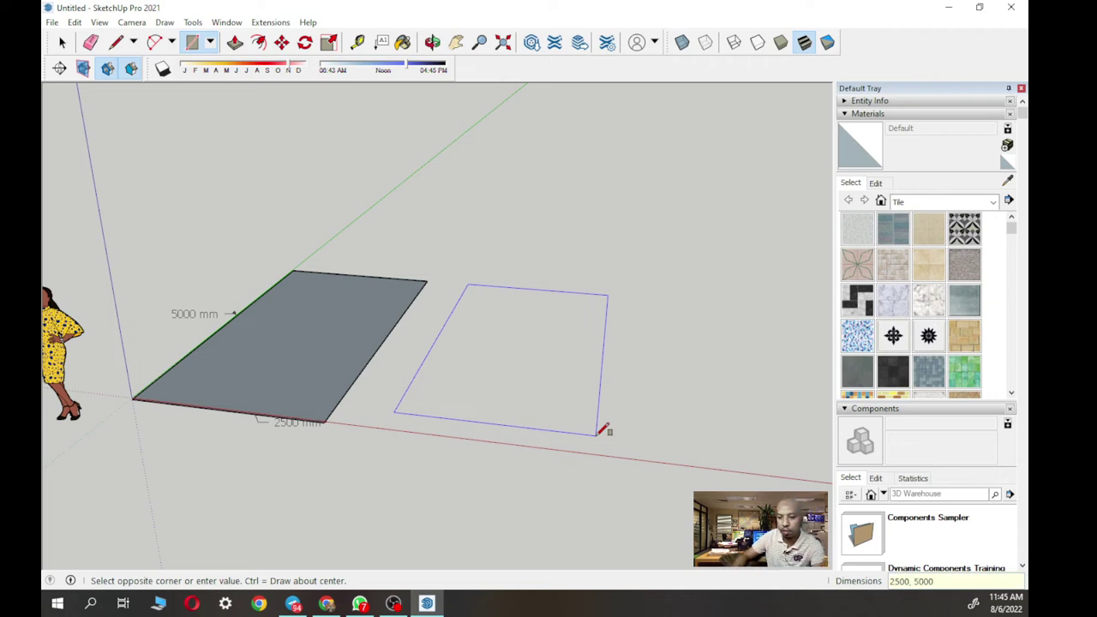
key(Return)
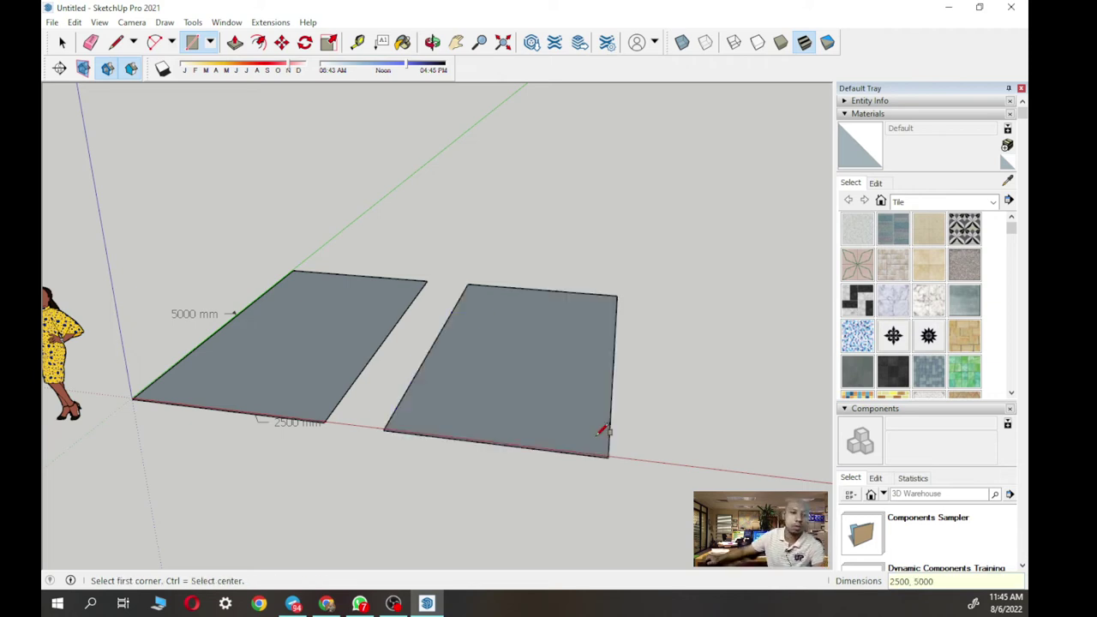
- Move the whole second rectangle about 220 mm farther from the first one, taking its near outer corner as the base point
middle_drag(571, 404, 463, 390)
middle_drag(562, 360, 577, 394)
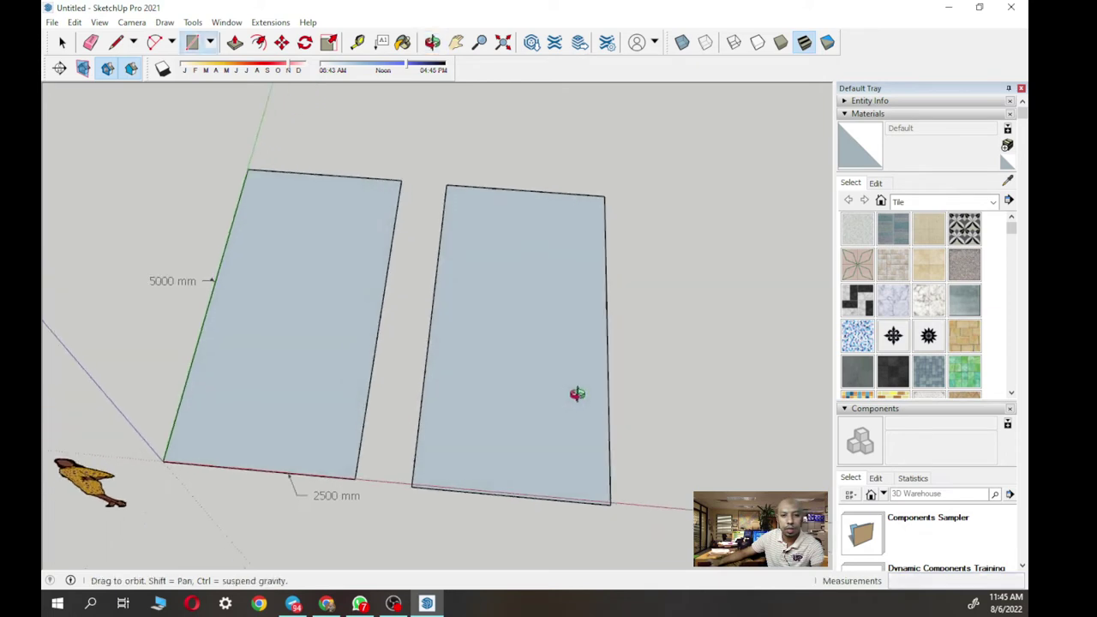
click(62, 43)
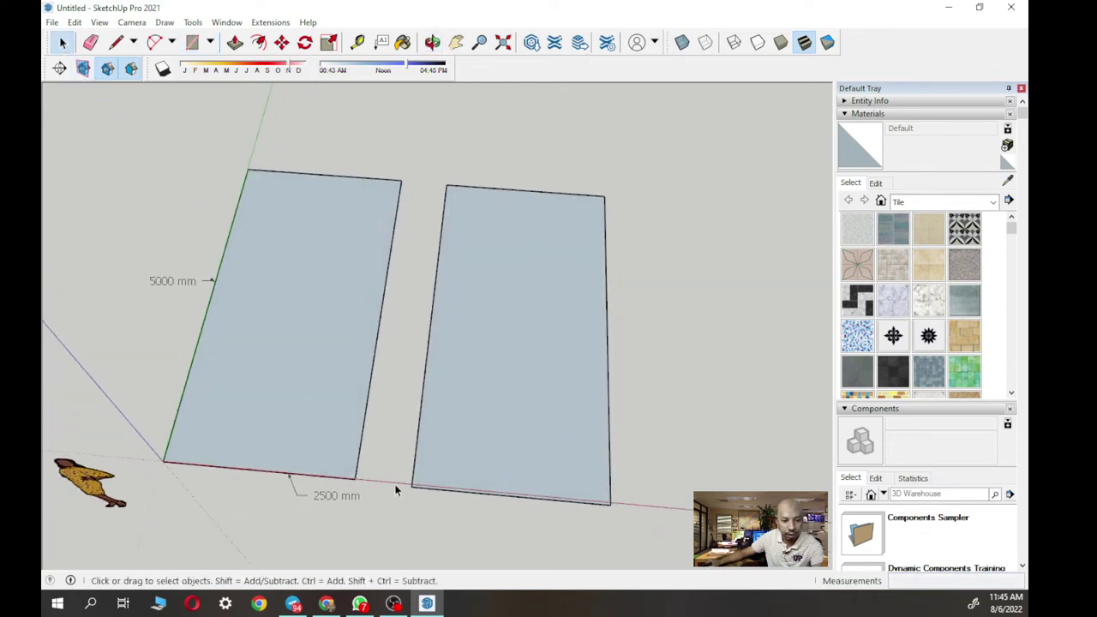
mouse_move(412, 157)
middle_down()
mouse_move(517, 225)
mouse_move(426, 154)
middle_up()
drag(424, 154, 667, 534)
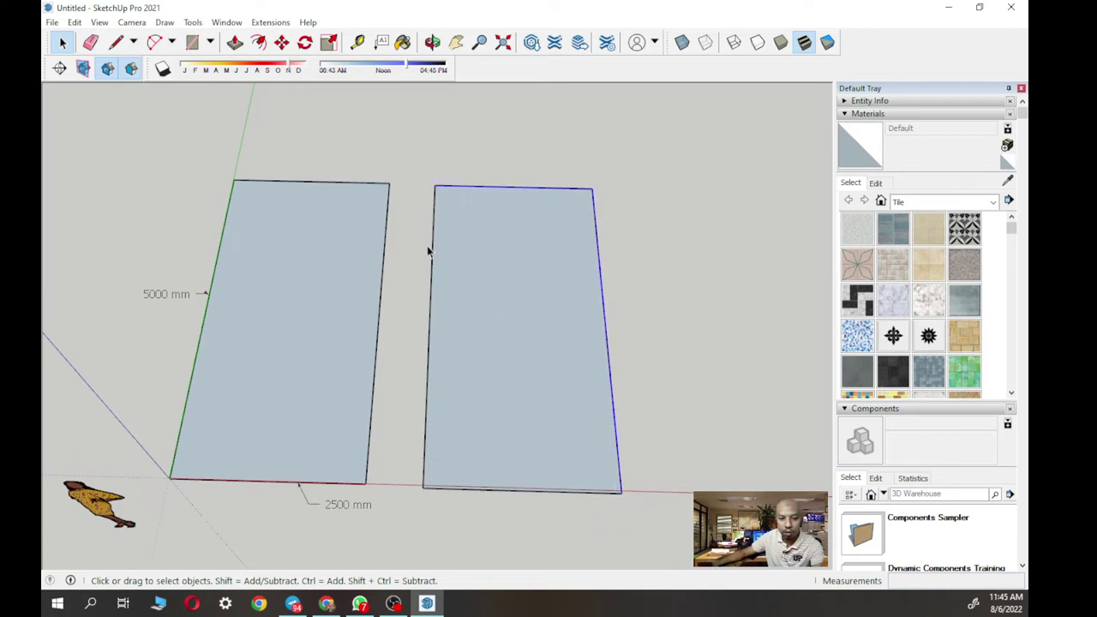
drag(406, 175, 680, 519)
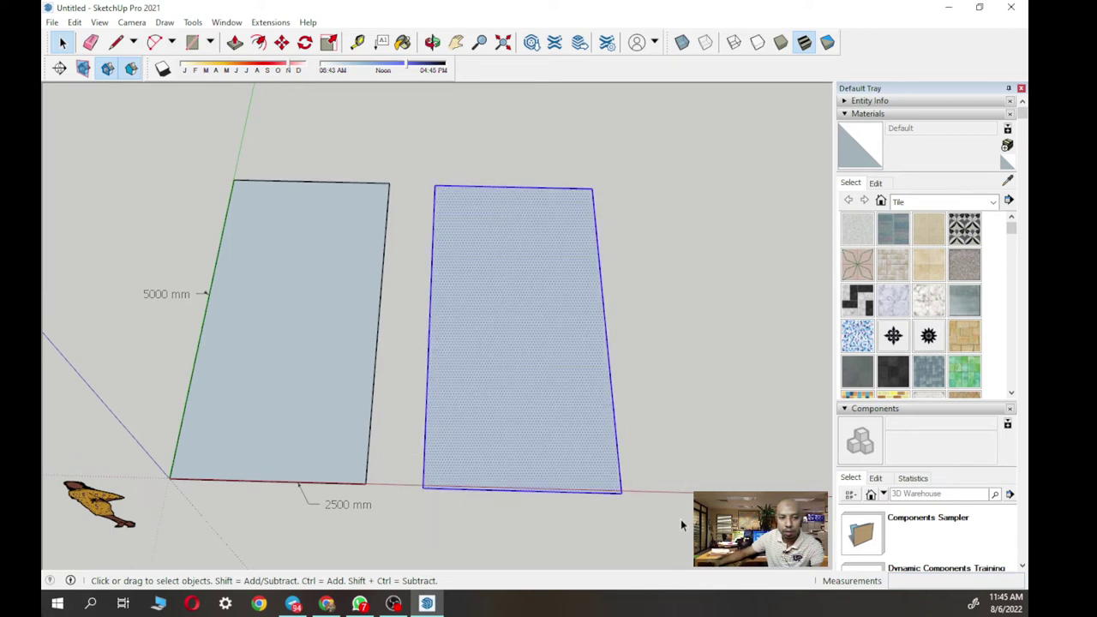
click(282, 42)
scroll(624, 501, up, 3)
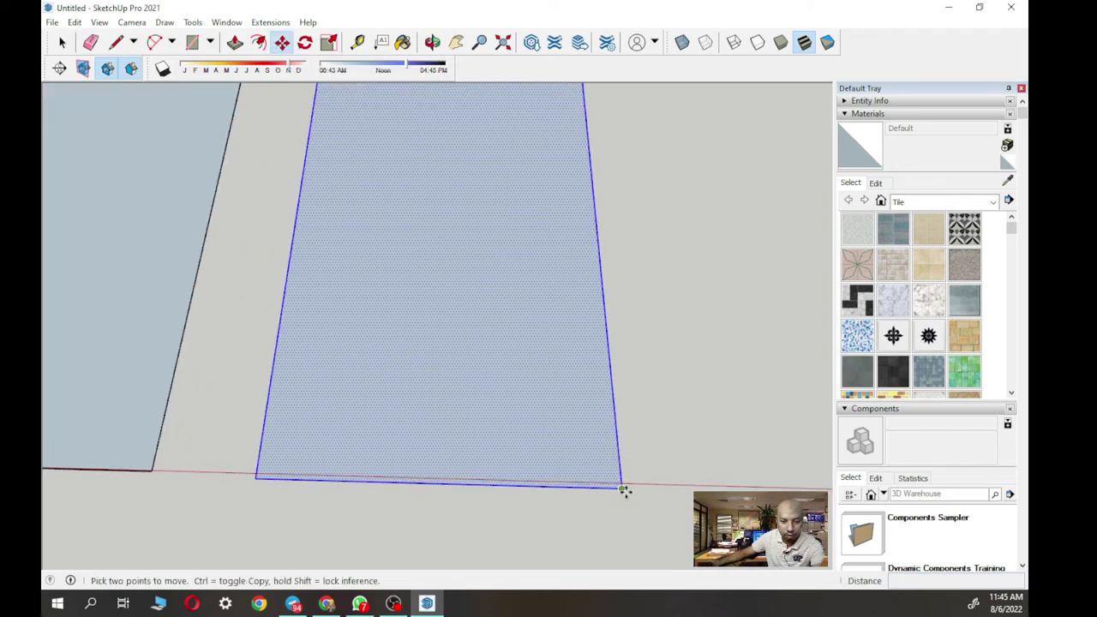
click(624, 490)
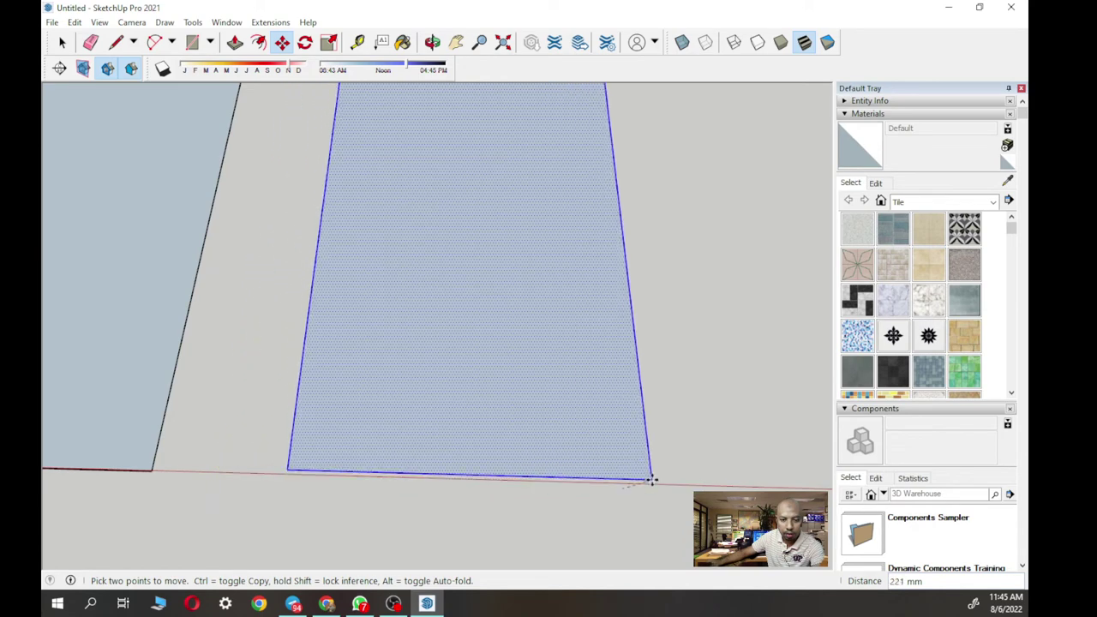
middle_drag(652, 480, 612, 421)
scroll(612, 421, down, 2)
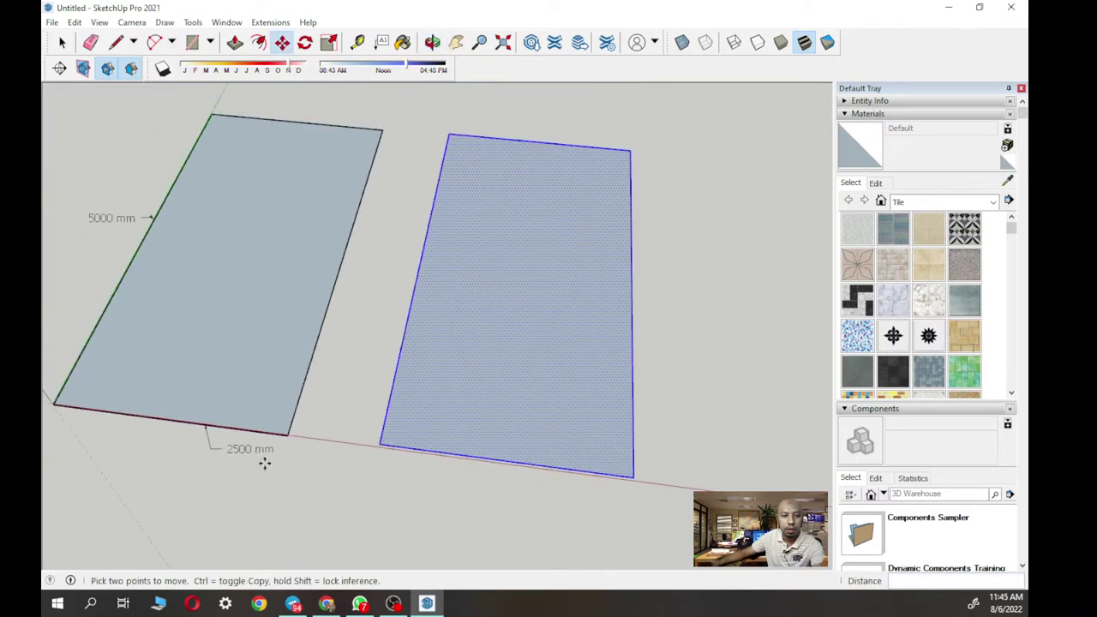
middle_drag(196, 366, 99, 391)
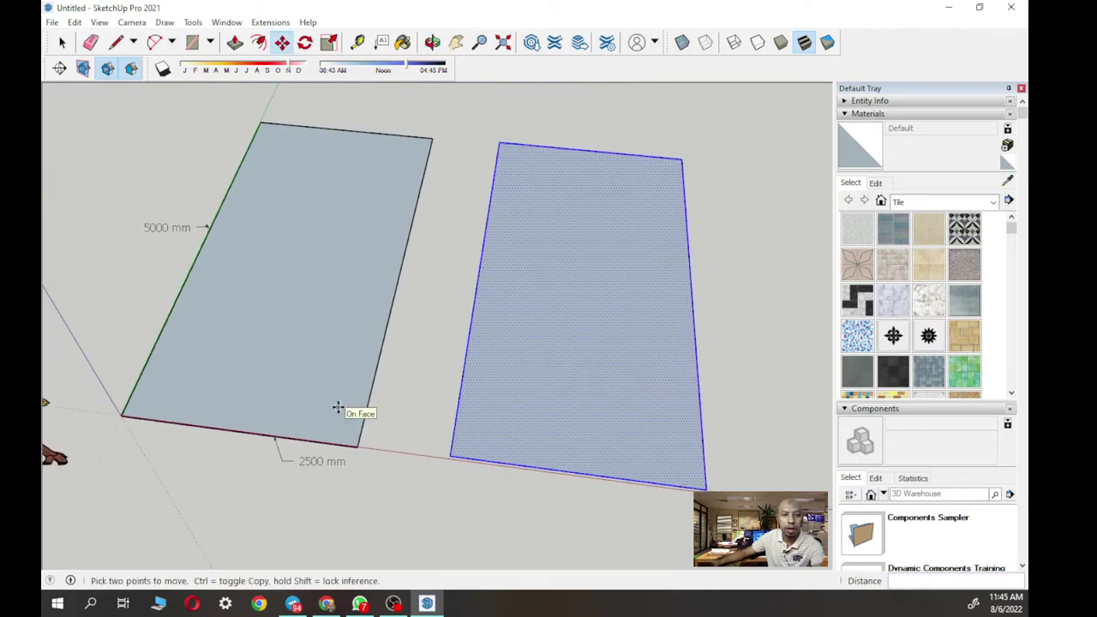
click(62, 42)
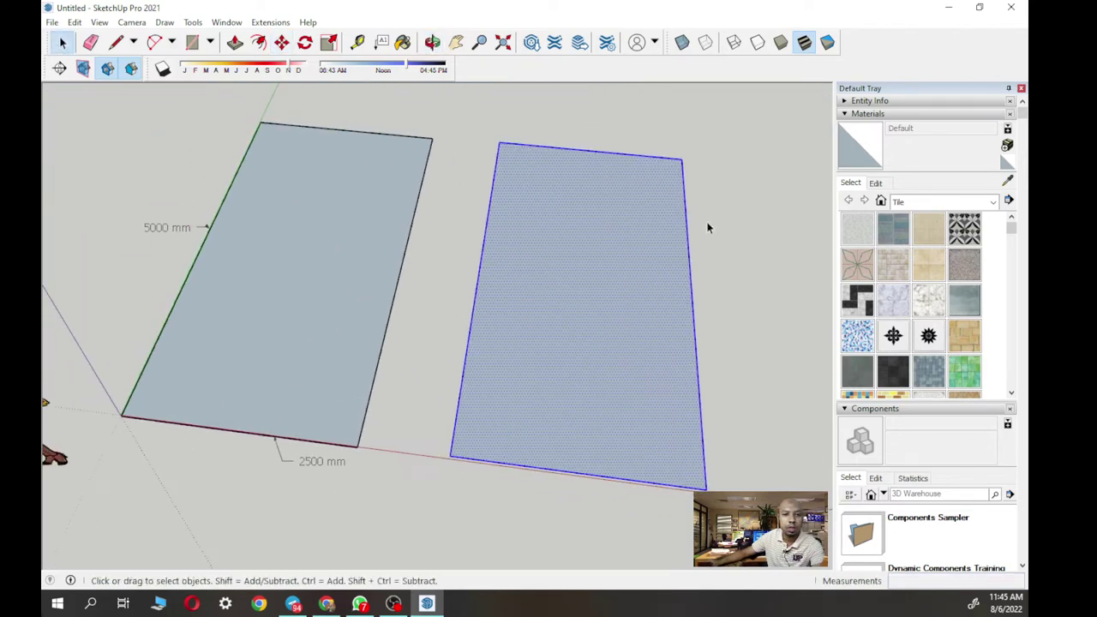
click(709, 228)
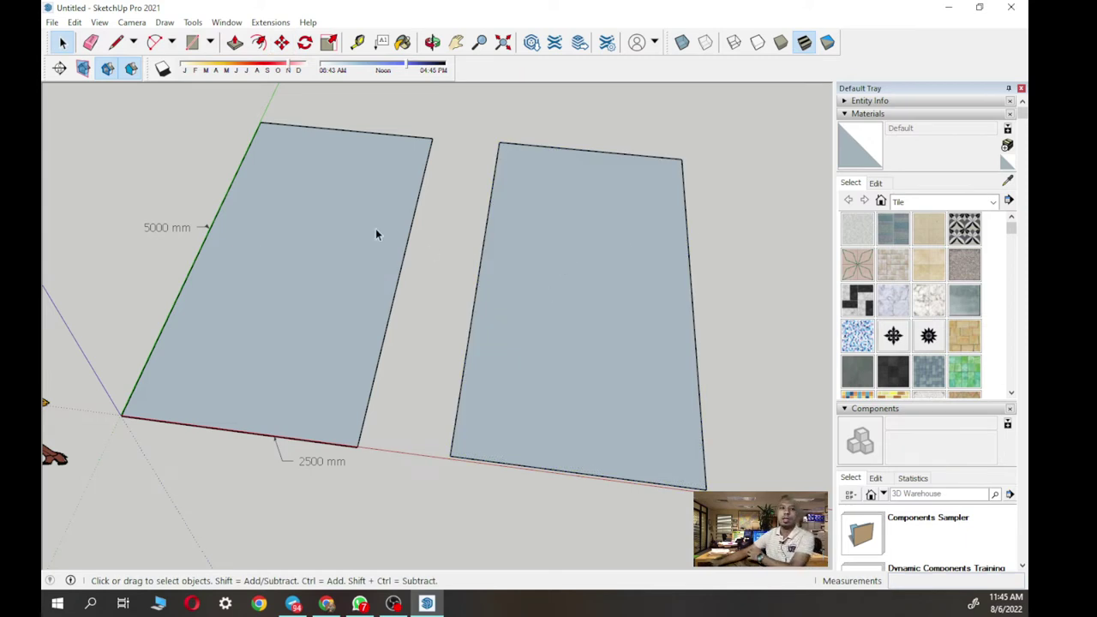
- Attach leader text labels with the edge lengths to the second rectangle's inner long edge and its short edge along the red axis
click(382, 42)
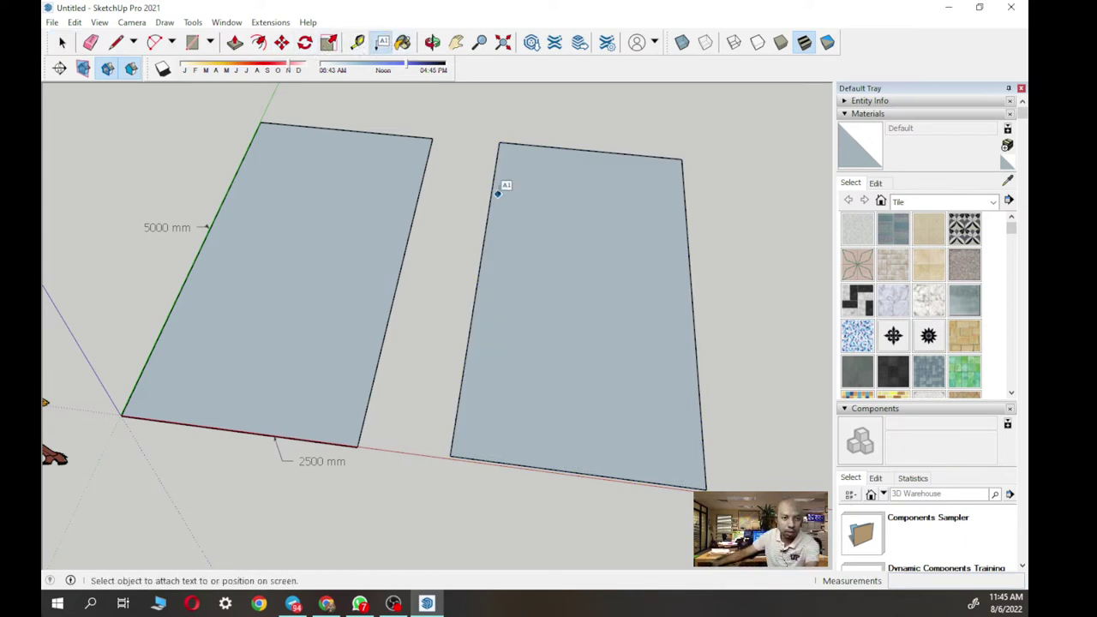
click(486, 223)
click(468, 206)
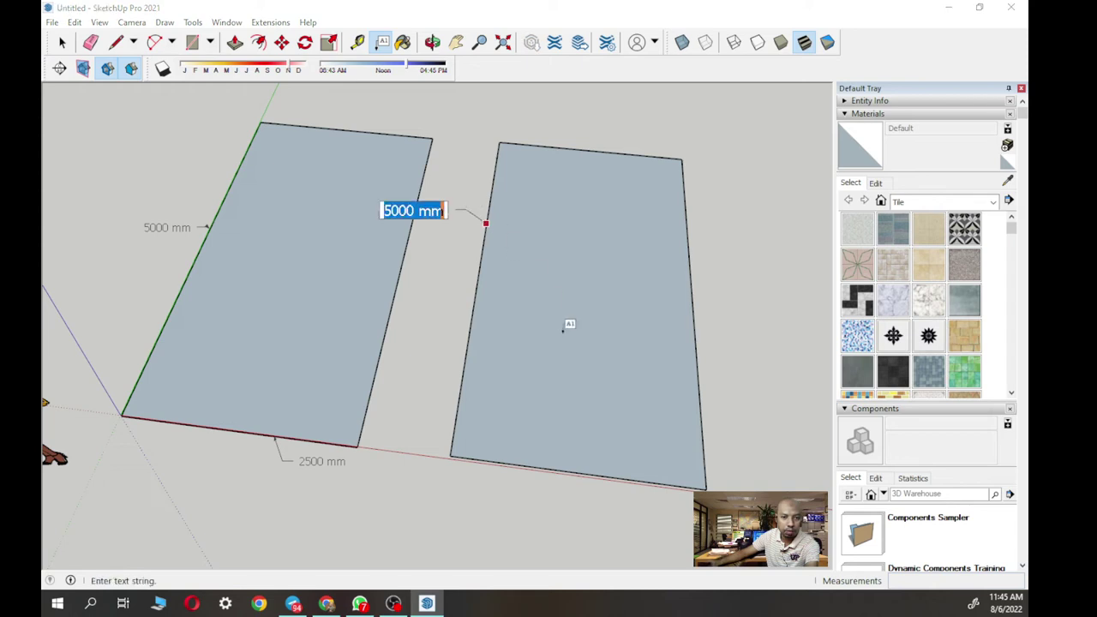
click(562, 463)
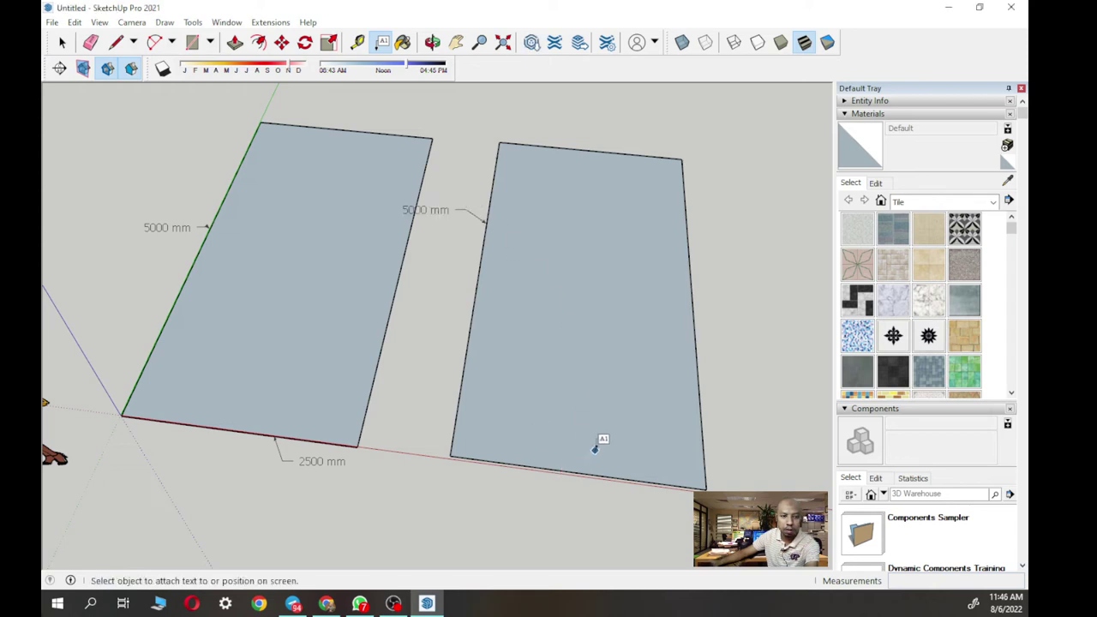
click(576, 472)
click(744, 465)
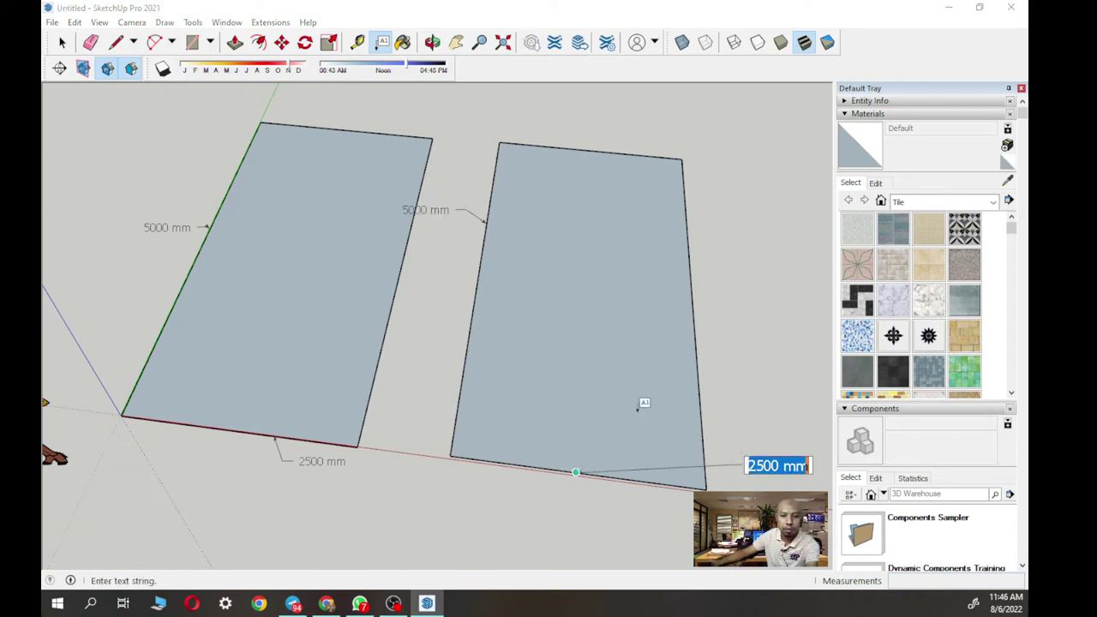
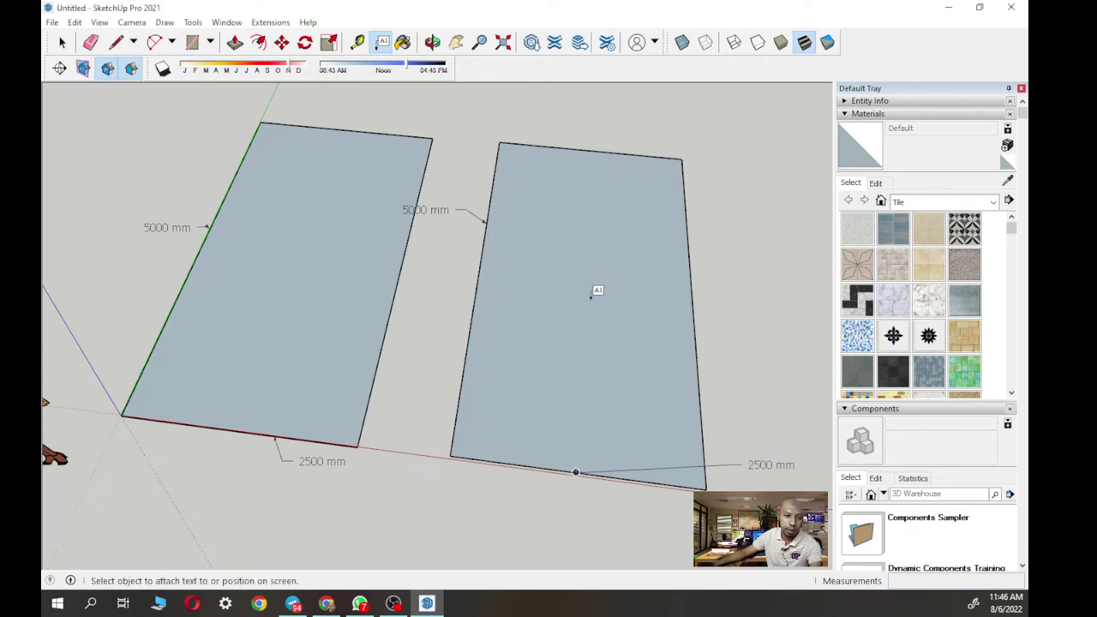
- Attach a leader text label with the face area to each of the two rectangles
click(635, 253)
key(Return)
click(291, 241)
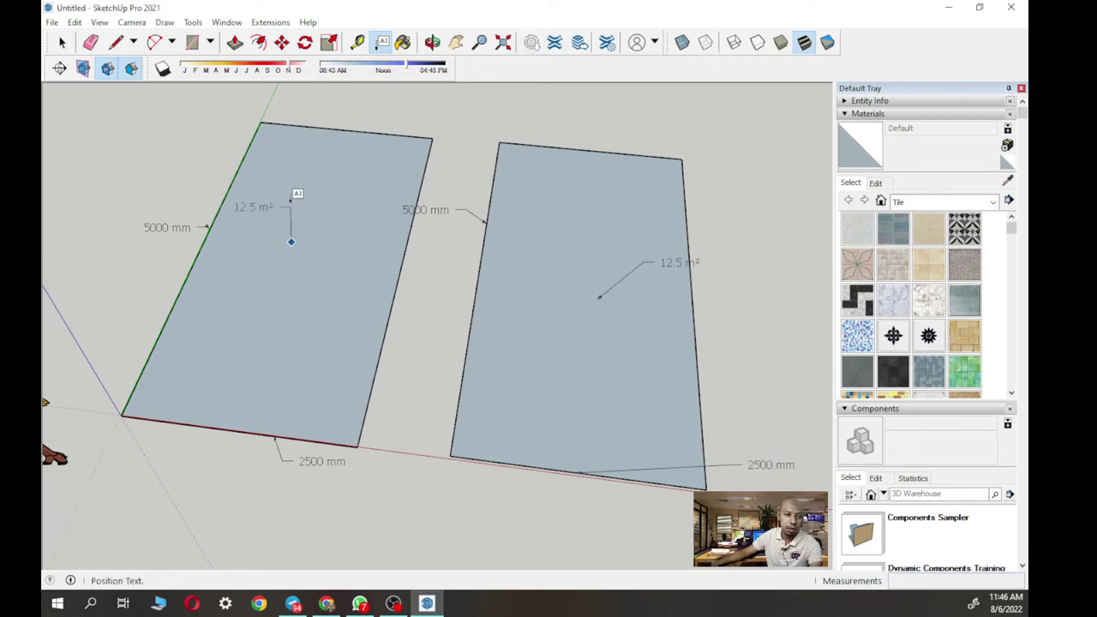
click(291, 199)
click(62, 42)
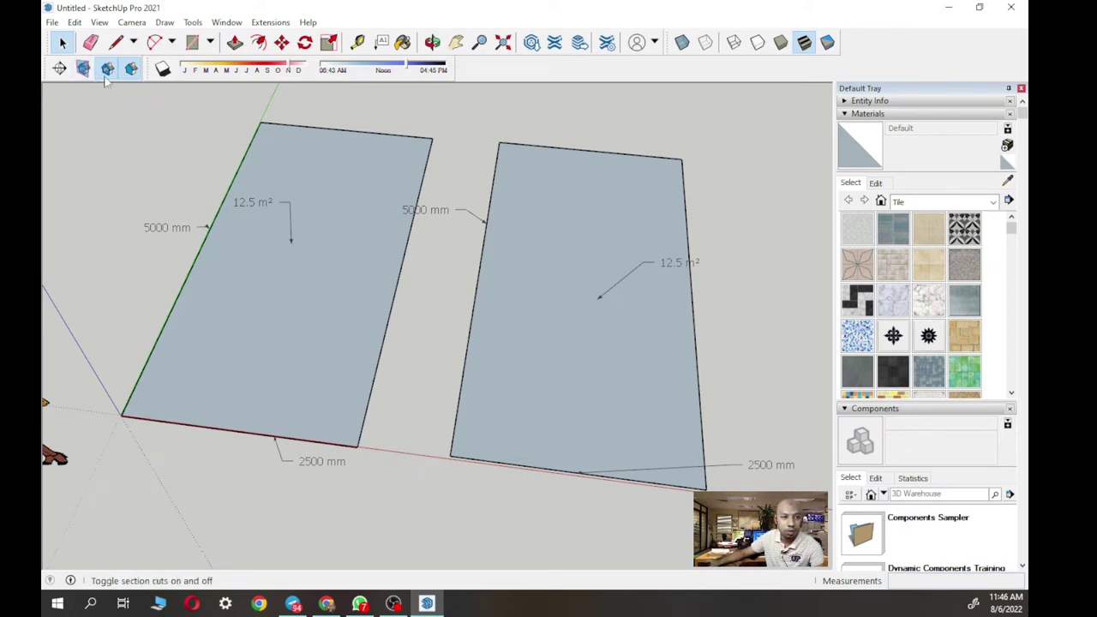
- Offset the first rectangle's outline 150 mm inward
click(258, 43)
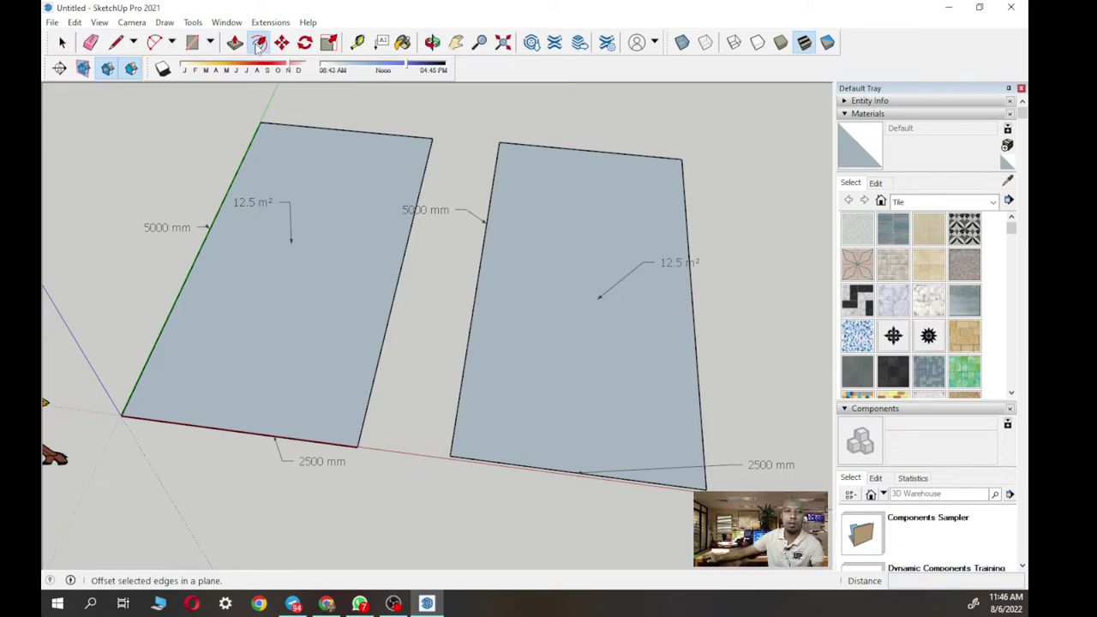
scroll(343, 379, up, 3)
middle_drag(343, 380, 432, 420)
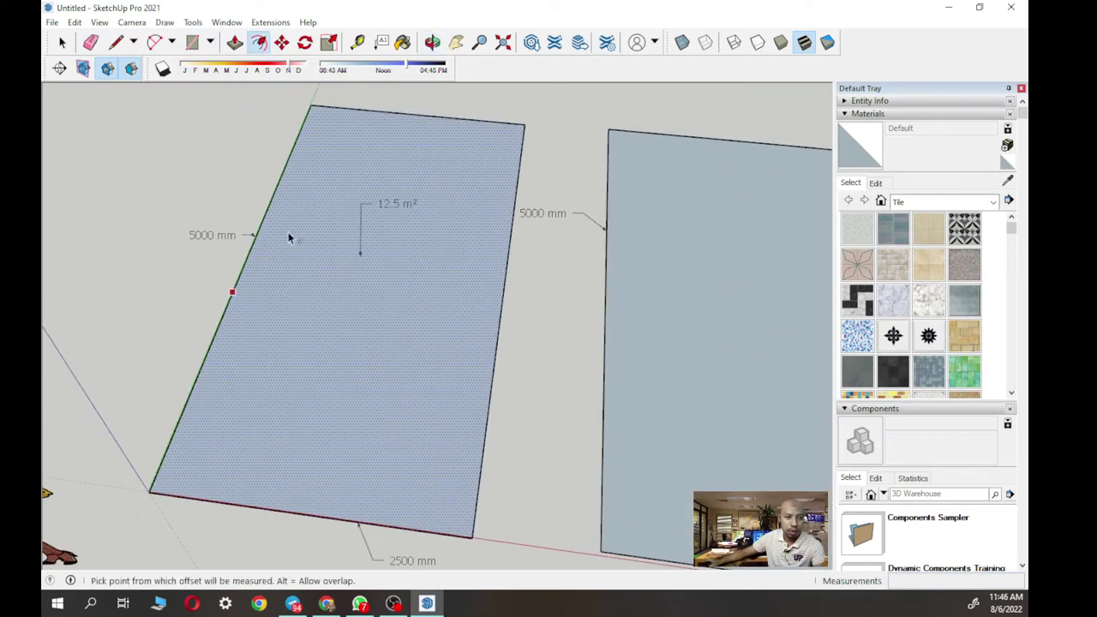
click(440, 534)
click(439, 534)
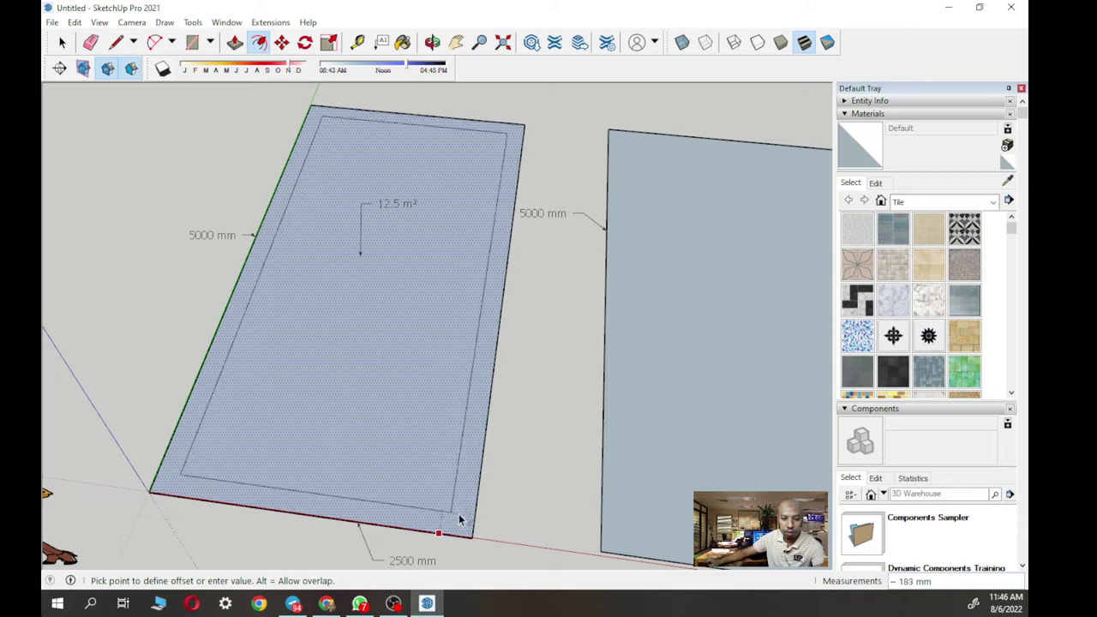
text(150)
key(Return)
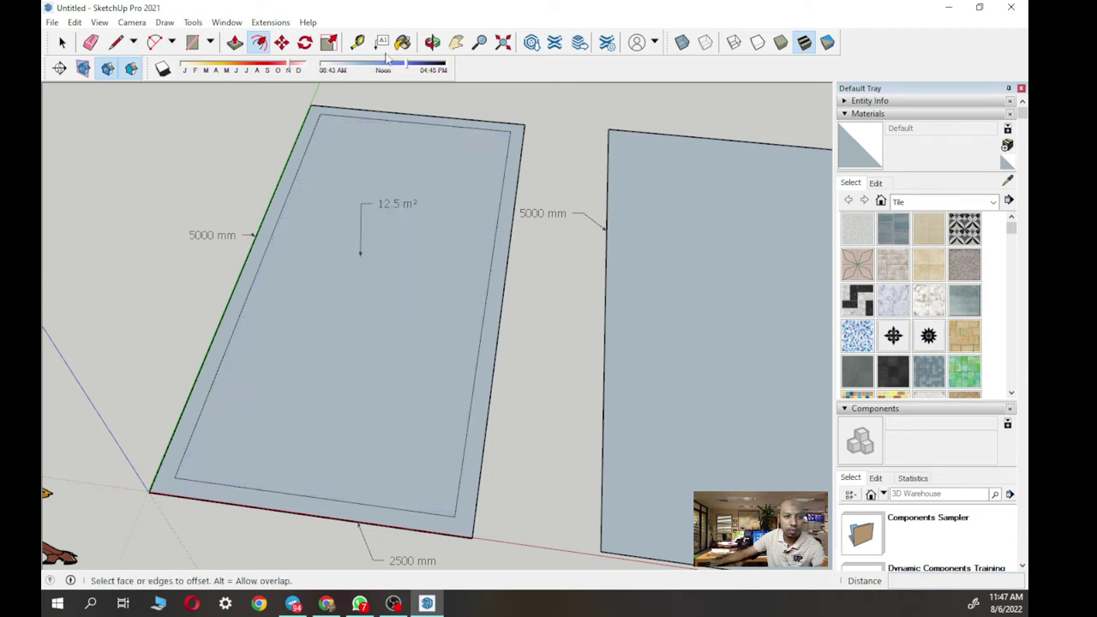
- Measure the border between the first rectangle's outer and inner outlines with the Tape Measure, starting at the far corner
click(358, 42)
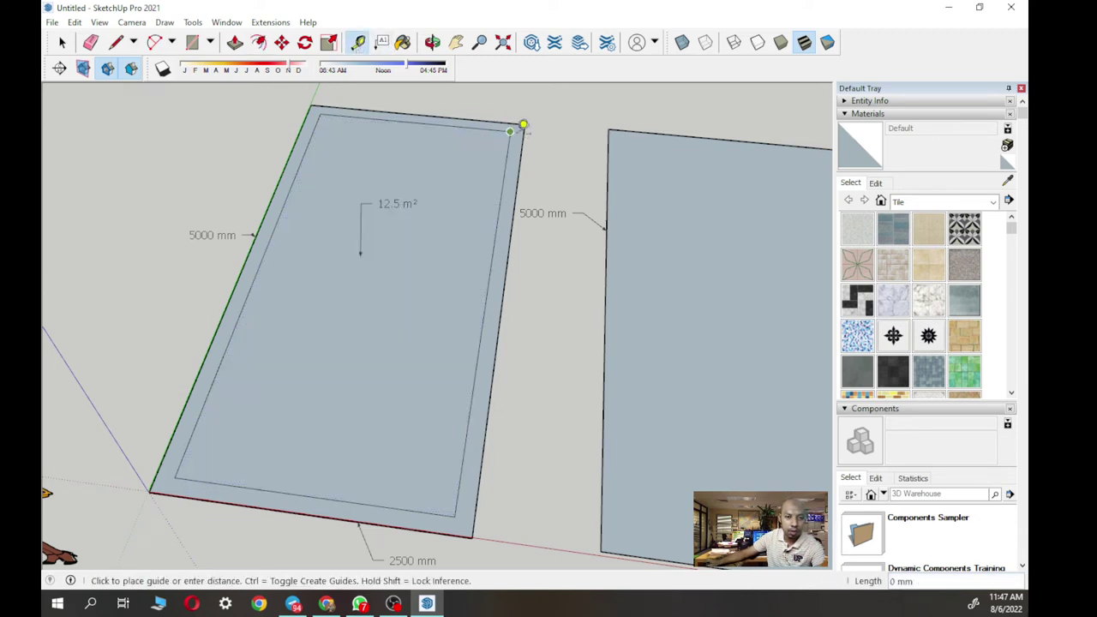
click(522, 125)
click(510, 131)
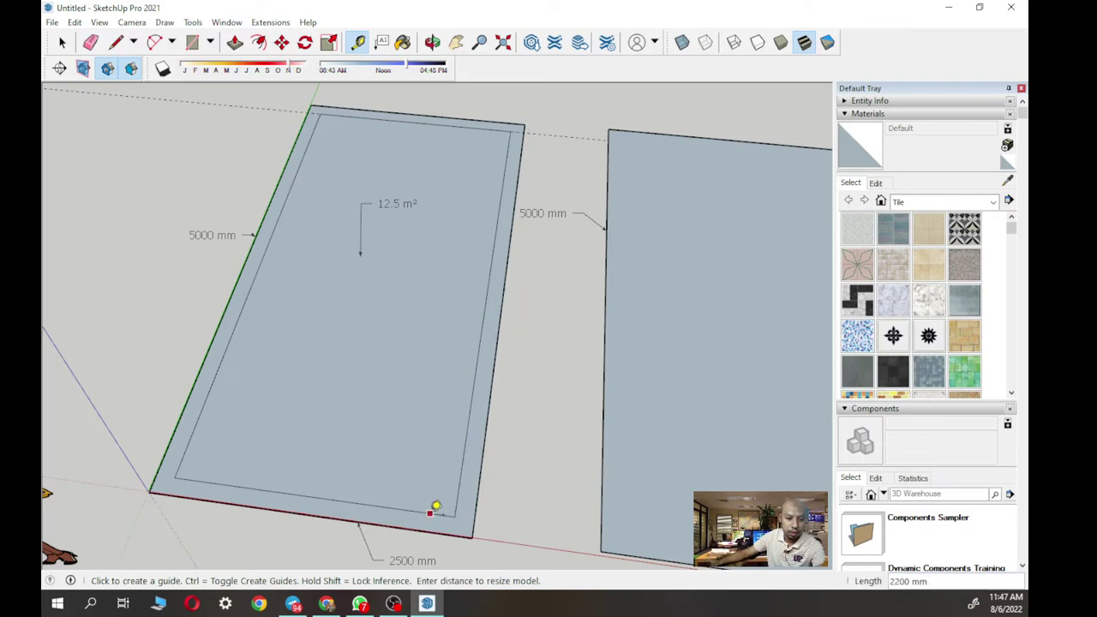
key(Escape)
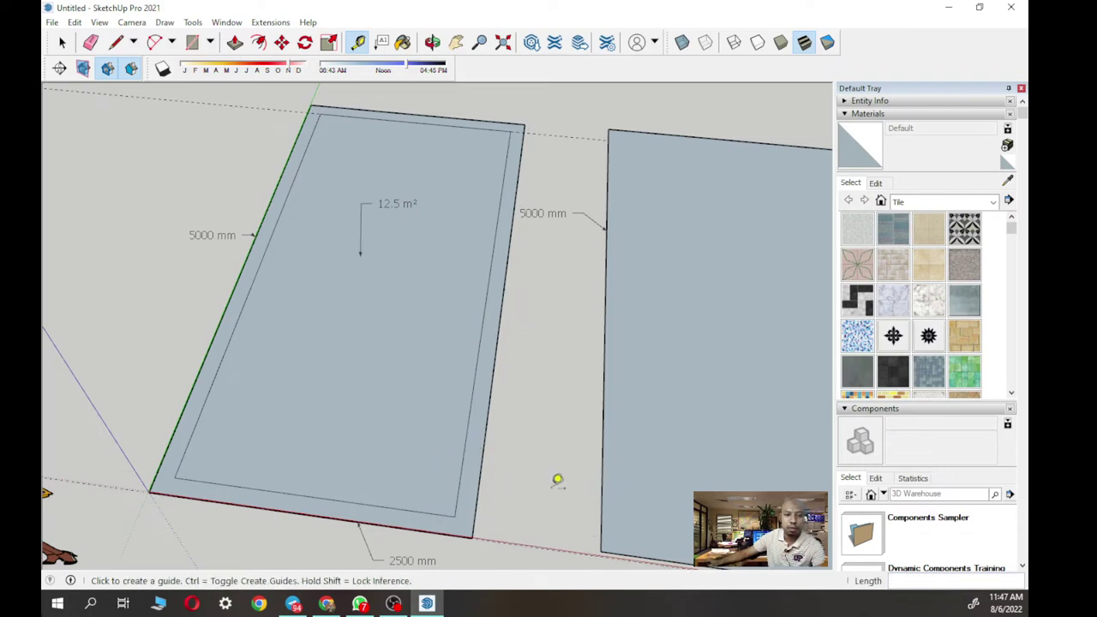
- Remove the dashed guide lines left by the Tape Measure, keeping the offset outline and the labels
click(62, 42)
scroll(336, 214, down, 3)
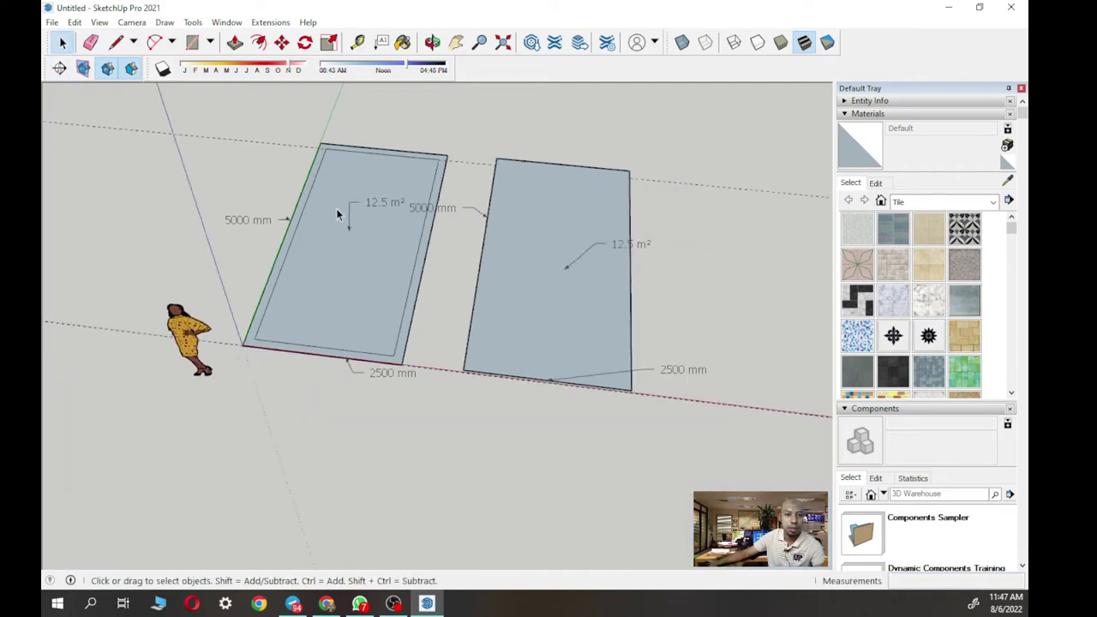
shift+middle_drag(336, 214, 364, 249)
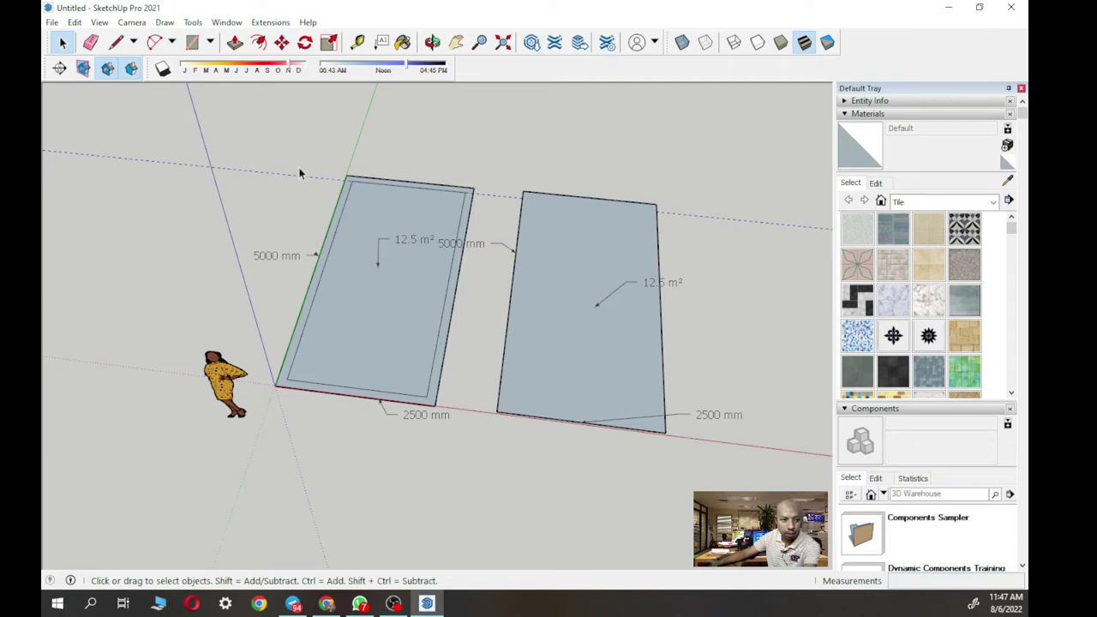
scroll(334, 183, up, 2)
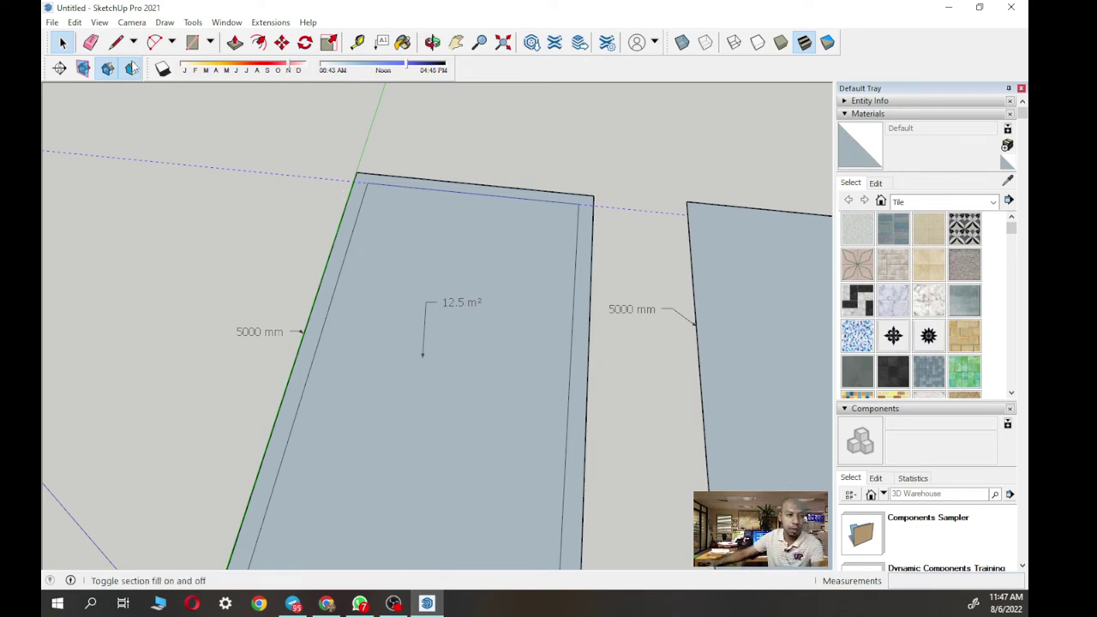
click(91, 42)
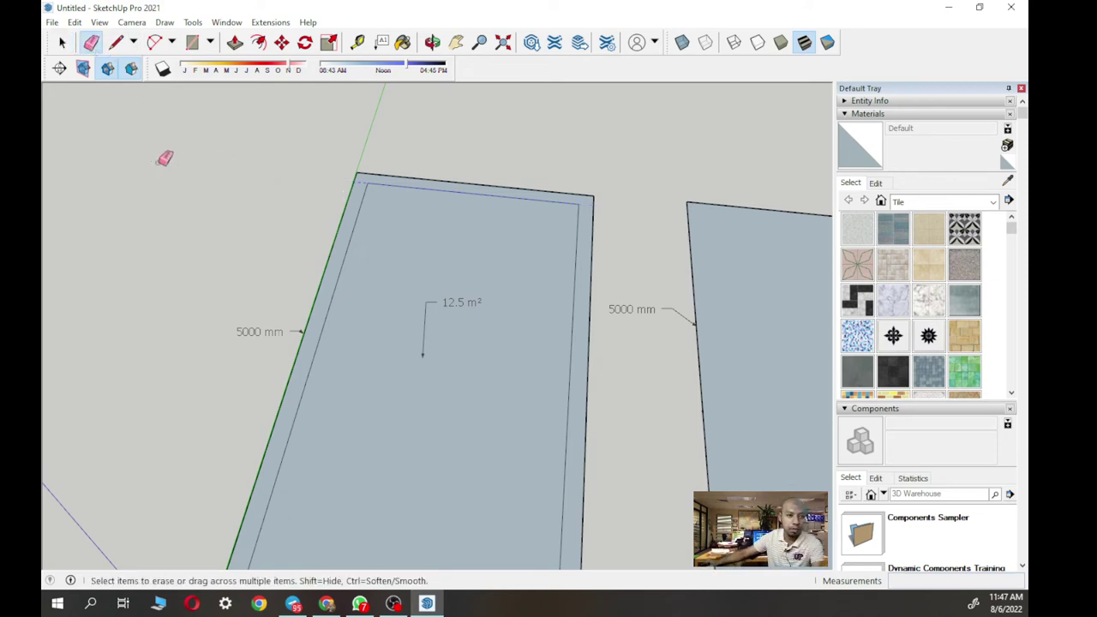
click(477, 300)
key(ctrl+z)
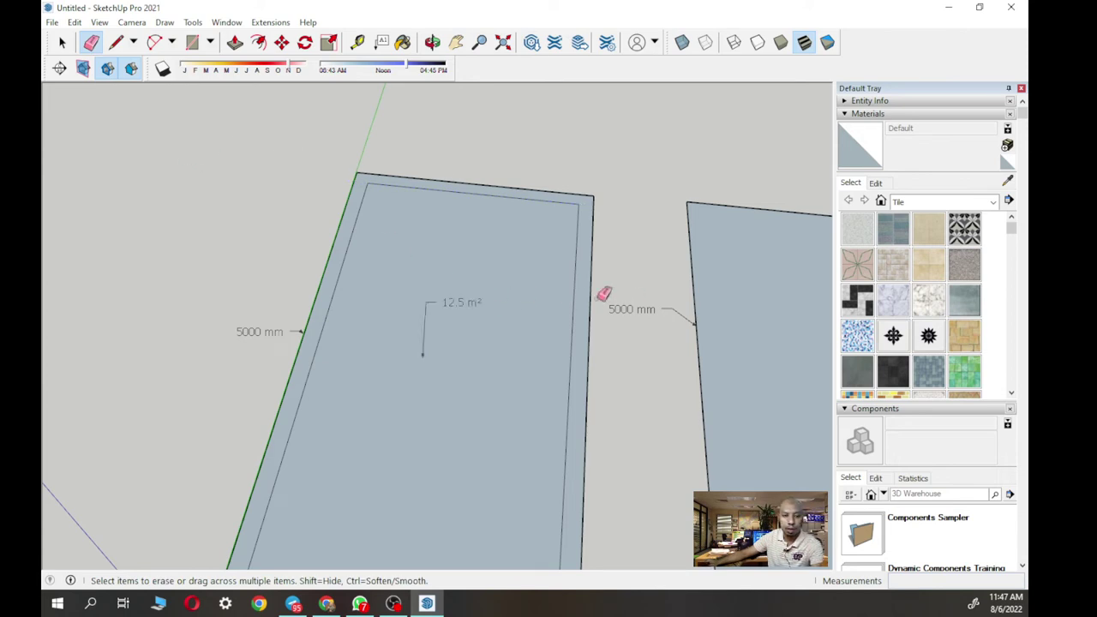
- Push/Pull the 150 mm border face of the first rectangle up to a height of 3000 mm to form walls
scroll(475, 265, down, 4)
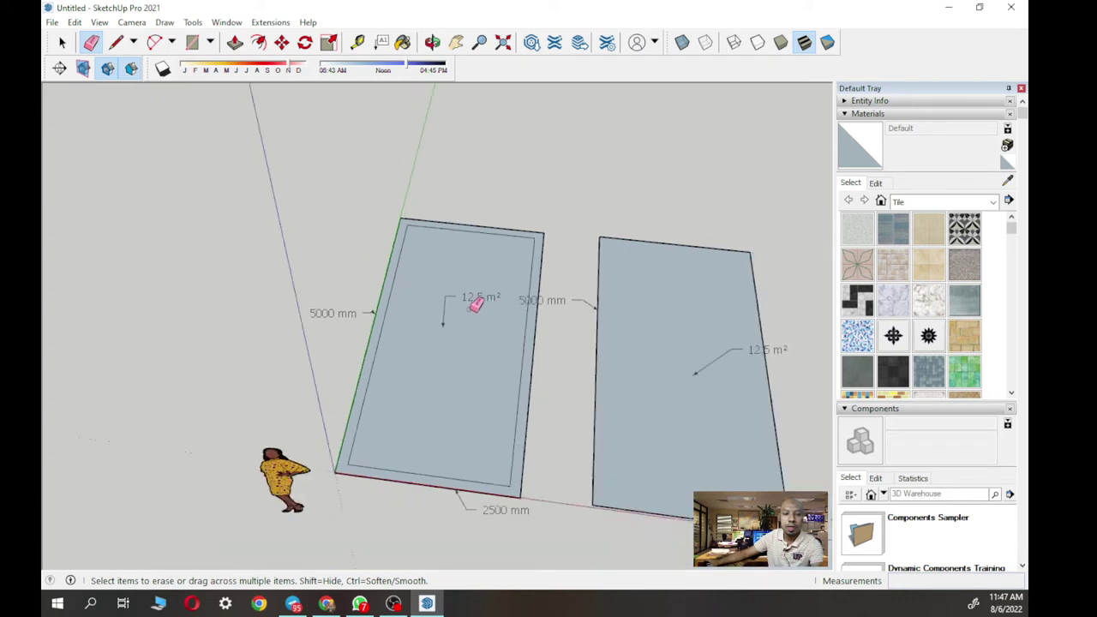
mouse_move(477, 313)
middle_down()
mouse_move(478, 343)
mouse_move(399, 341)
middle_up()
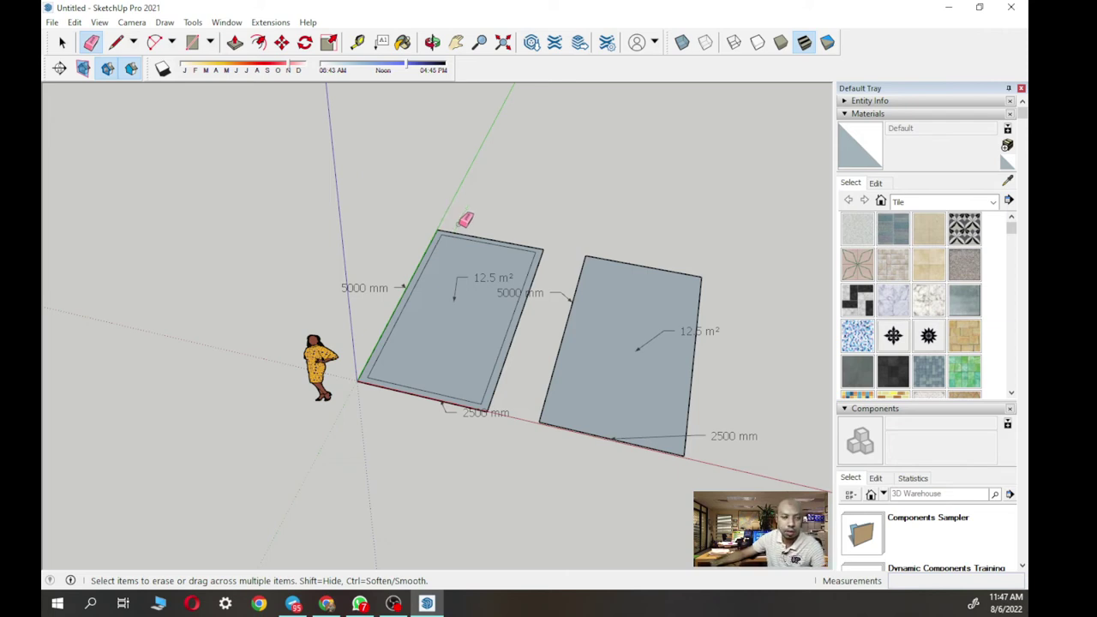
click(234, 43)
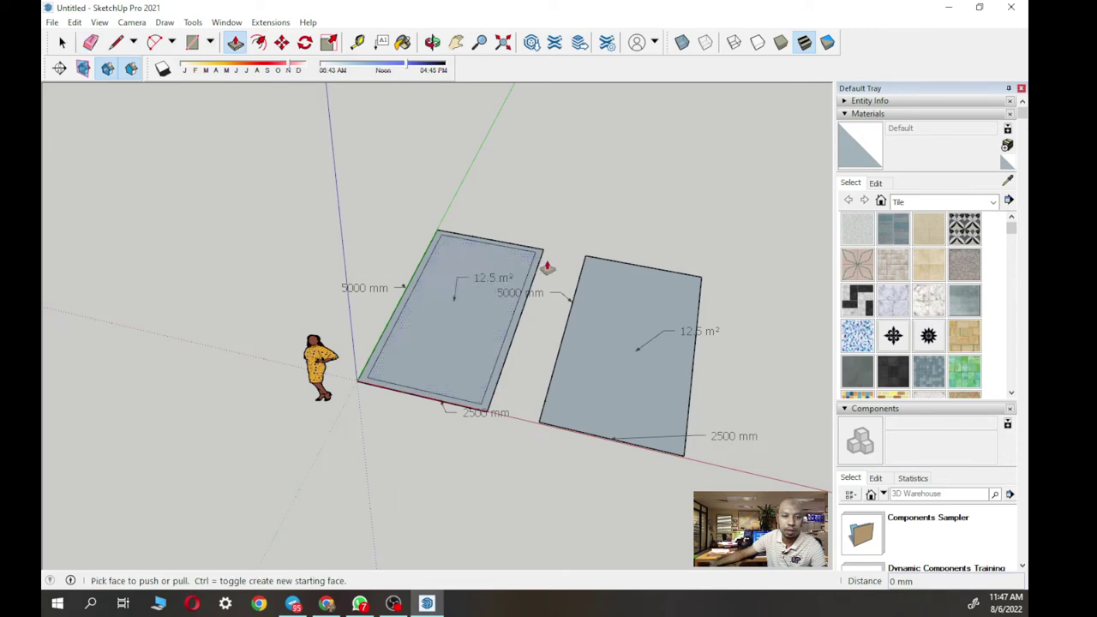
scroll(536, 267, up, 4)
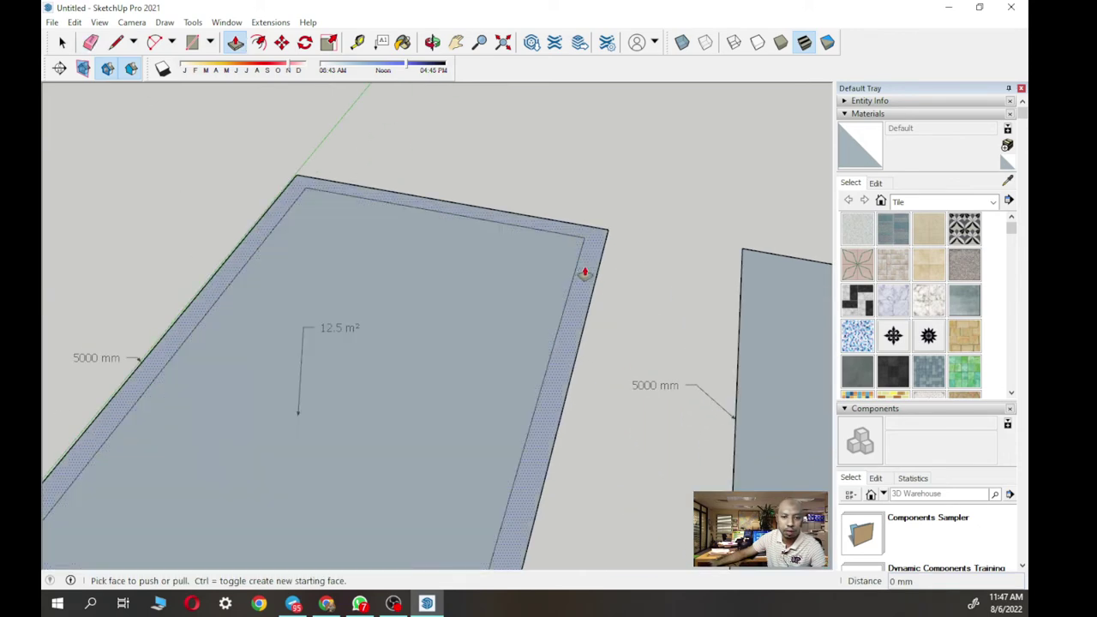
click(517, 269)
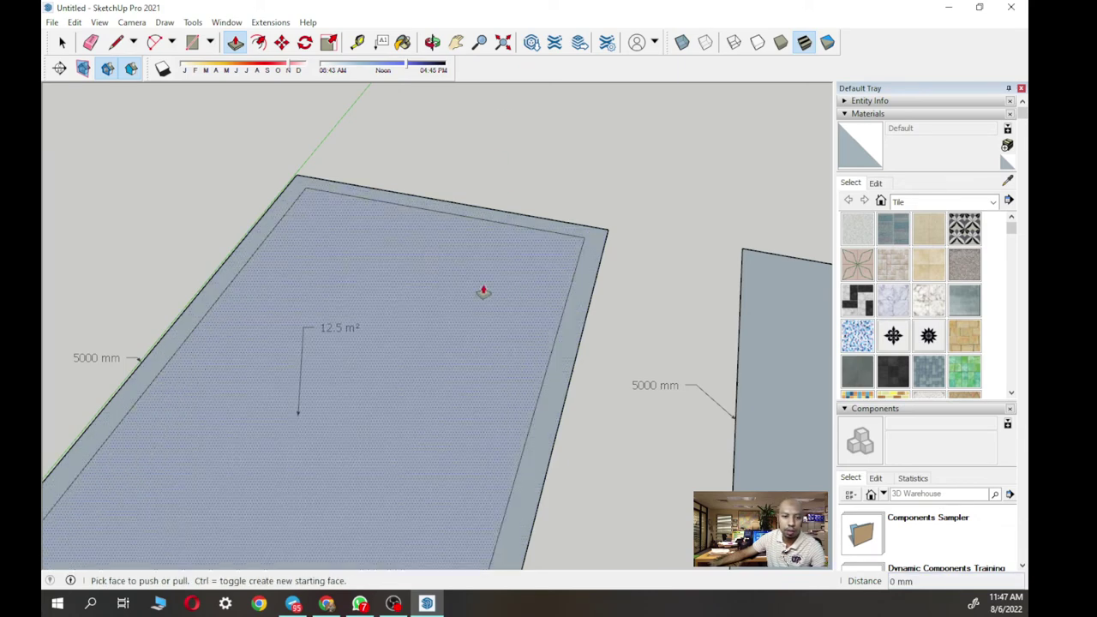
click(579, 289)
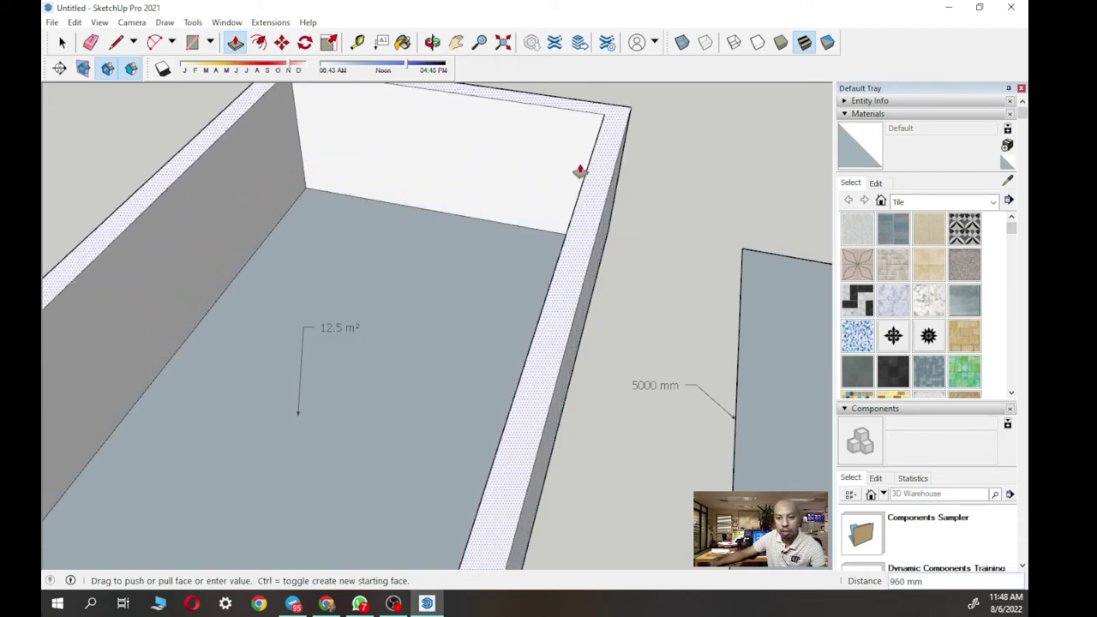
click(580, 162)
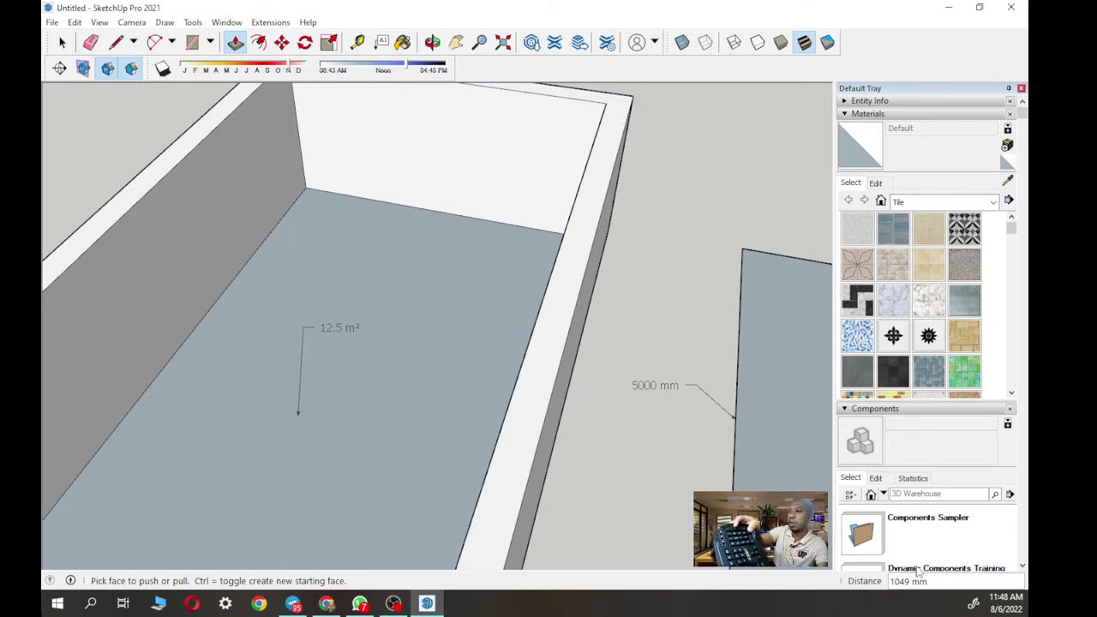
text(6)
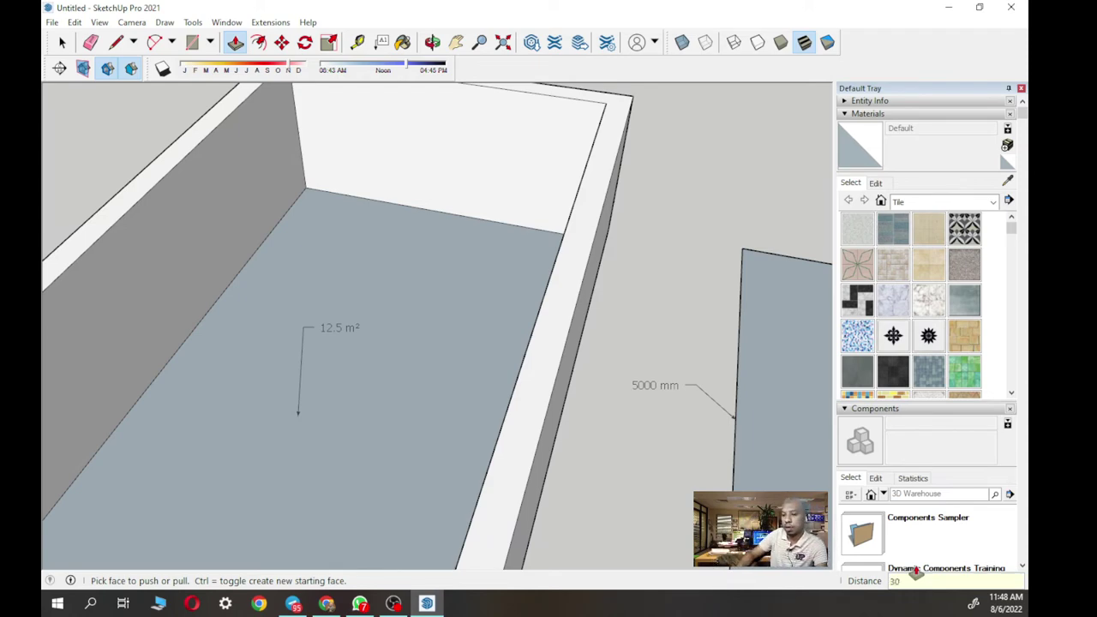
key(Return)
- Measure the wall height with the Tape Measure between the long wall's top and bottom edges and along the near corner edge
scroll(373, 392, down, 8)
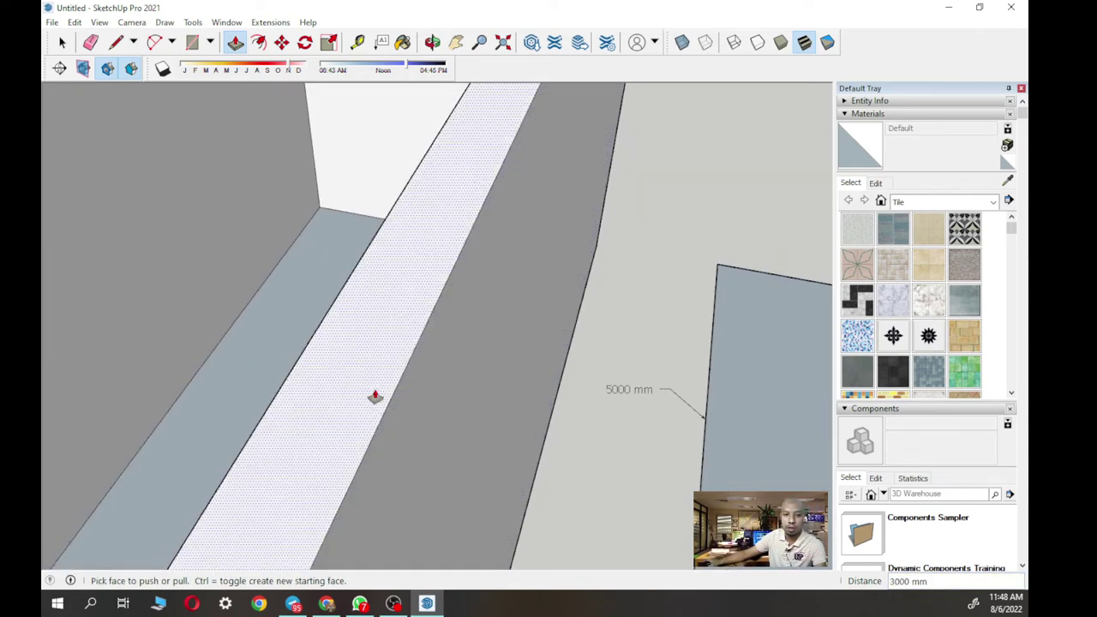
middle_drag(373, 392, 693, 363)
middle_drag(484, 343, 255, 196)
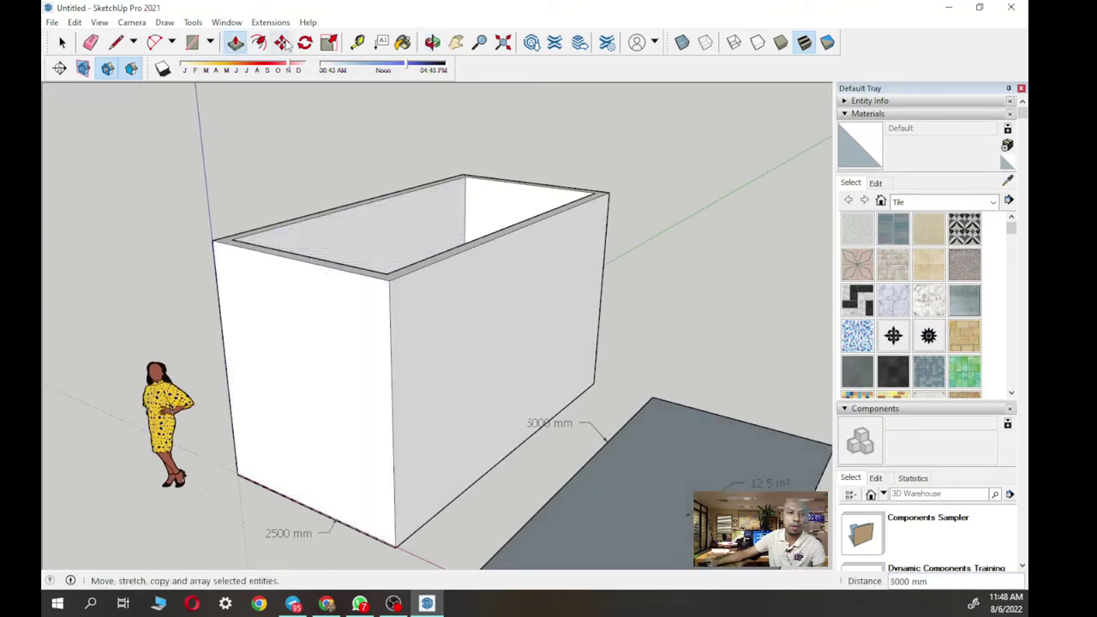
click(358, 42)
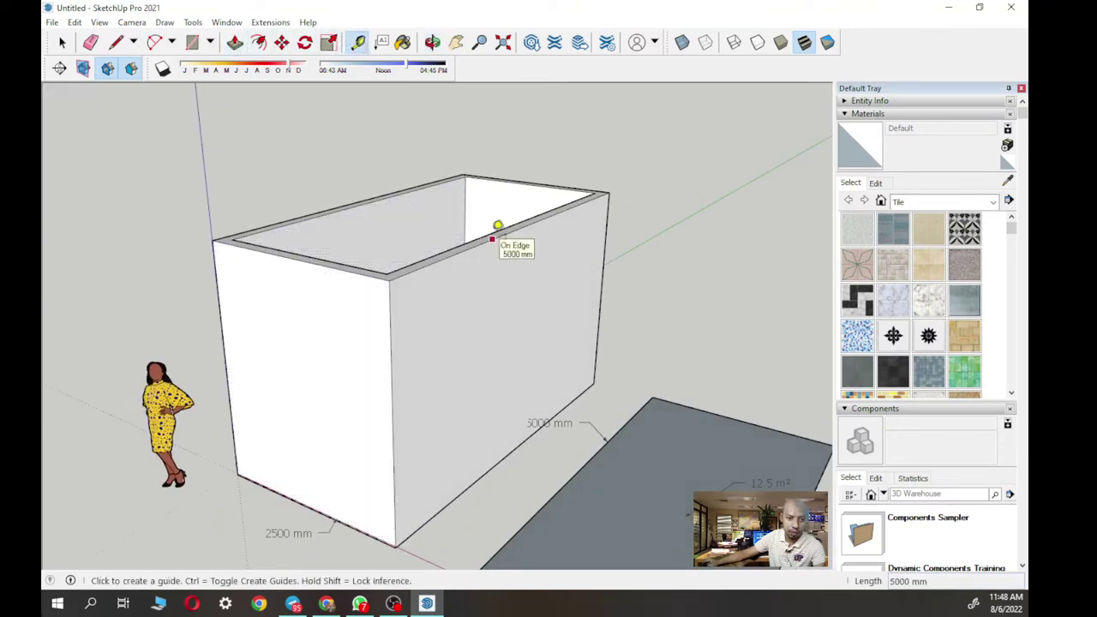
click(491, 238)
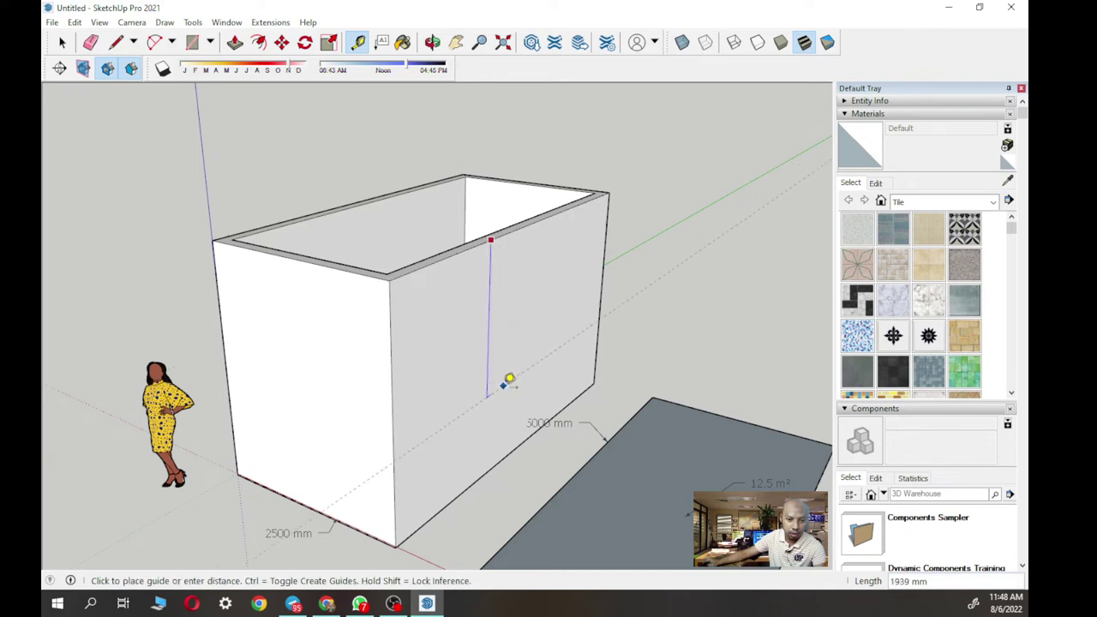
click(486, 473)
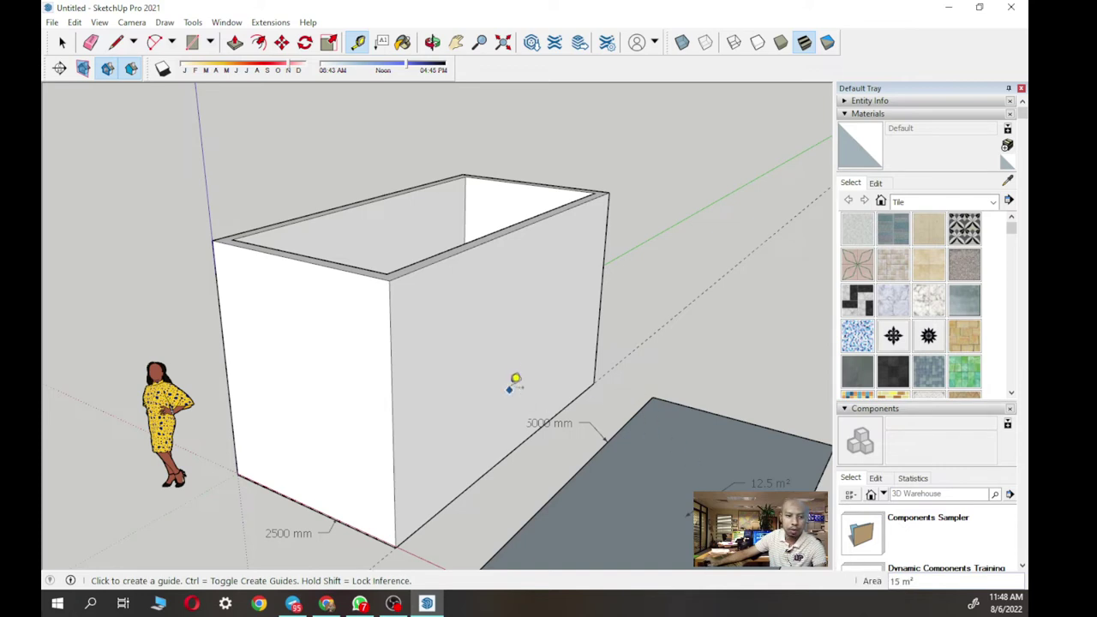
click(454, 497)
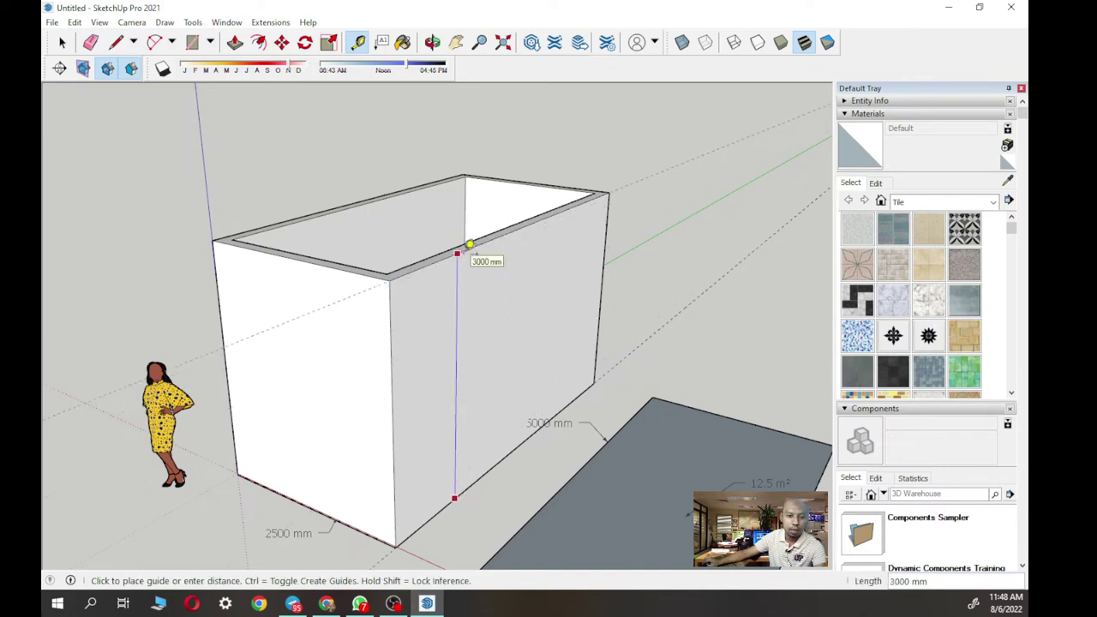
click(469, 246)
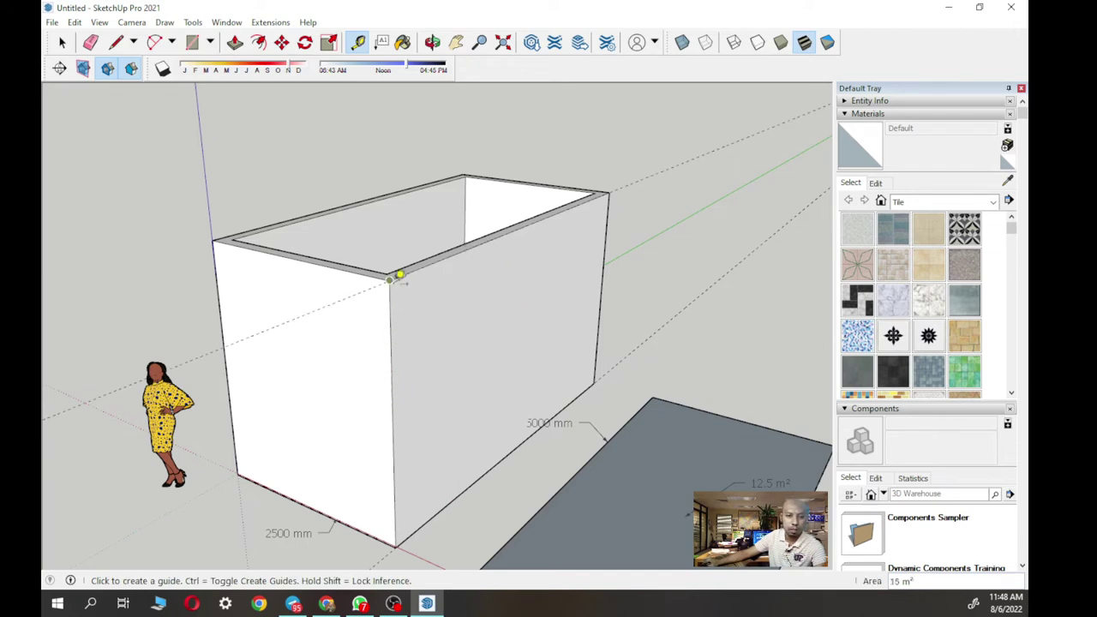
click(389, 279)
click(396, 545)
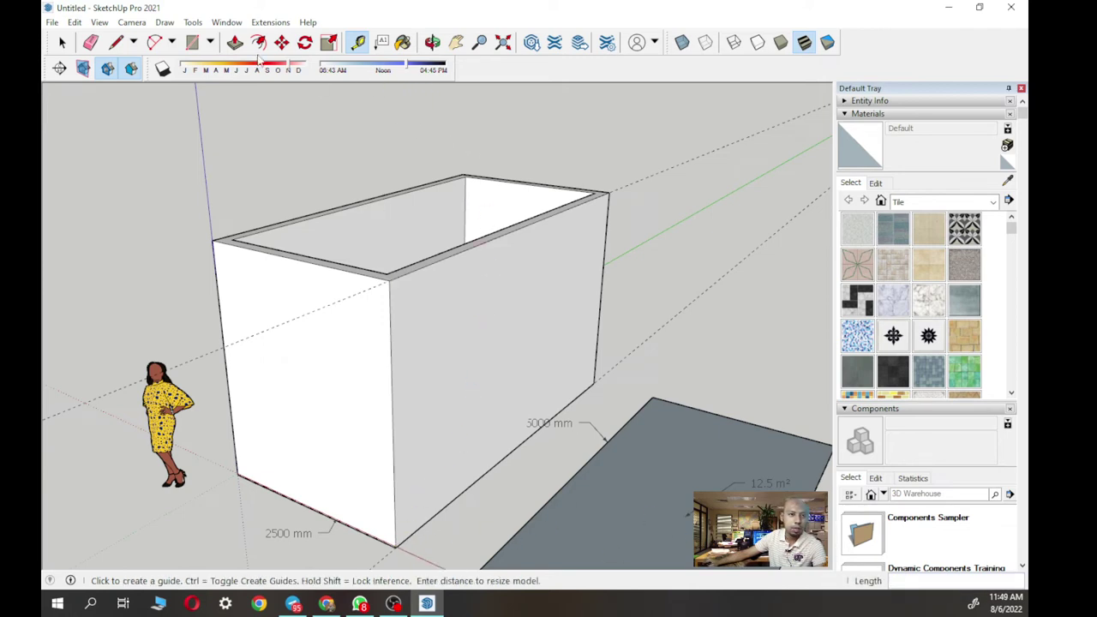
- Attach a leader text label reading "3000 mm height" to the vertical edge at the far end of the long outer wall
click(383, 42)
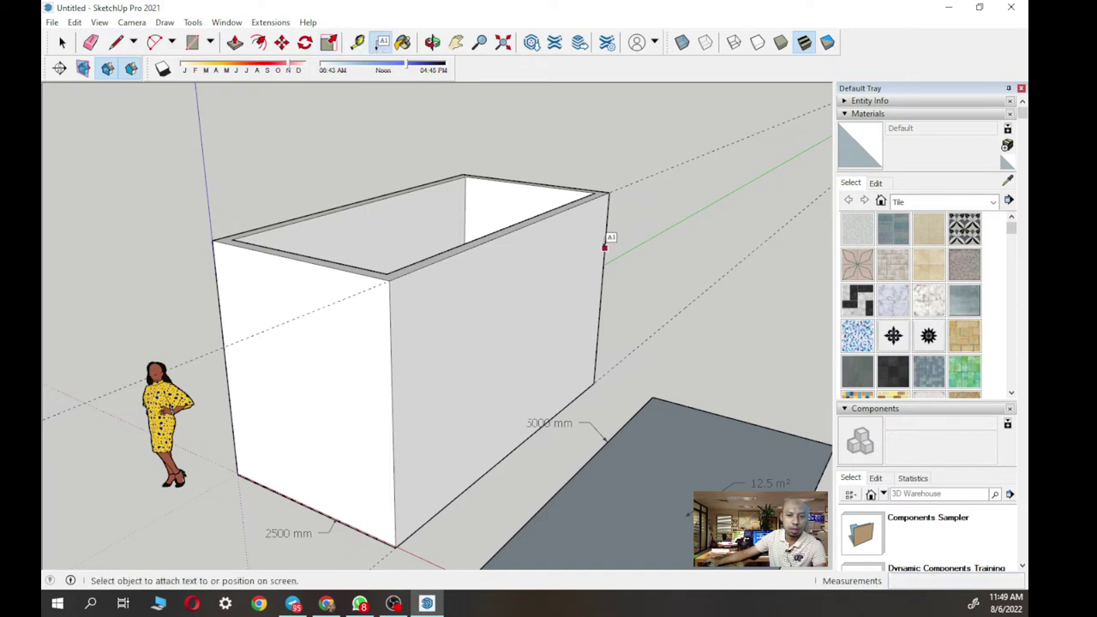
click(605, 248)
click(641, 235)
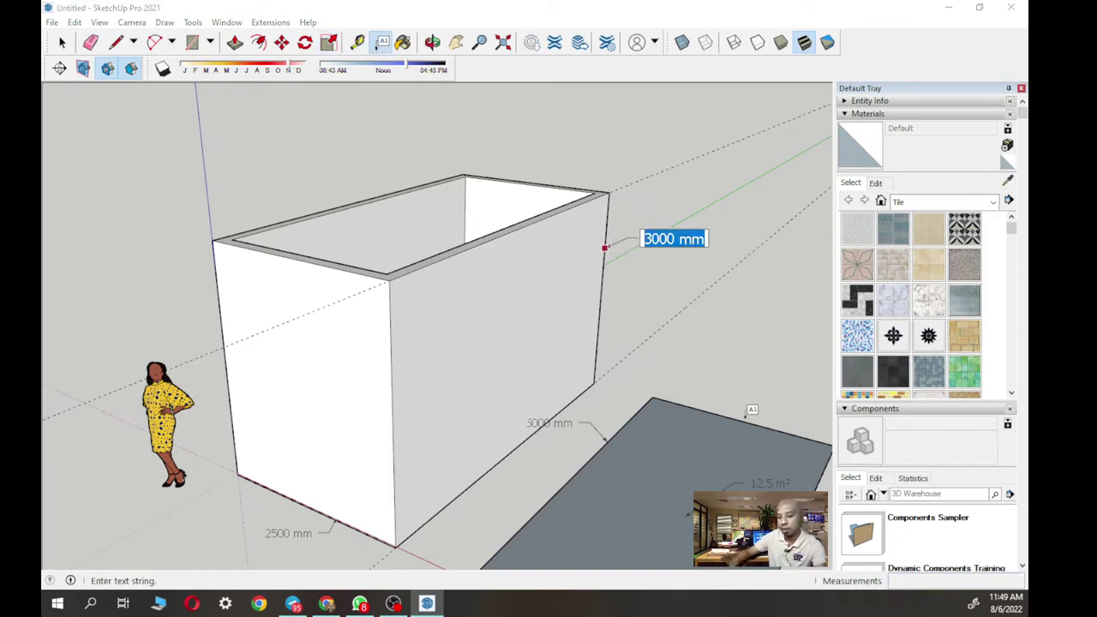
key(Right)
key(Return)
key(BackSpace)
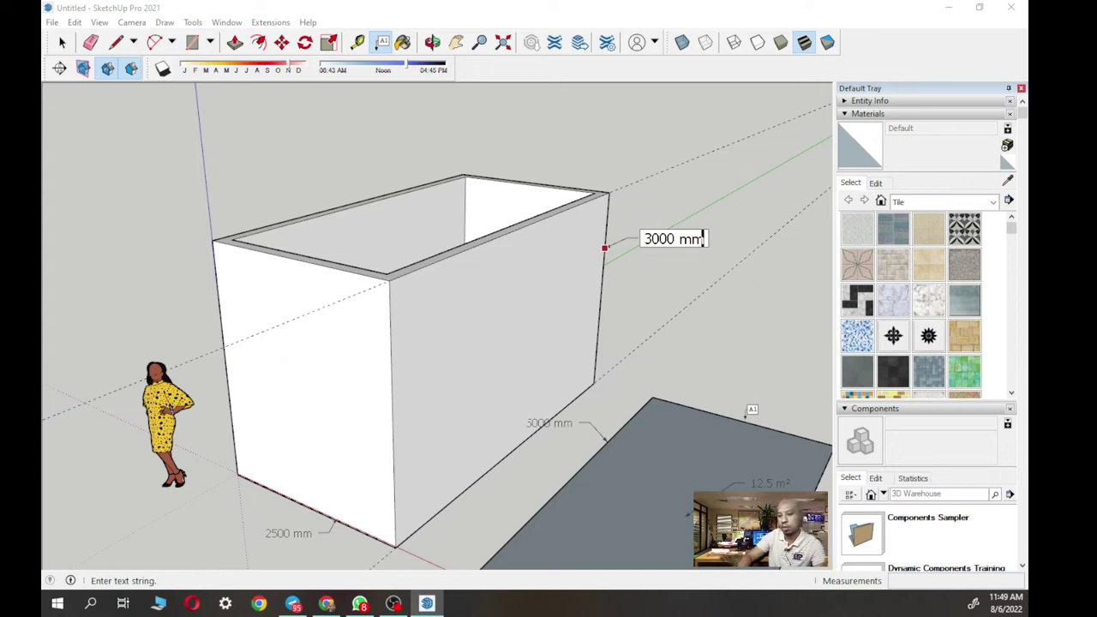
text(he)
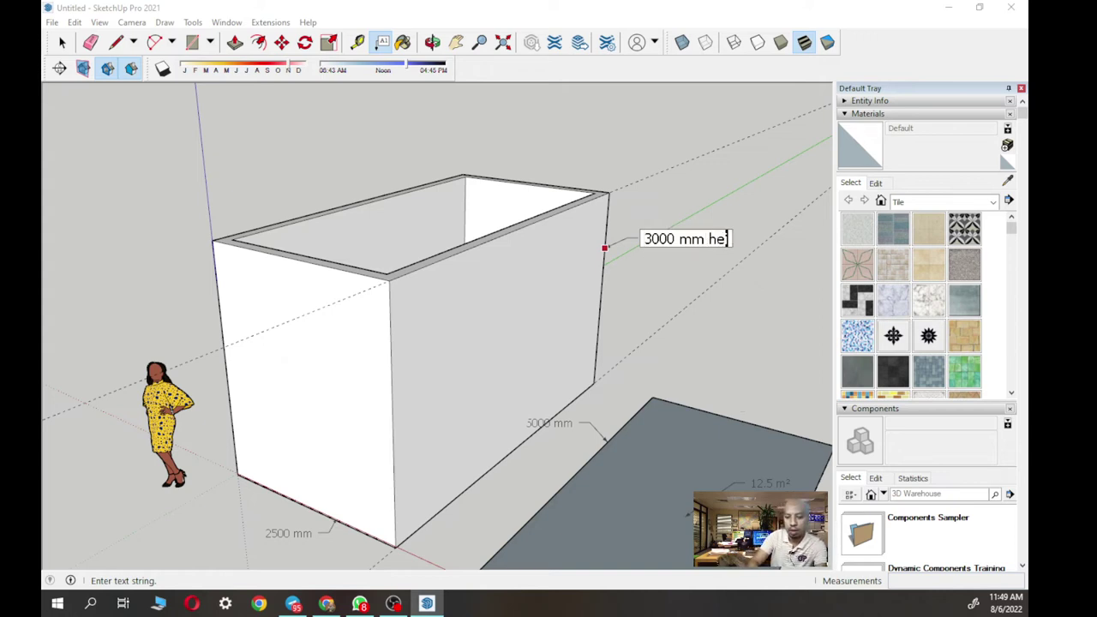
text(ight)
key(Return)
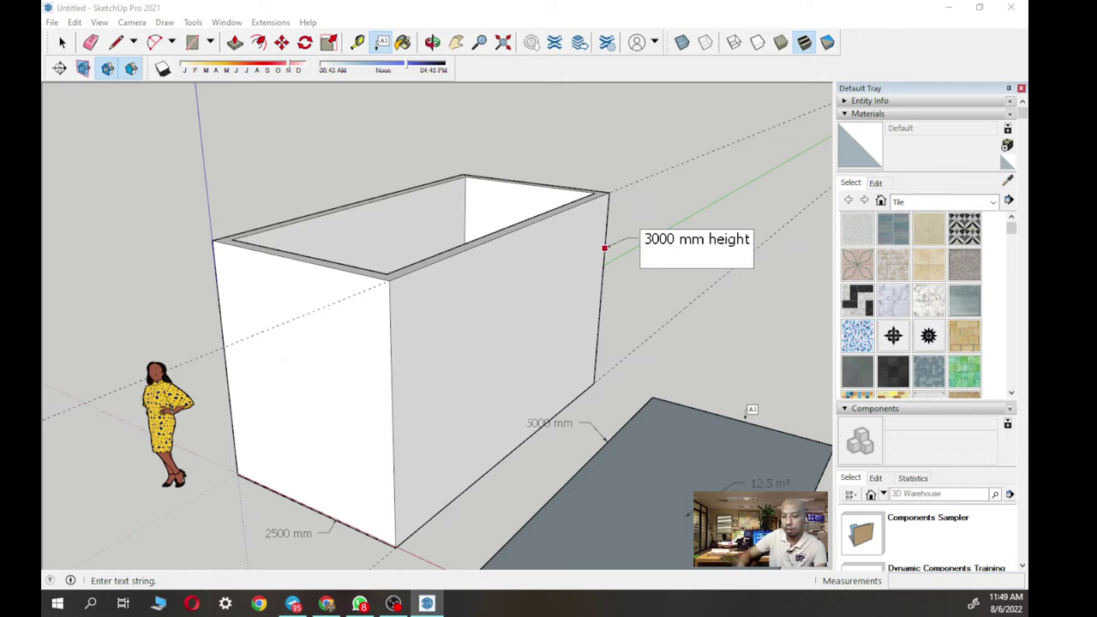
key(BackSpace)
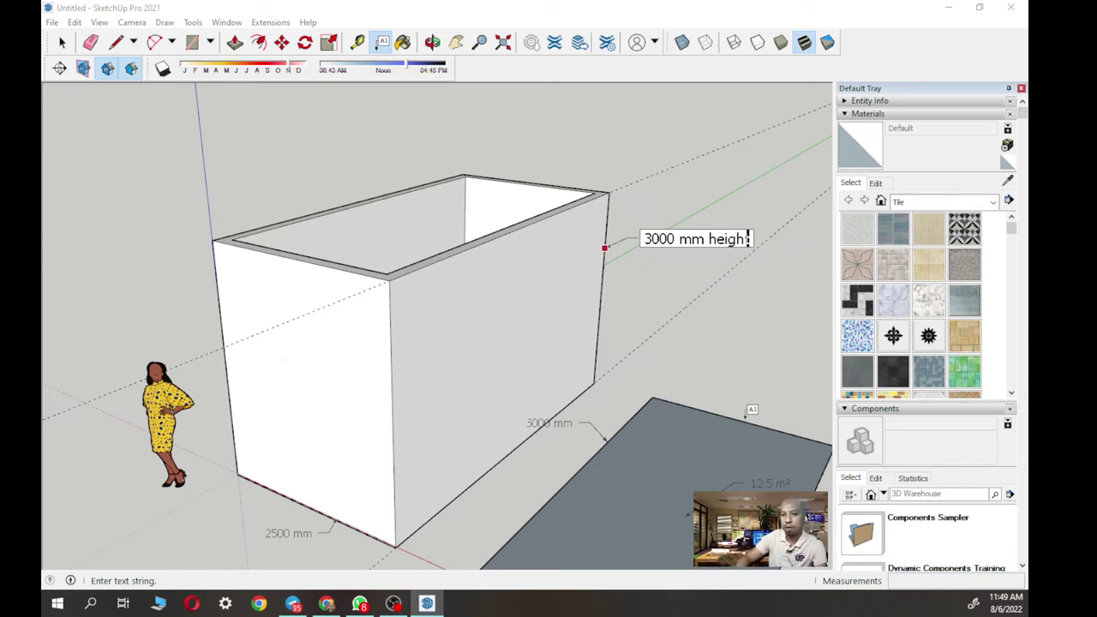
click(61, 45)
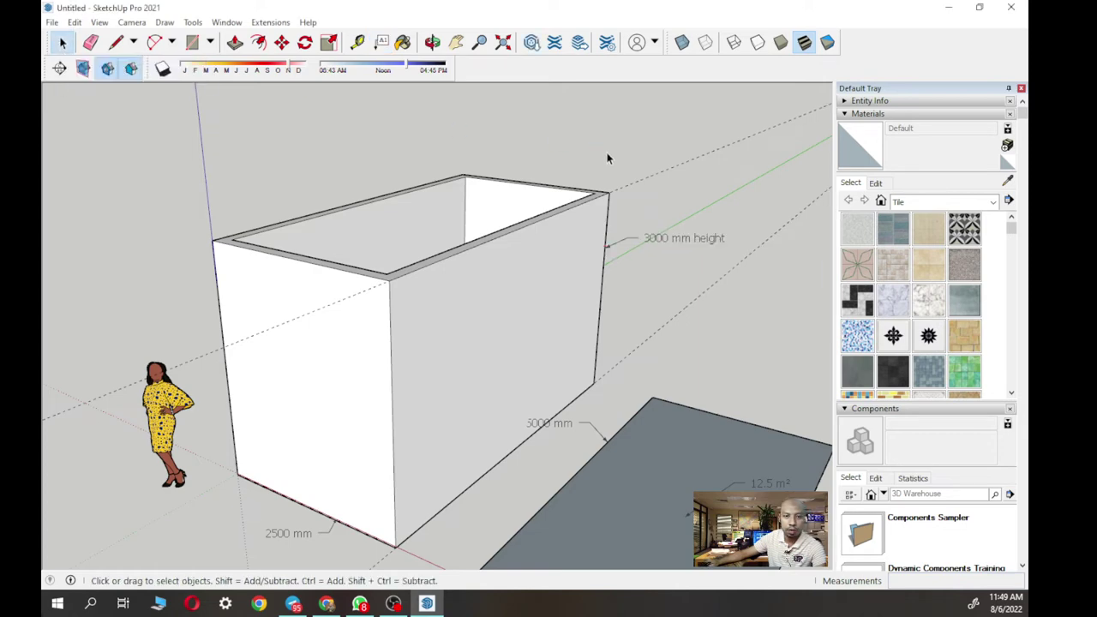
- Place a horizontal guide line 900 mm above the floor on the inner face of the long wall along the green axis
middle_drag(656, 284, 615, 296)
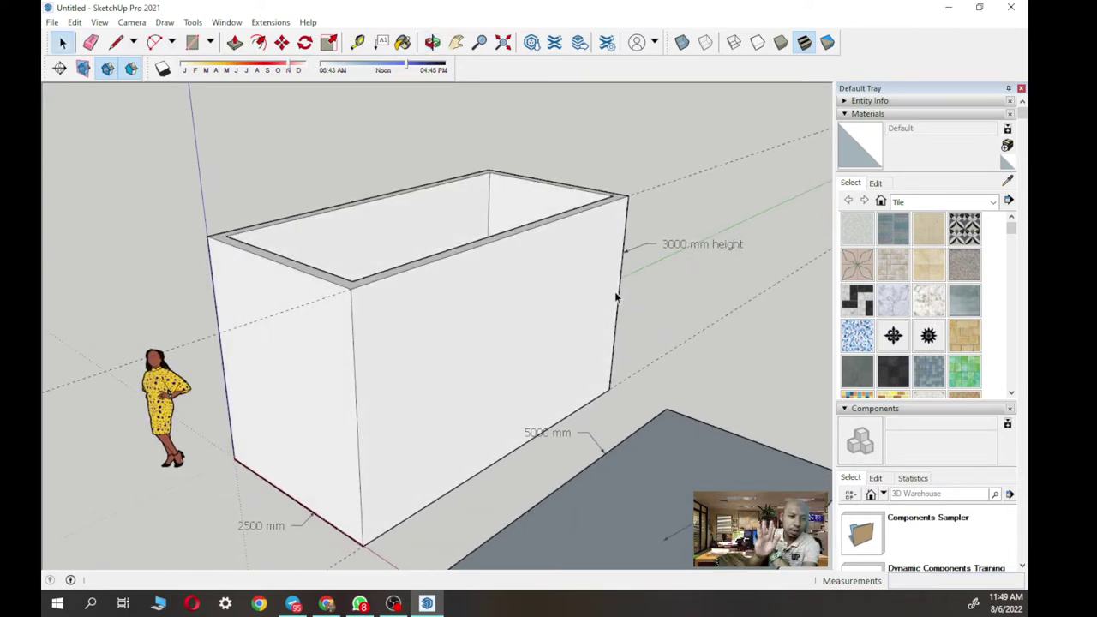
middle_drag(549, 294, 429, 440)
scroll(393, 460, up, 4)
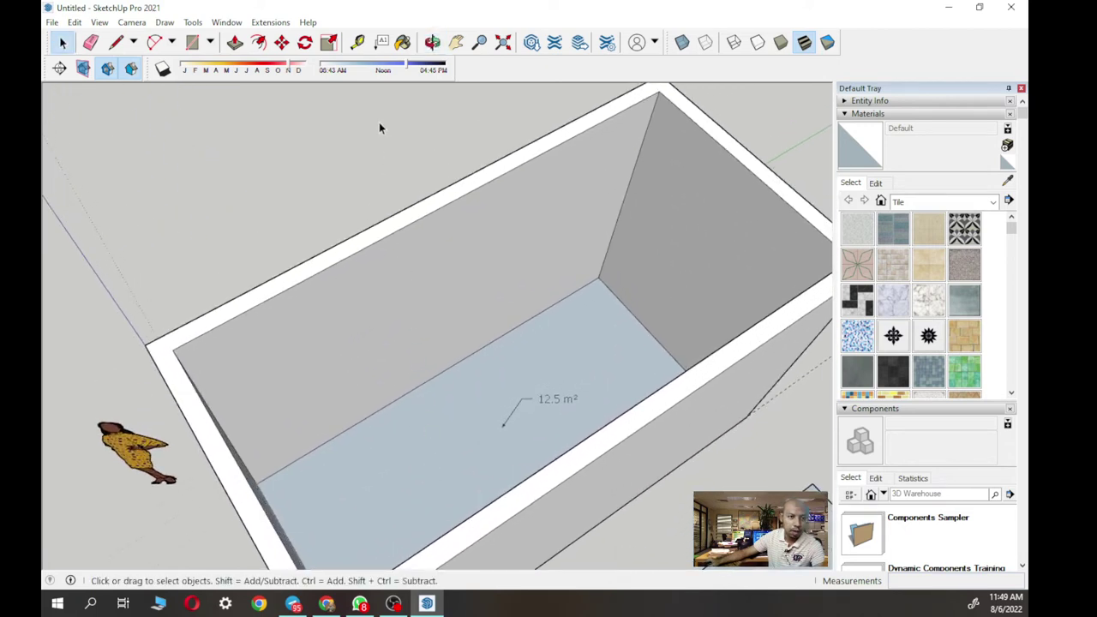
click(357, 49)
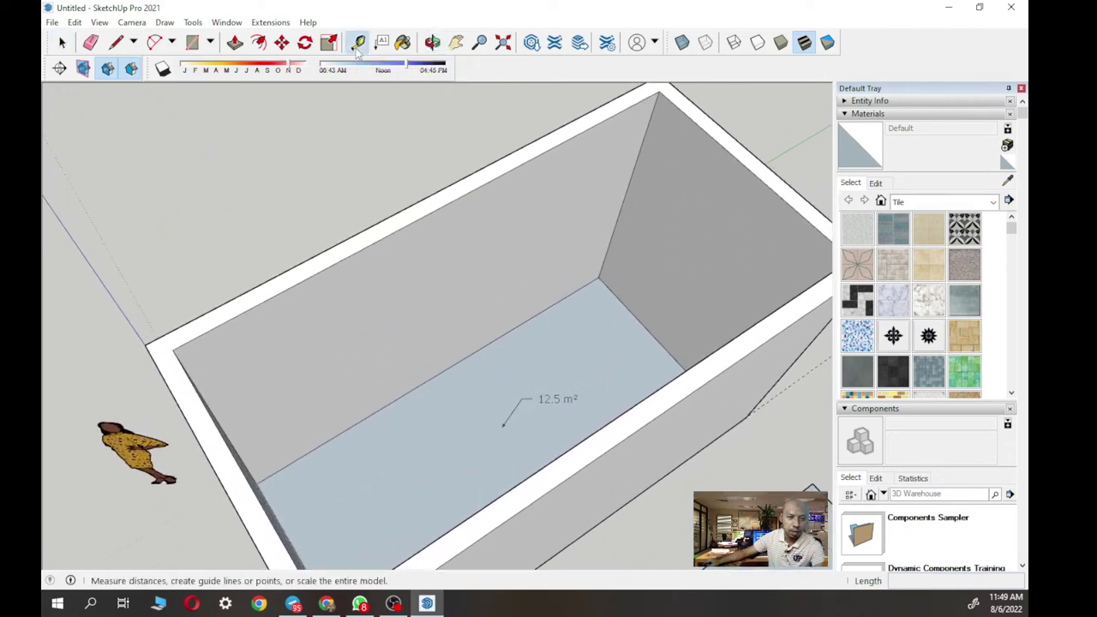
click(430, 377)
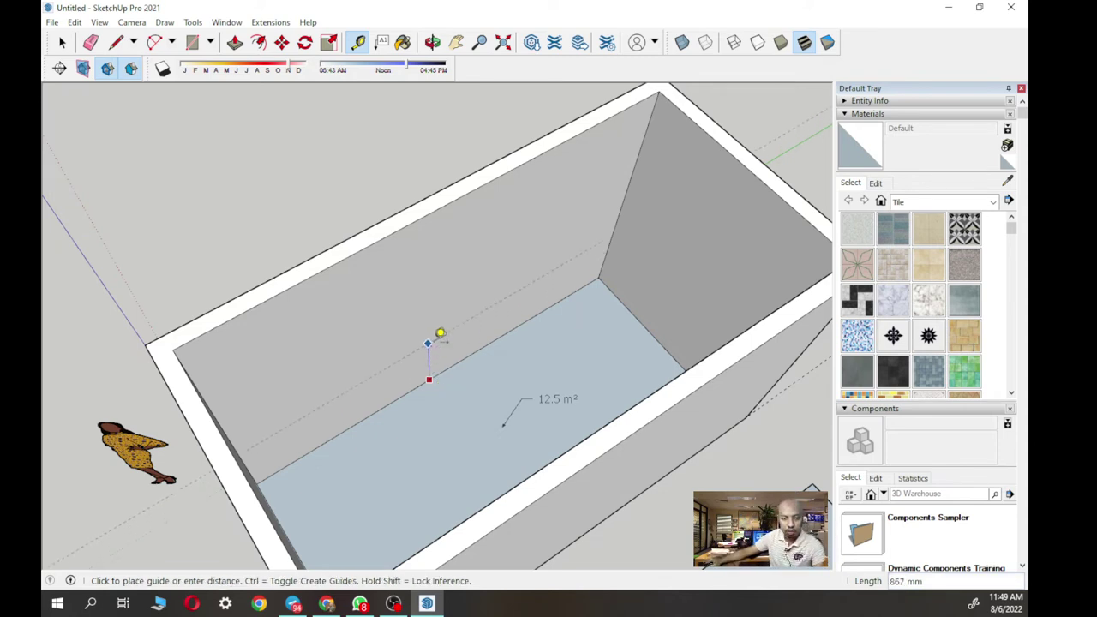
text(3)
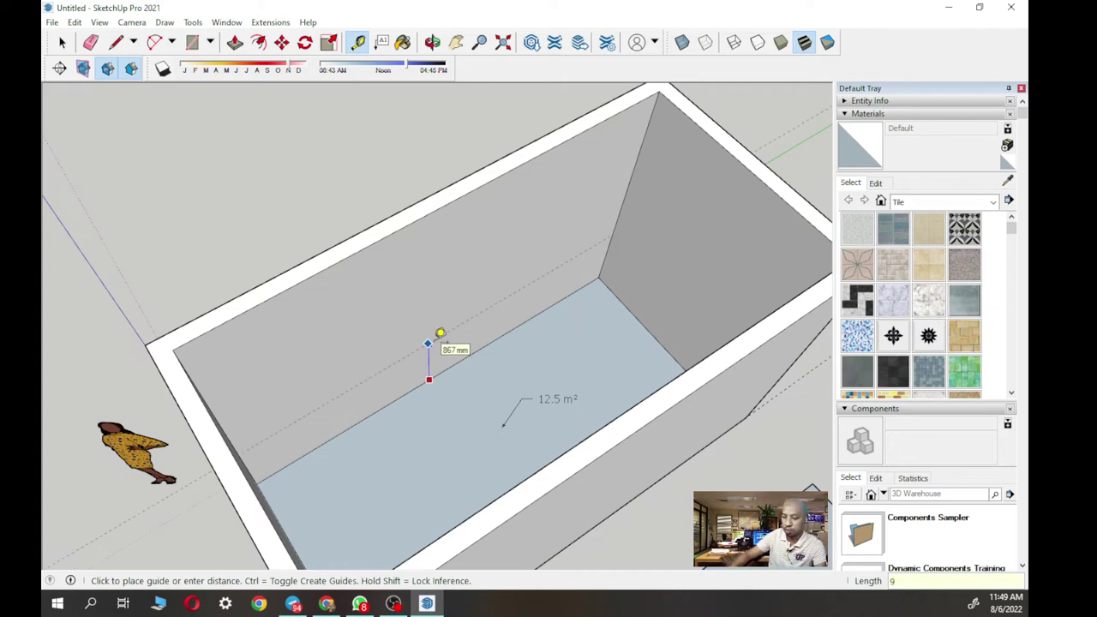
key(Return)
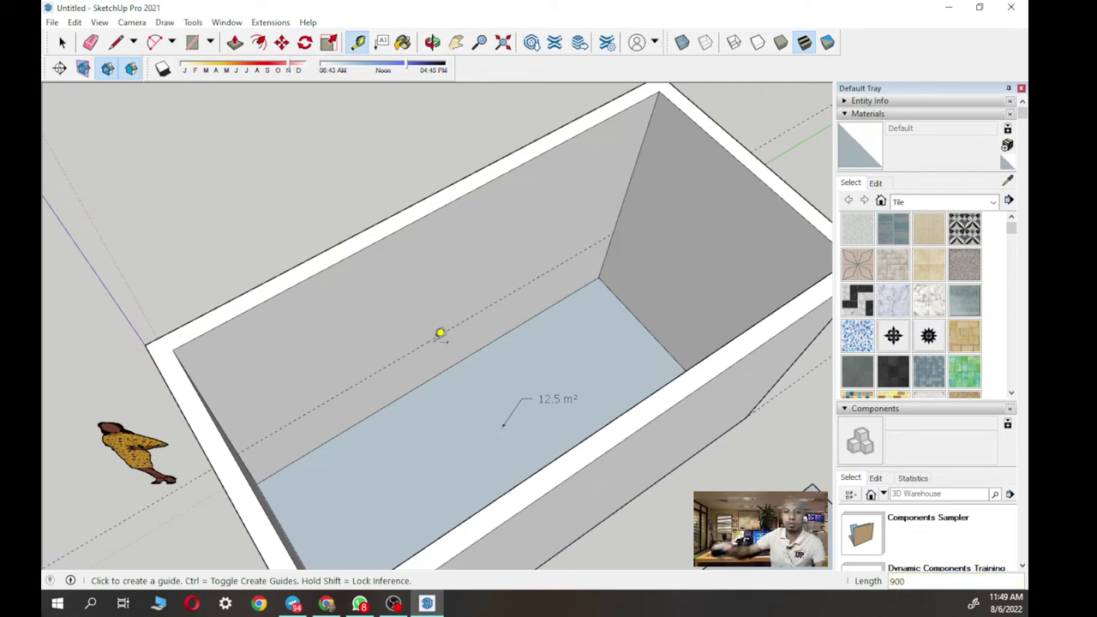
- Place a second horizontal guide line 2100 mm above the floor on the same inner wall face
middle_drag(448, 304, 486, 406)
click(478, 411)
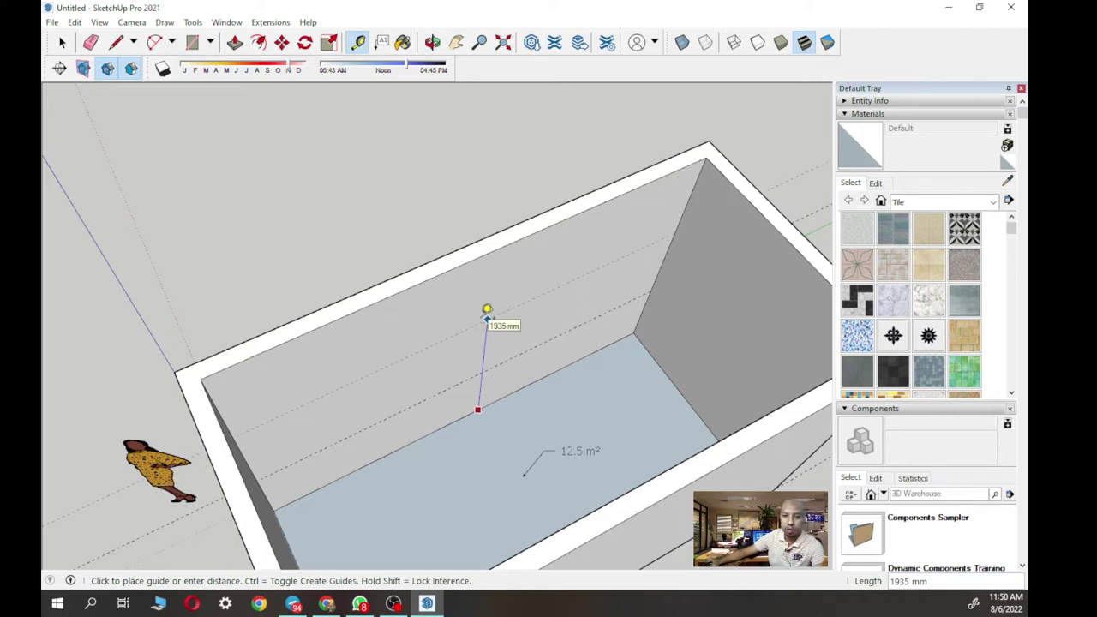
text(2100)
key(Return)
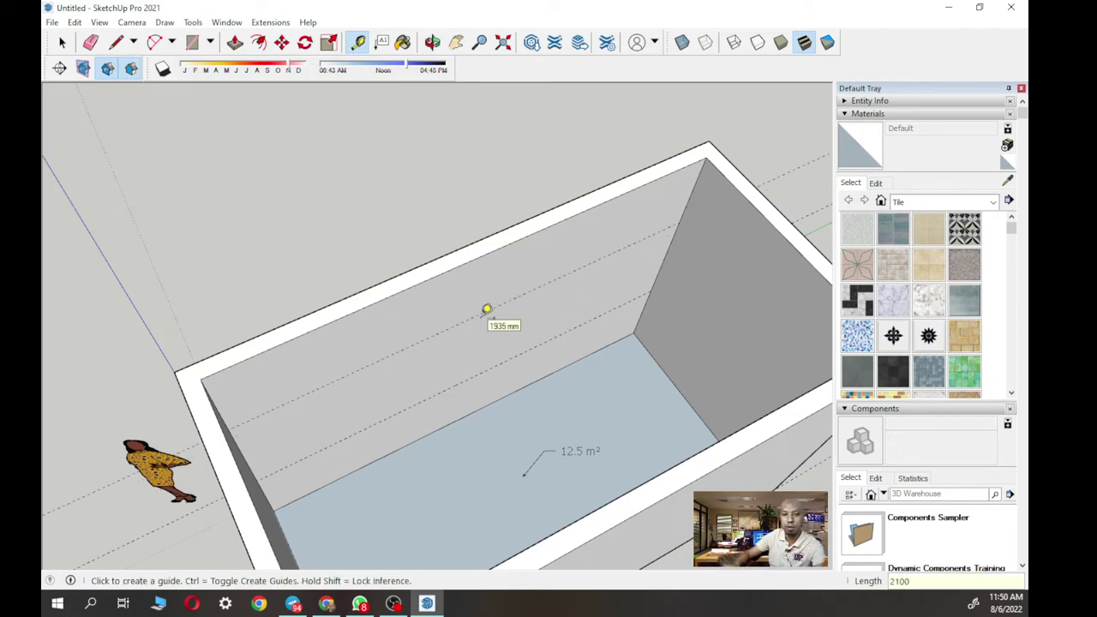
- Place a vertical guide line on the inner long wall face, 300 mm from its far inside corner
middle_drag(486, 308, 445, 303)
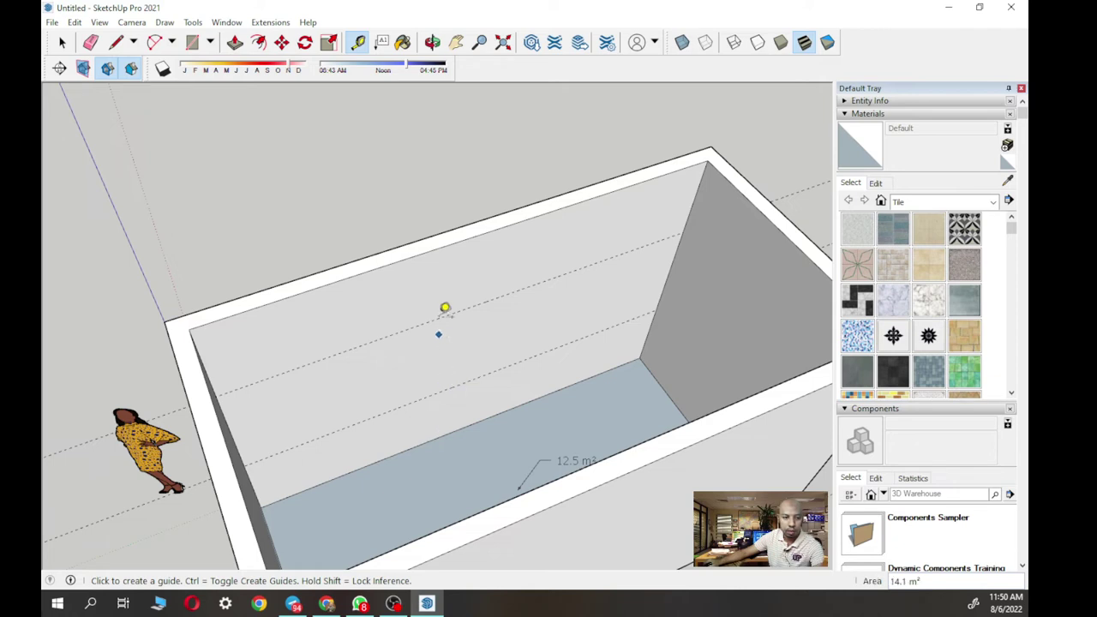
click(665, 266)
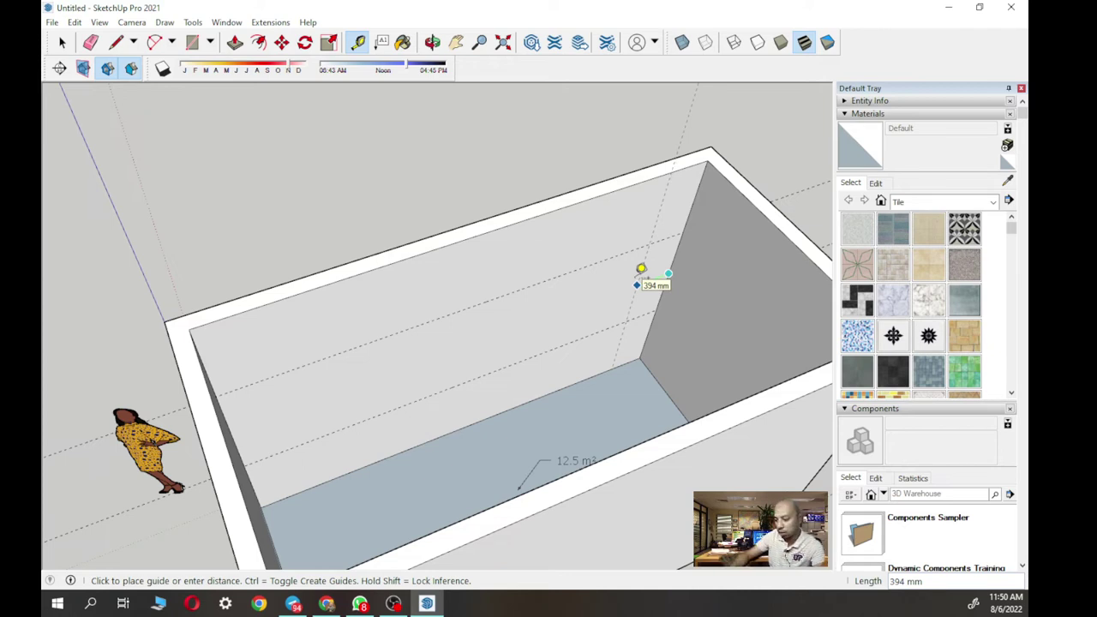
text(300)
key(Return)
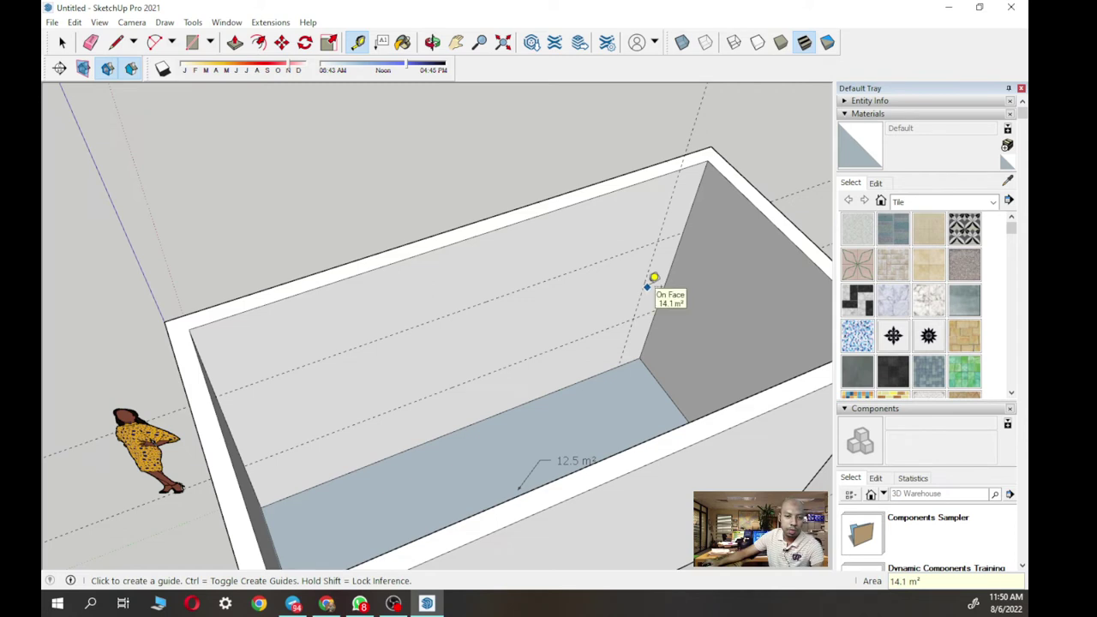
click(650, 281)
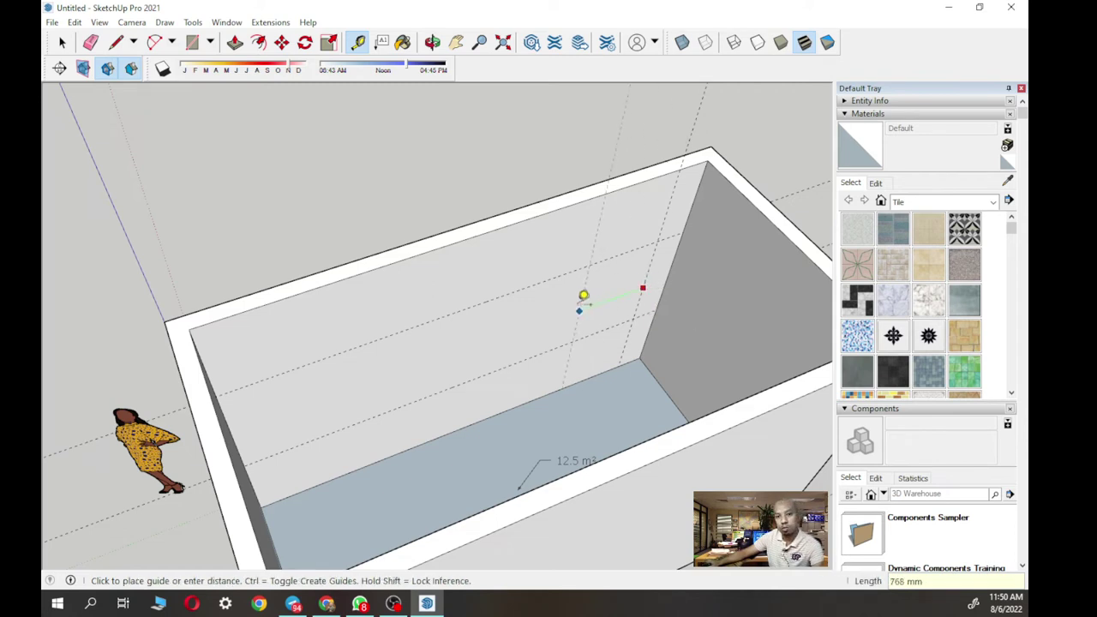
text(9)
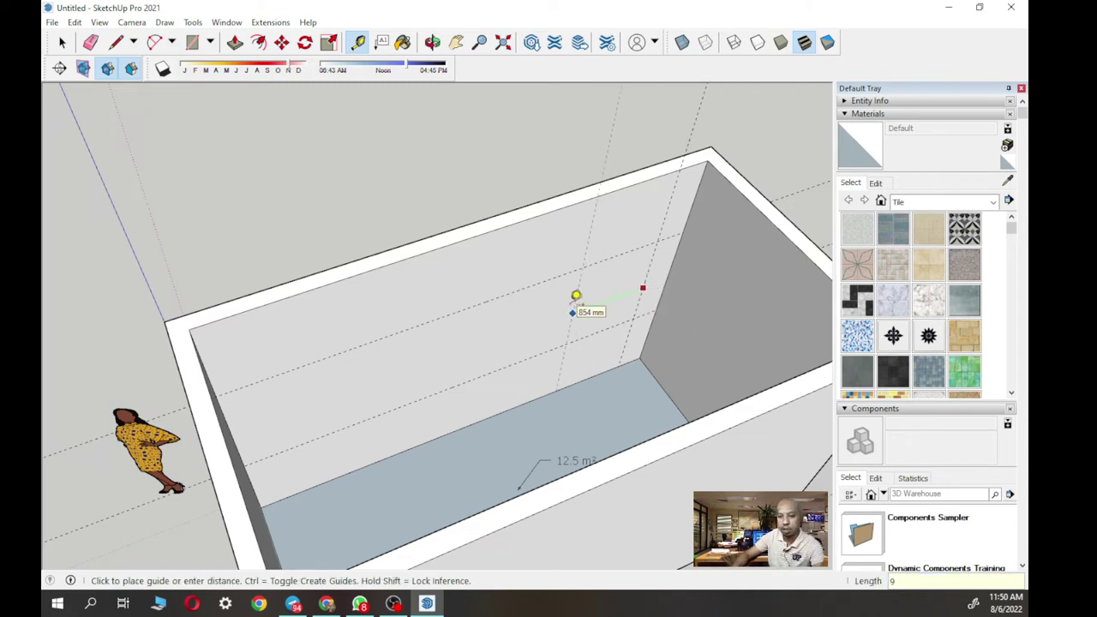
text(00)
key(Return)
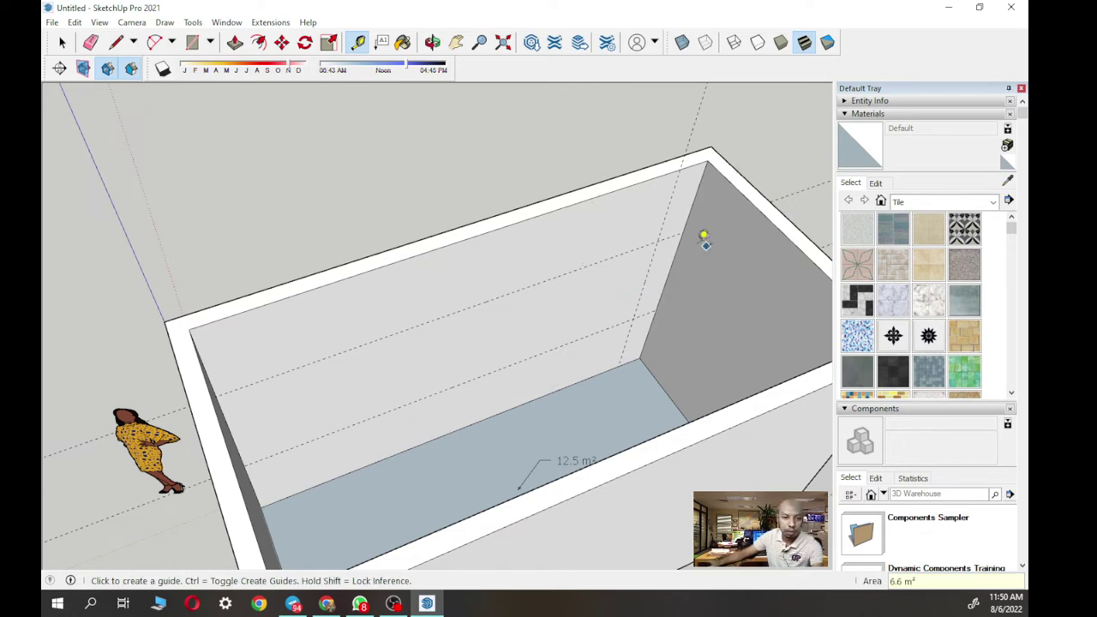
- Place a second vertical guide line on the inner long wall face, 900 mm from the 300 mm guide
click(653, 274)
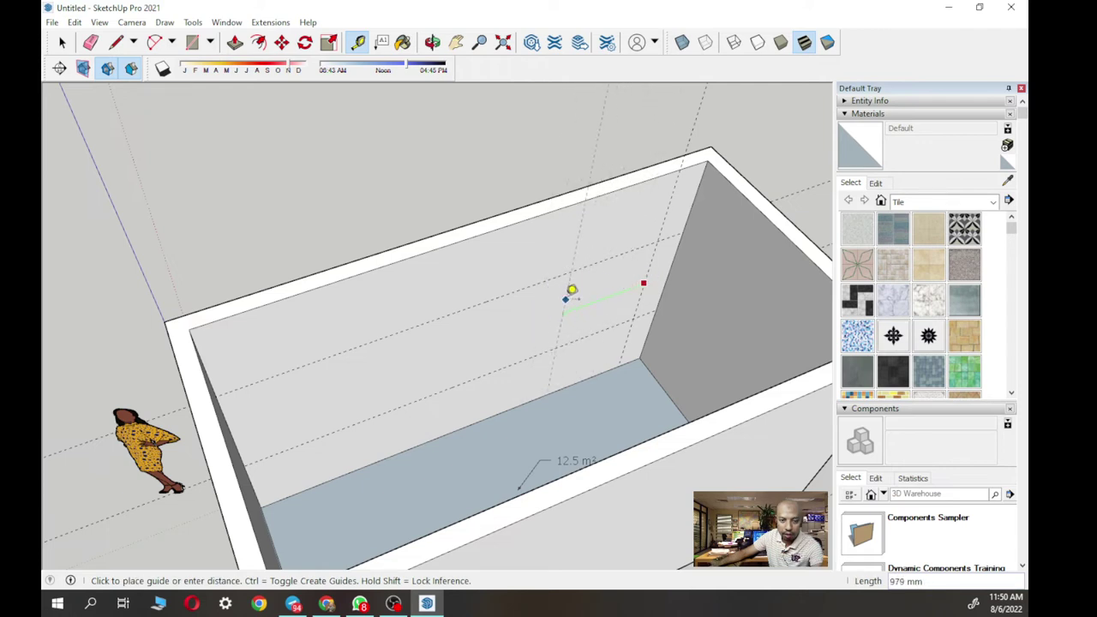
text(900)
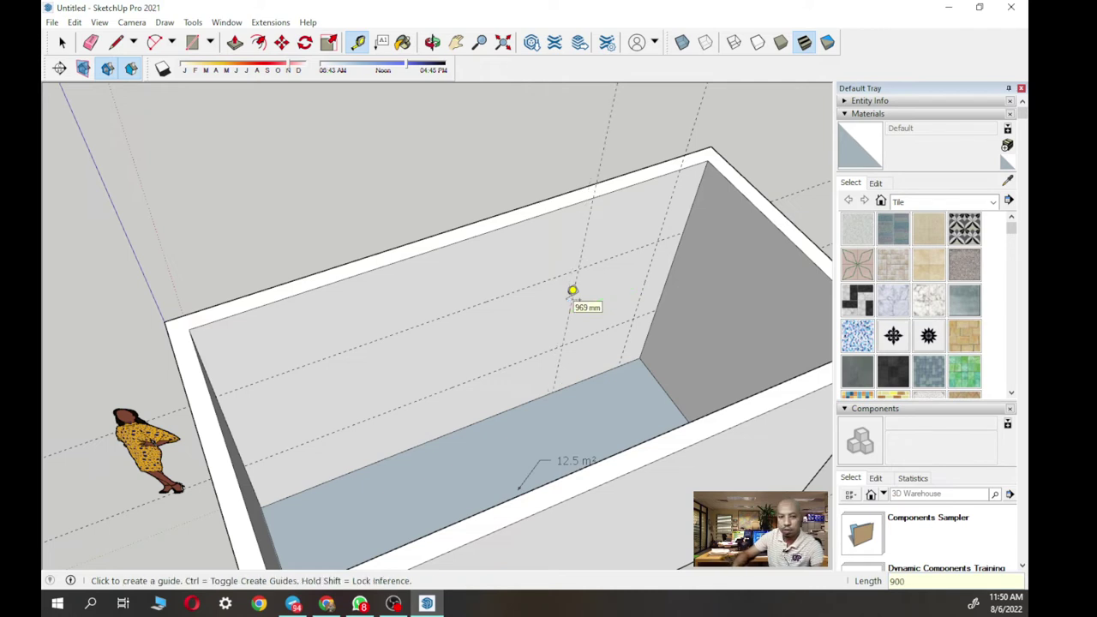
key(Return)
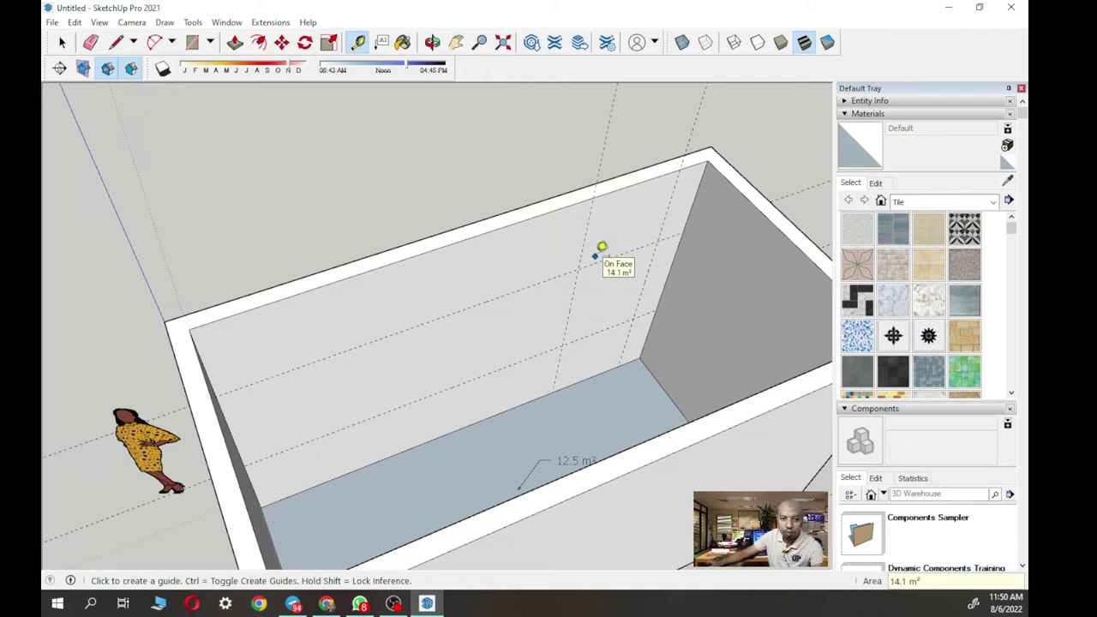
- Place vertical guides on the inner long wall face, 300 mm from the opposite inside corner and 600 mm beyond that guide
middle_drag(296, 392, 206, 342)
click(206, 351)
text(300)
key(Return)
click(237, 341)
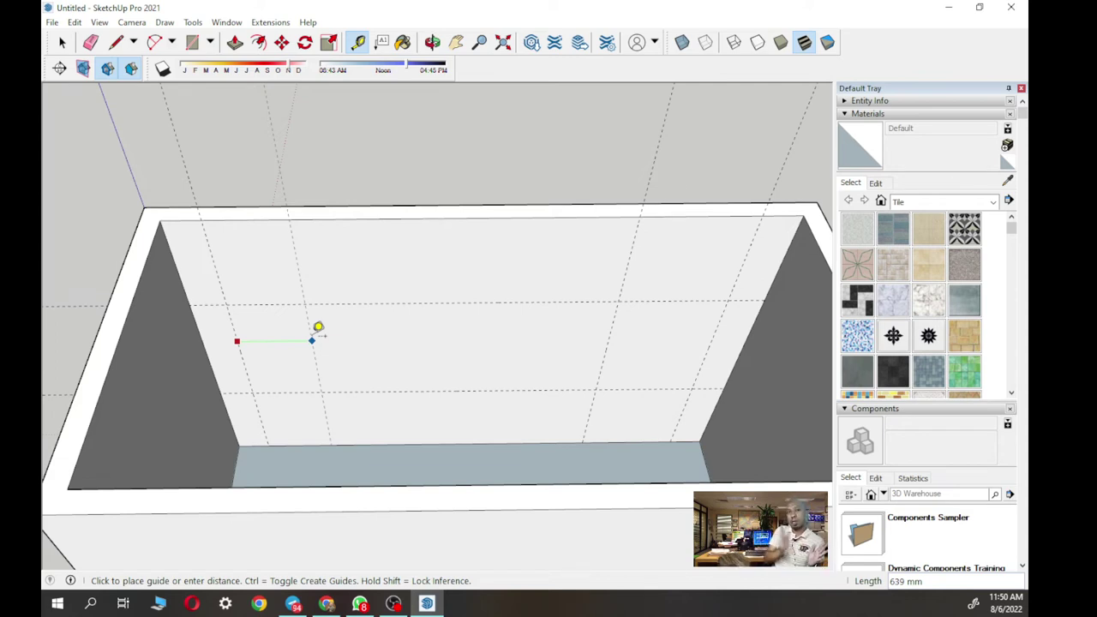
text(600)
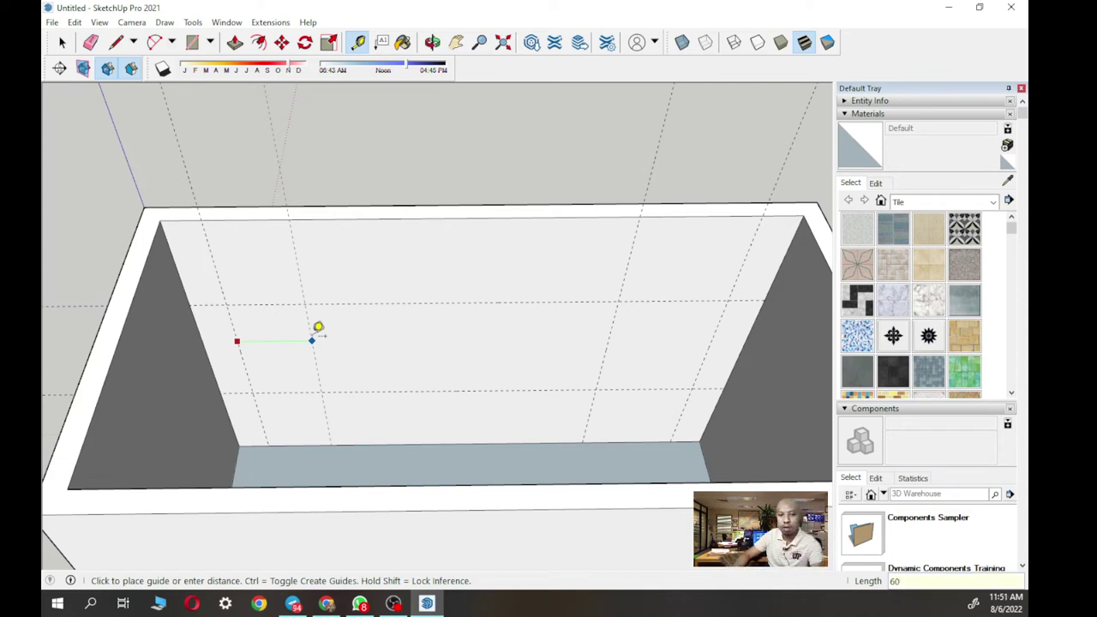
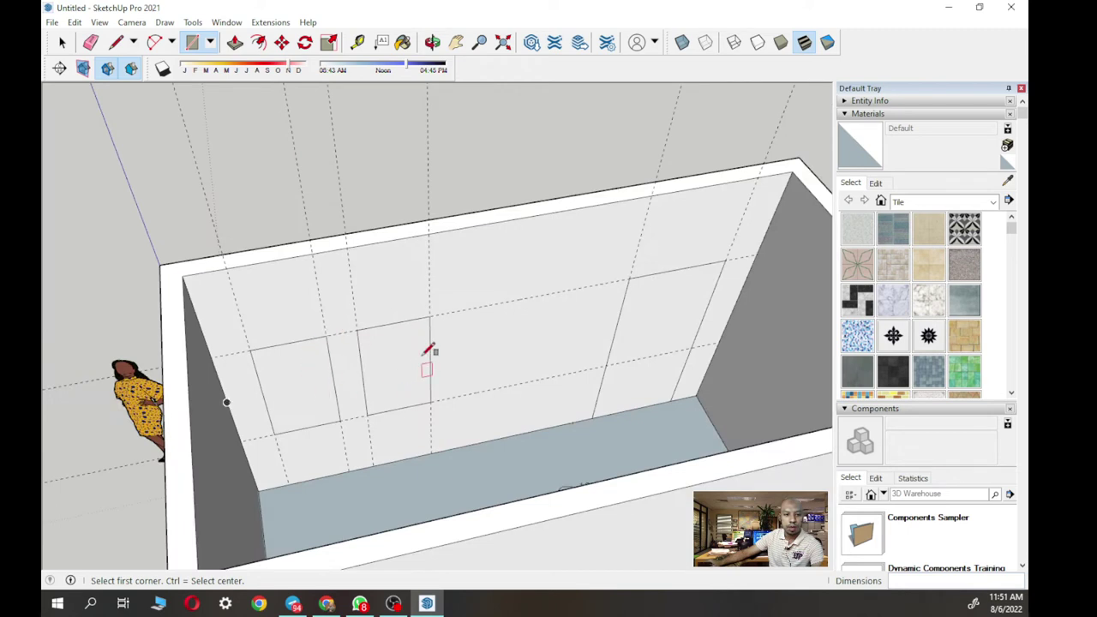
- Select the face inside the window outline nearest the corner, and the face inside the door outline, to check them as separate faces
scroll(356, 343, up, 4)
click(63, 42)
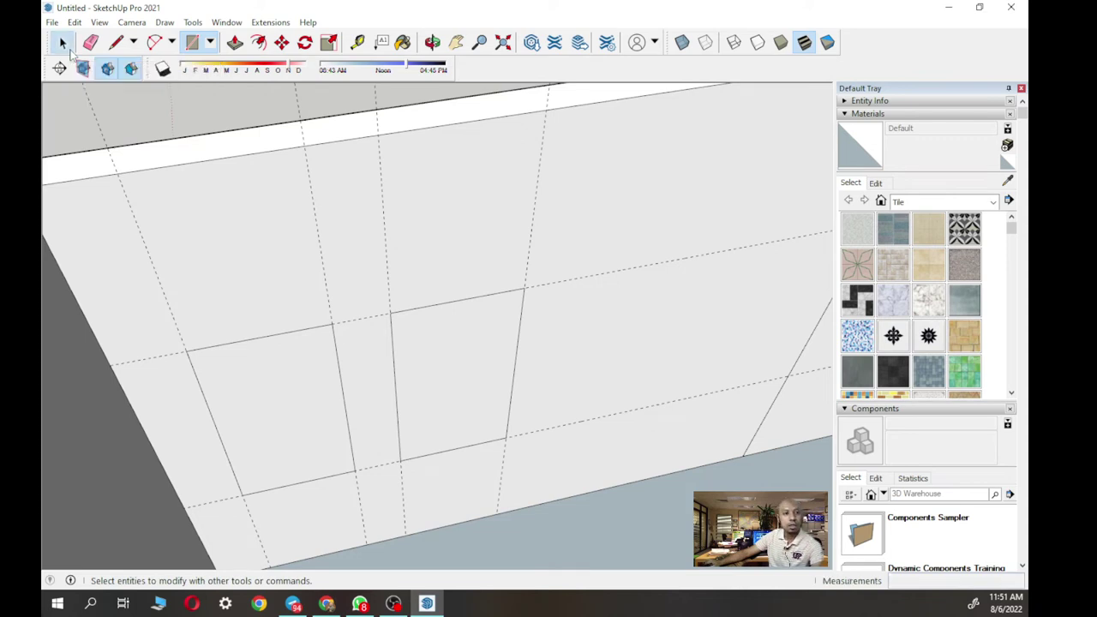
click(265, 407)
shift+middle_drag(327, 404, 470, 364)
scroll(470, 364, down, 3)
click(771, 317)
middle_drag(771, 317, 656, 358)
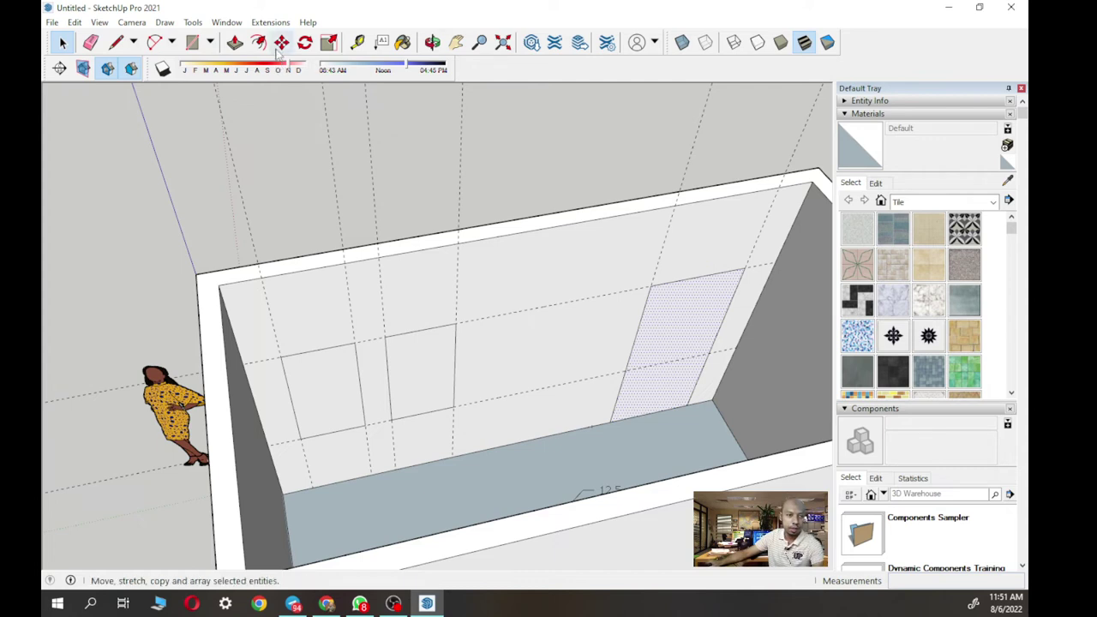
- Cut the door opening by pushing the door outline face 150 mm through the long wall with Push/Pull
click(235, 44)
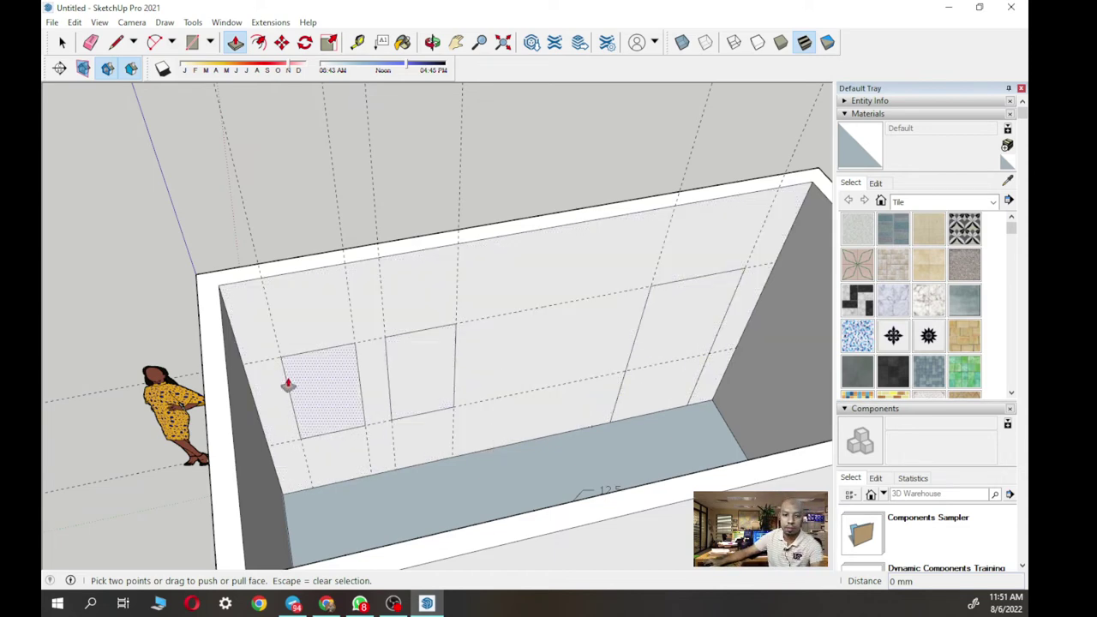
click(695, 326)
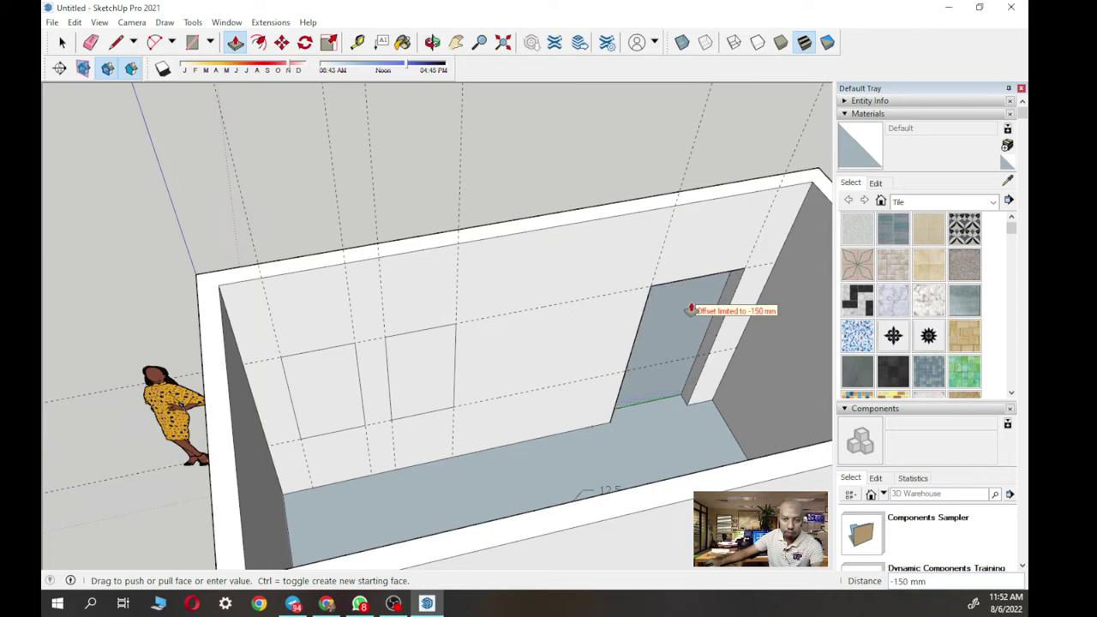
click(691, 310)
mouse_move(691, 328)
middle_down()
mouse_move(660, 313)
mouse_move(691, 343)
middle_up()
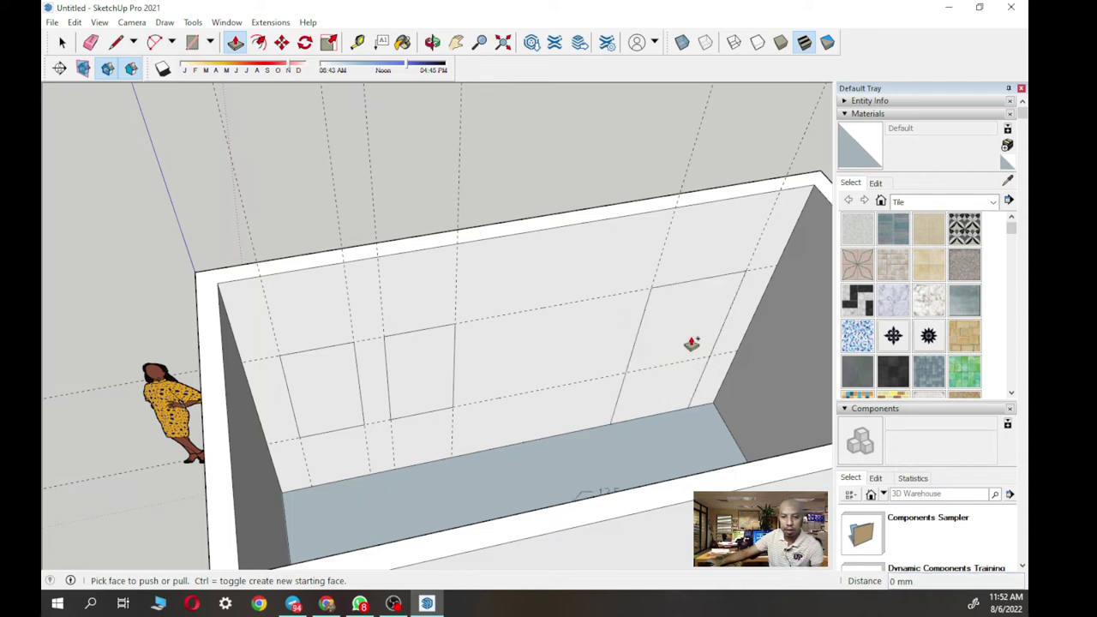
click(694, 345)
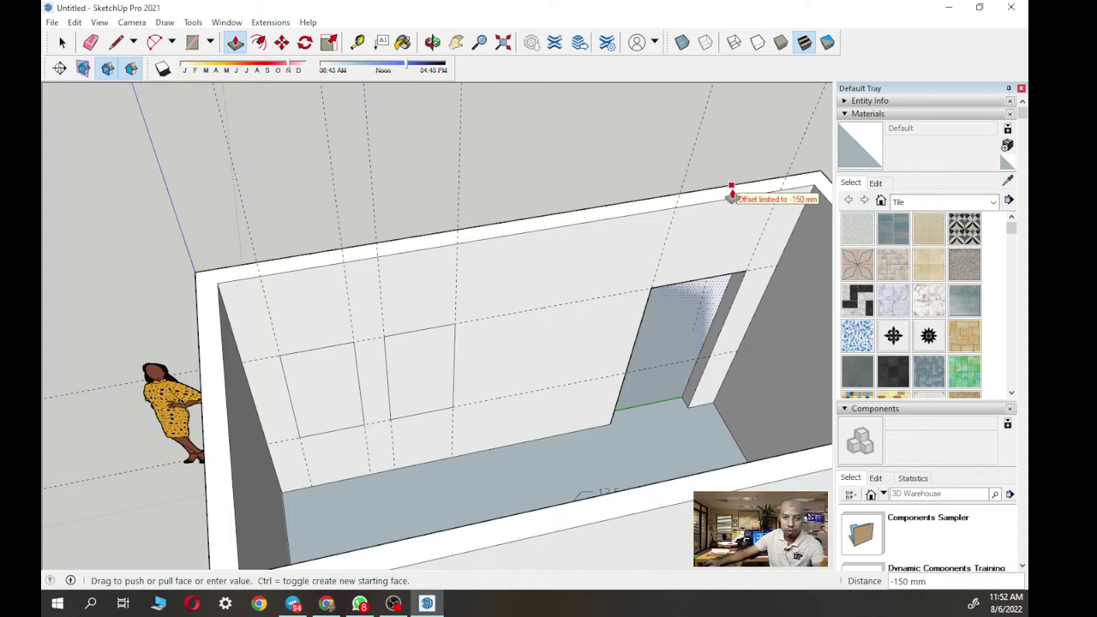
click(731, 191)
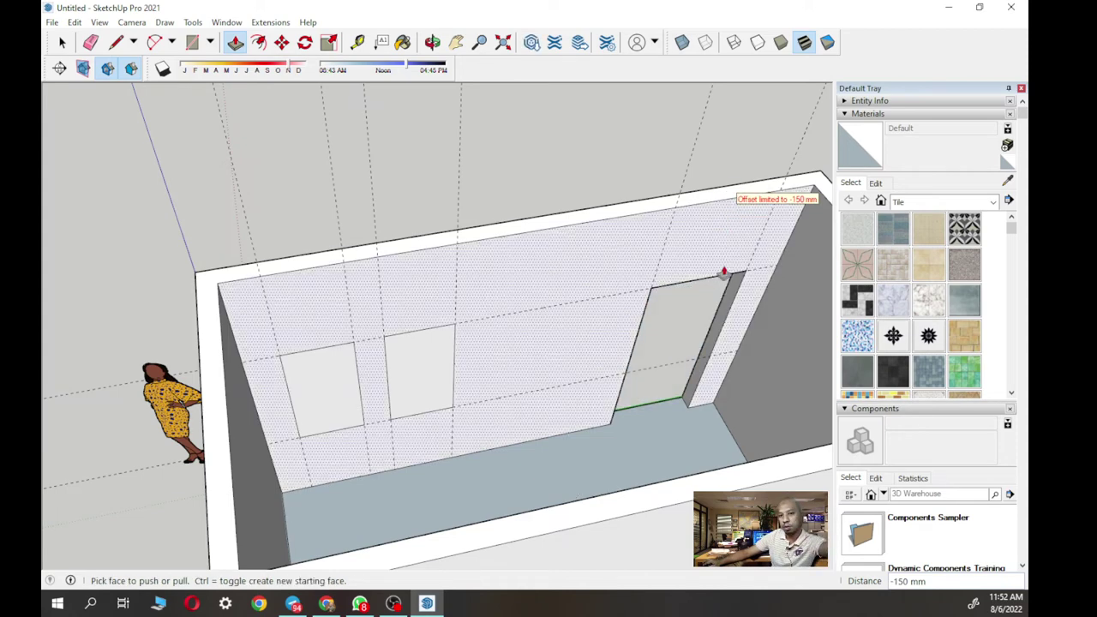
- Repeat the 150 mm push on both window outline faces to open them through the long wall
middle_drag(719, 333, 363, 338)
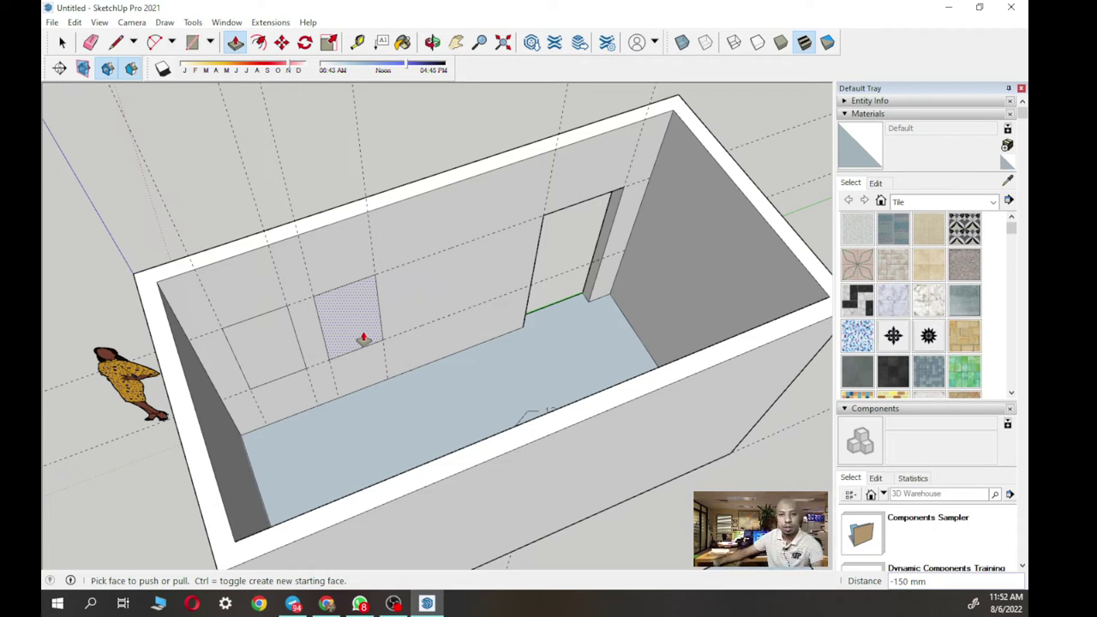
double_click(364, 338)
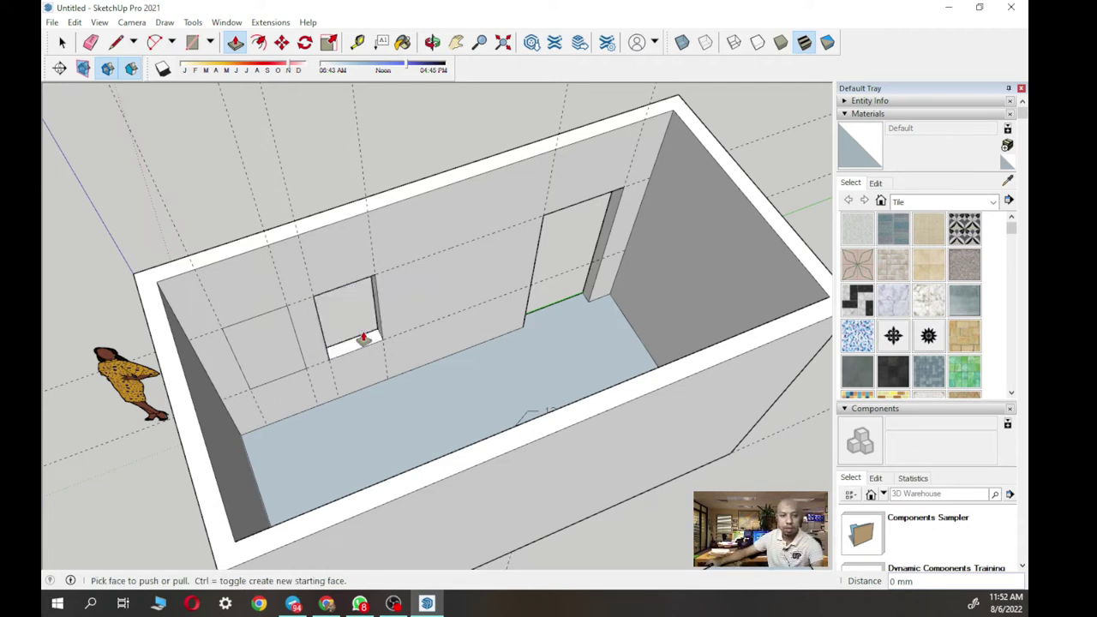
double_click(284, 346)
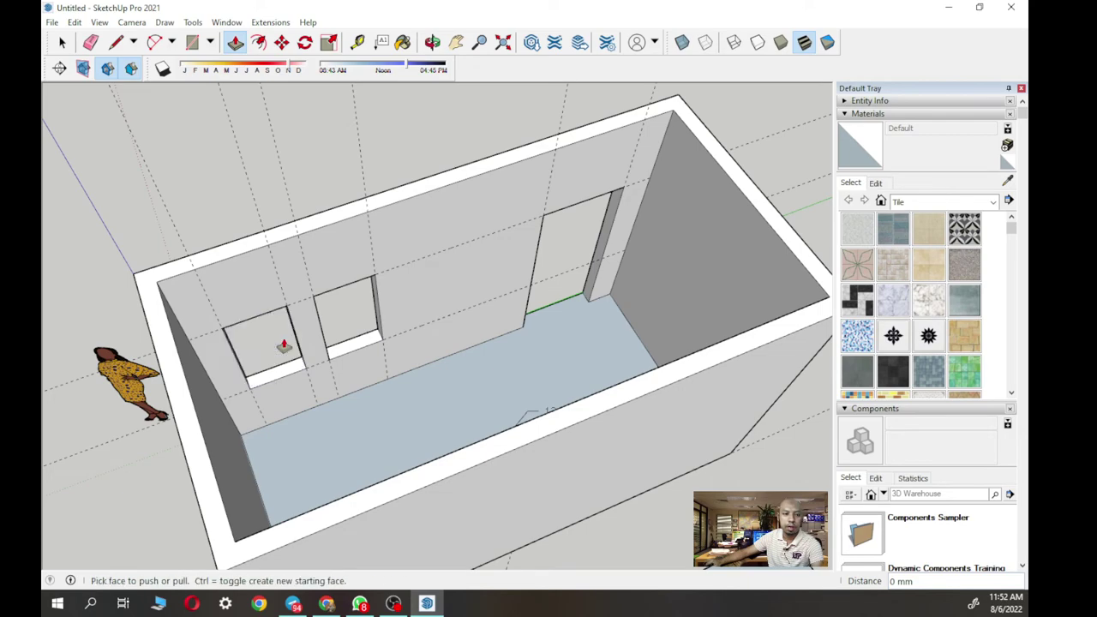
middle_drag(284, 346, 365, 228)
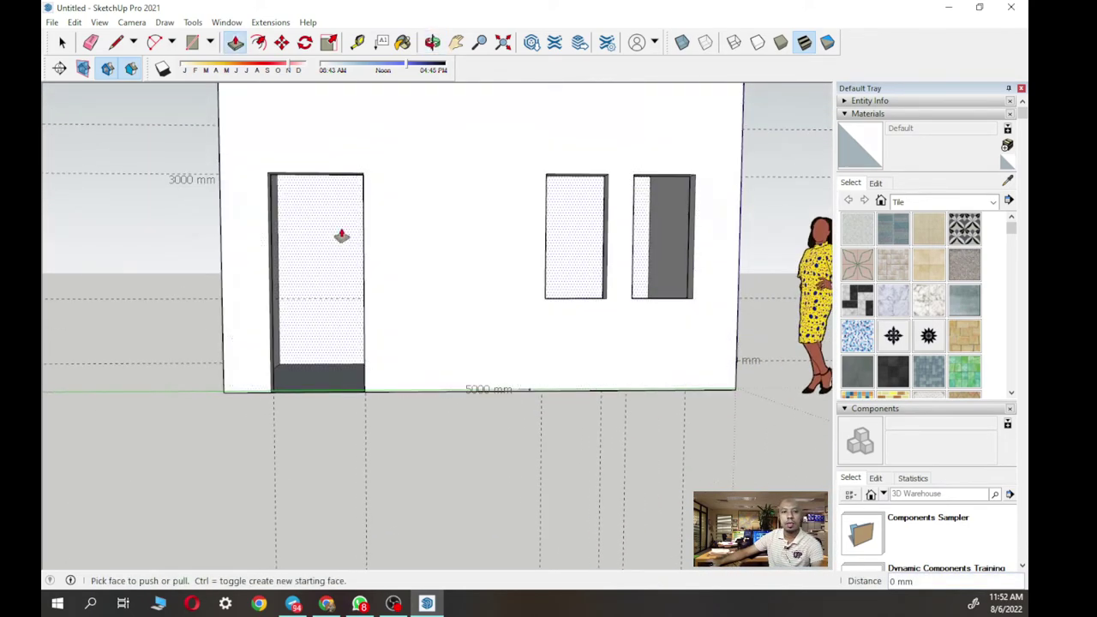
middle_drag(462, 243, 673, 353)
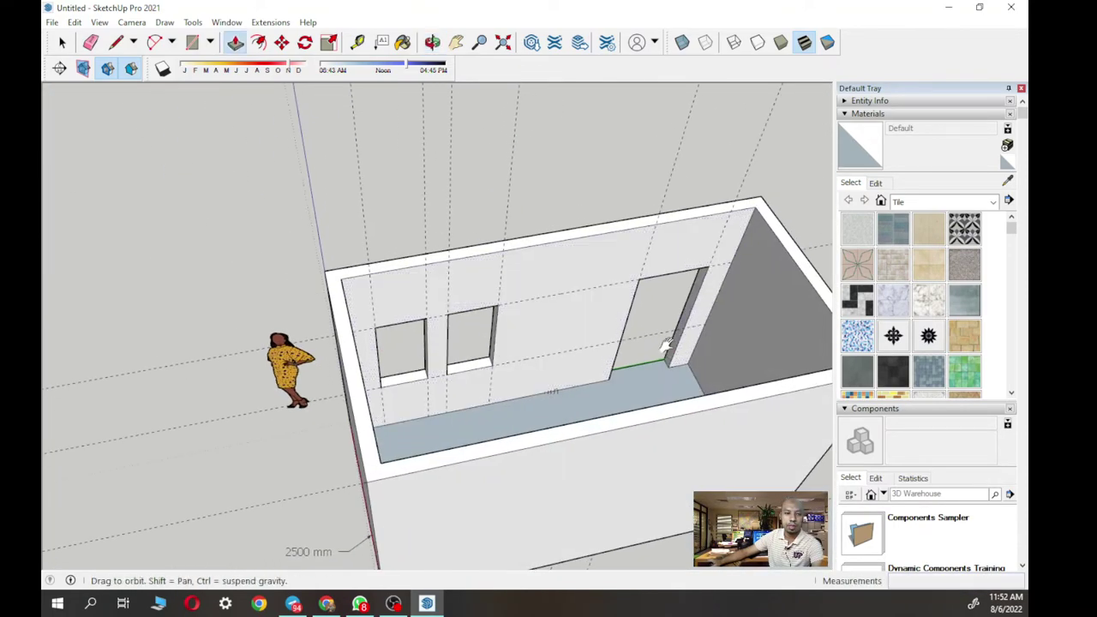
- Erase the vertical and horizontal guide lines used to lay out the door and windows
scroll(673, 353, down, 6)
middle_drag(506, 379, 319, 374)
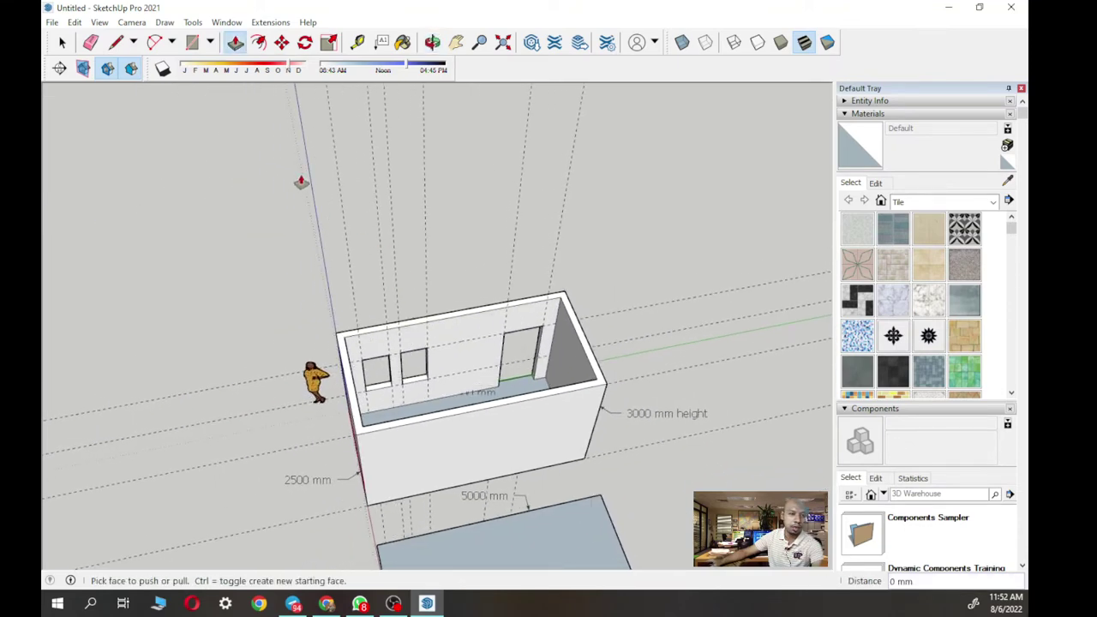
click(91, 43)
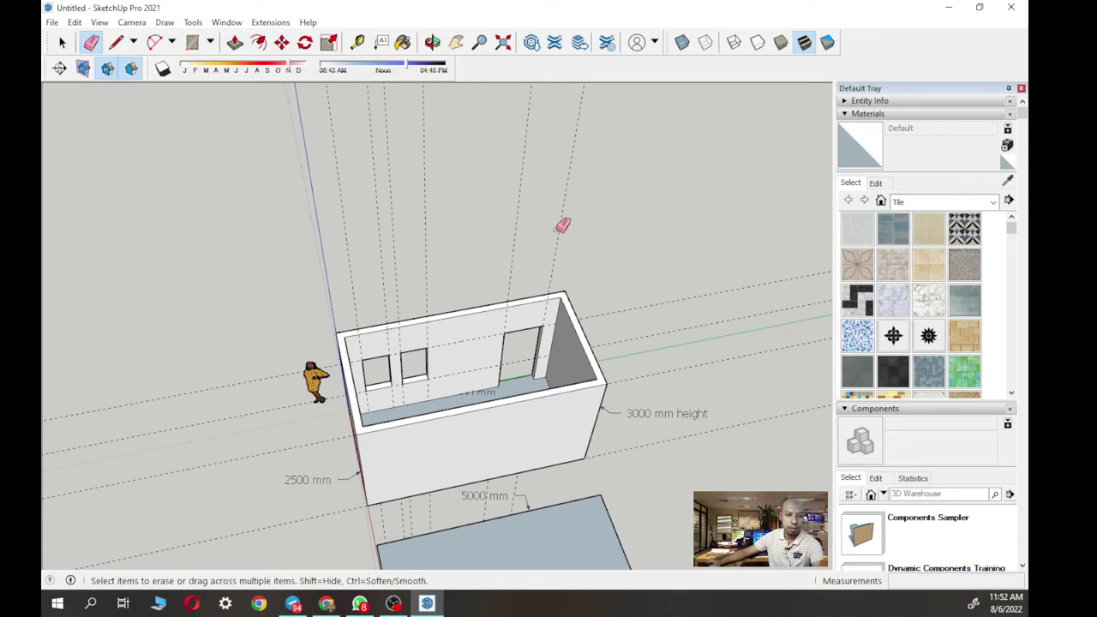
click(521, 218)
mouse_move(402, 233)
mouse_down()
mouse_move(385, 215)
mouse_move(357, 225)
mouse_move(624, 306)
mouse_up()
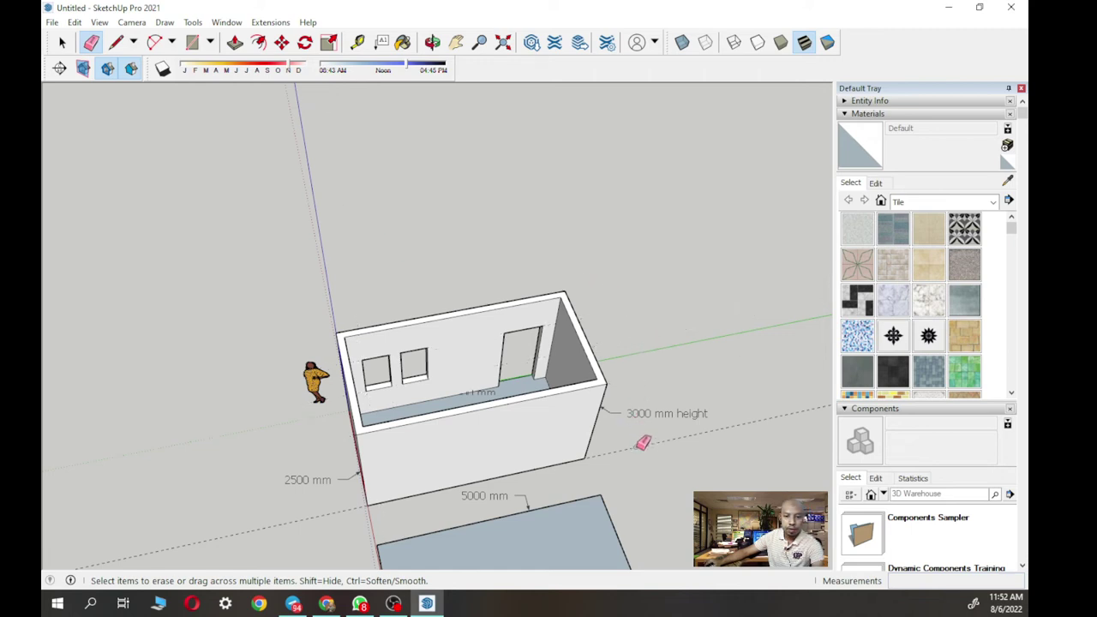
- Examine the walled room with its door and window openings from outside and above, along with the flat rectangle beside it
mouse_move(532, 406)
middle_down()
mouse_move(548, 355)
mouse_move(549, 368)
mouse_move(666, 302)
mouse_move(505, 314)
mouse_move(646, 318)
mouse_move(653, 387)
mouse_move(710, 321)
mouse_move(632, 291)
mouse_move(490, 346)
mouse_move(485, 401)
mouse_move(571, 284)
mouse_move(697, 436)
middle_up()
scroll(580, 350, down, 4)
mouse_move(595, 343)
middle_down()
mouse_move(703, 399)
mouse_move(608, 304)
mouse_move(609, 250)
mouse_move(432, 300)
mouse_move(566, 295)
middle_up()
scroll(551, 286, up, 5)
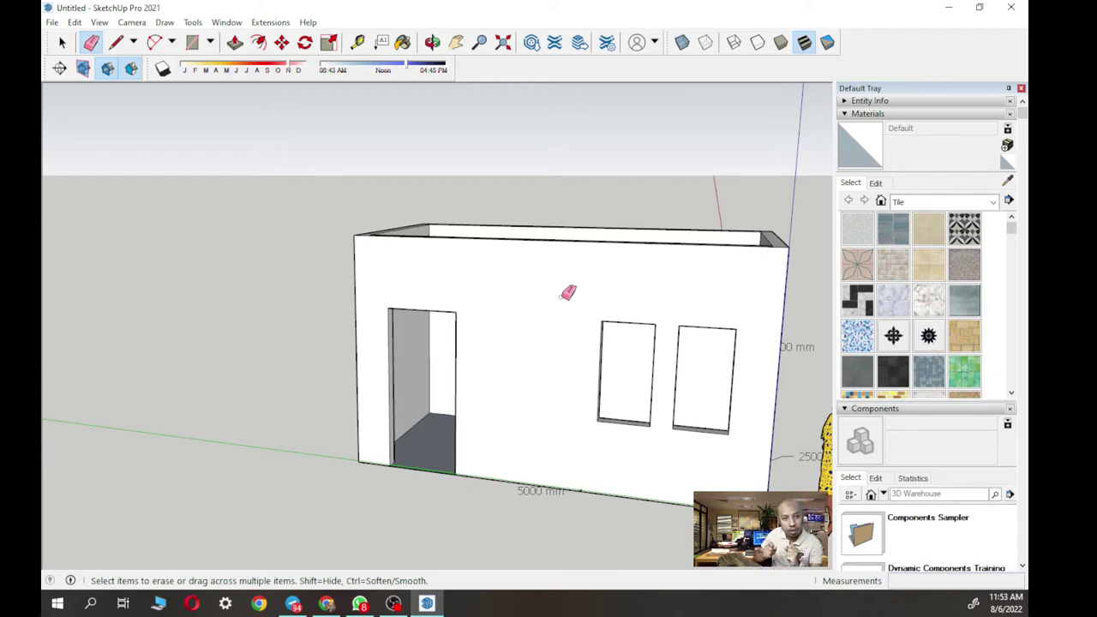
scroll(568, 293, down, 3)
mouse_move(568, 292)
middle_down()
mouse_move(663, 277)
mouse_move(619, 397)
mouse_move(532, 413)
middle_up()
scroll(477, 335, up, 3)
middle_drag(478, 335, 436, 338)
scroll(539, 313, down, 2)
middle_drag(539, 314, 572, 347)
key(e)
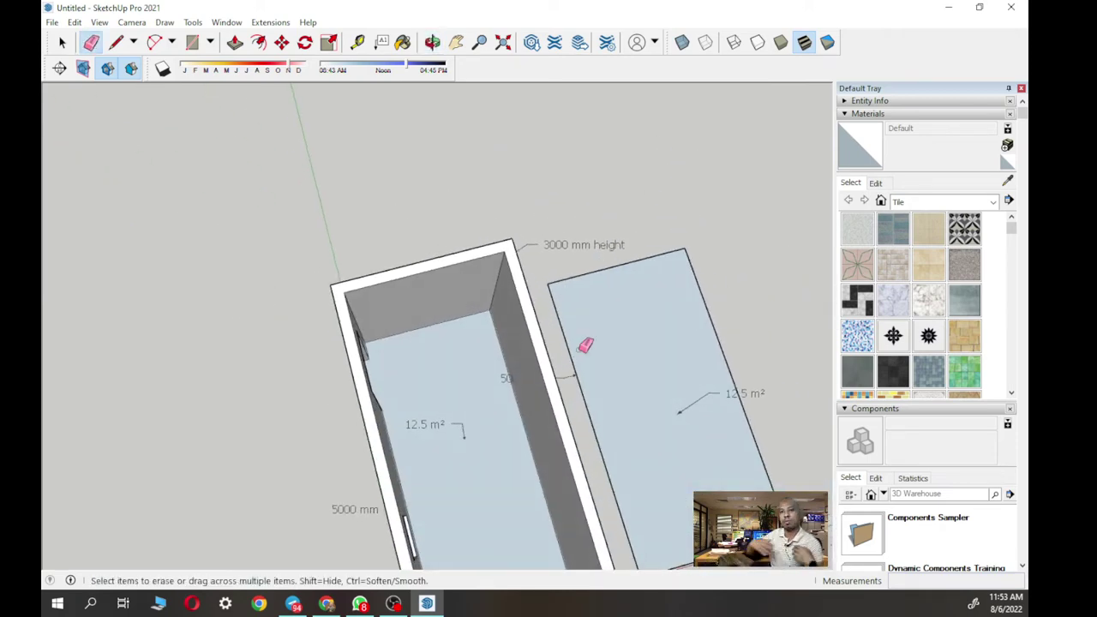
mouse_move(682, 448)
middle_down()
mouse_move(483, 443)
mouse_move(438, 252)
middle_up()
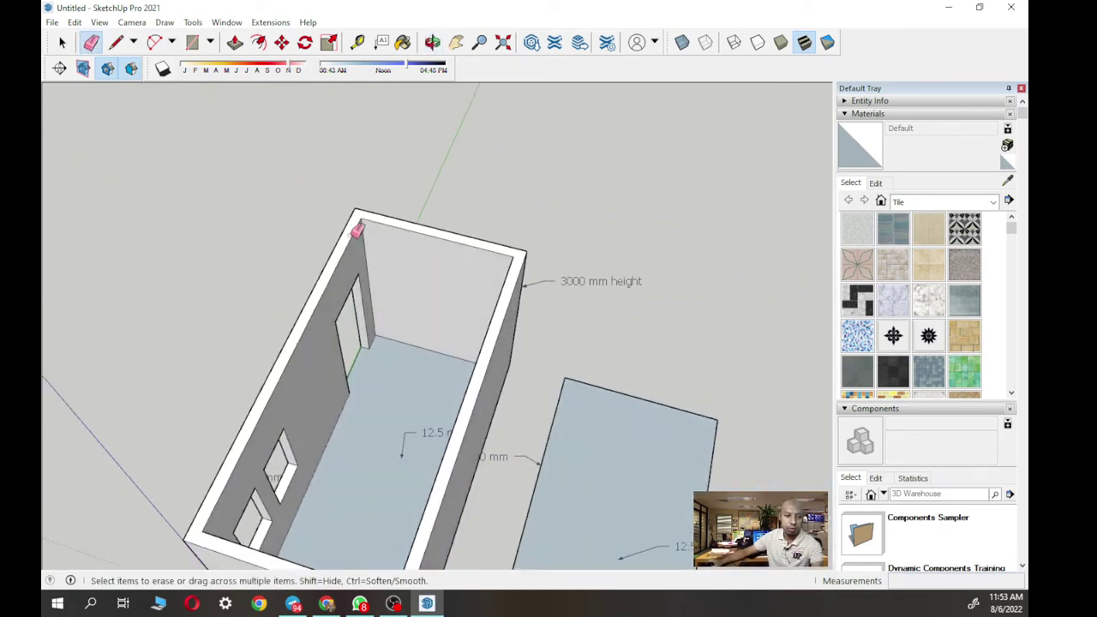
scroll(339, 220, down, 3)
mouse_move(339, 220)
middle_down()
mouse_move(318, 318)
mouse_move(588, 436)
mouse_move(582, 445)
mouse_move(560, 372)
mouse_move(535, 406)
middle_up()
scroll(549, 406, up, 2)
scroll(558, 372, down, 1)
scroll(558, 372, up, 1)
scroll(535, 407, down, 2)
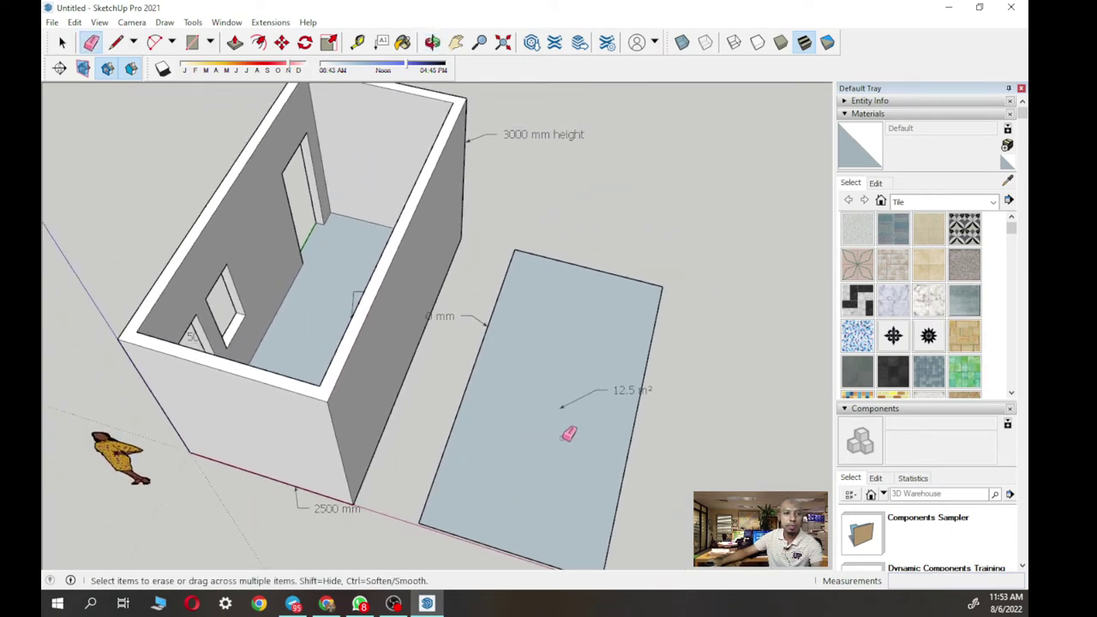
scroll(583, 421, down, 1)
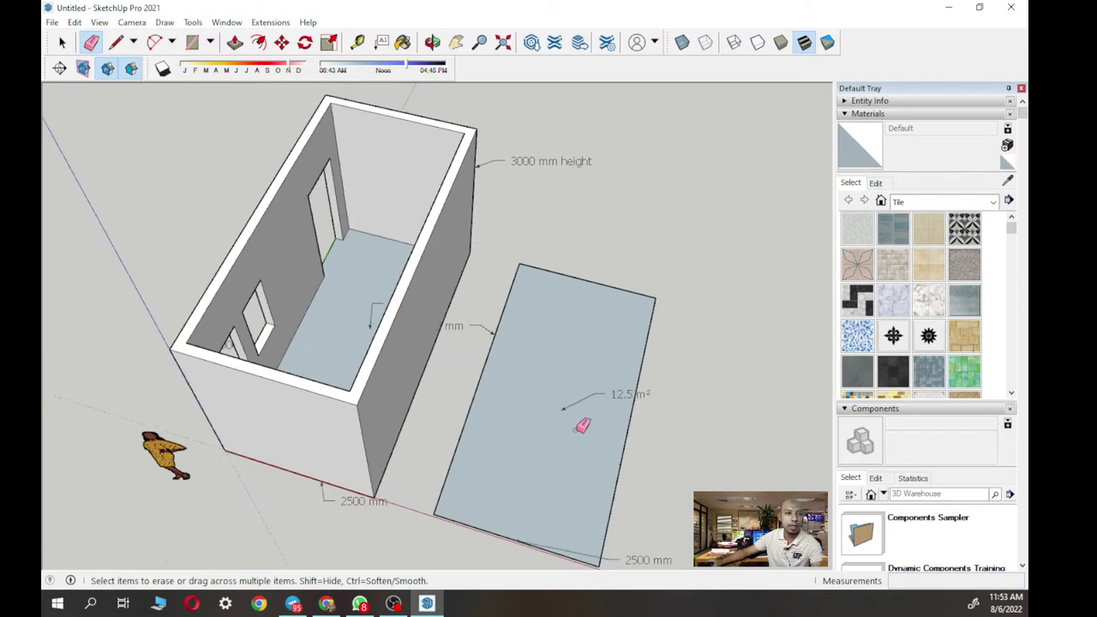
- Place a guide line on the flat rectangle, 250 mm inside its long edge nearest the walled room
click(362, 45)
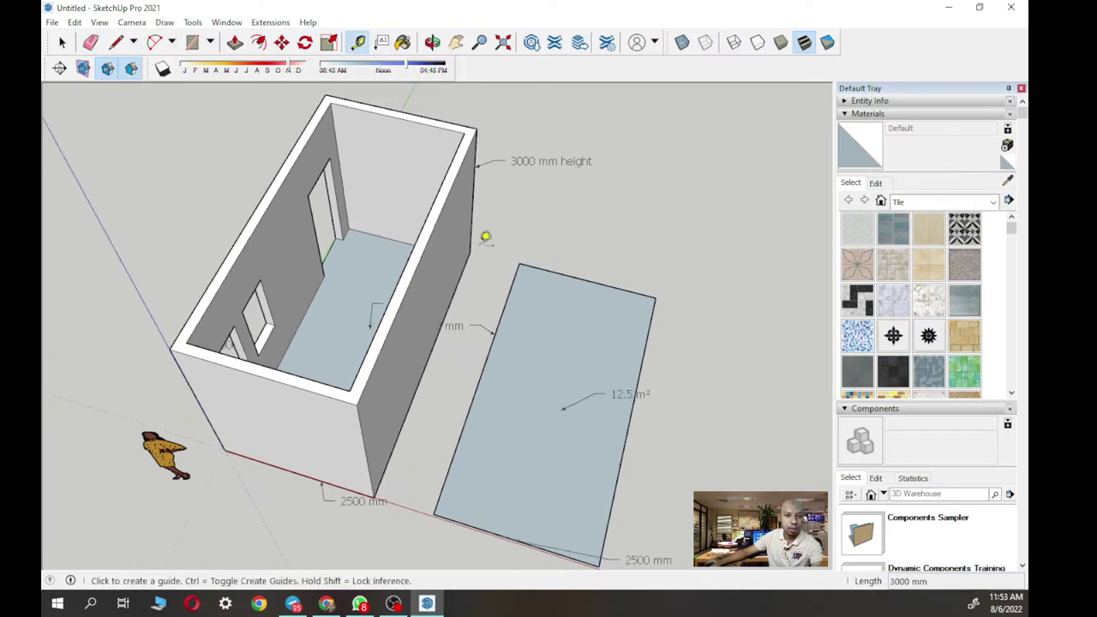
click(512, 281)
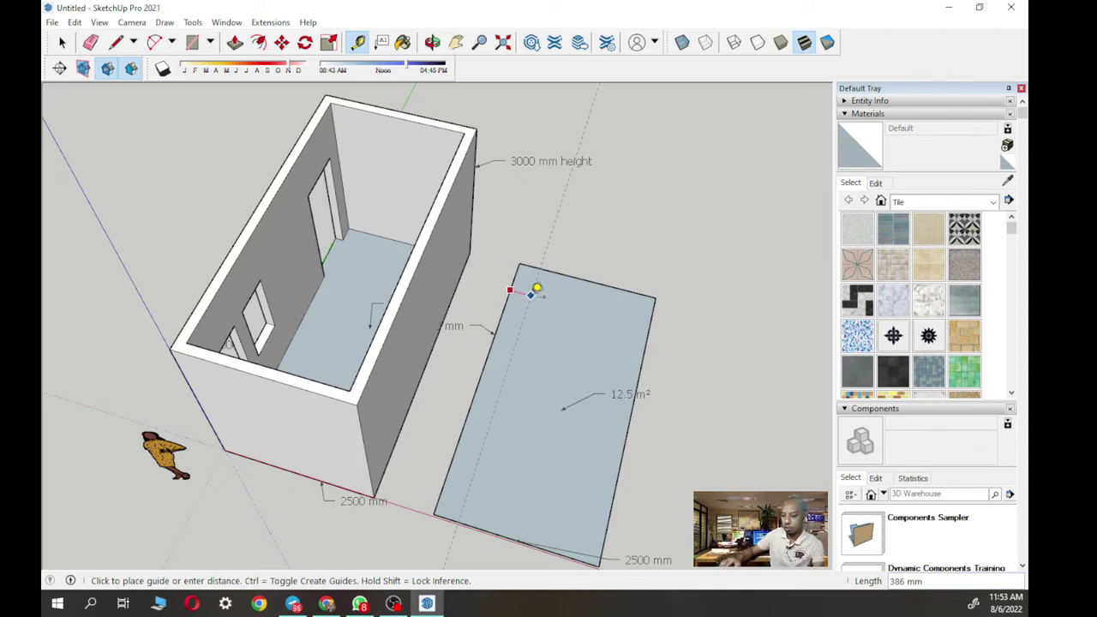
key(Escape)
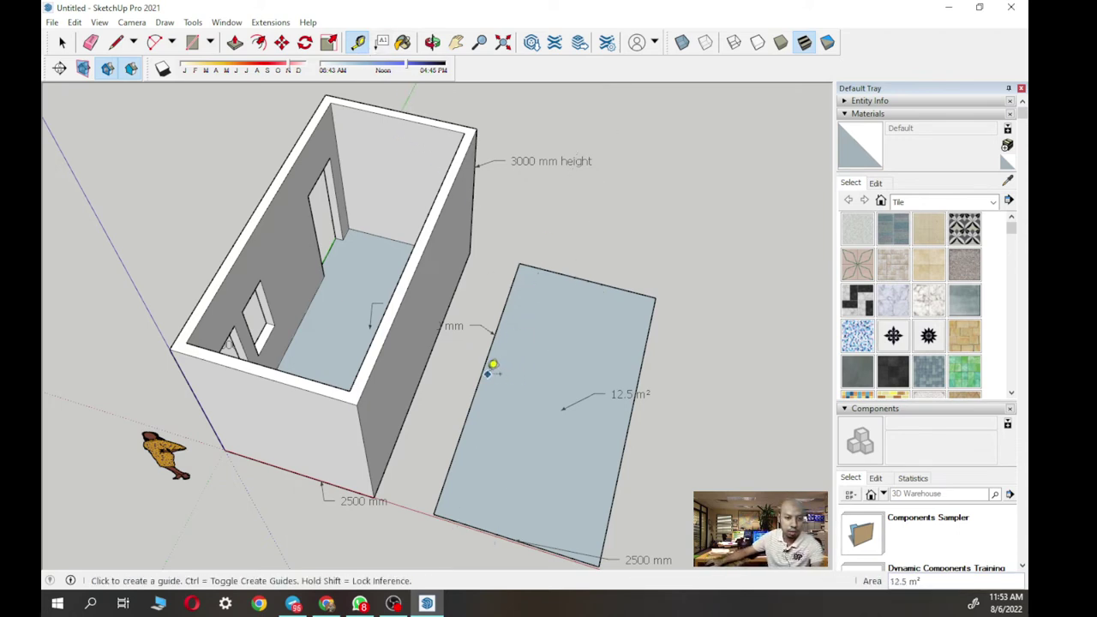
click(480, 375)
text(250)
key(Return)
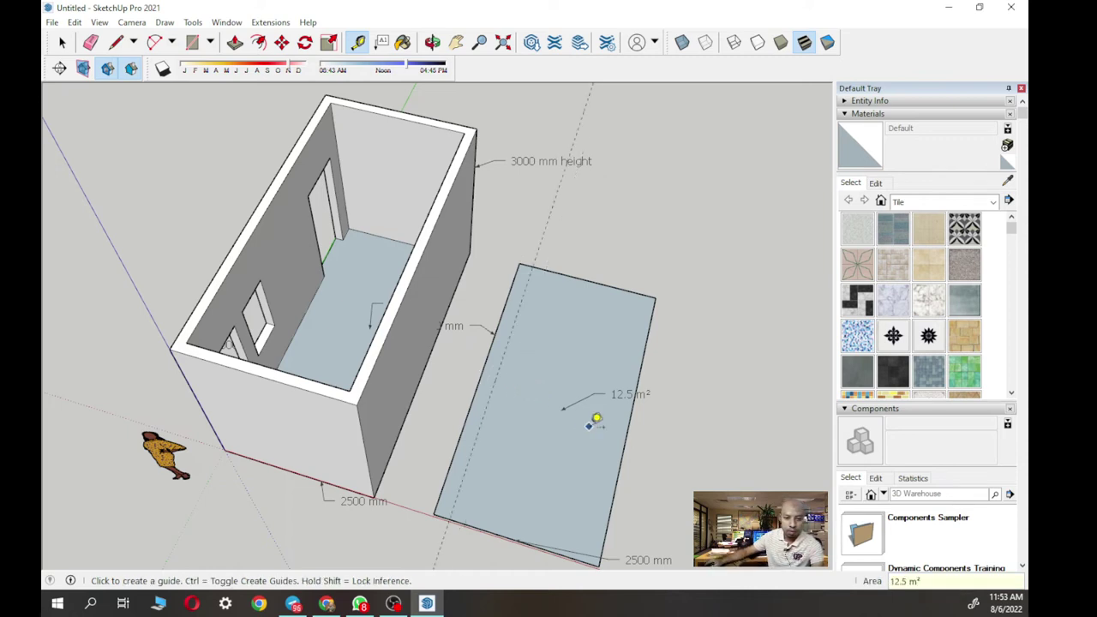
- Place a guide line 250 mm inside the flat rectangle's other long edge, farthest from the room
click(626, 444)
text(250)
key(Return)
- Place a guide line 250 mm inside the flat rectangle's far short edge
click(616, 288)
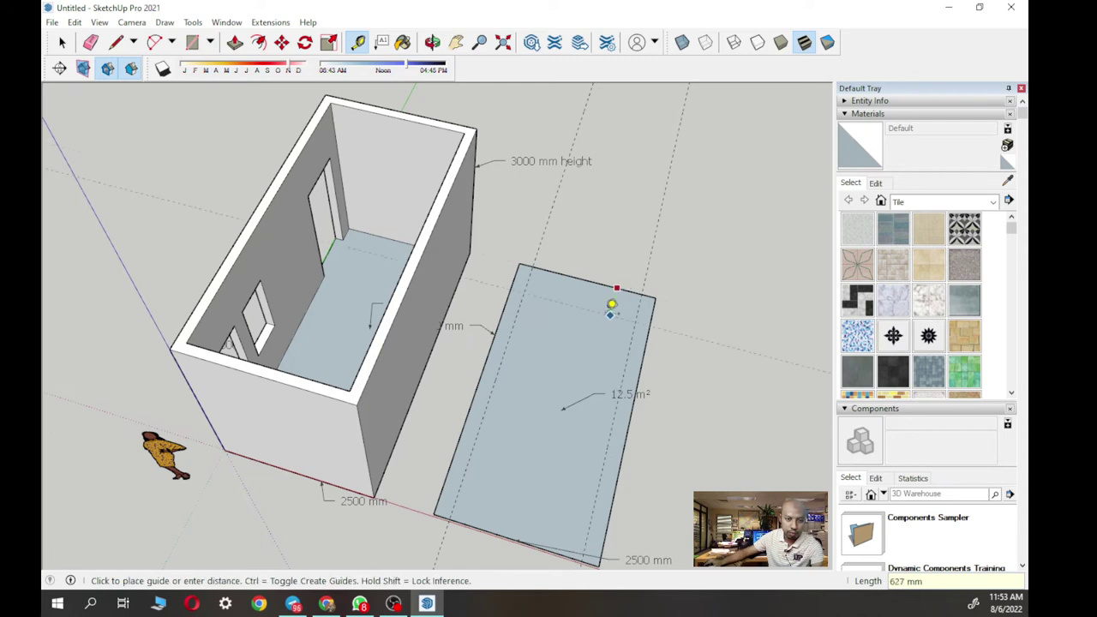
text(250)
key(Return)
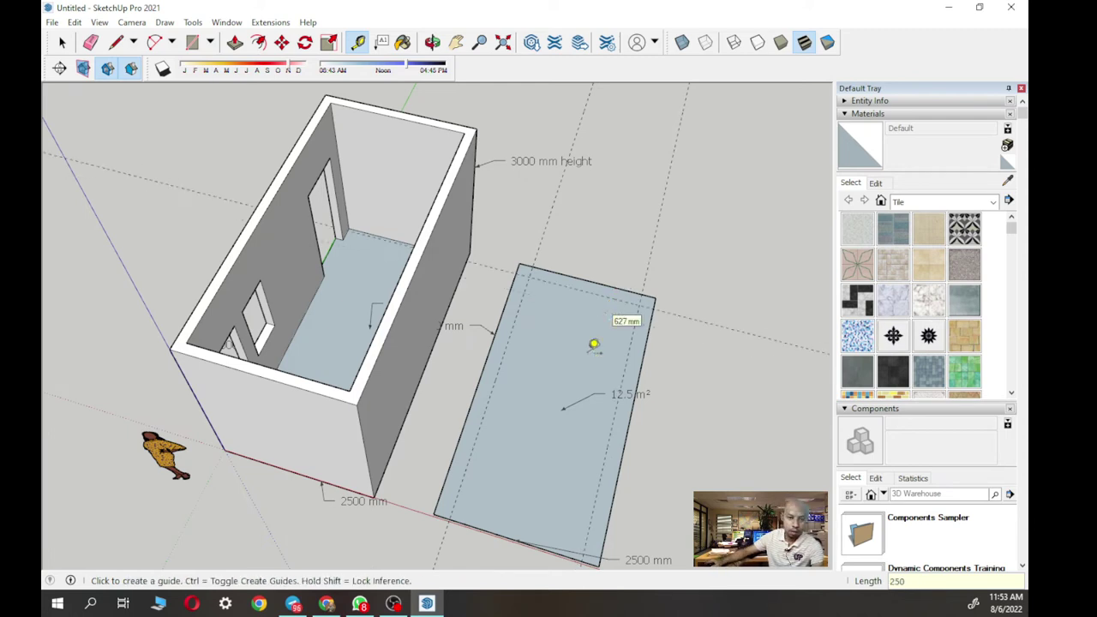
- Place a guide line 250 mm inside the flat rectangle's near short edge
scroll(487, 521, up, 2)
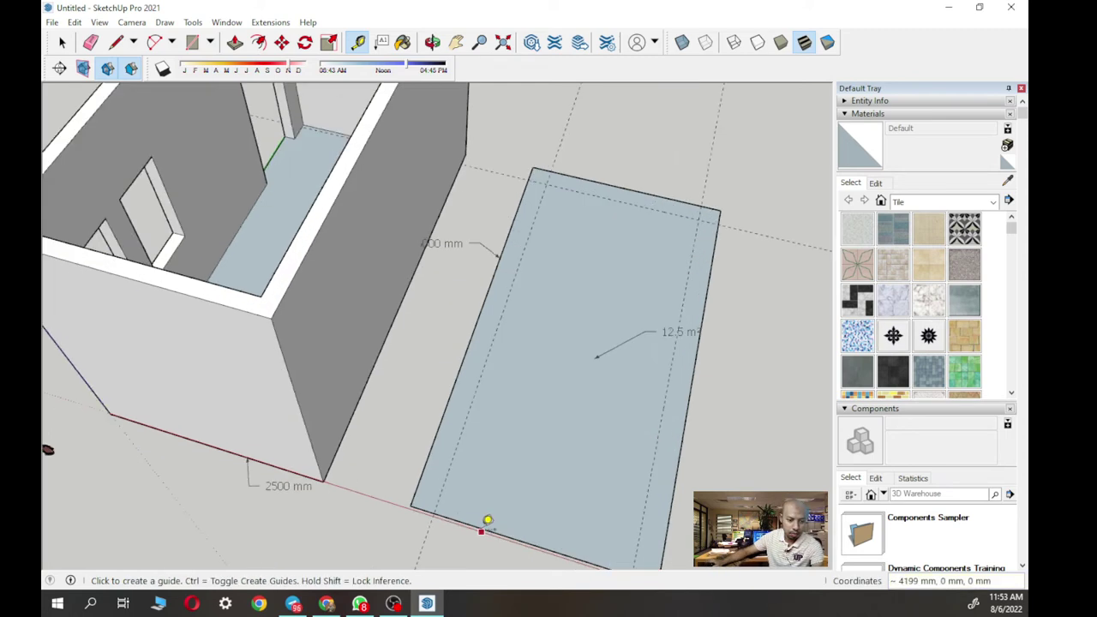
scroll(488, 521, up, 1)
click(474, 510)
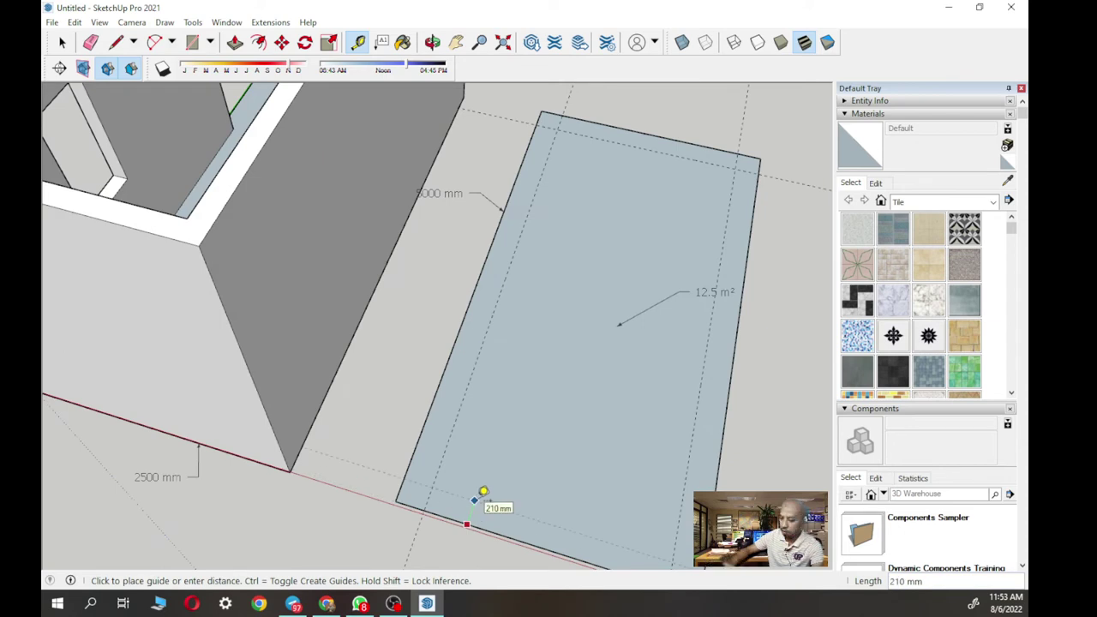
key(Return)
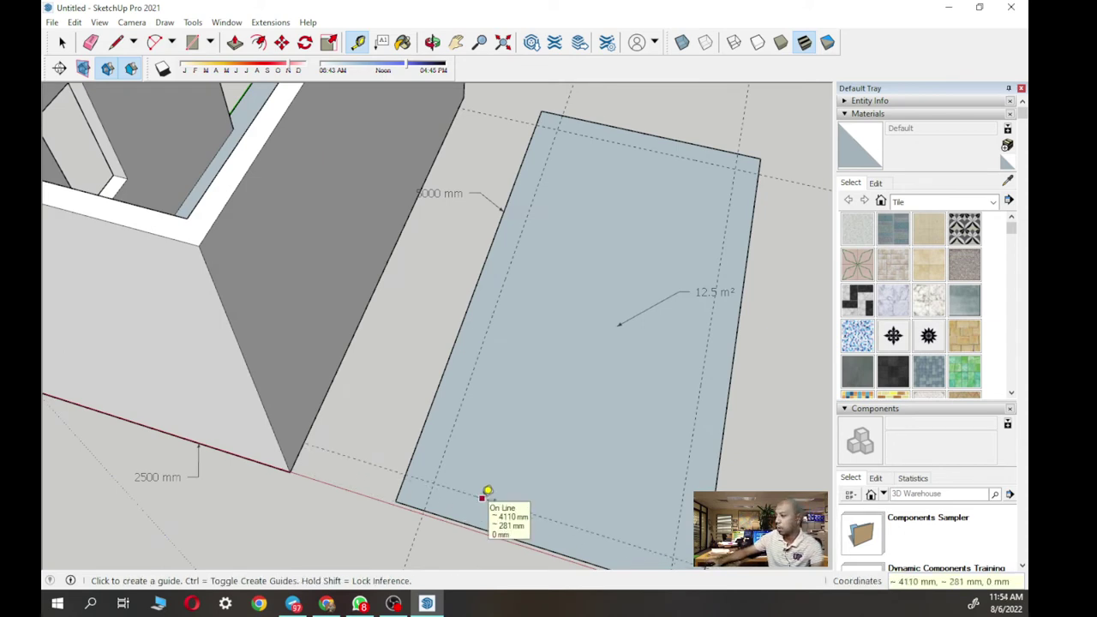
- Draw a 250 x 250 mm square in each of the flat rectangle's four corners, bounded by the guide lines
scroll(486, 495, down, 5)
mouse_move(498, 411)
middle_down()
mouse_move(509, 338)
mouse_move(502, 345)
middle_up()
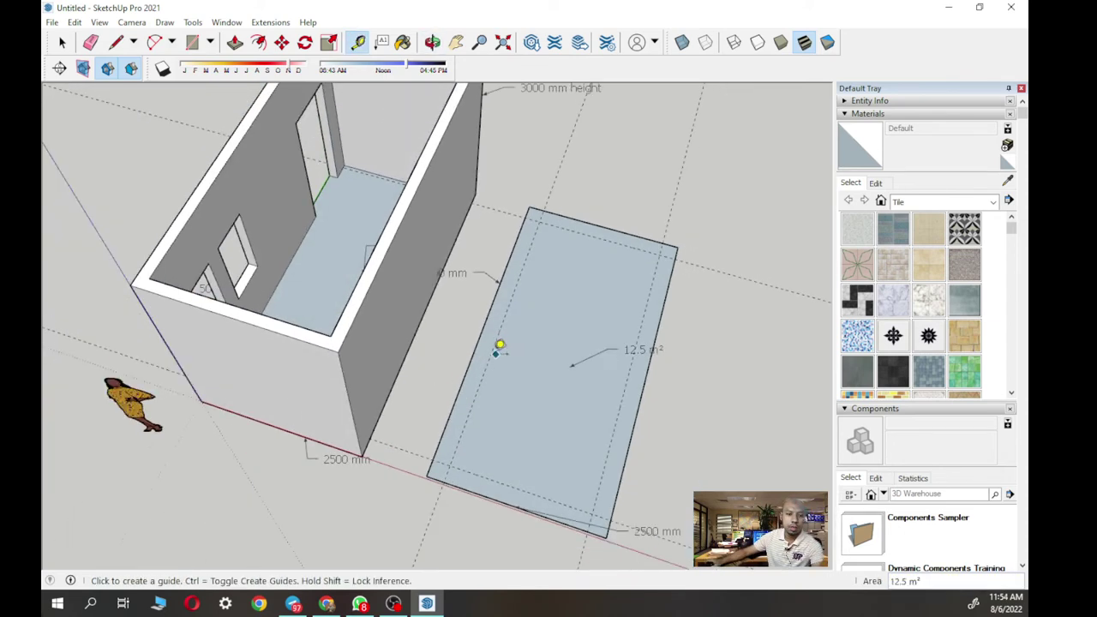
click(192, 44)
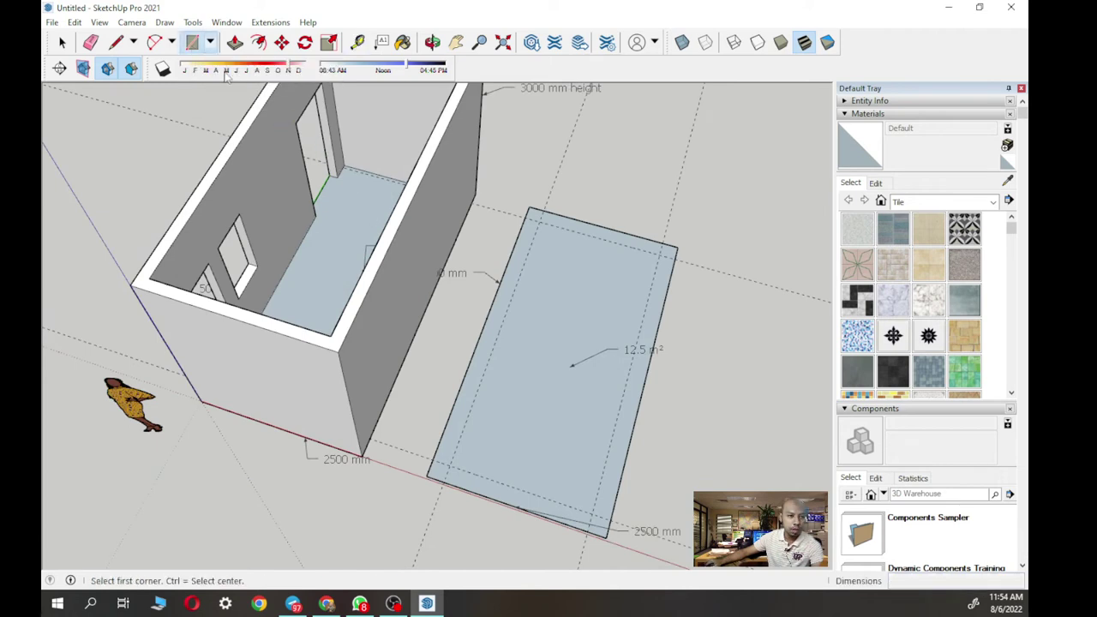
click(531, 207)
key(Escape)
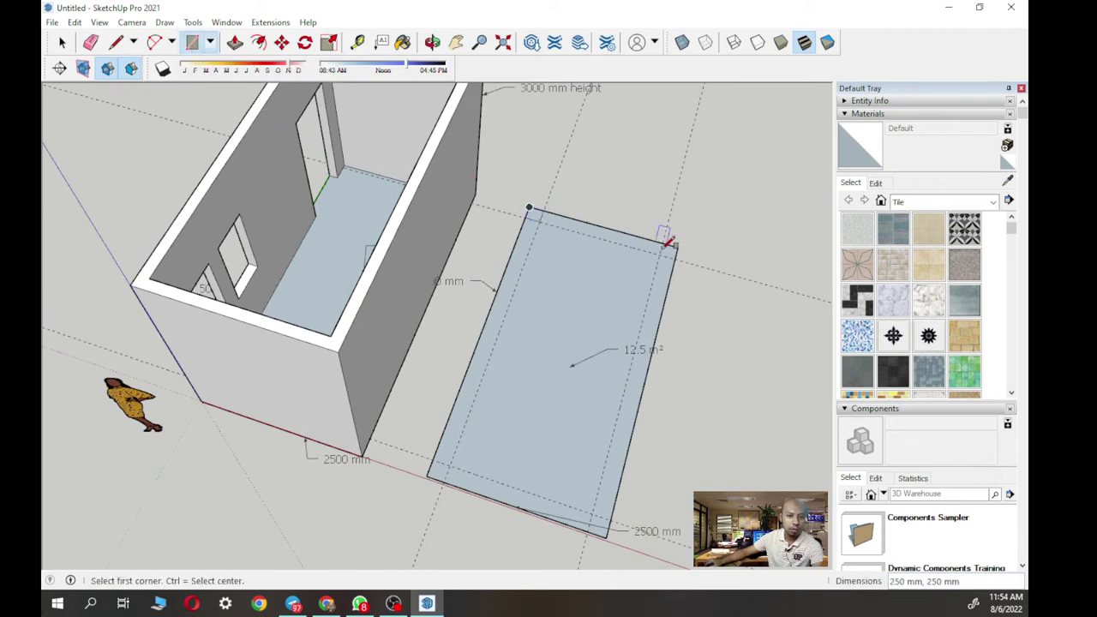
click(663, 245)
key(Escape)
click(607, 525)
key(Escape)
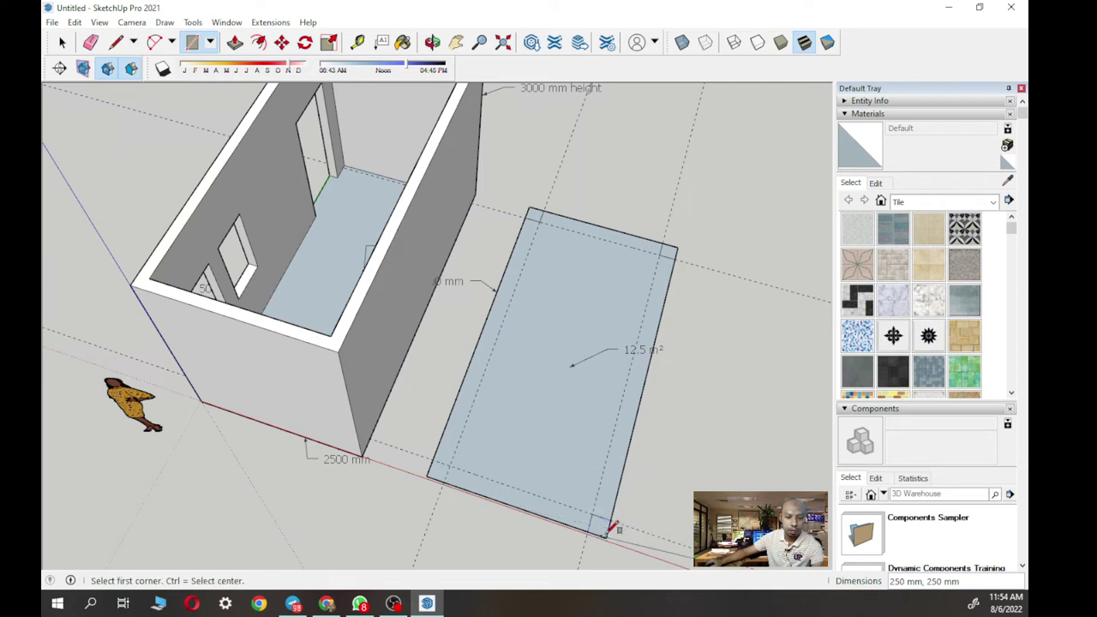
click(442, 475)
key(Escape)
- Try to offset the flat rectangle's face between the corner squares inward by 150 mm
scroll(517, 397, down, 2)
middle_drag(517, 397, 474, 383)
scroll(595, 314, up, 3)
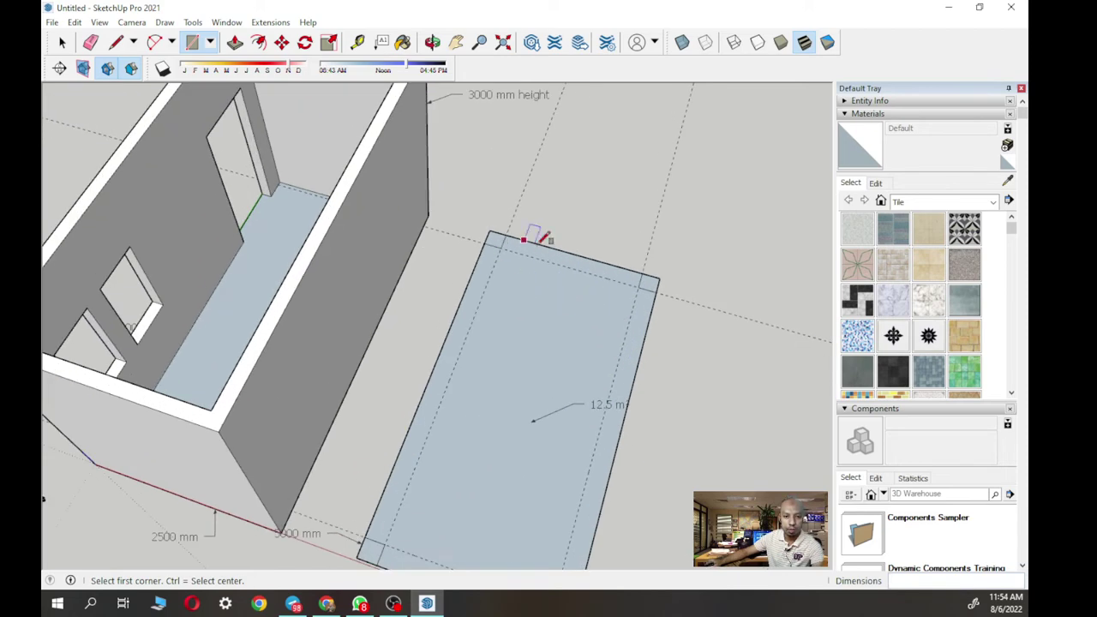
scroll(597, 350, down, 3)
middle_drag(597, 351, 589, 334)
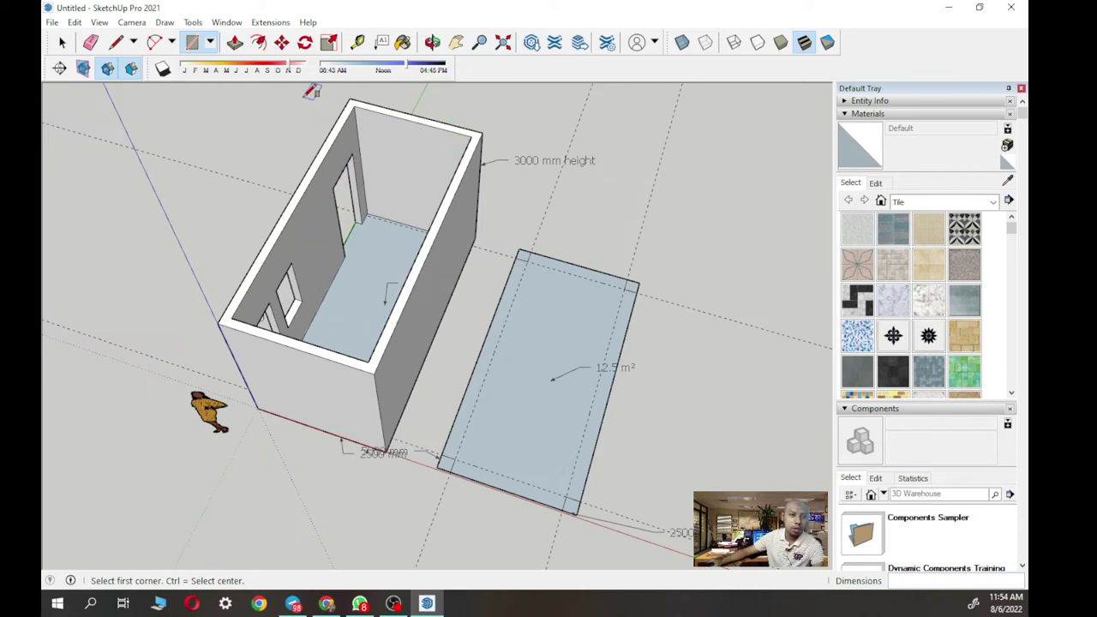
click(359, 42)
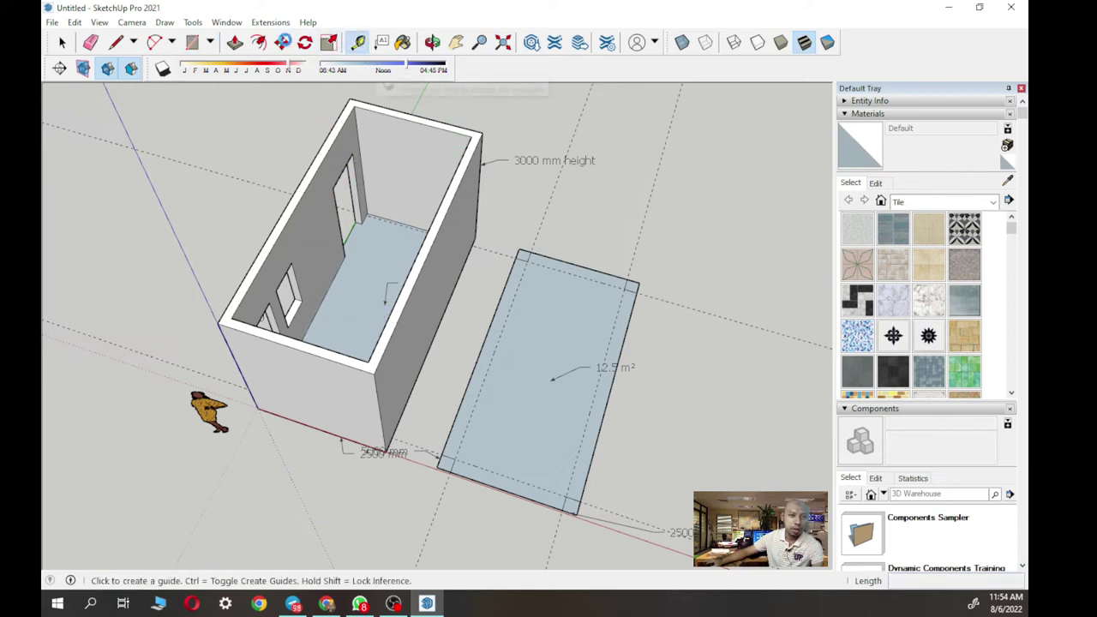
click(258, 43)
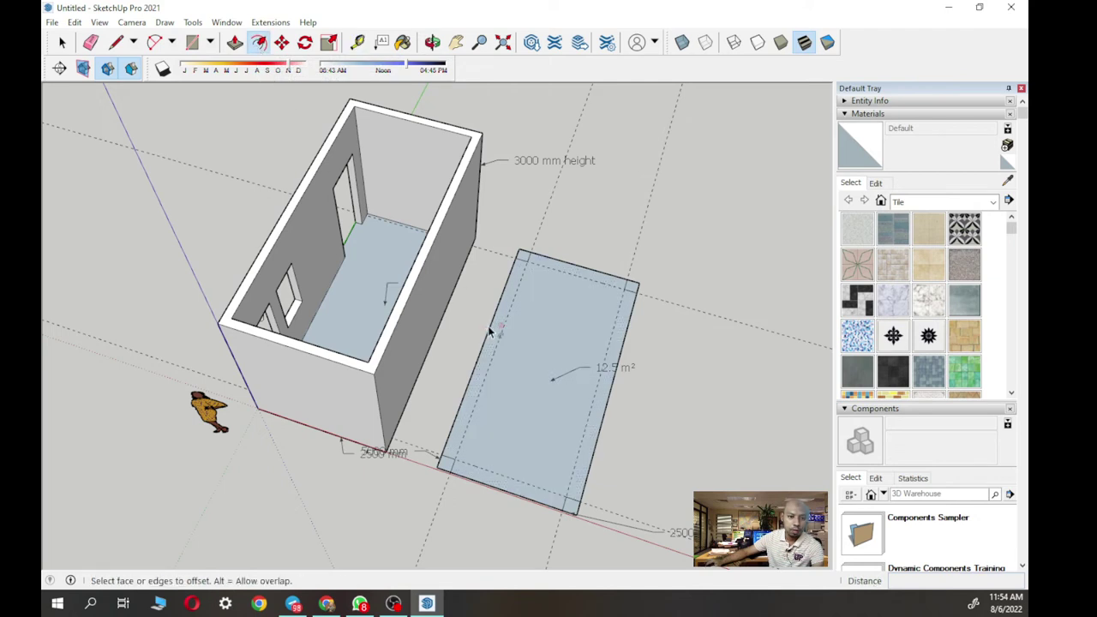
click(491, 329)
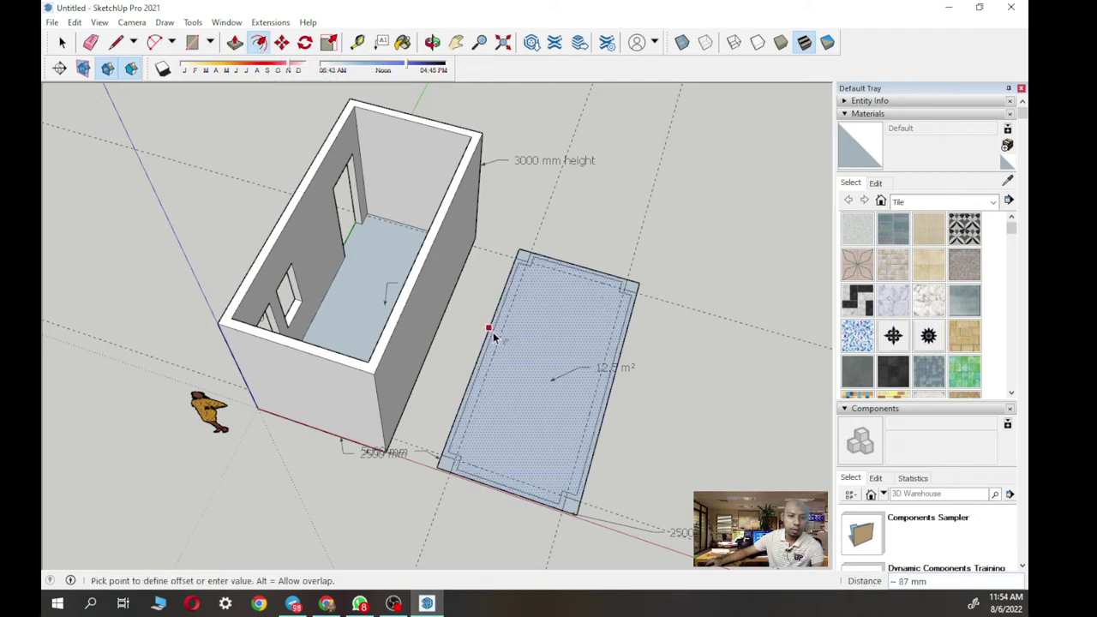
key(Escape)
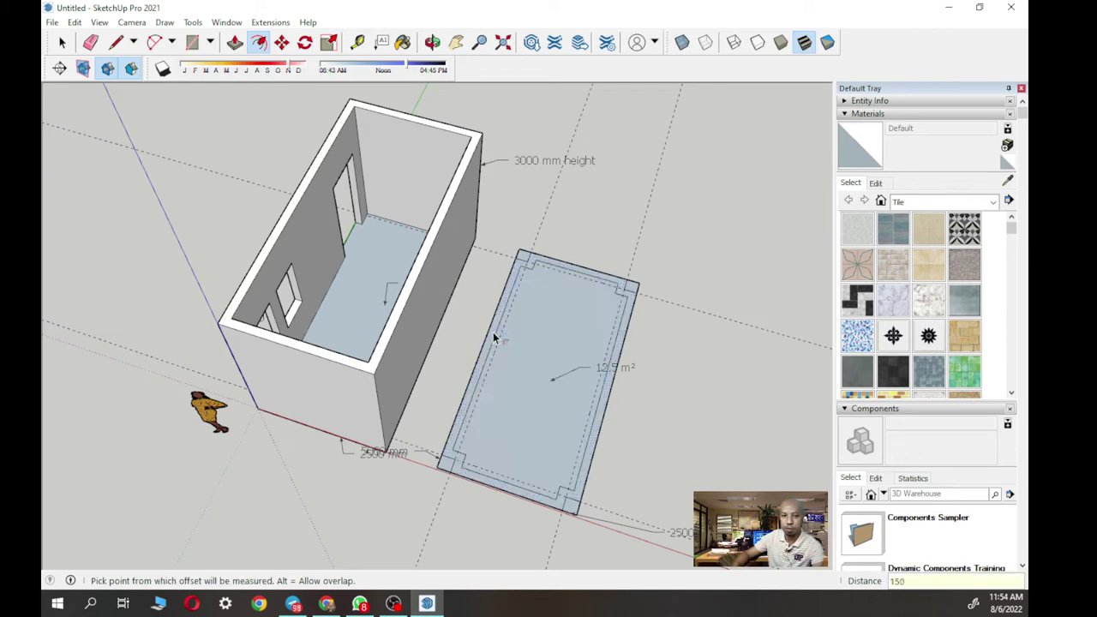
middle_drag(526, 318, 581, 328)
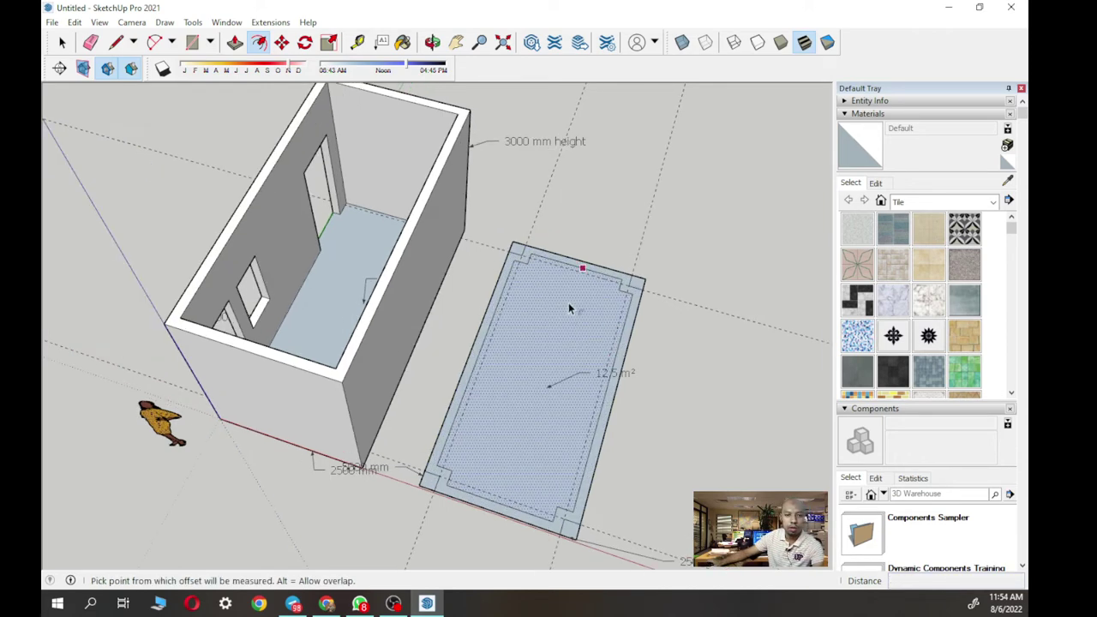
scroll(566, 300, up, 3)
key(Escape)
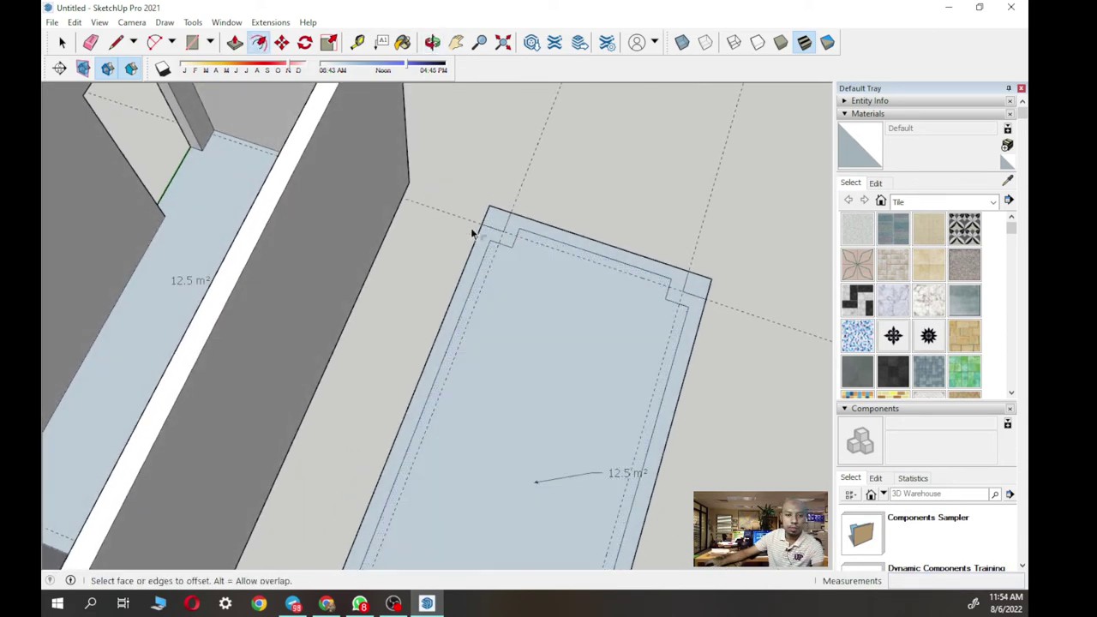
click(504, 228)
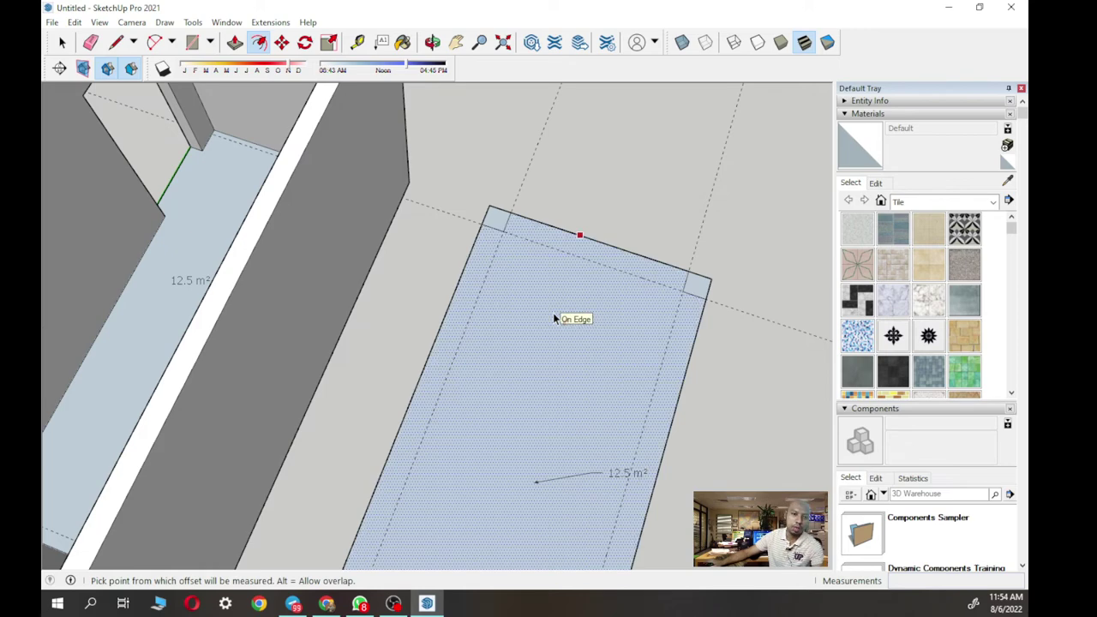
- Erase all four guide lines crossing the flat rectangle, keeping the corner squares
scroll(554, 319, down, 3)
middle_drag(553, 319, 591, 182)
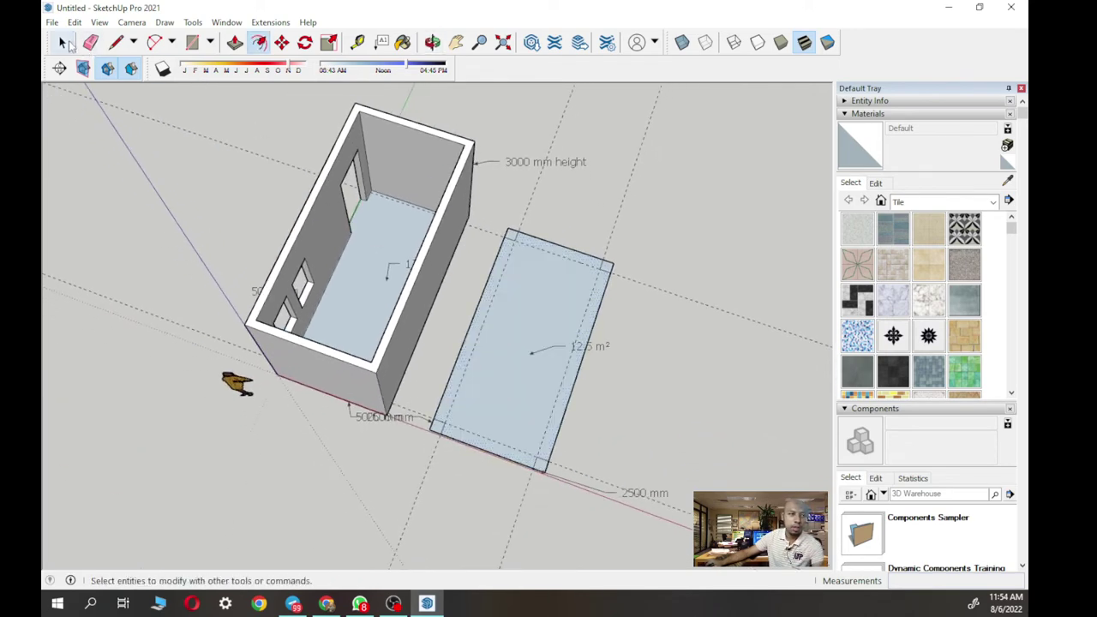
key(space)
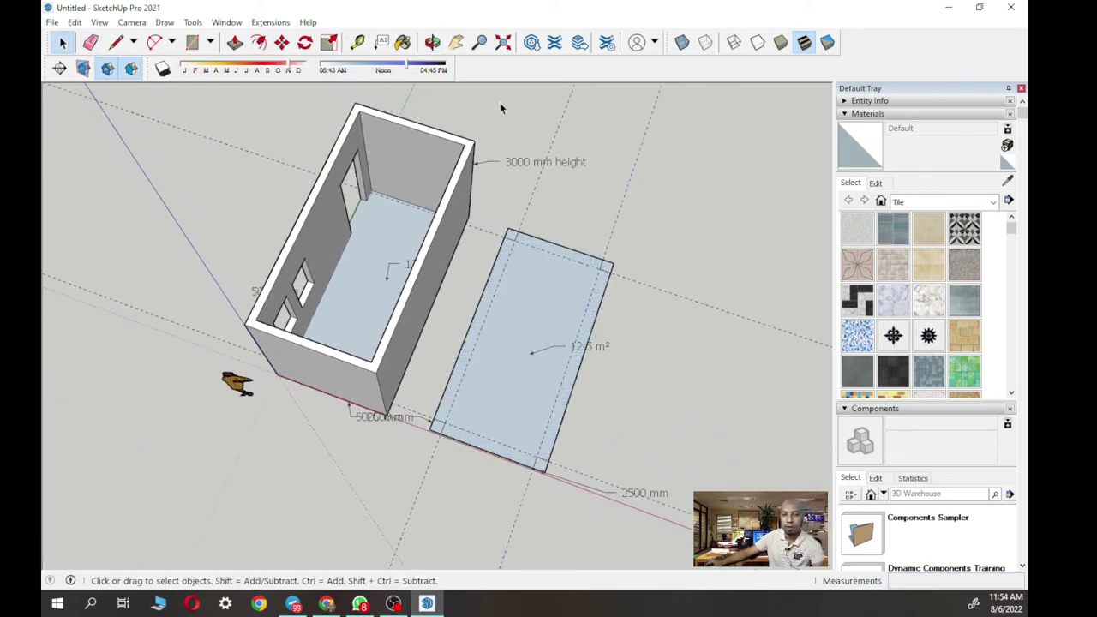
click(90, 42)
click(620, 220)
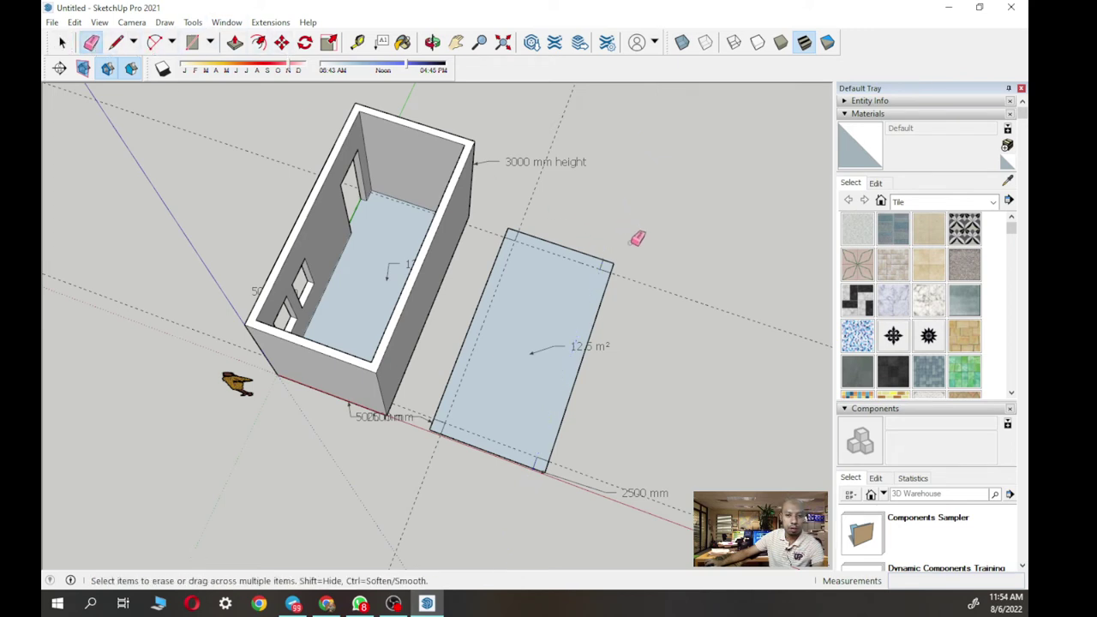
click(658, 290)
click(610, 481)
- Place guide lines 150 mm inside the flat rectangle's two long edges and its far short edge
click(357, 42)
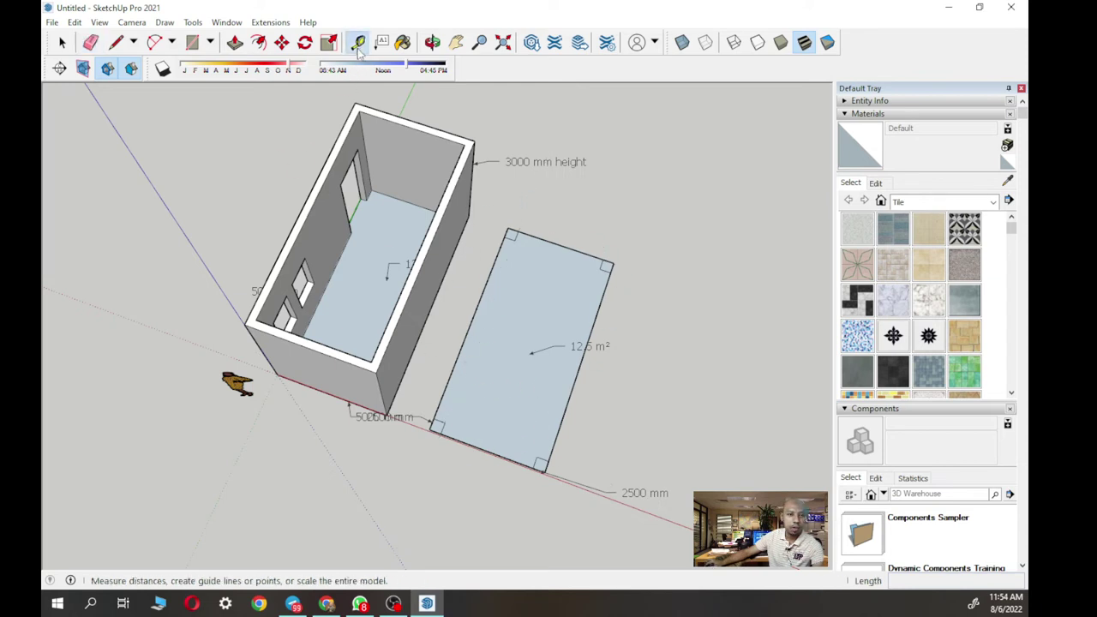
click(485, 291)
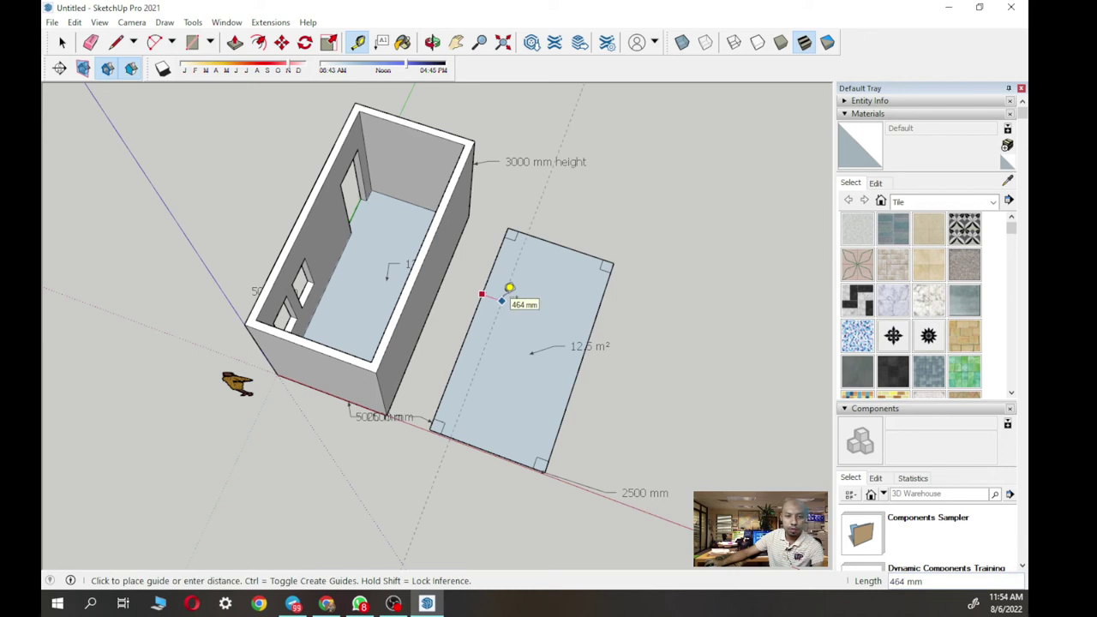
click(509, 288)
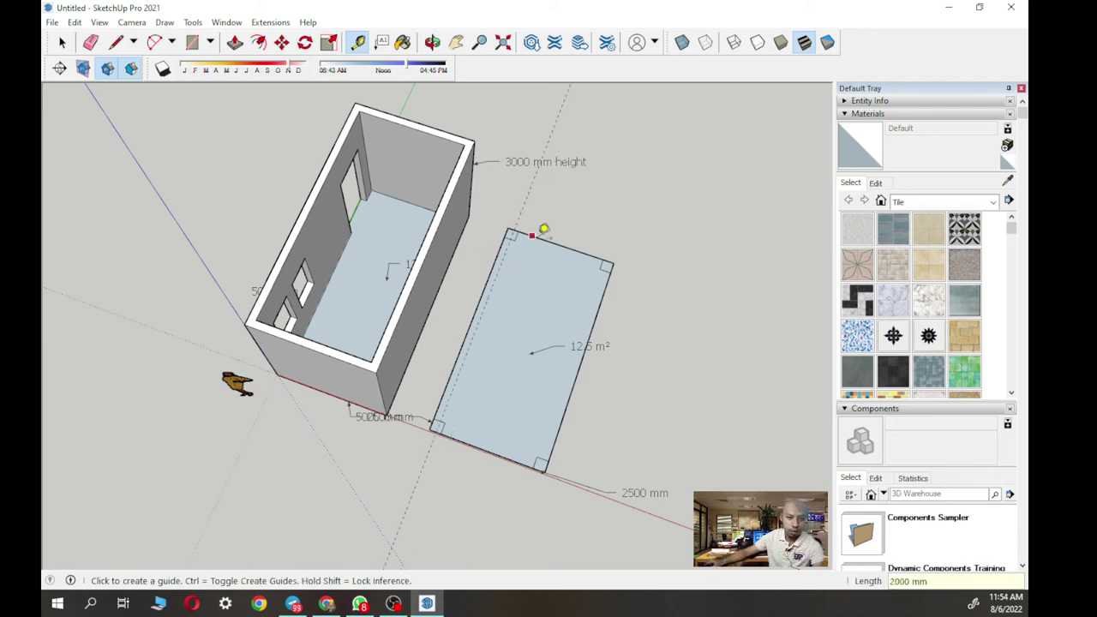
click(560, 246)
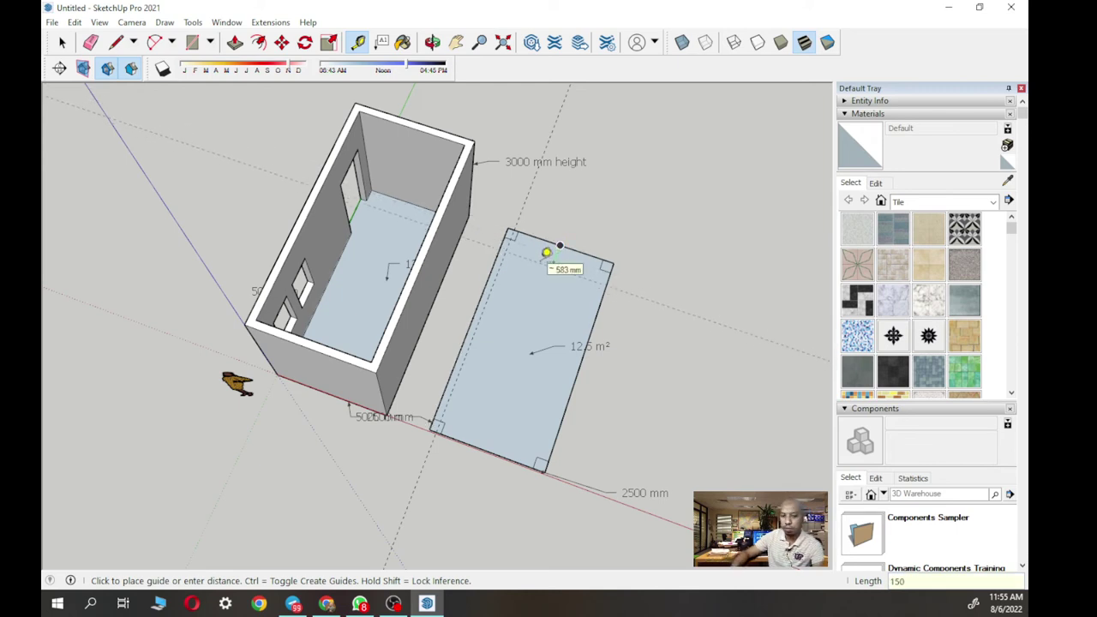
text(0)
key(Return)
click(604, 292)
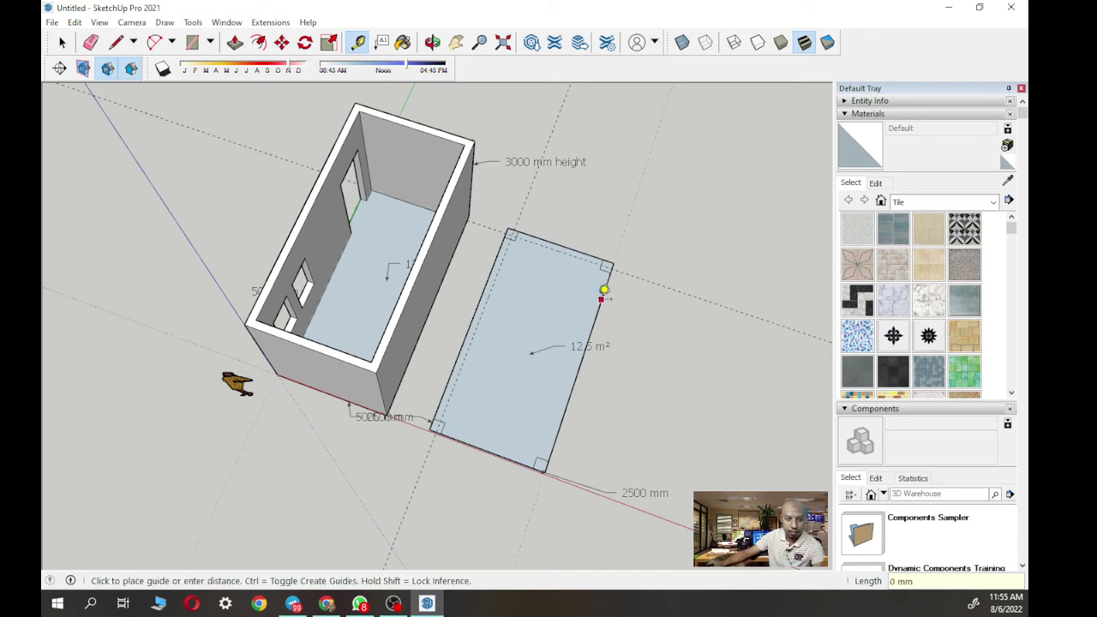
key(Escape)
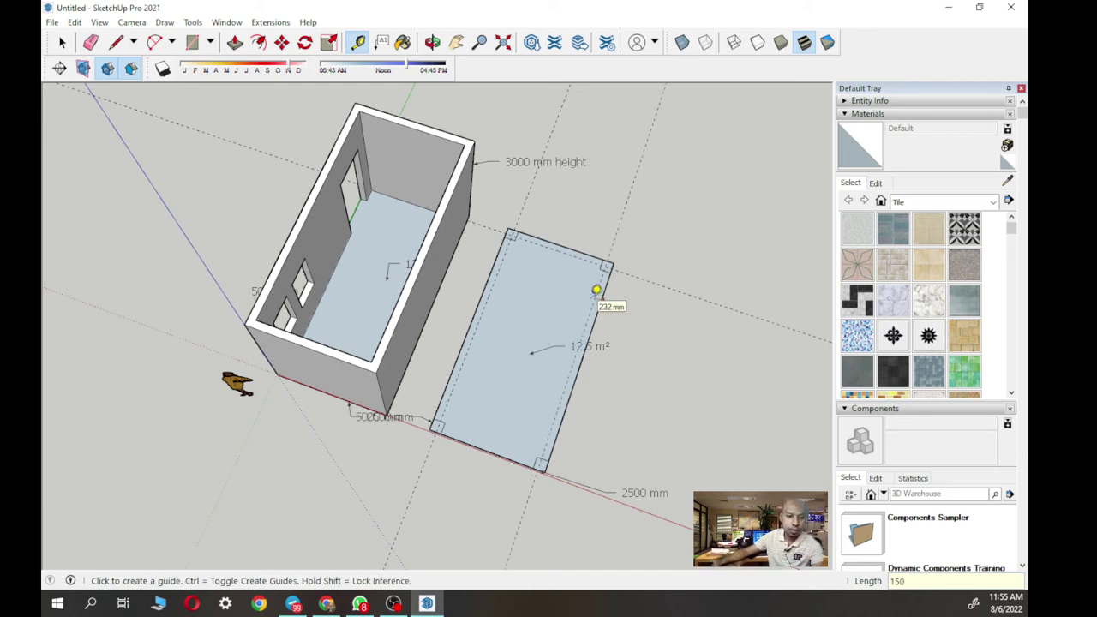
- Try a guide line just inside the flat rectangle's near short edge, and erase it
click(486, 450)
key(Escape)
mouse_move(490, 420)
middle_down()
mouse_move(455, 424)
mouse_move(477, 342)
mouse_move(489, 411)
mouse_move(678, 203)
mouse_move(666, 260)
mouse_move(451, 446)
mouse_move(384, 475)
middle_up()
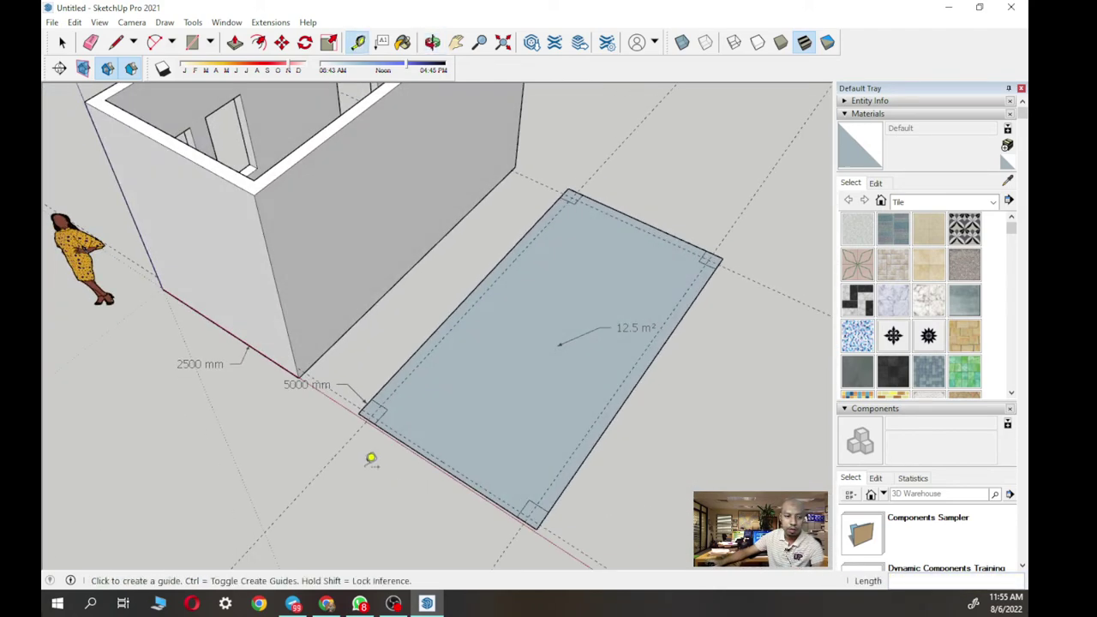
click(91, 42)
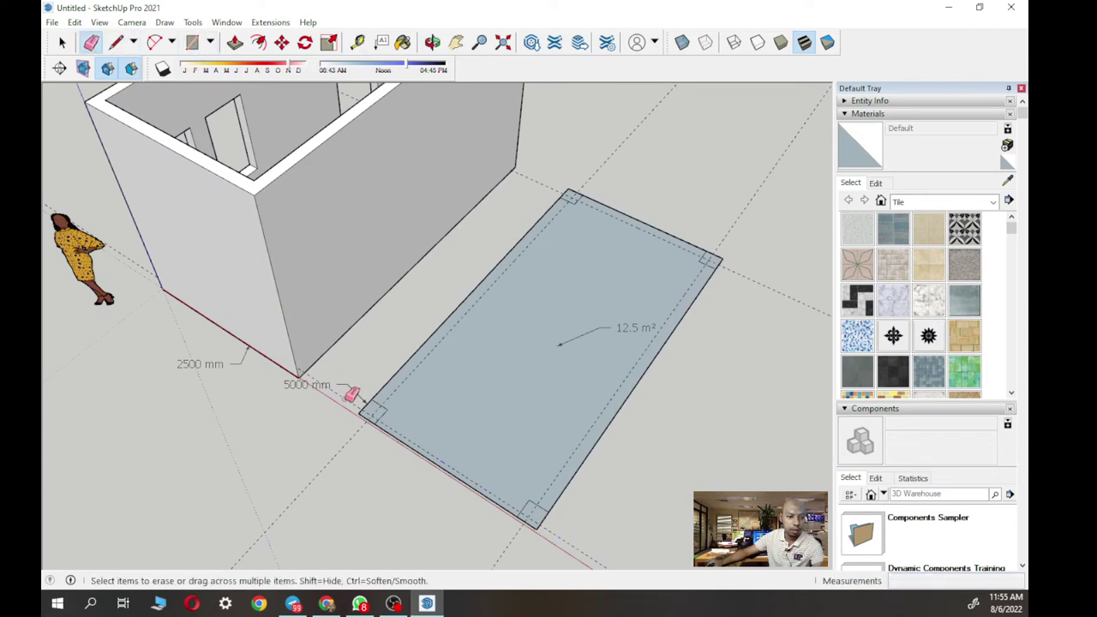
- Place a guide line inside the flat rectangle's near short edge, at the same inset as the other three guides
click(358, 42)
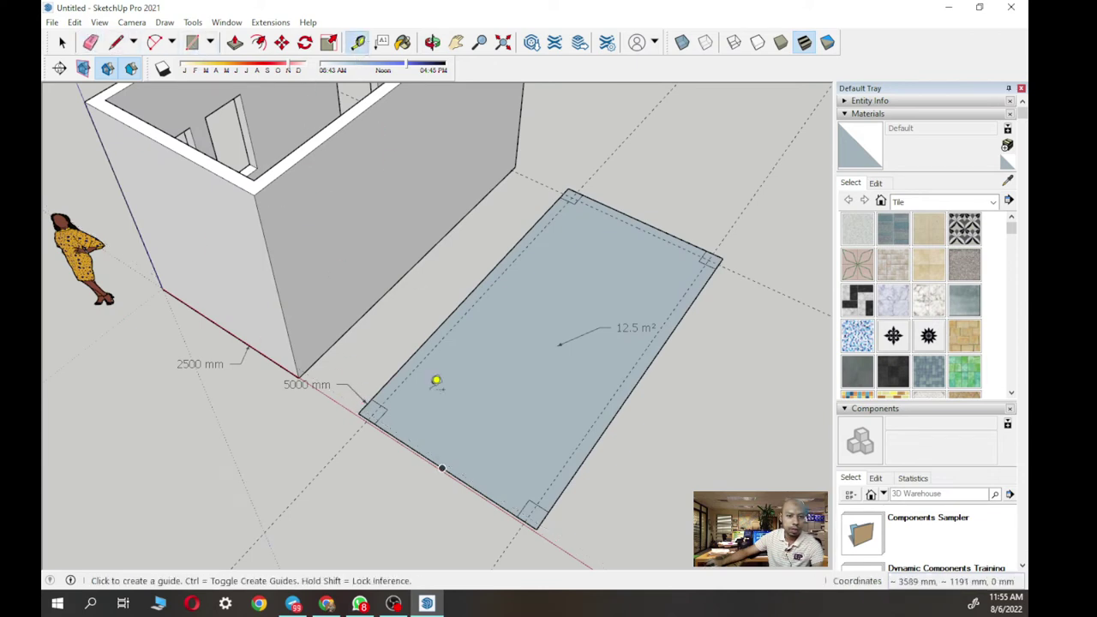
scroll(441, 453, up, 2)
click(444, 468)
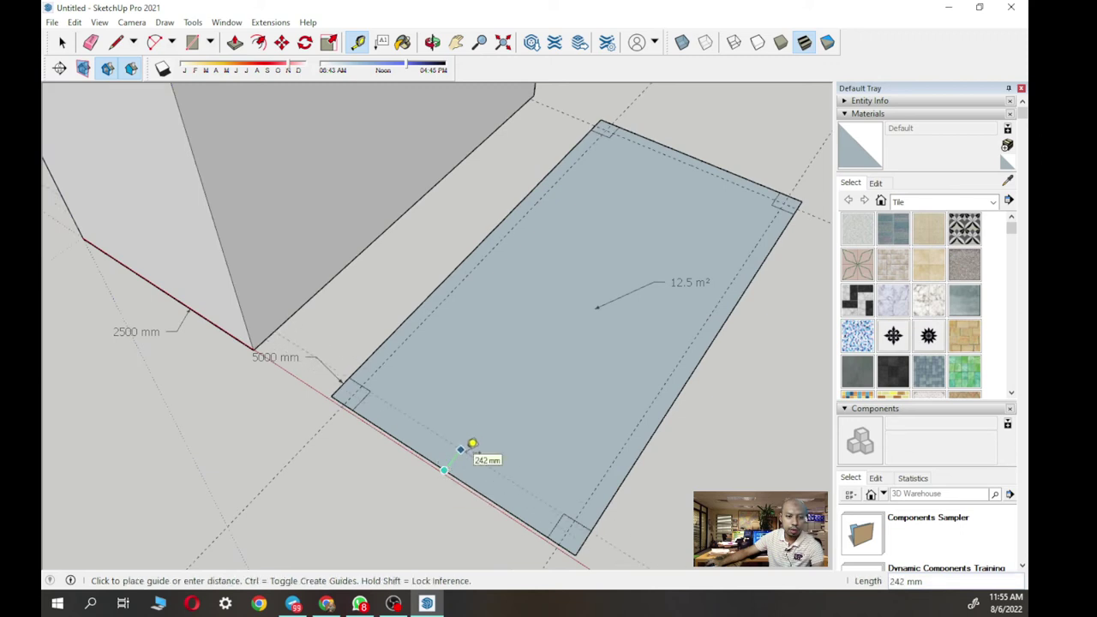
click(474, 443)
middle_drag(480, 443, 554, 404)
scroll(554, 404, down, 3)
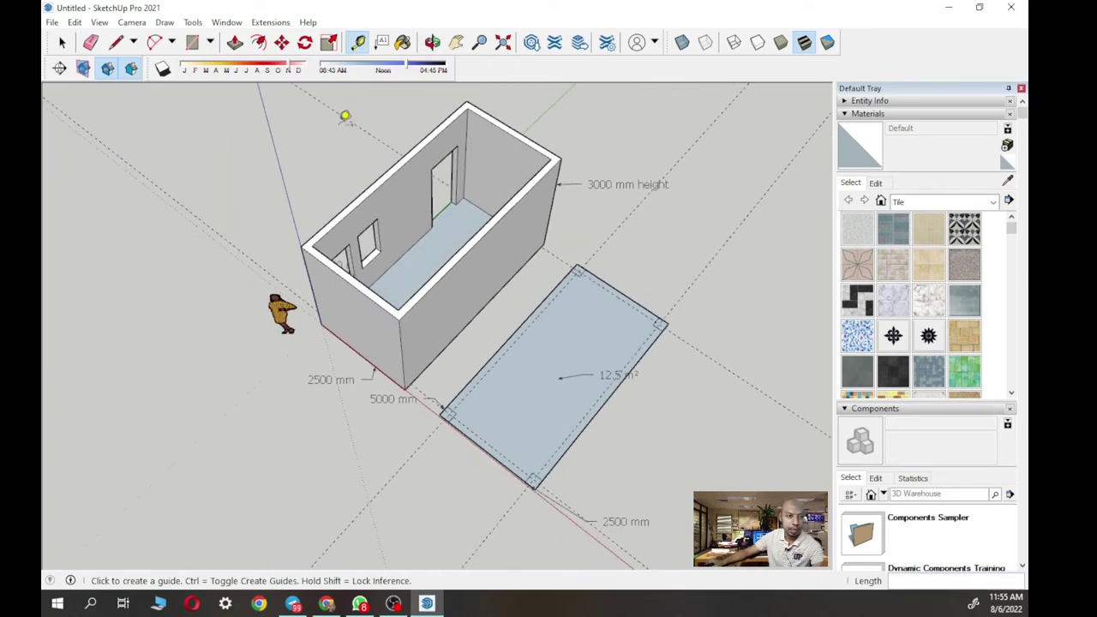
- Draw a line about 4500 mm long between the two corner squares, along the guide nearest the walled room
click(116, 43)
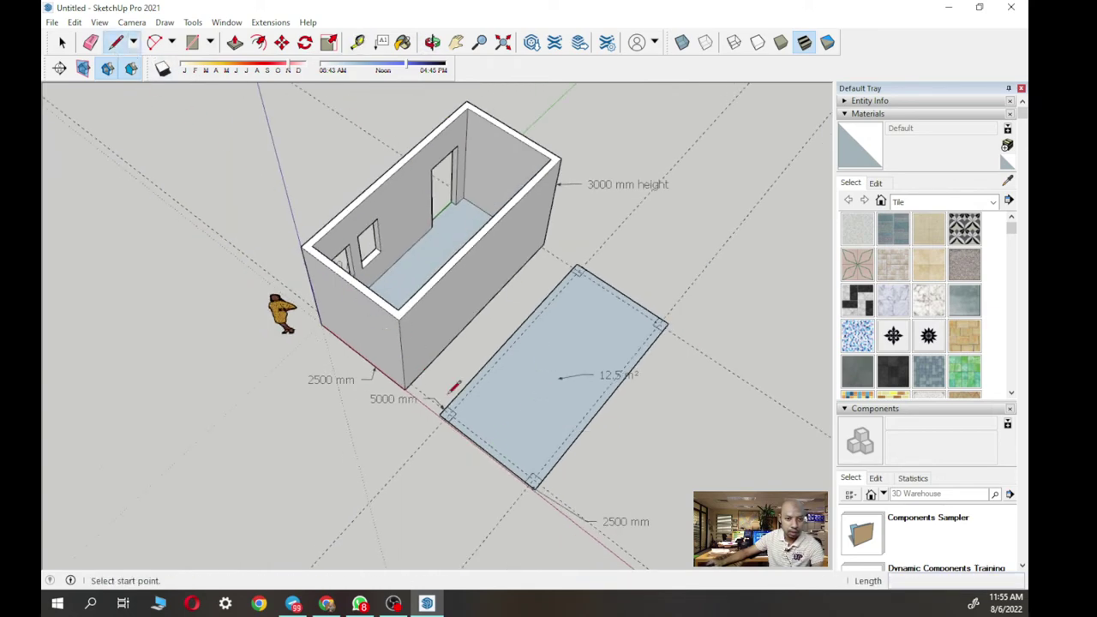
scroll(423, 371, up, 5)
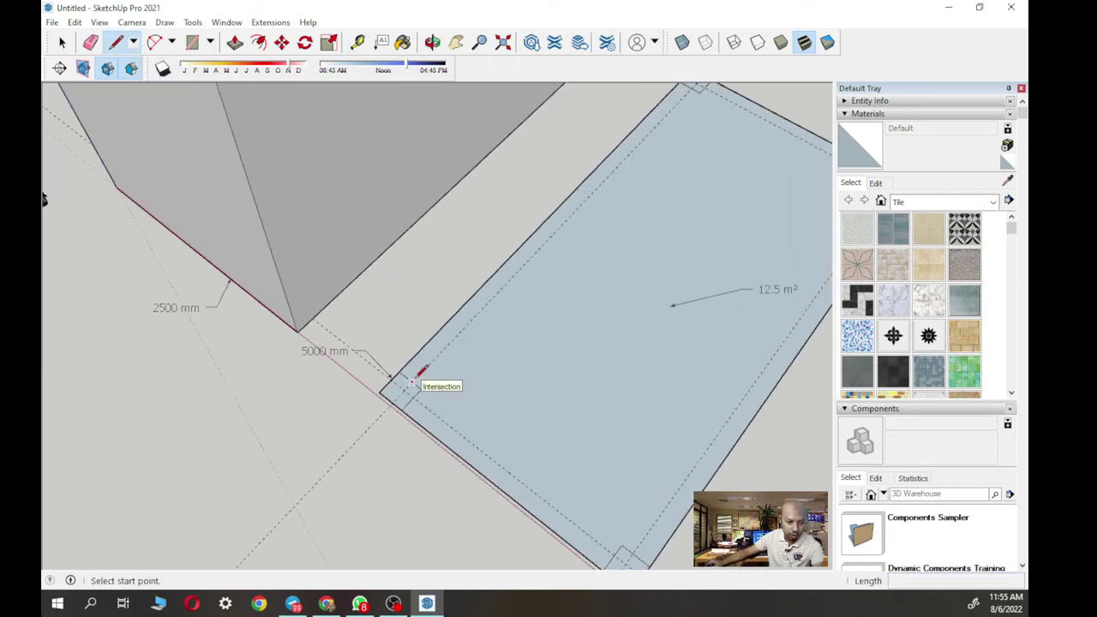
click(412, 380)
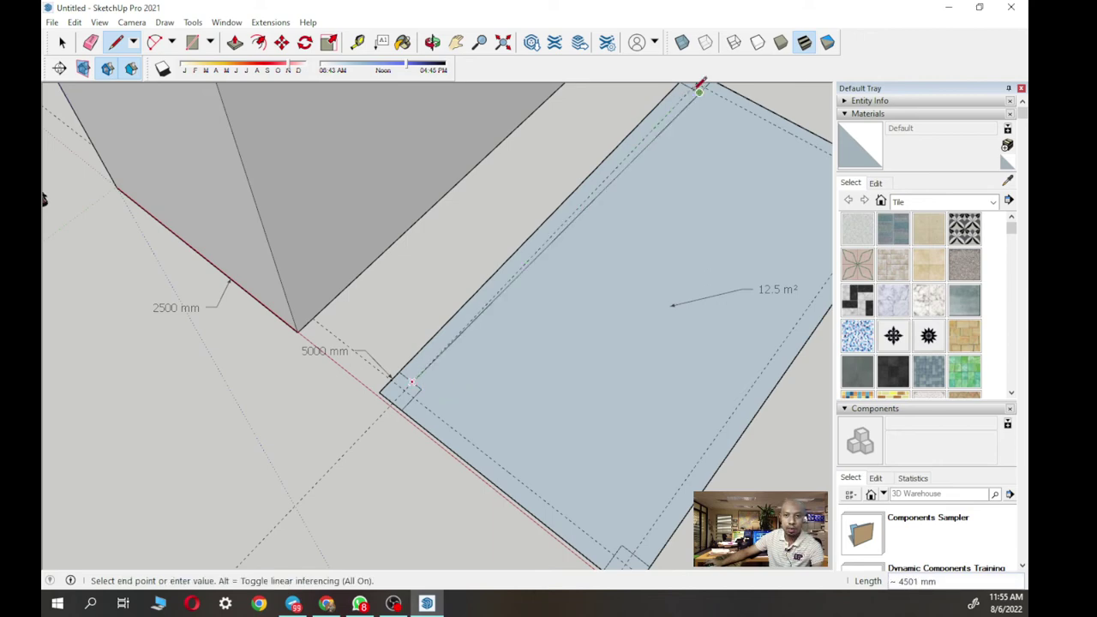
middle_drag(676, 129, 424, 343)
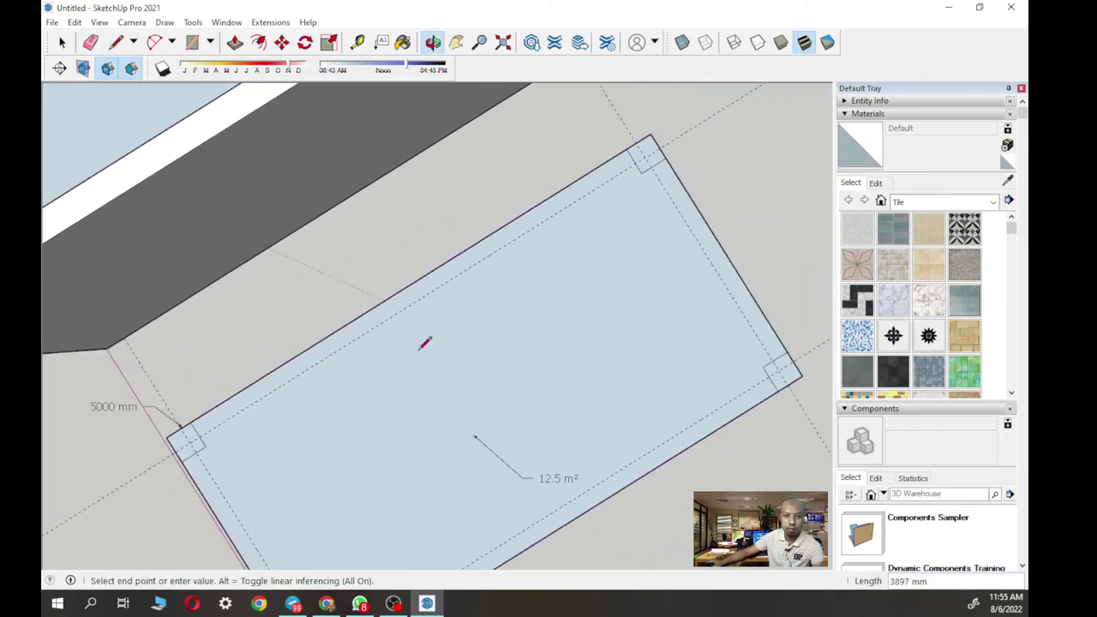
click(641, 157)
mouse_move(641, 157)
middle_down()
mouse_move(576, 311)
mouse_move(661, 200)
mouse_move(561, 329)
mouse_move(540, 375)
middle_up()
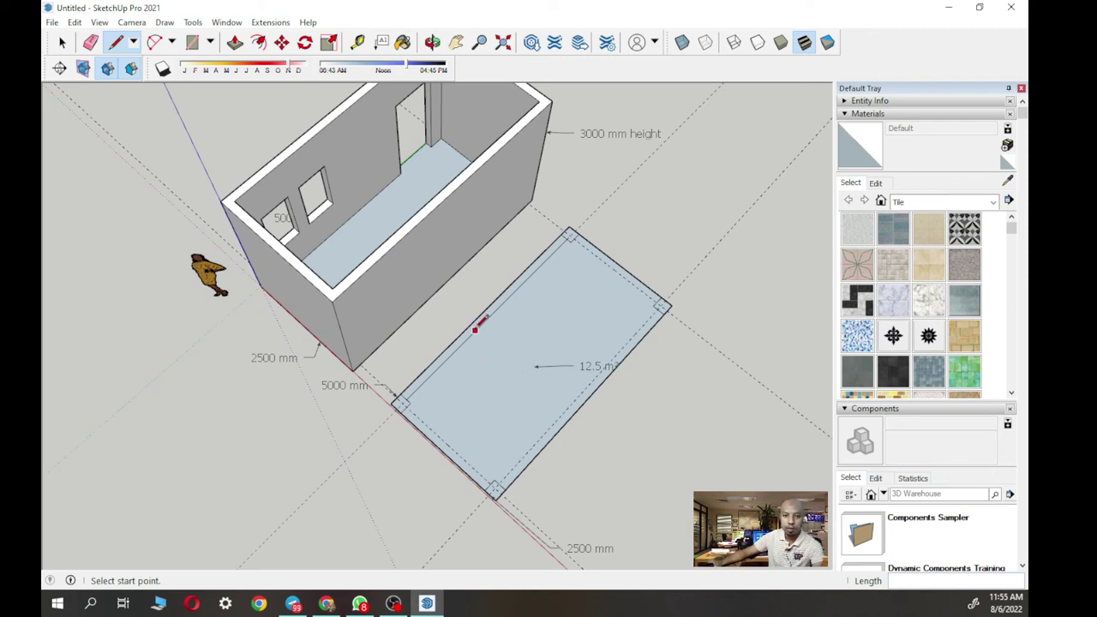
- Examine the walled room and the flat rectangle with its corner squares from several angles
key(o)
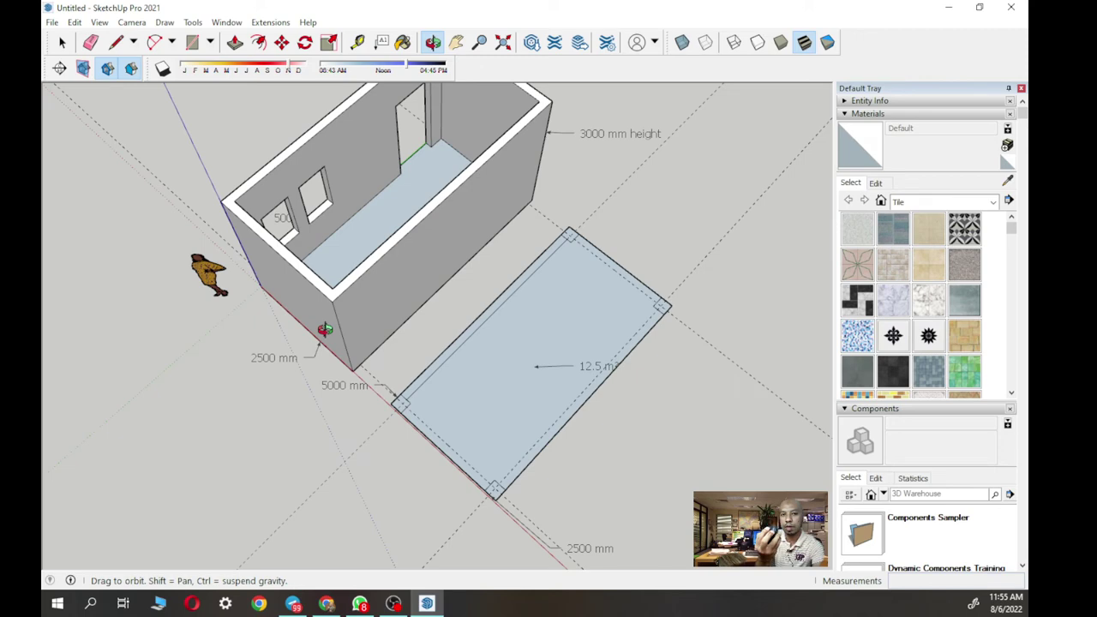
mouse_move(324, 330)
mouse_down()
mouse_move(409, 301)
mouse_move(436, 216)
mouse_move(482, 337)
mouse_move(455, 142)
mouse_move(340, 272)
mouse_up()
key(l)
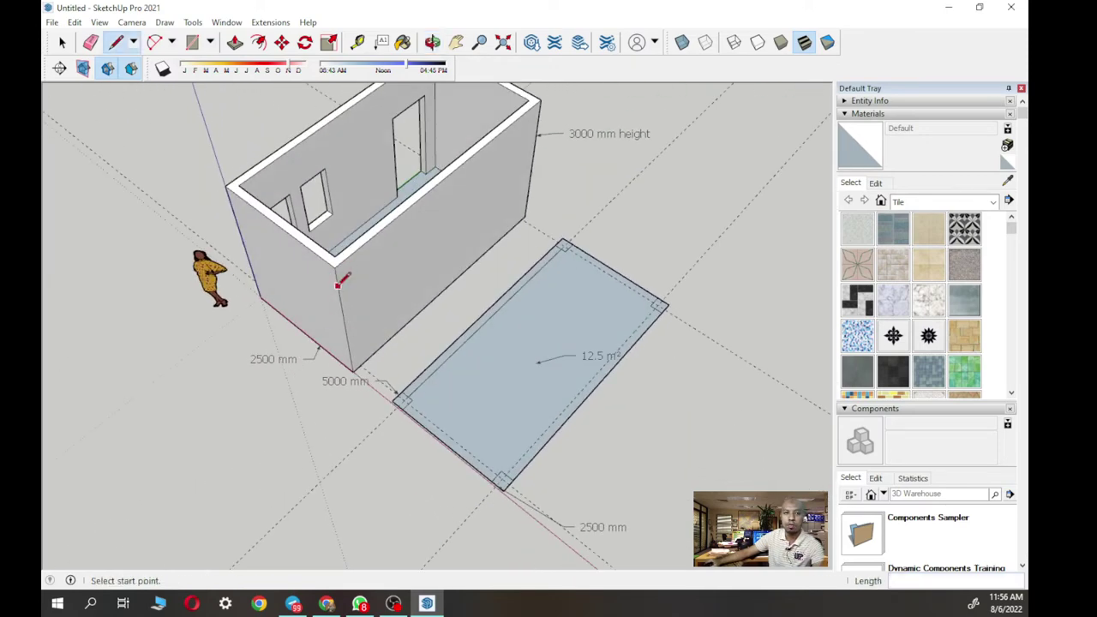
click(456, 42)
drag(580, 232, 705, 262)
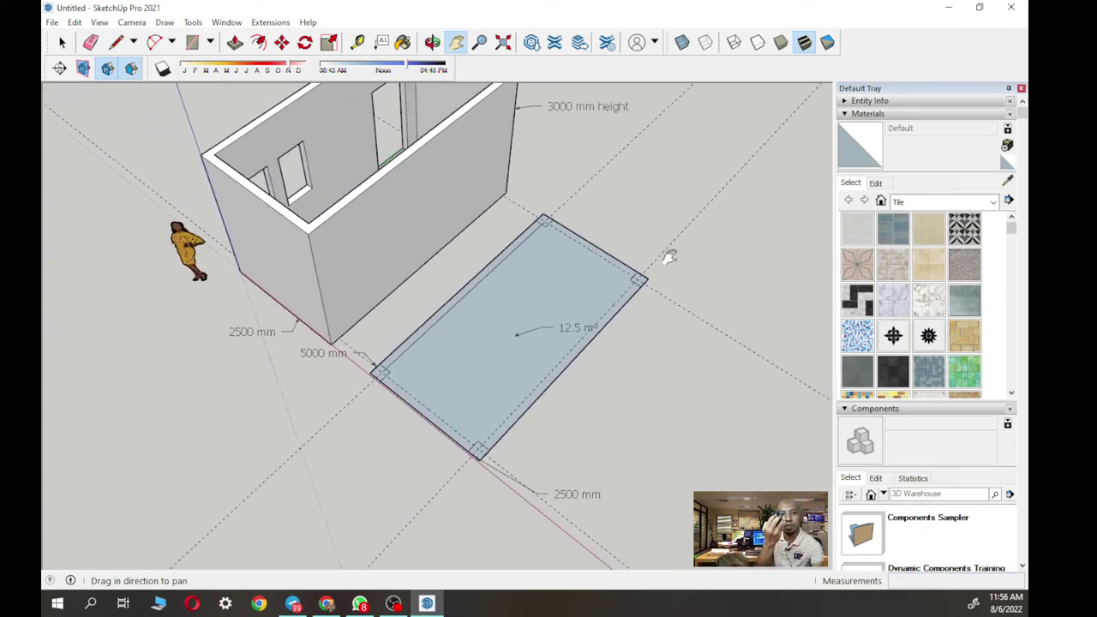
key(o)
drag(668, 257, 666, 252)
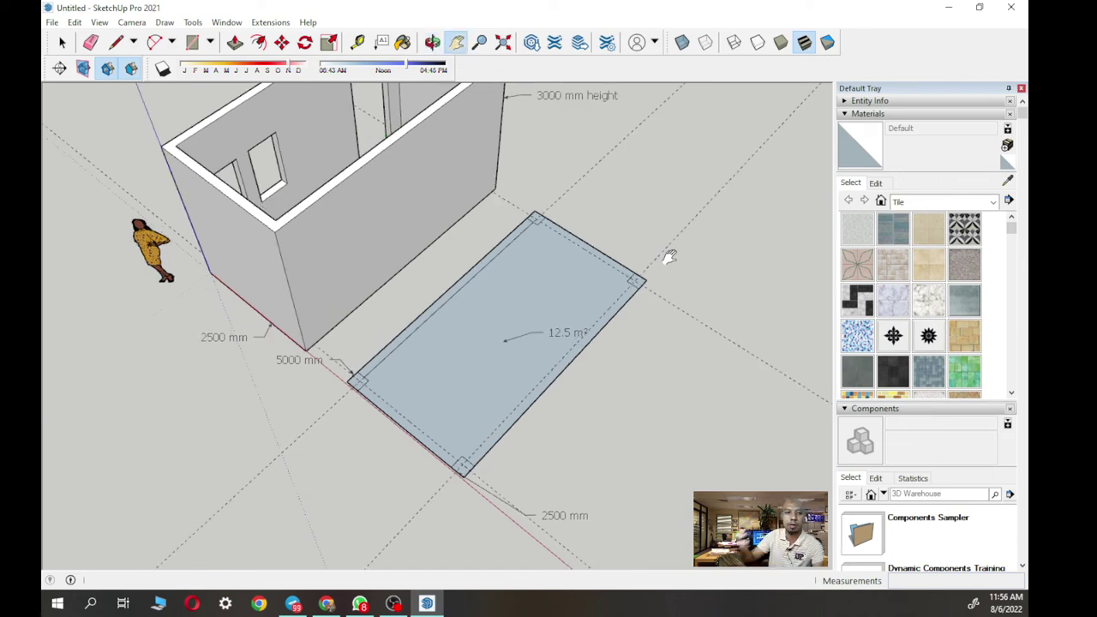
click(61, 42)
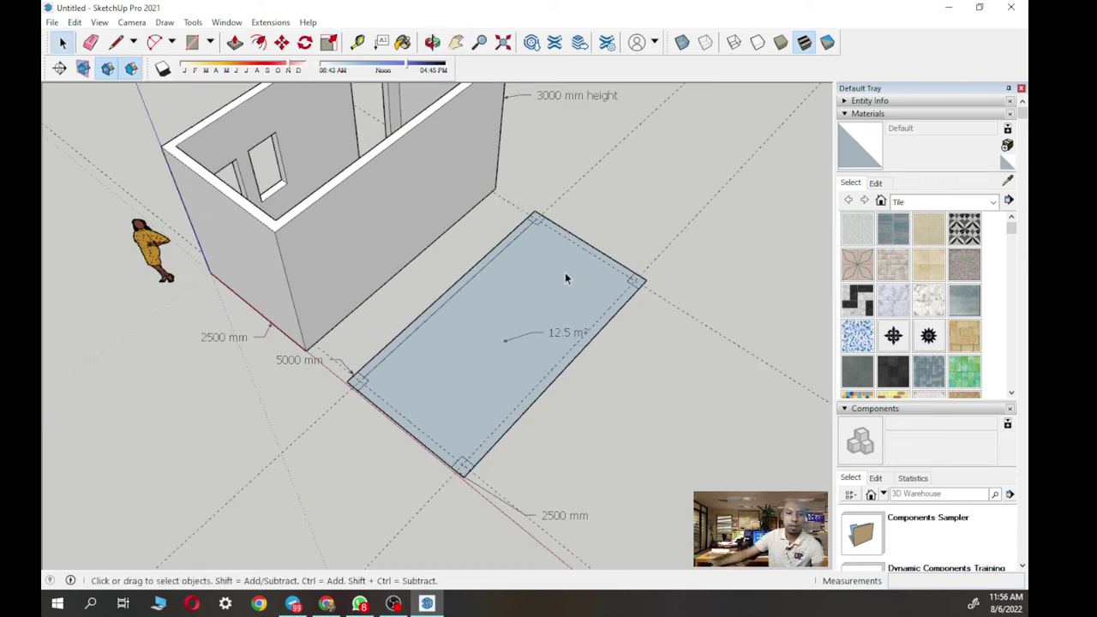
key(o)
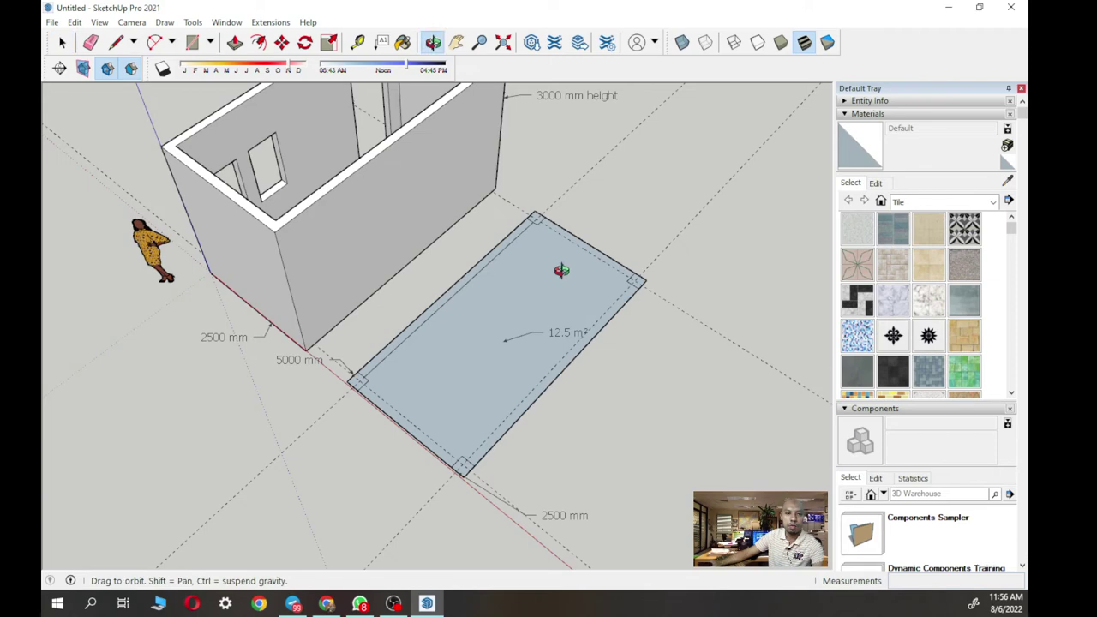
drag(561, 271, 762, 468)
key(space)
middle_drag(765, 471, 707, 329)
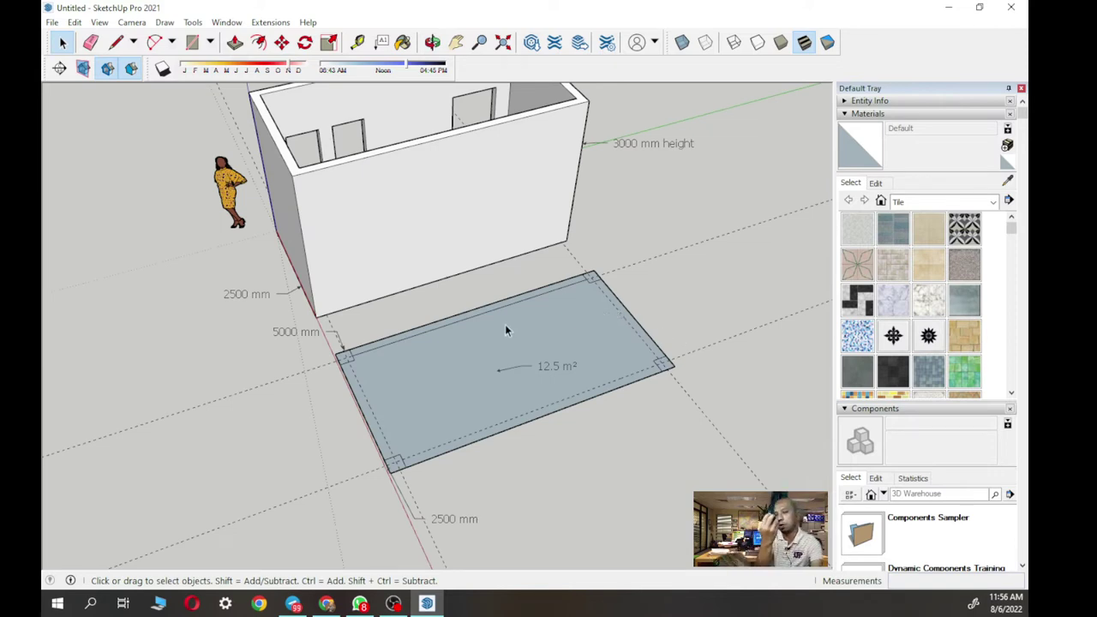
key(o)
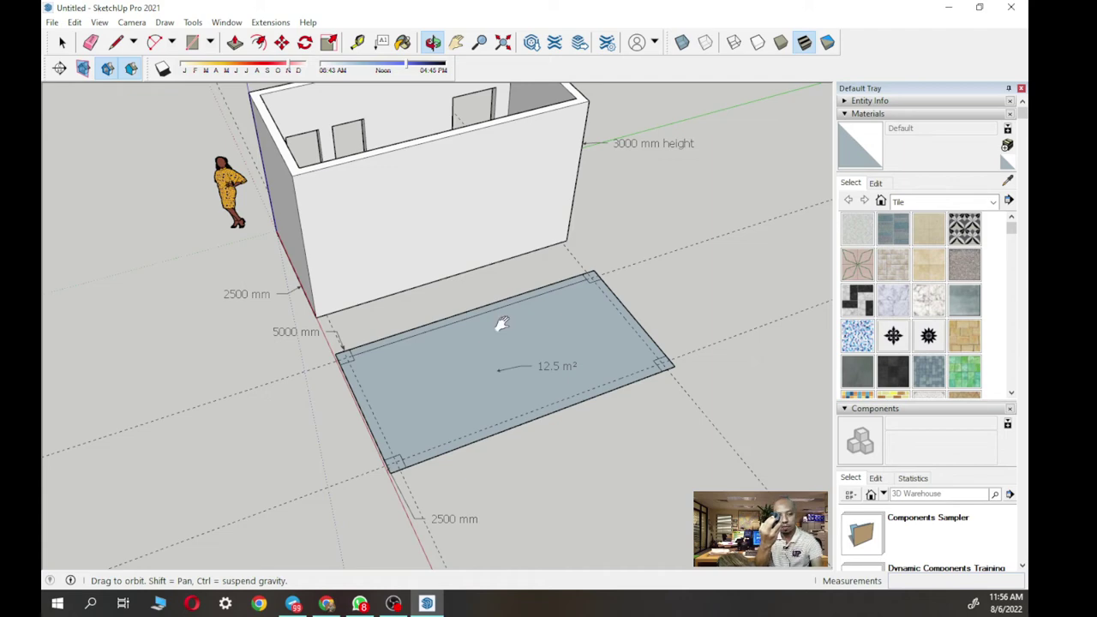
shift+drag(502, 321, 447, 387)
key(space)
scroll(446, 385, up, 1)
scroll(444, 386, down, 2)
middle_drag(444, 392, 590, 410)
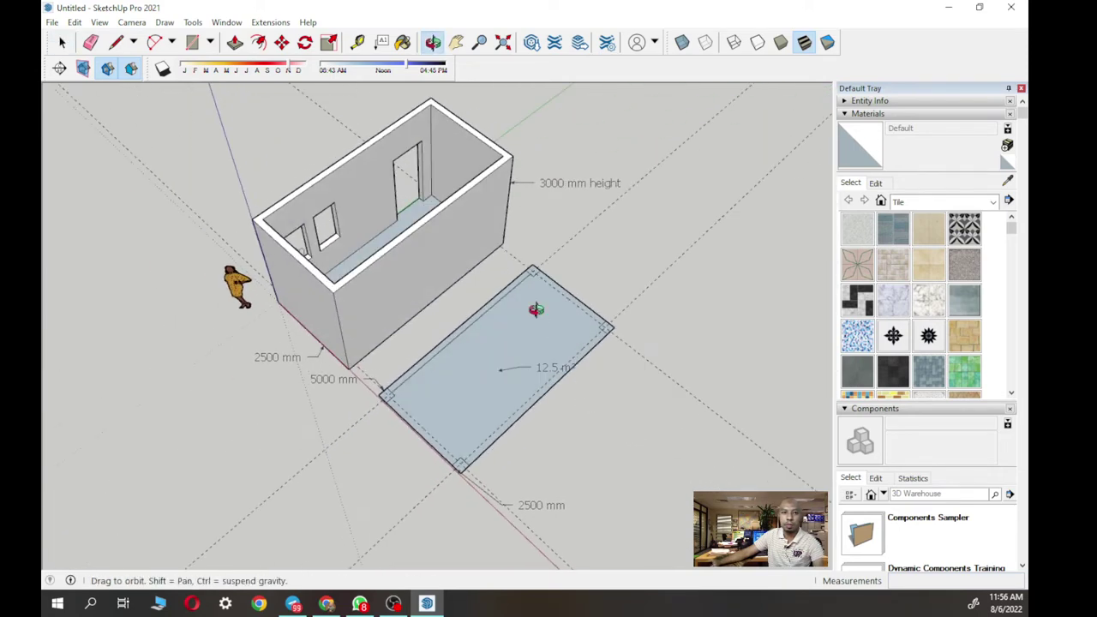
middle_drag(536, 310, 515, 350)
scroll(526, 343, up, 1)
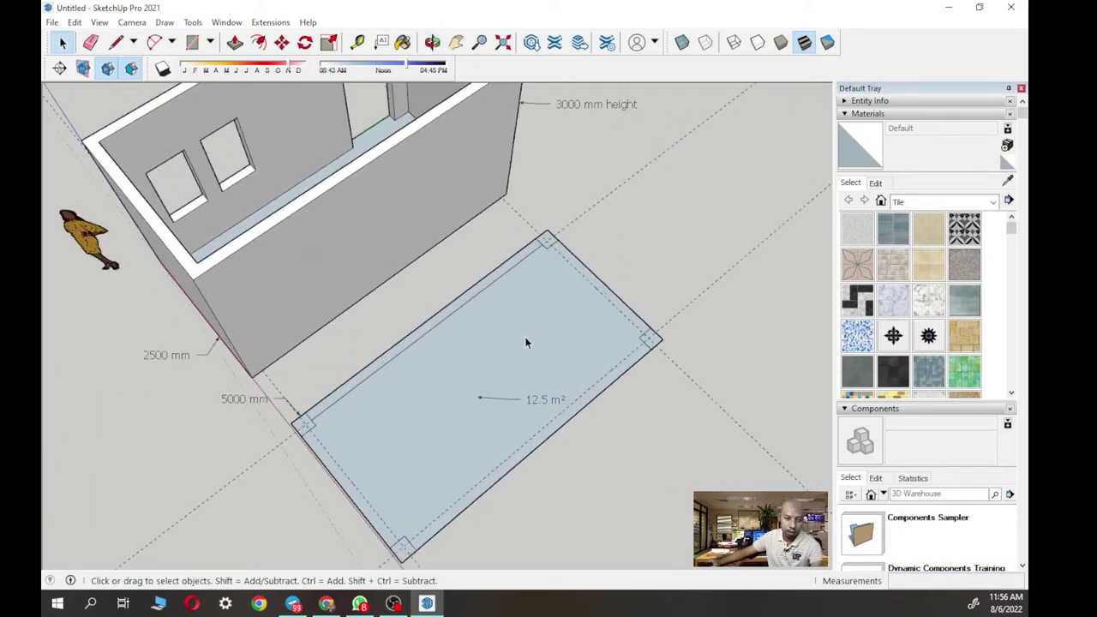
- Draw a line along the guide inside the rectangle's far short edge, joining its two corner squares
middle_drag(554, 284, 549, 325)
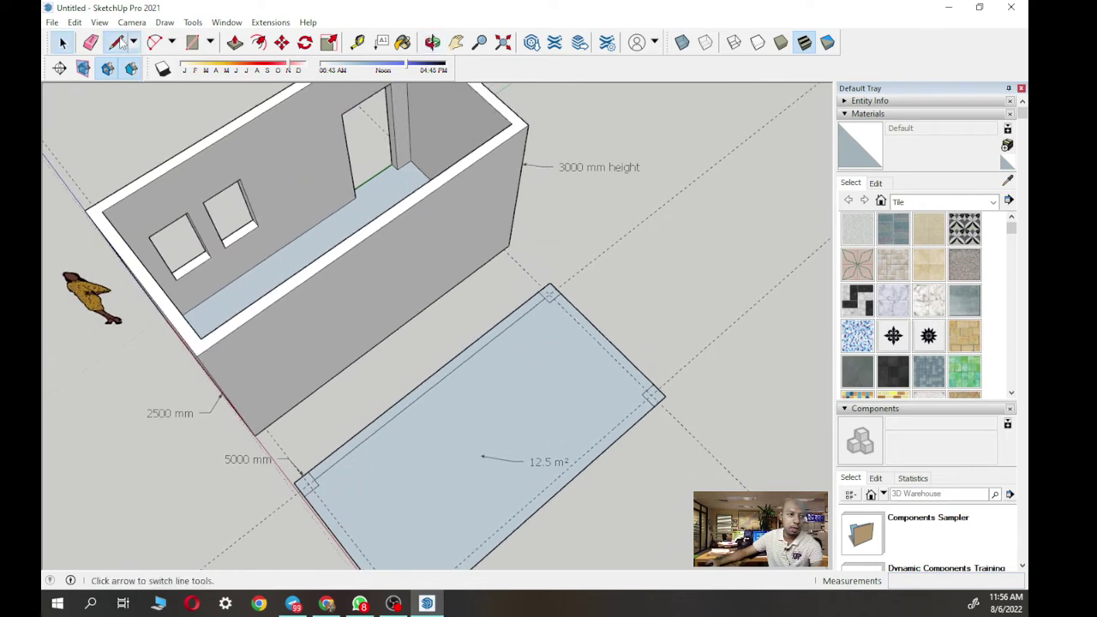
click(115, 42)
scroll(559, 294, up, 2)
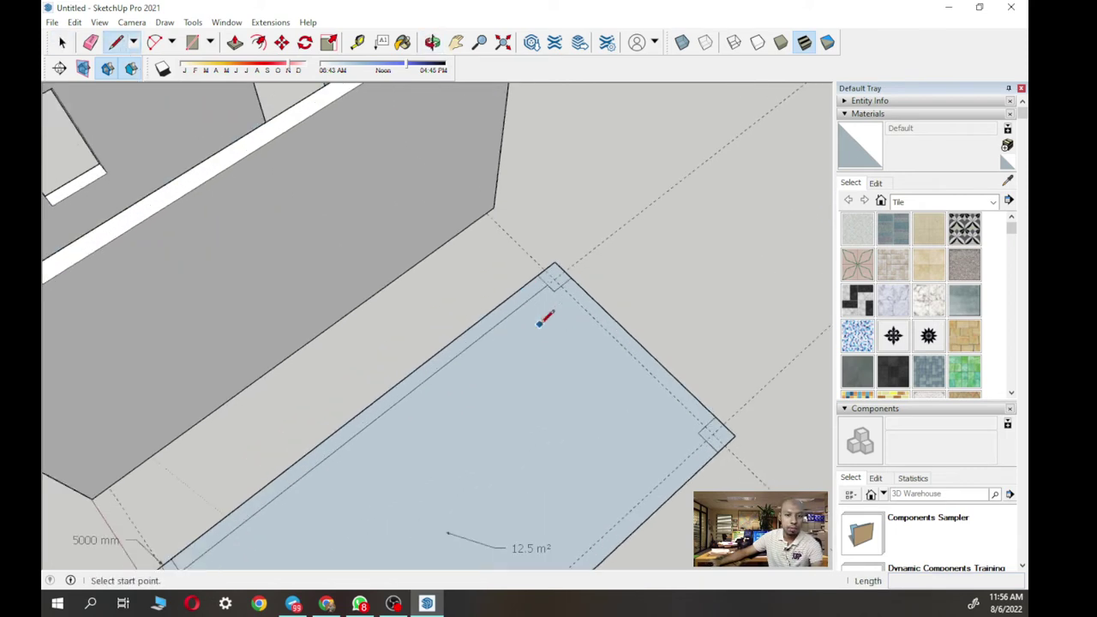
click(557, 278)
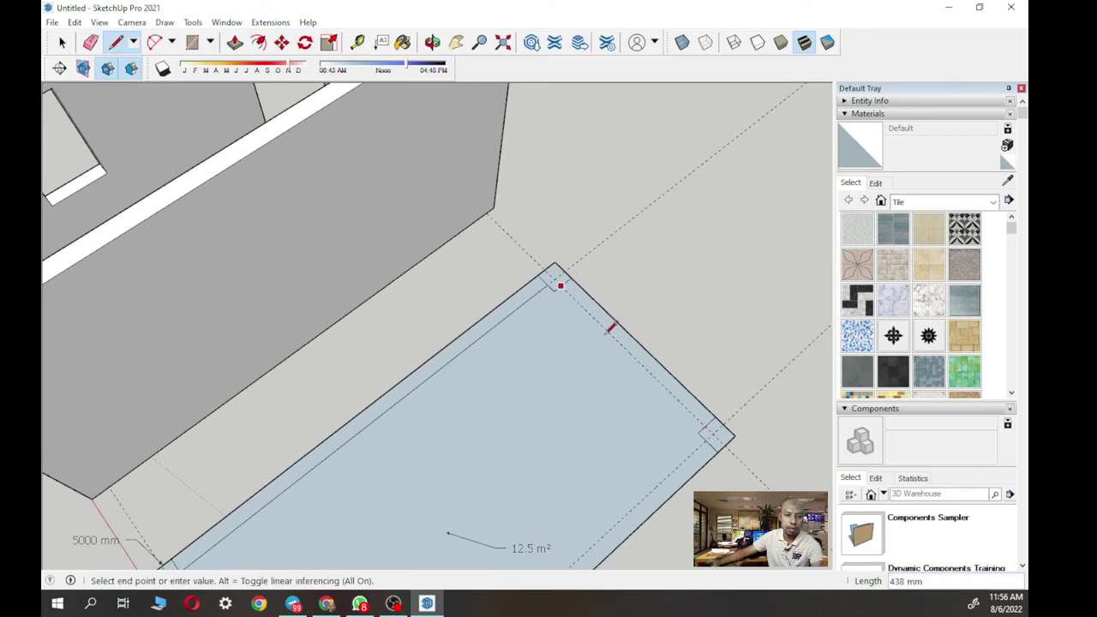
click(713, 431)
scroll(623, 460, down, 3)
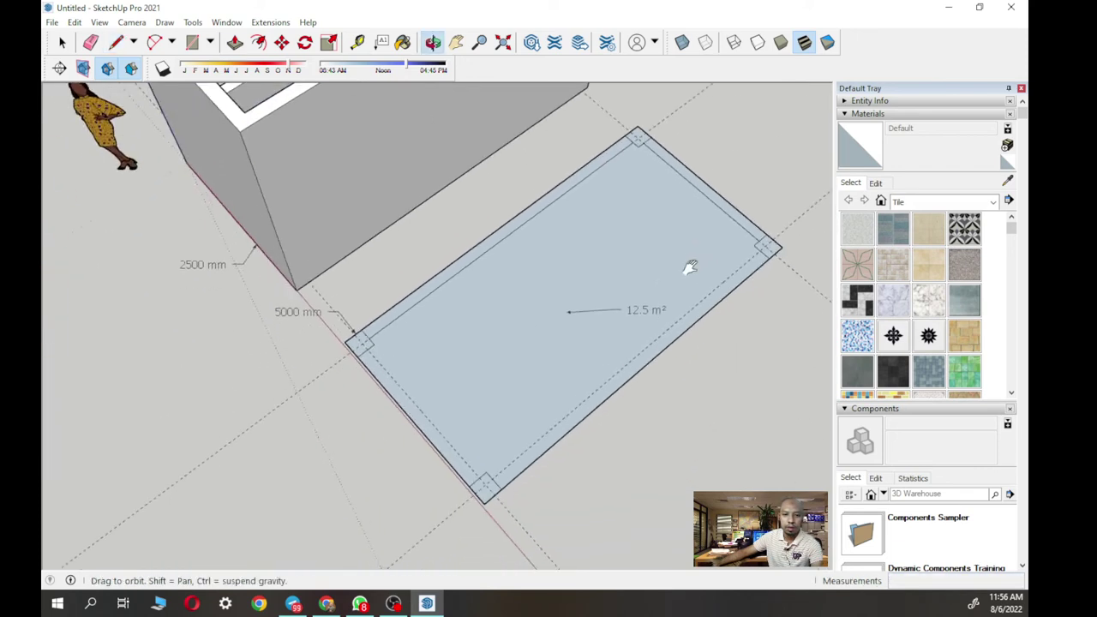
- Draw a line along the guide inside the long edge farthest from the walled room, between its two corner squares
click(500, 468)
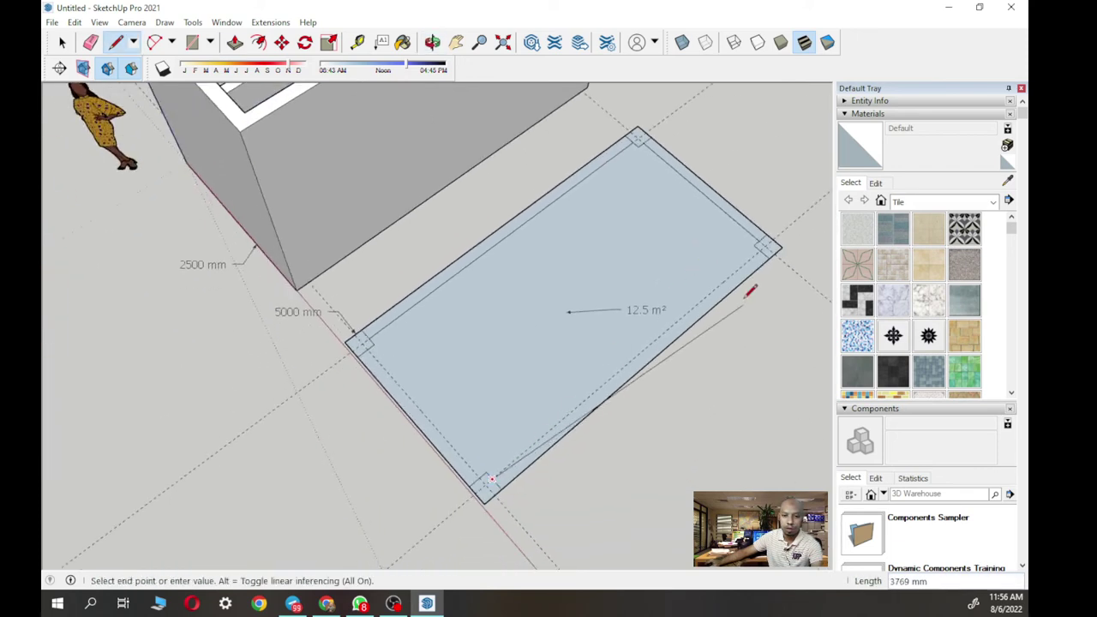
scroll(743, 263, up, 3)
click(776, 233)
scroll(539, 363, down, 3)
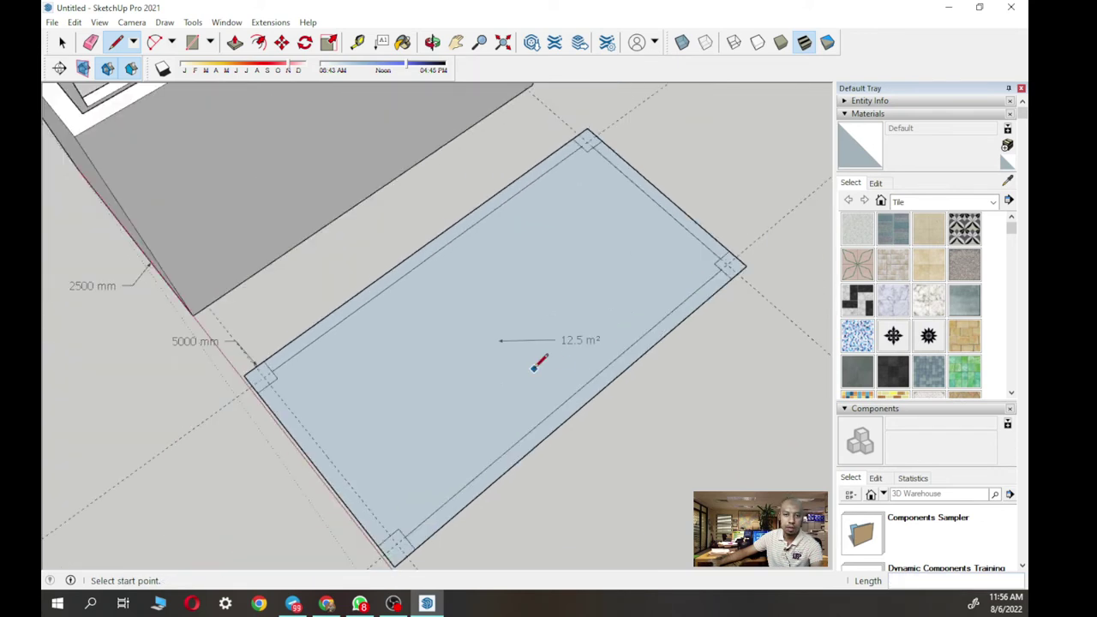
- Draw a line along the guide inside the near short edge, between its two corner squares
scroll(322, 342, up, 2)
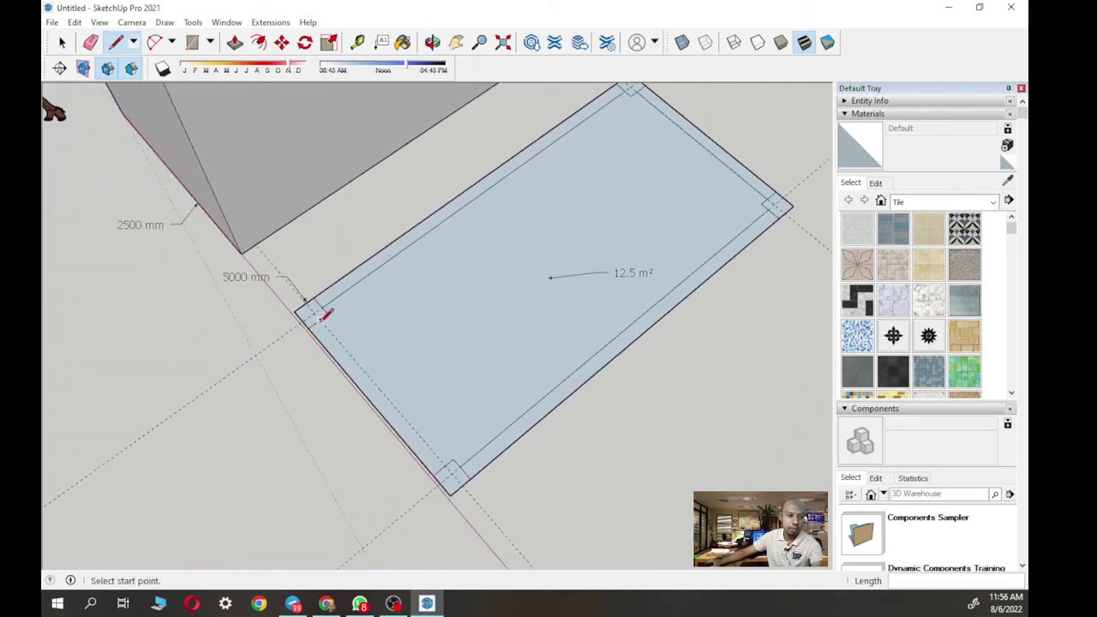
click(322, 315)
click(452, 472)
scroll(513, 420, down, 1)
scroll(512, 420, down, 4)
middle_drag(513, 420, 568, 421)
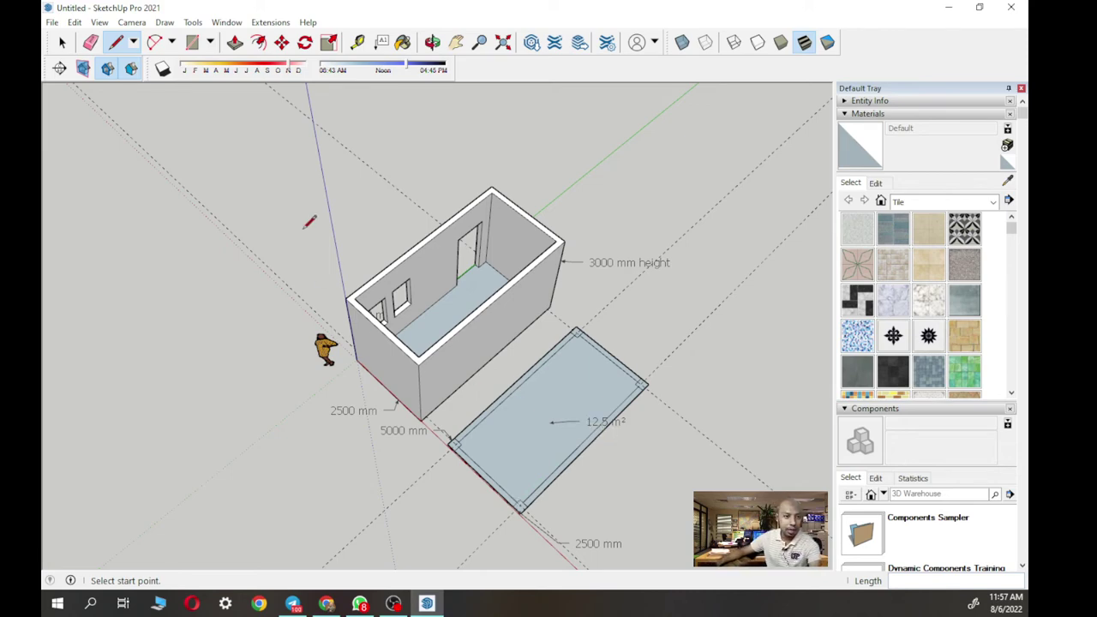
- Push/Pull the far corner square beside the walled room up 3000 mm to form a column
click(235, 42)
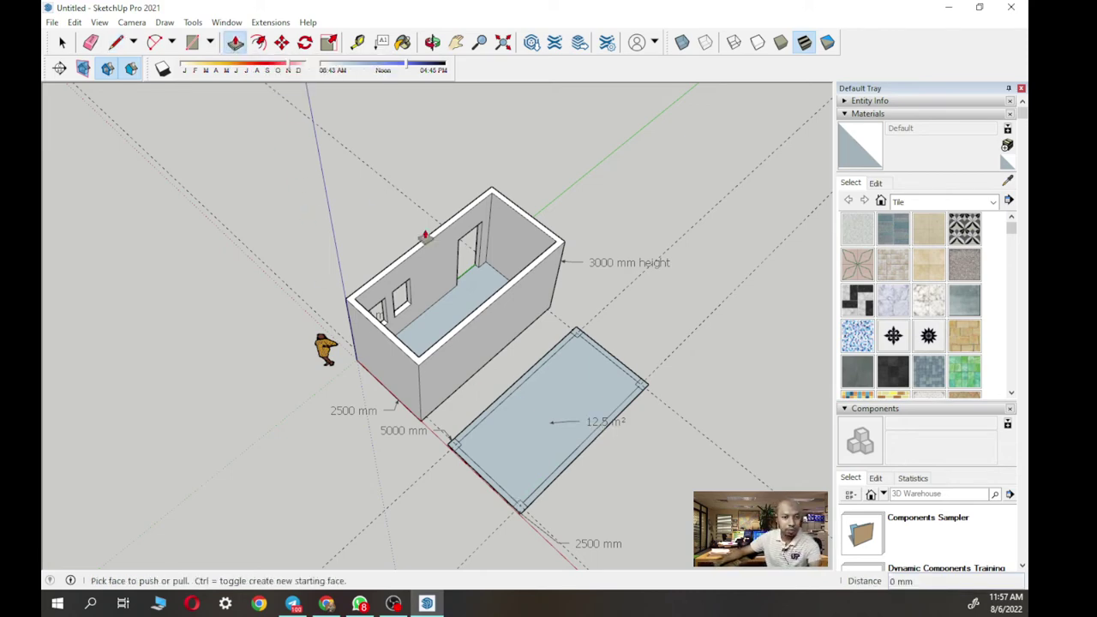
scroll(573, 336, up, 3)
scroll(571, 336, up, 2)
drag(583, 334, 606, 233)
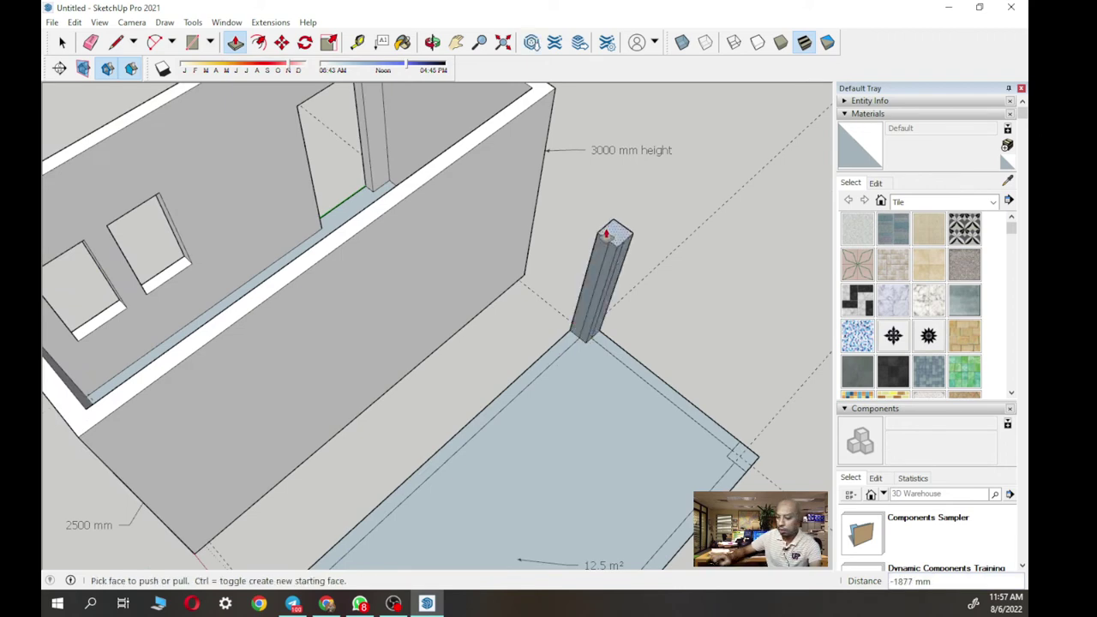
text(3000)
key(Return)
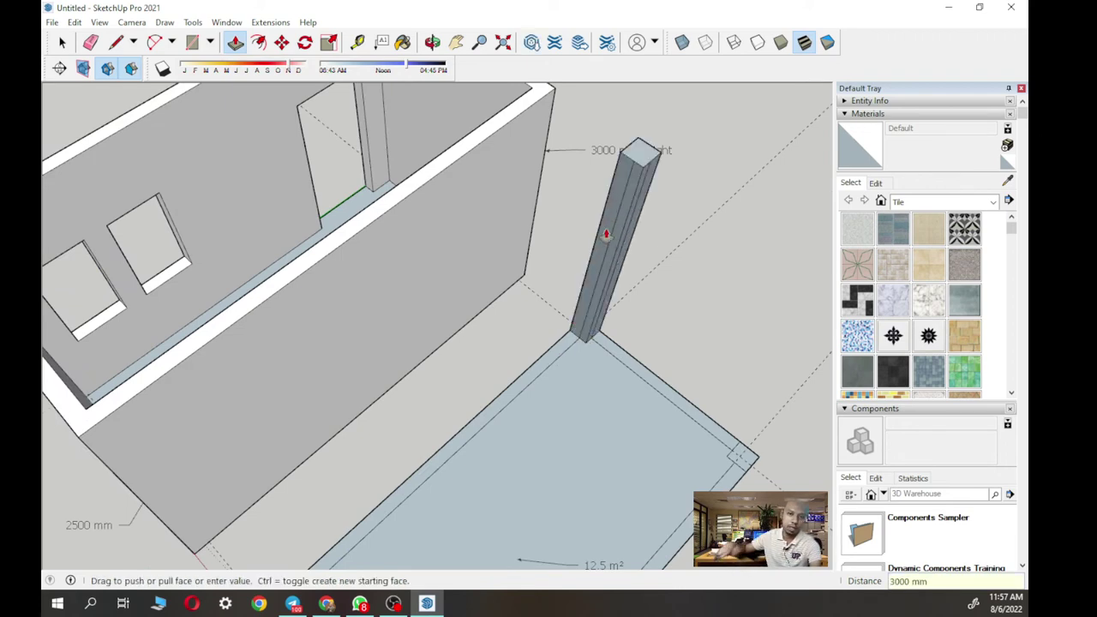
- Extrude the four perimeter wall strips and the other three corner squares to the same 3000 mm height
double_click(626, 364)
double_click(558, 354)
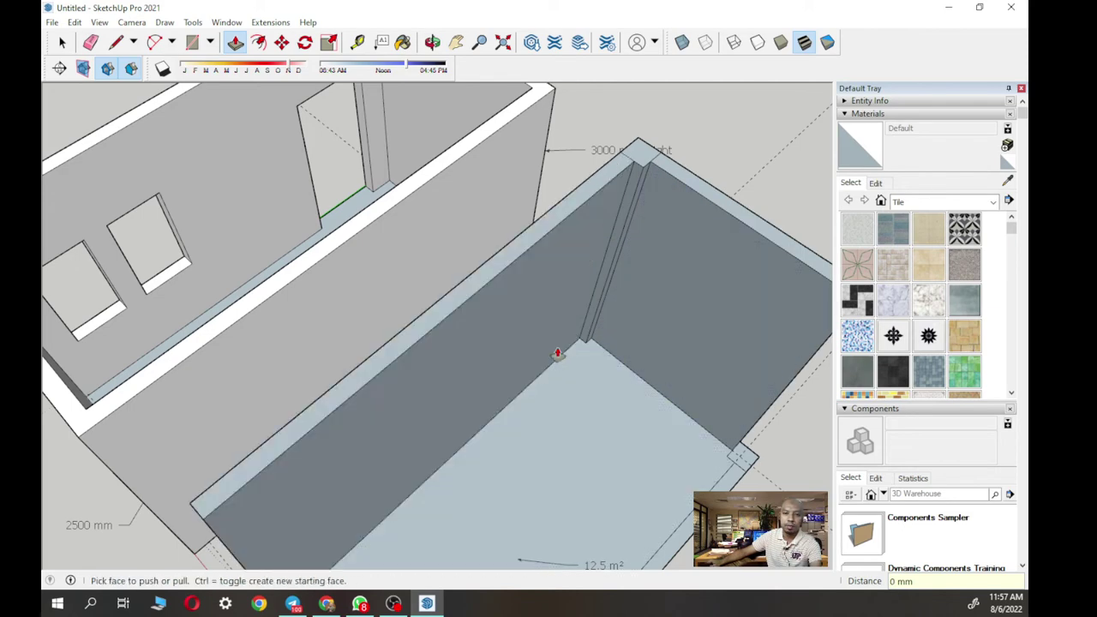
scroll(557, 353, down, 3)
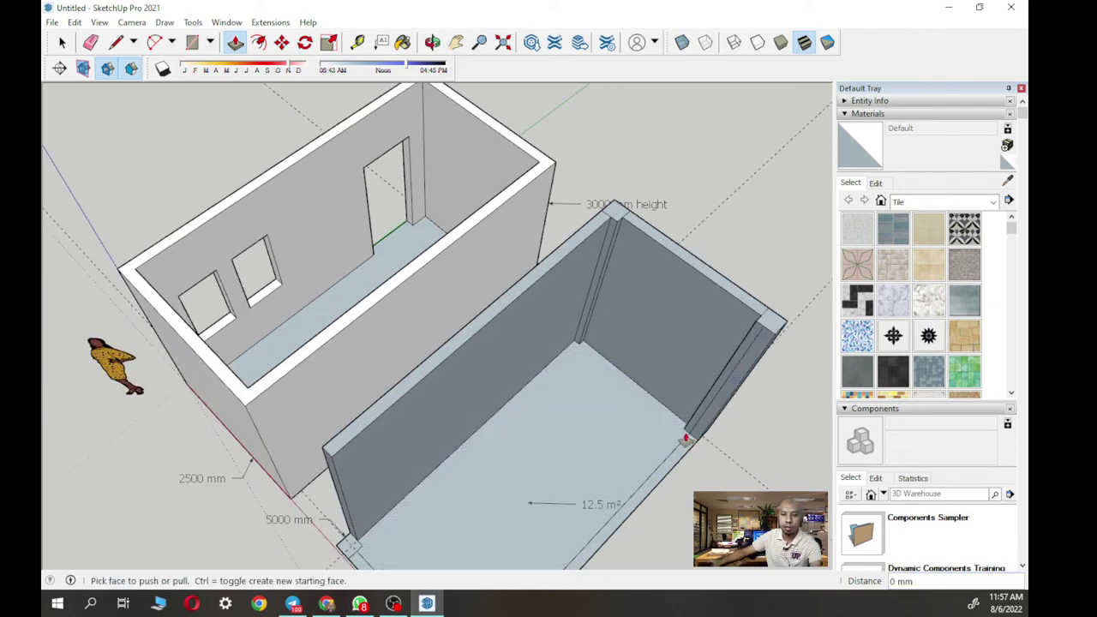
middle_drag(693, 434, 619, 276)
double_click(678, 326)
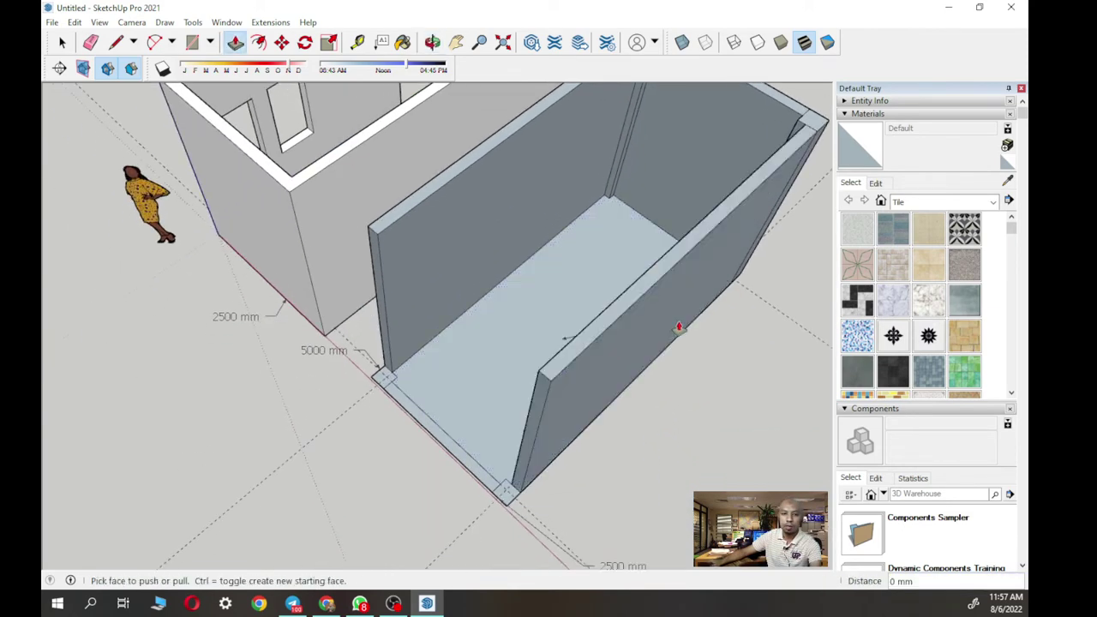
double_click(514, 497)
double_click(433, 438)
double_click(379, 385)
middle_drag(392, 385, 297, 423)
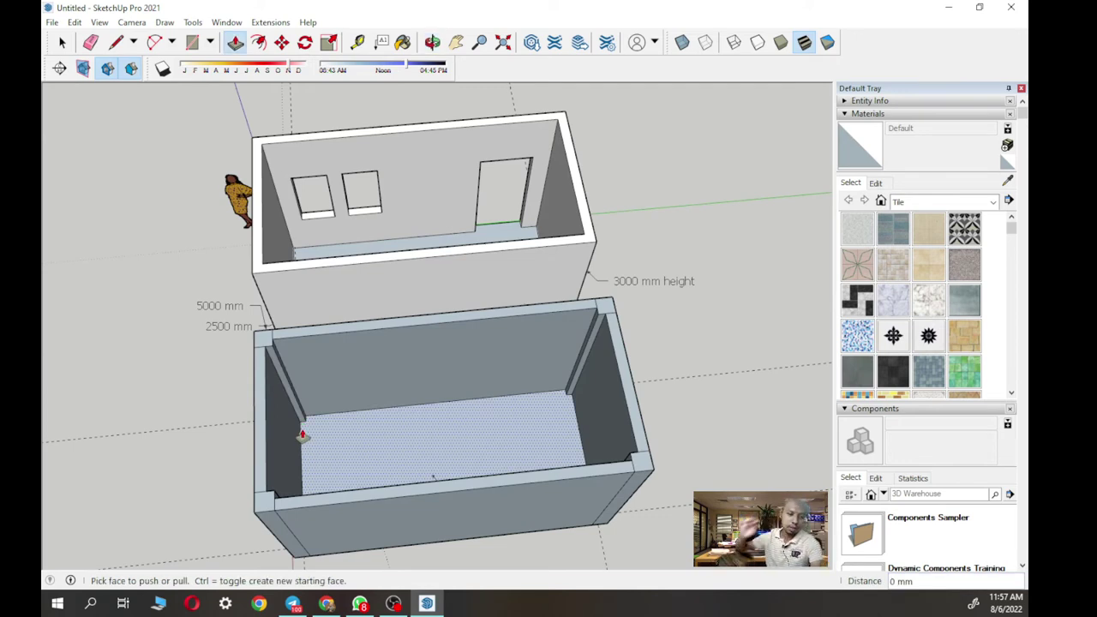
middle_drag(302, 435, 360, 435)
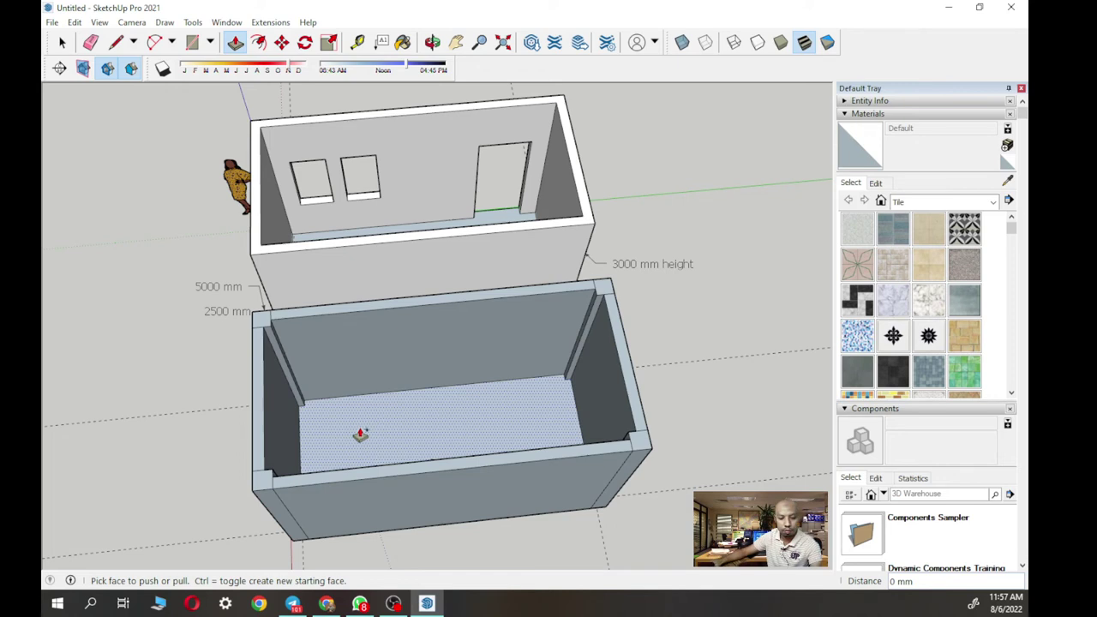
- Undo the wall and column extrusions back to the single far corner column beside the walled room
key(ctrl+z)
key(ctrl+z)
key(ctrl+z)
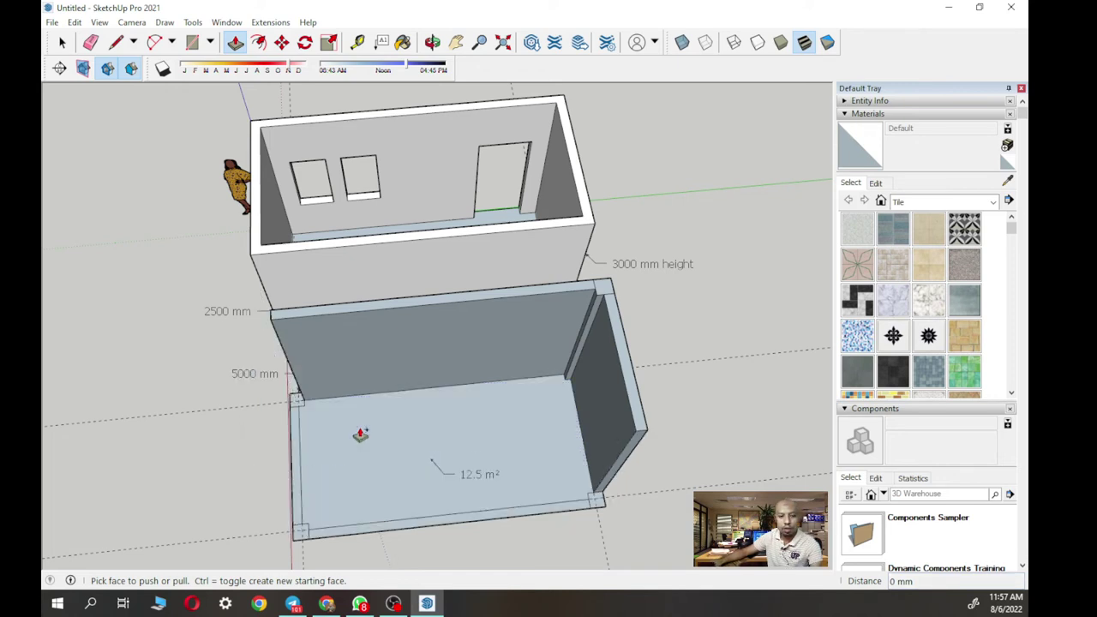
key(ctrl+z)
key(ctrl+z)
key(ctrl+z)
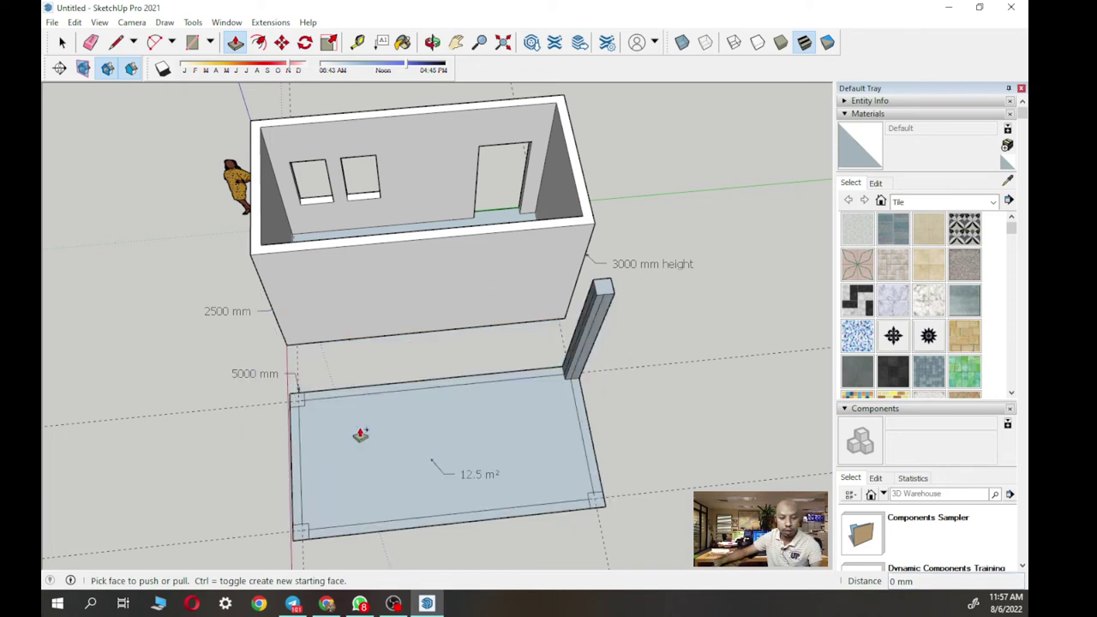
- Push/Pull the three remaining corner squares up 3000 mm, matching the height of the existing column
middle_drag(360, 435, 406, 419)
click(652, 482)
click(669, 275)
click(348, 515)
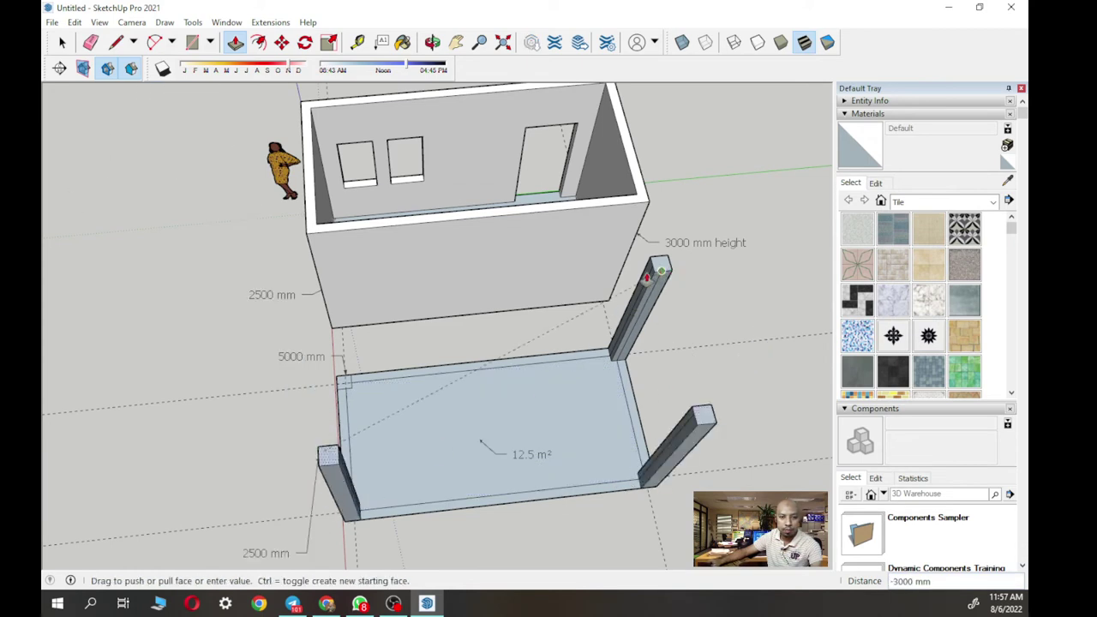
click(348, 390)
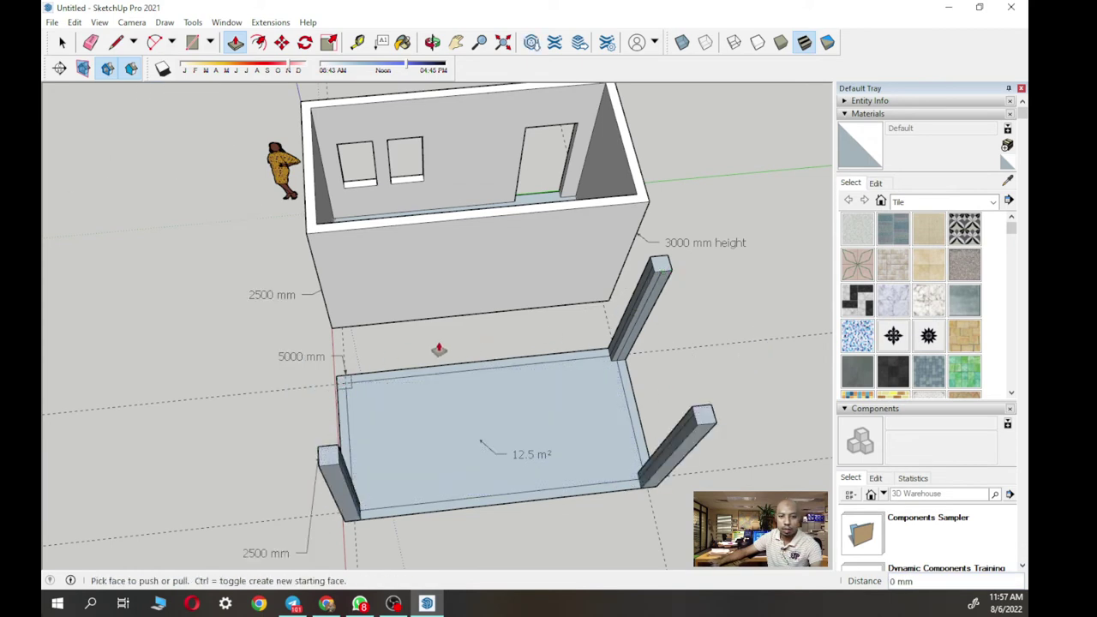
click(341, 388)
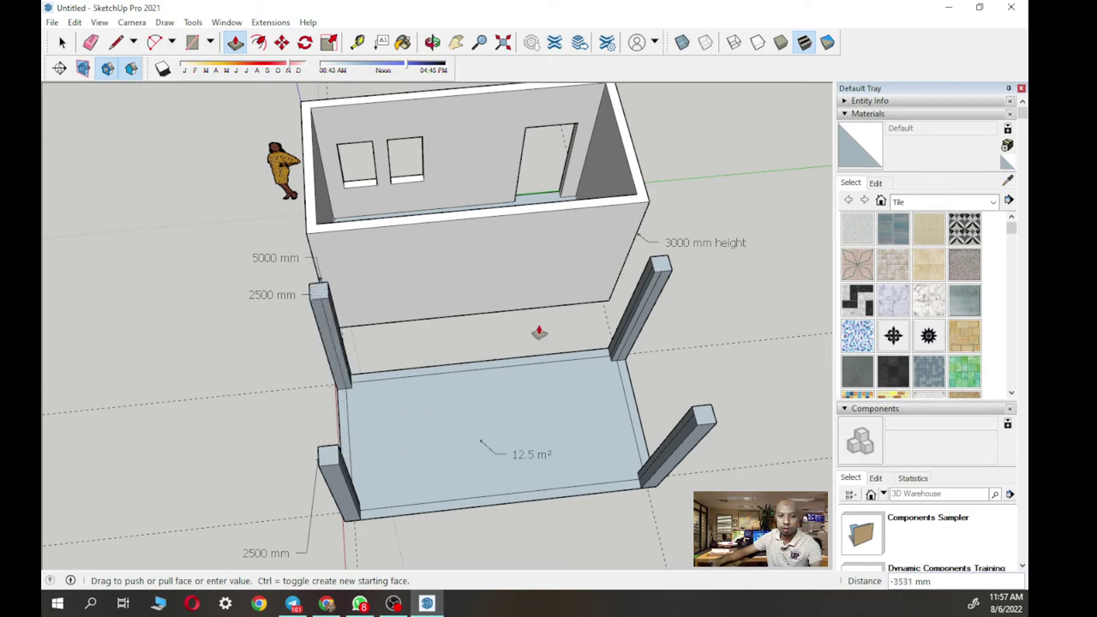
middle_drag(662, 273, 386, 209)
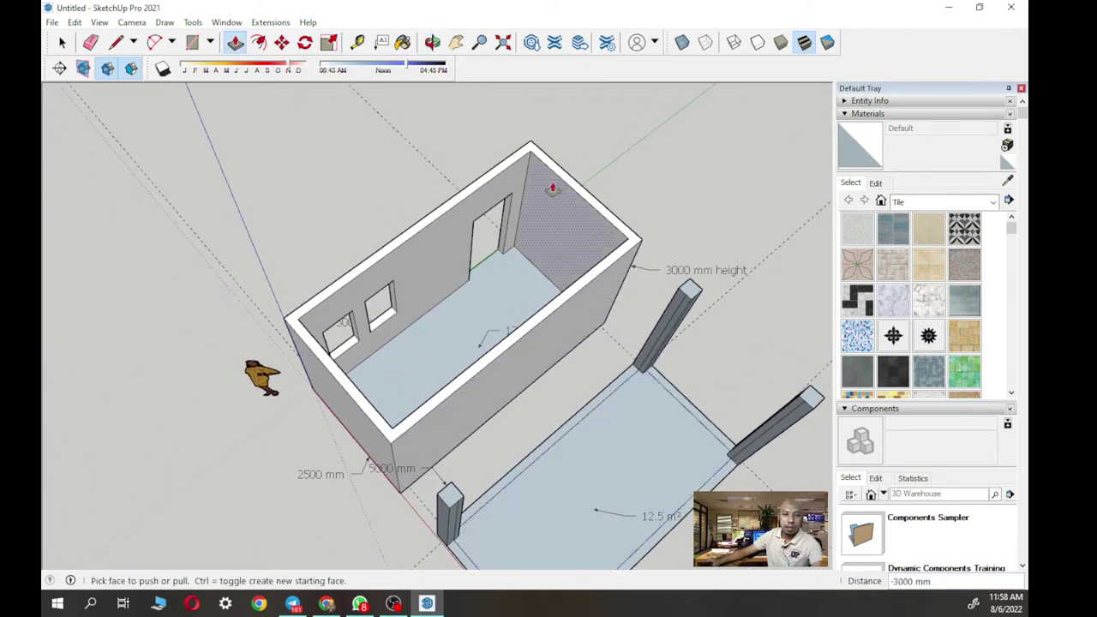
- Make a group of the column at the rectangle's far corner, on the side away from the walled room
shift+middle_drag(627, 389, 677, 291)
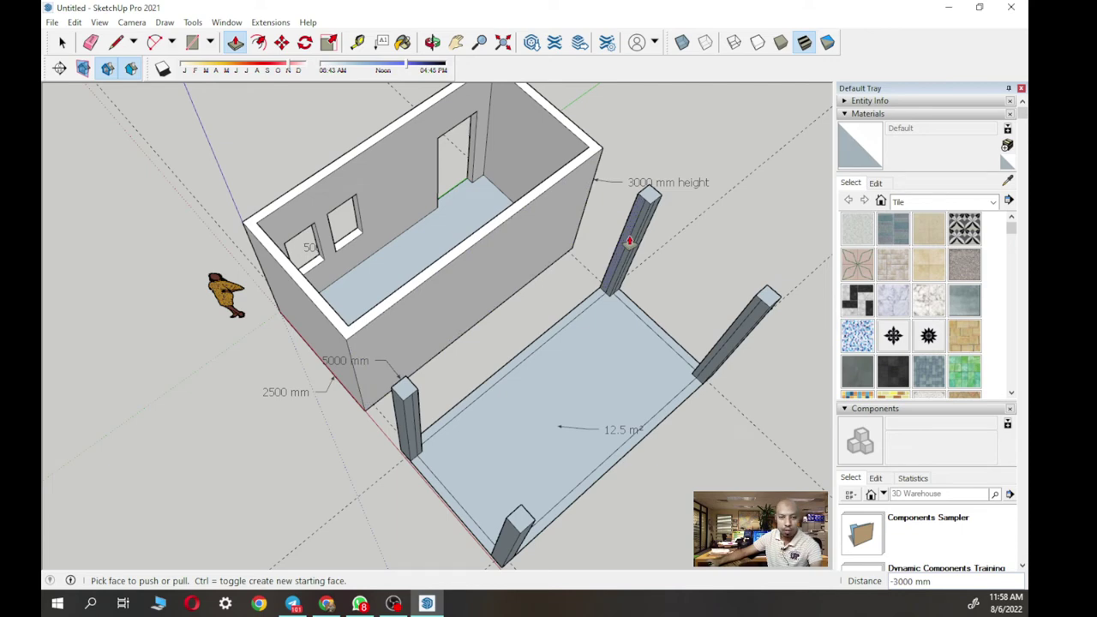
key(space)
middle_drag(599, 245, 671, 246)
drag(611, 279, 640, 338)
right_click(581, 226)
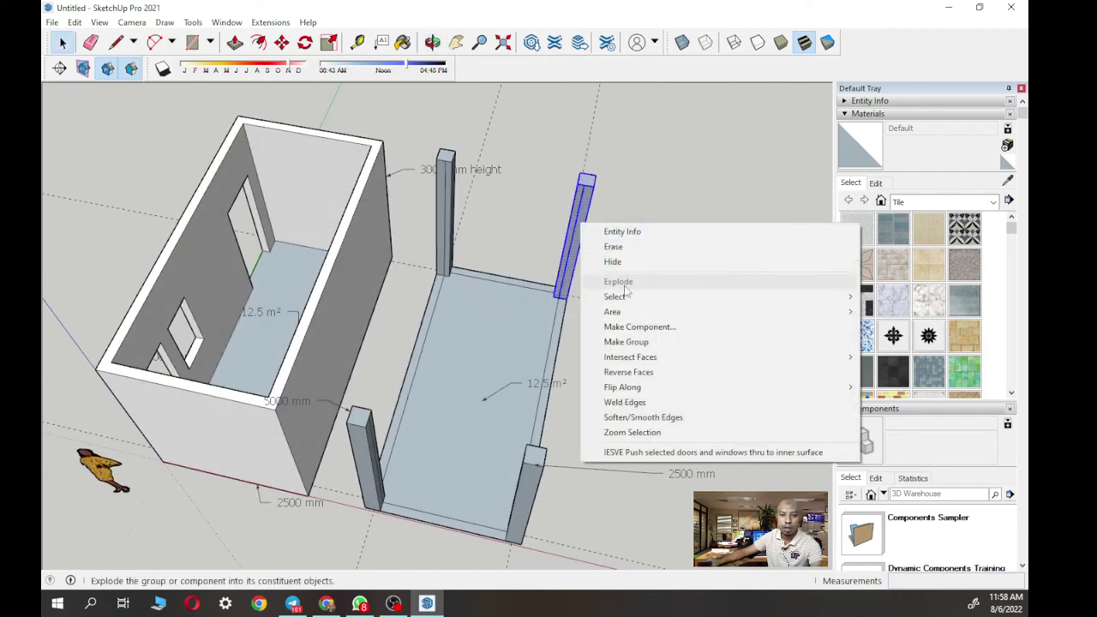
click(625, 341)
- Make a group of the column at the rectangle's far corner beside the walled room
drag(420, 150, 485, 310)
right_click(452, 217)
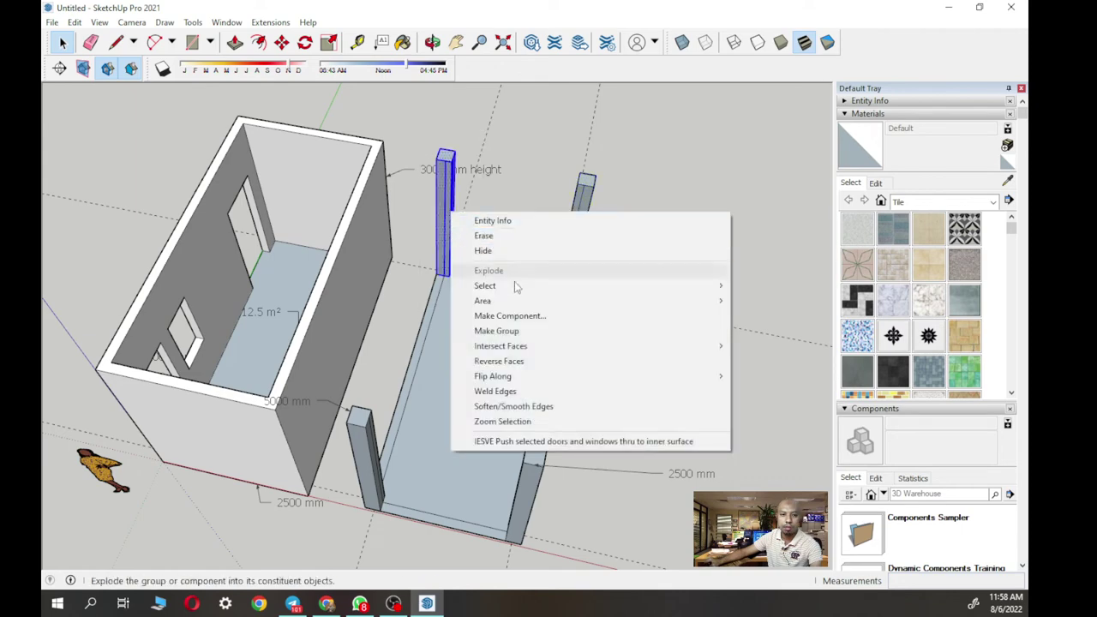
click(513, 331)
middle_drag(519, 360, 722, 291)
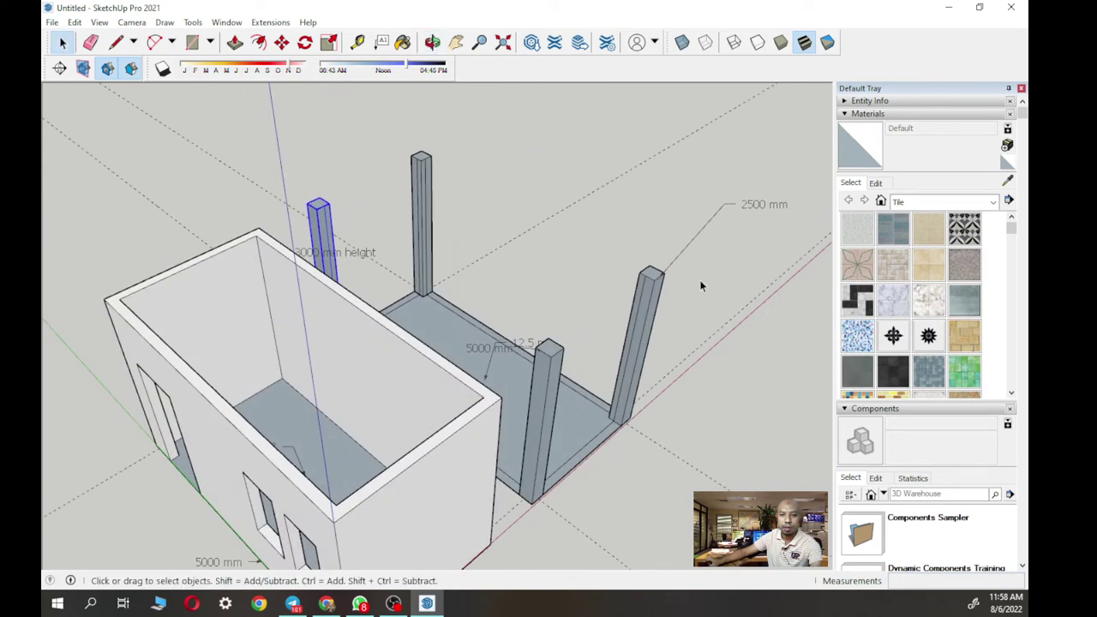
- Make a group of the column at the rectangle's near corner, on the side away from the walled room
drag(611, 250, 691, 477)
drag(653, 392, 679, 446)
middle_drag(678, 446, 642, 311)
right_click(566, 338)
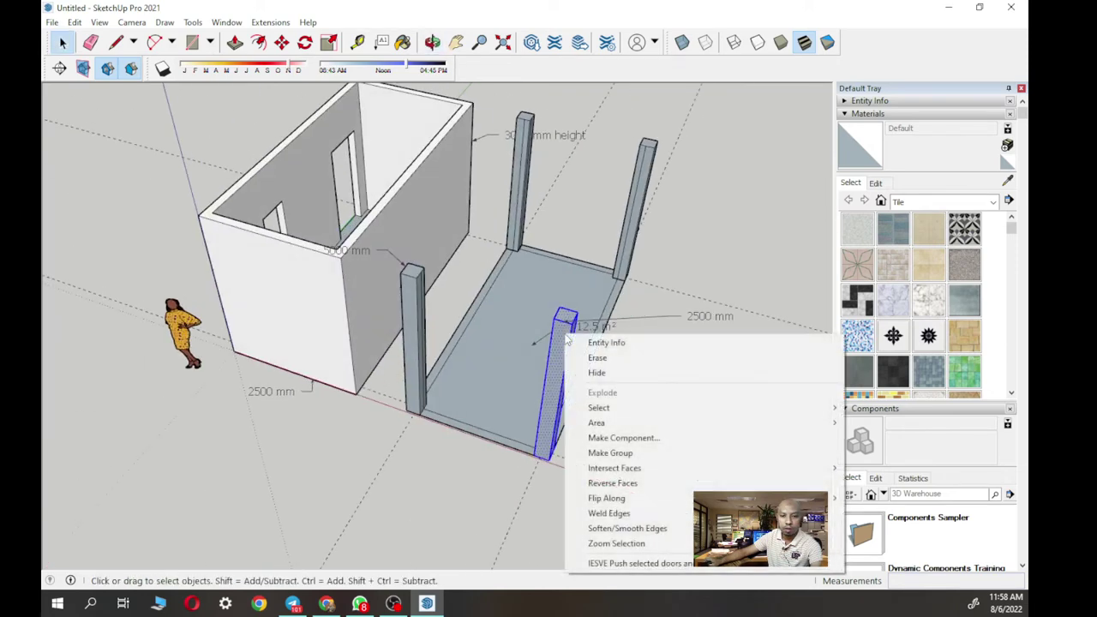
click(610, 452)
- Make a group of the last ungrouped column, at the near corner beside the walled room
middle_drag(492, 385, 426, 343)
drag(402, 296, 500, 482)
right_click(456, 366)
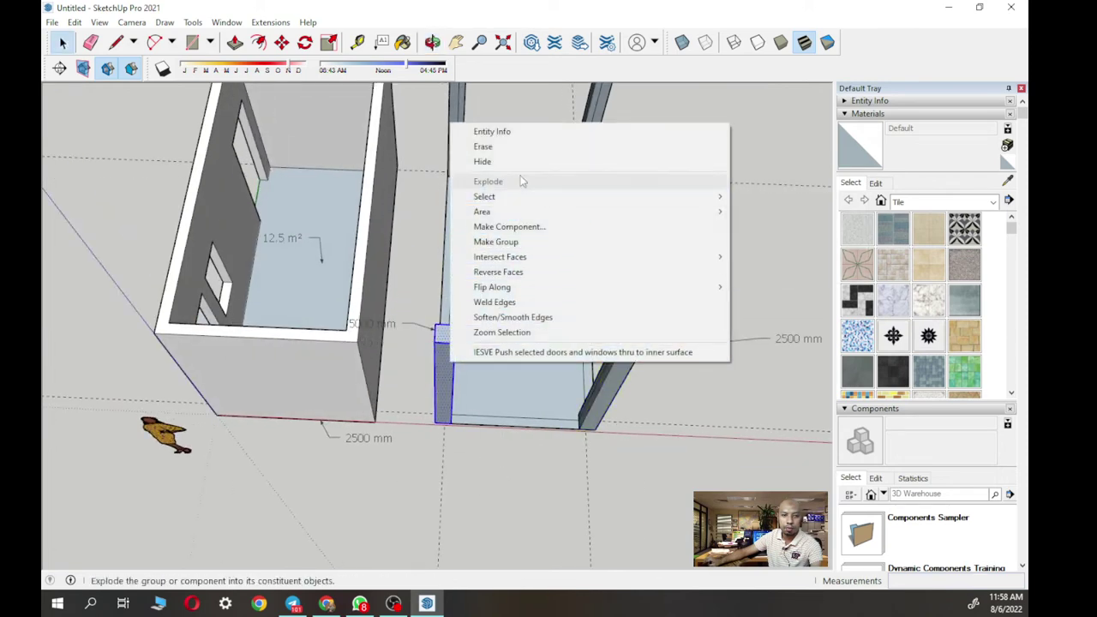
click(512, 241)
middle_drag(515, 242, 507, 326)
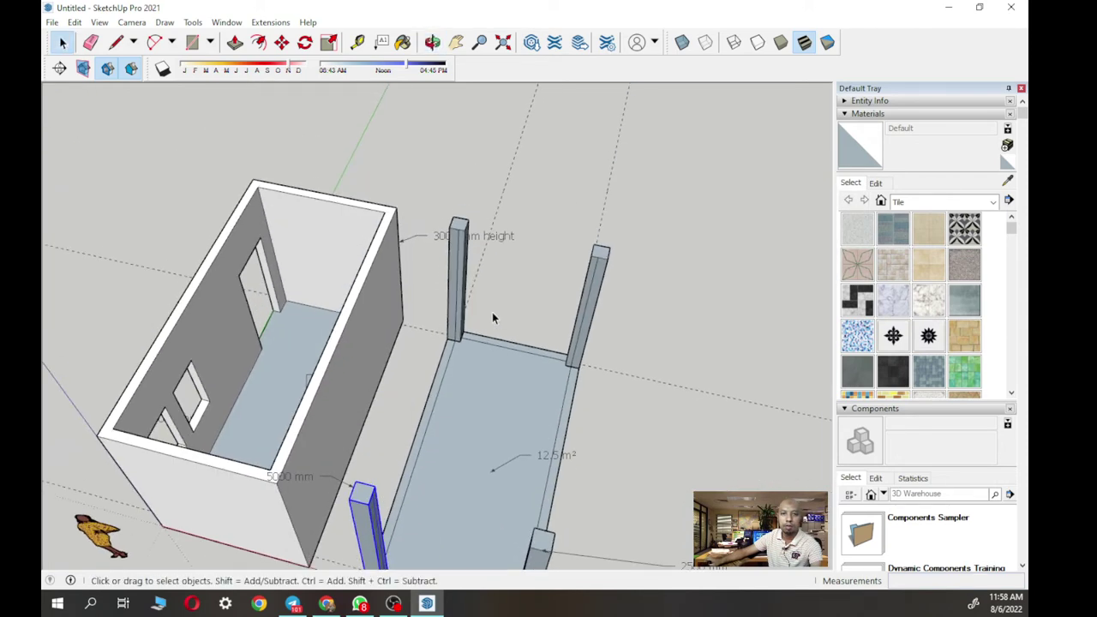
- Open the grouped far corner column beside the walled room for inspection and exit the group again
middle_drag(610, 318, 446, 283)
double_click(546, 214)
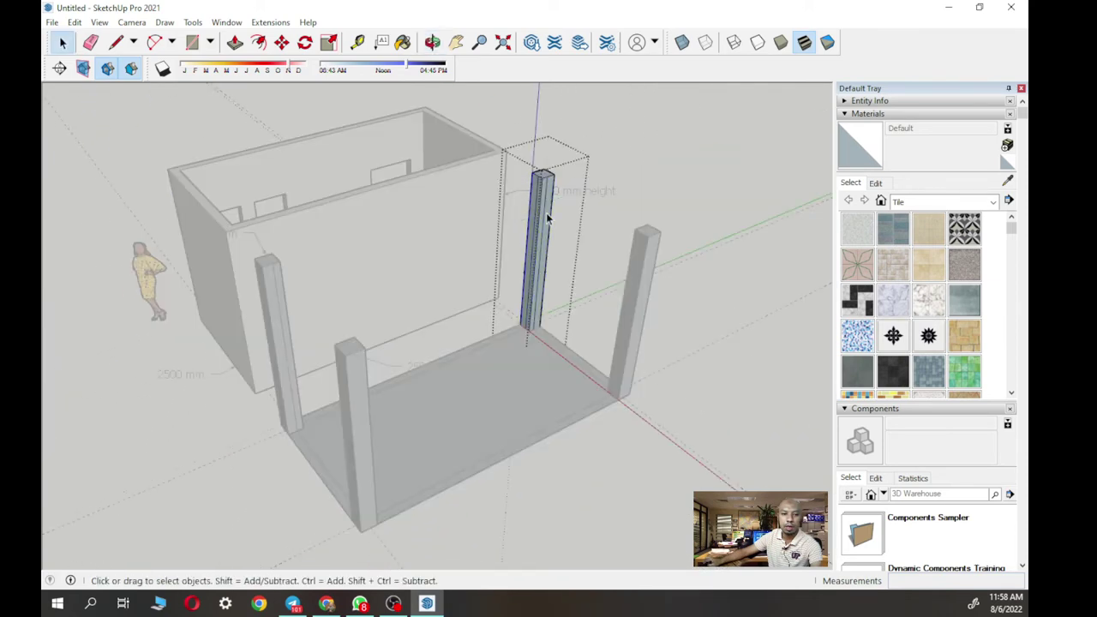
click(649, 131)
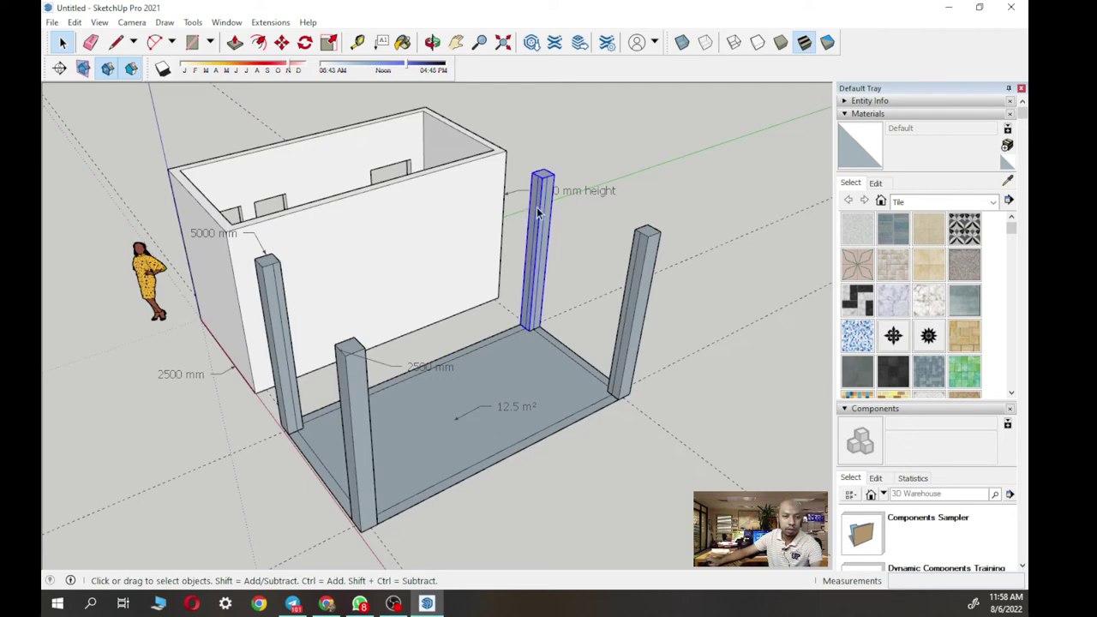
scroll(538, 212, up, 5)
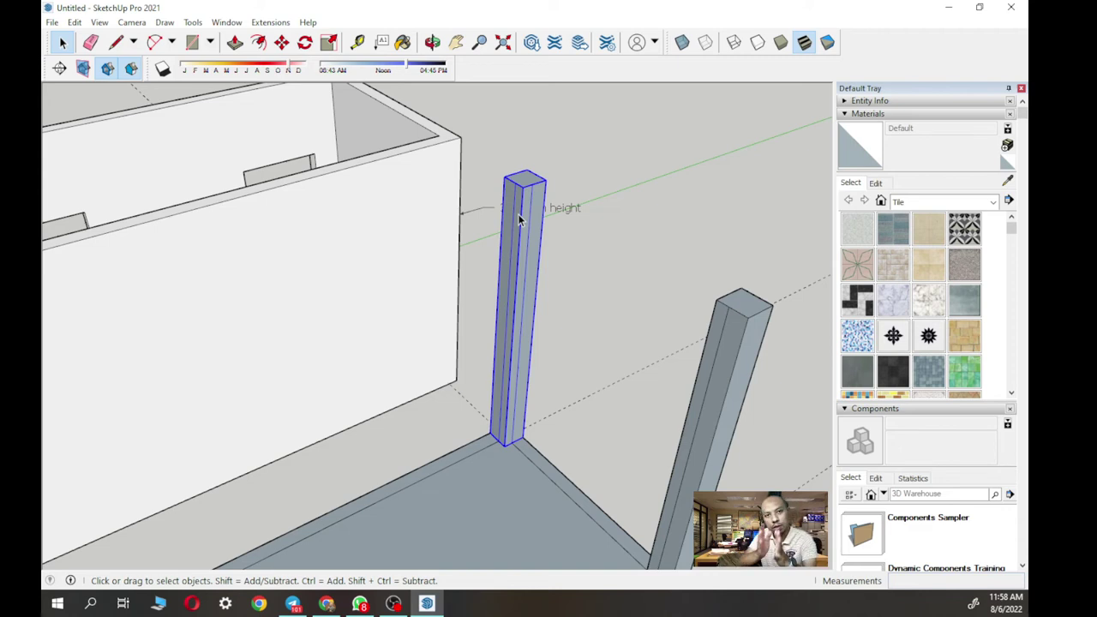
middle_drag(509, 215, 468, 235)
scroll(527, 205, up, 3)
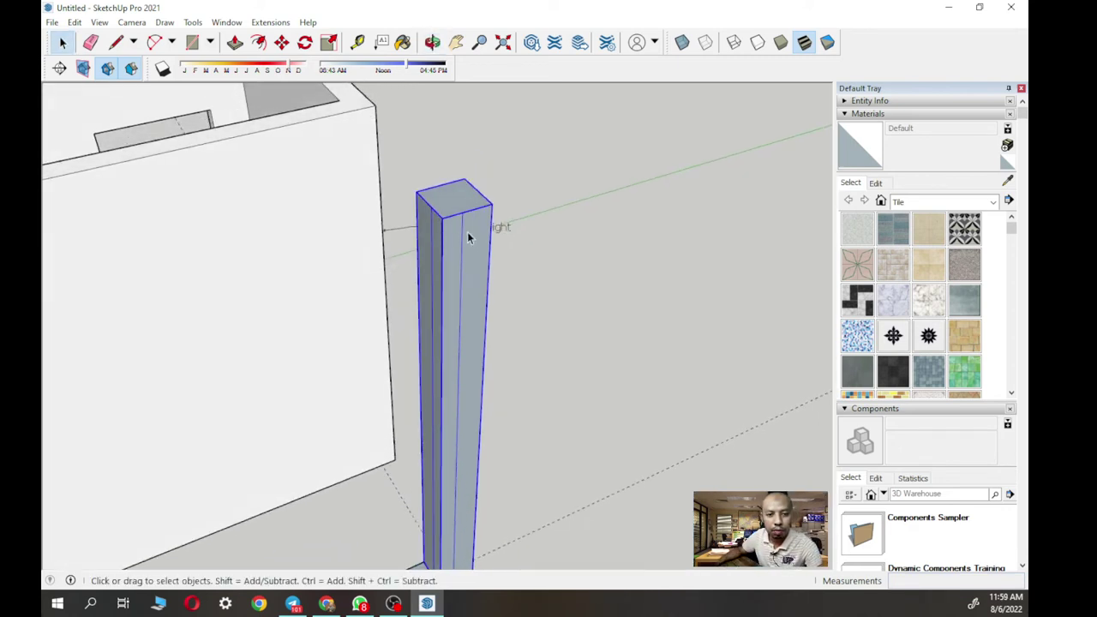
scroll(472, 240, down, 3)
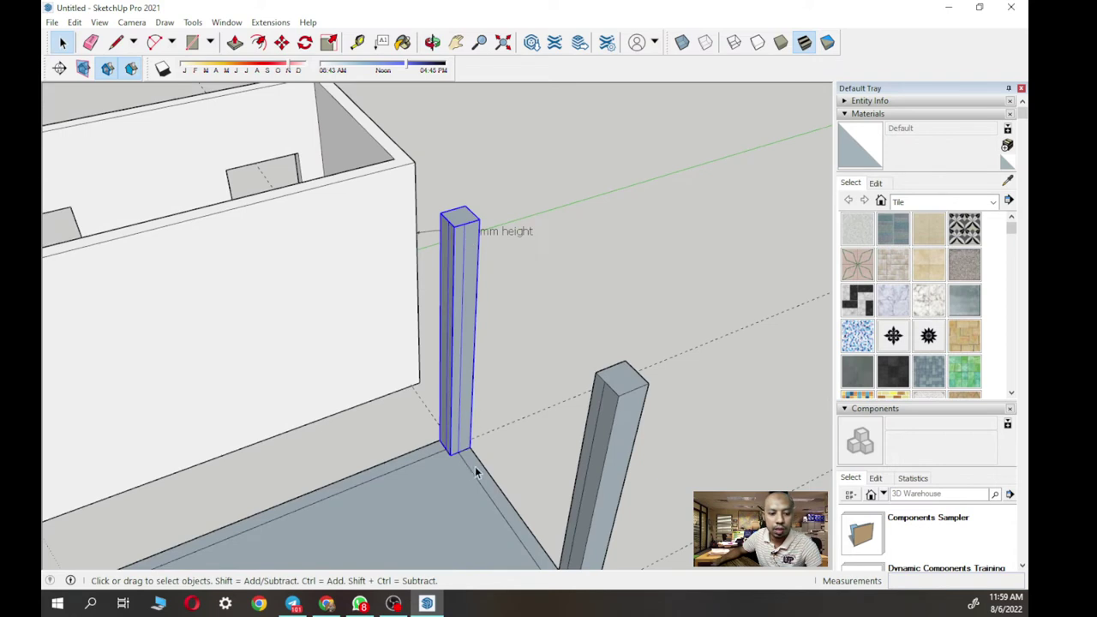
scroll(463, 247, up, 4)
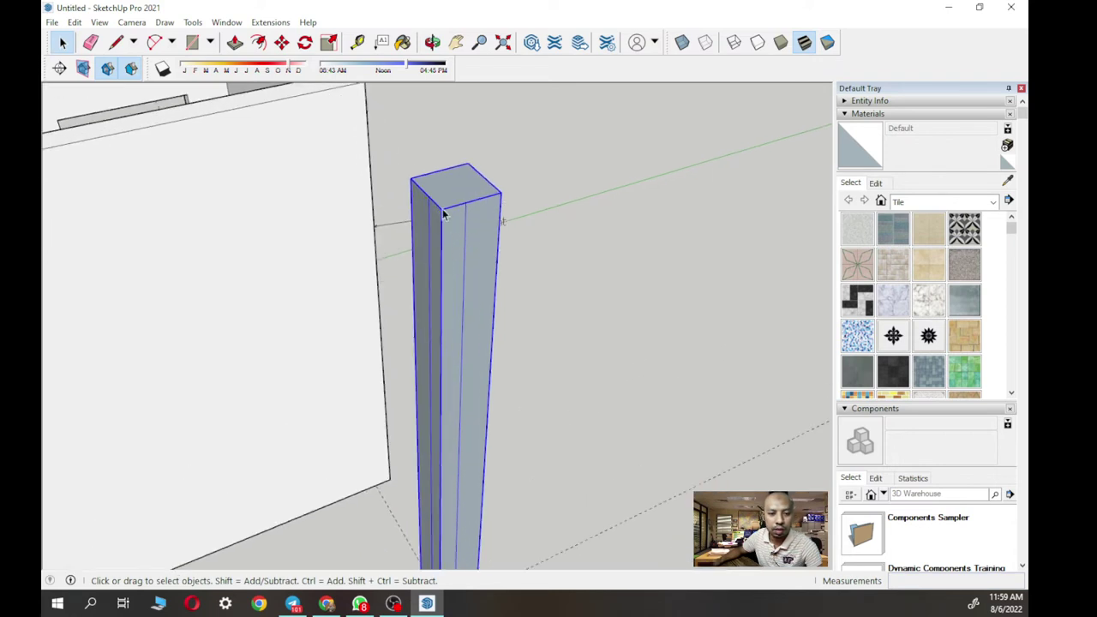
scroll(456, 378, down, 4)
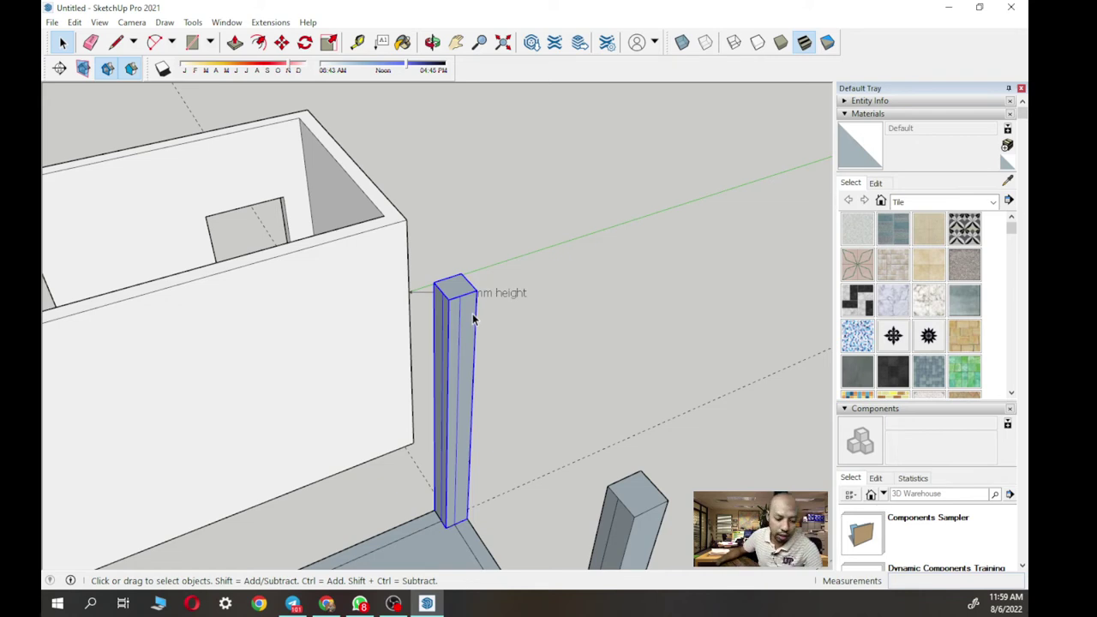
scroll(454, 324, up, 5)
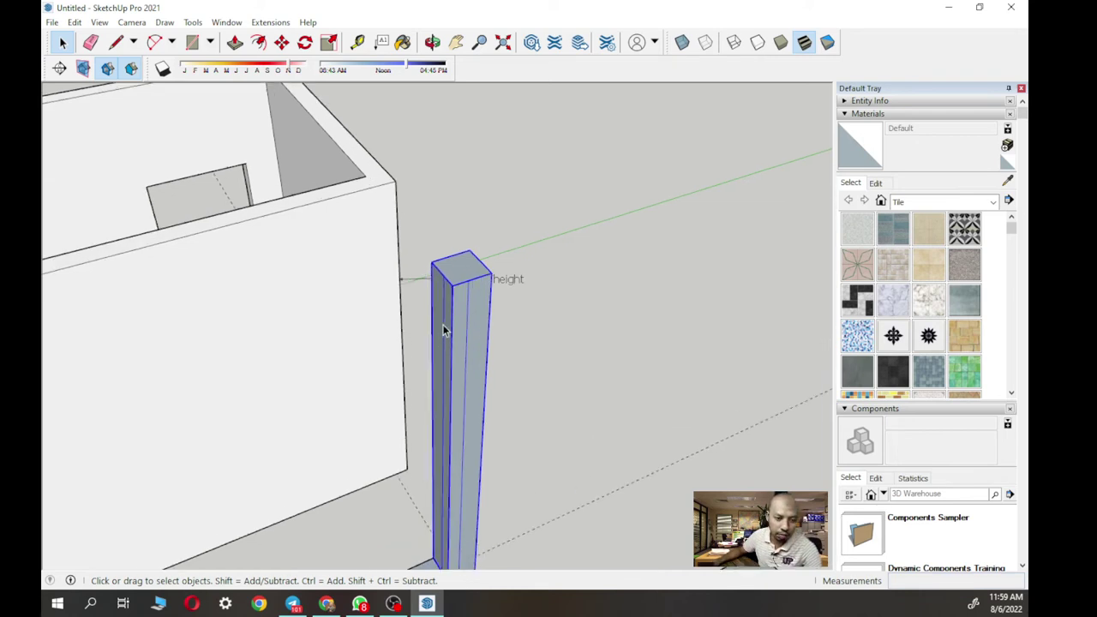
- Place a guide 300 mm below the top edge of the selected column, on the face toward the other far column
click(360, 44)
click(472, 236)
click(484, 289)
click(492, 226)
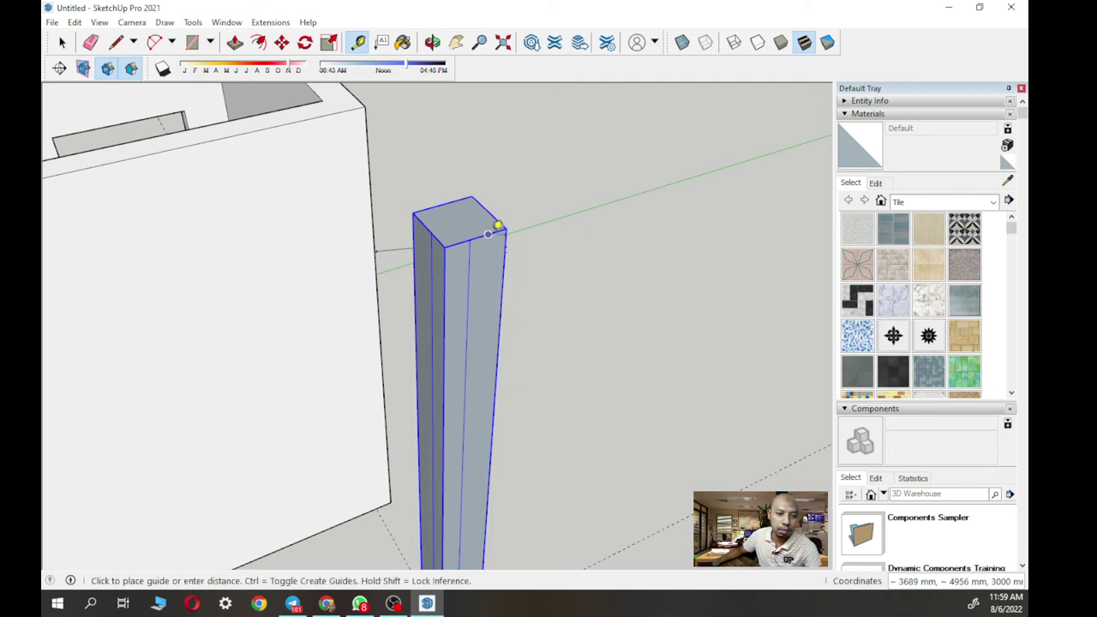
key(Escape)
click(469, 240)
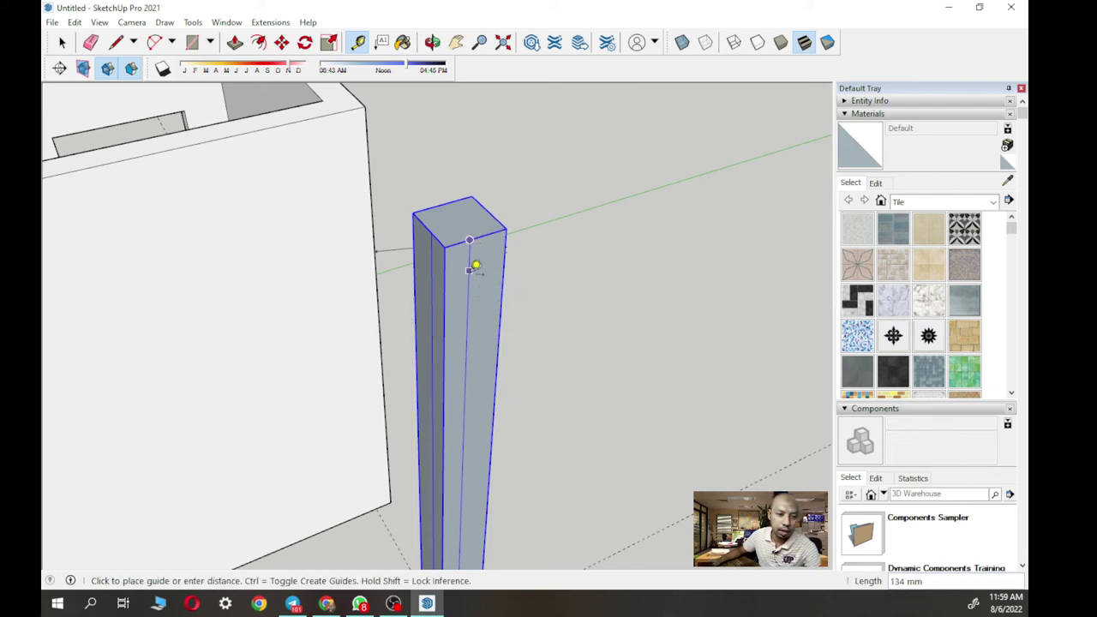
key(Escape)
click(488, 234)
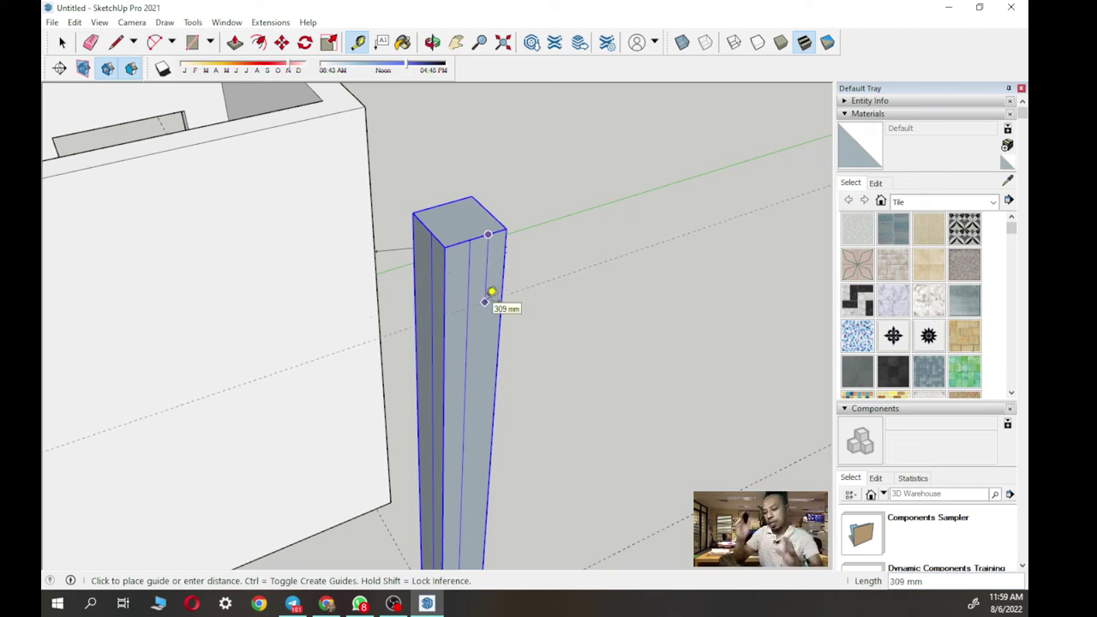
key(Return)
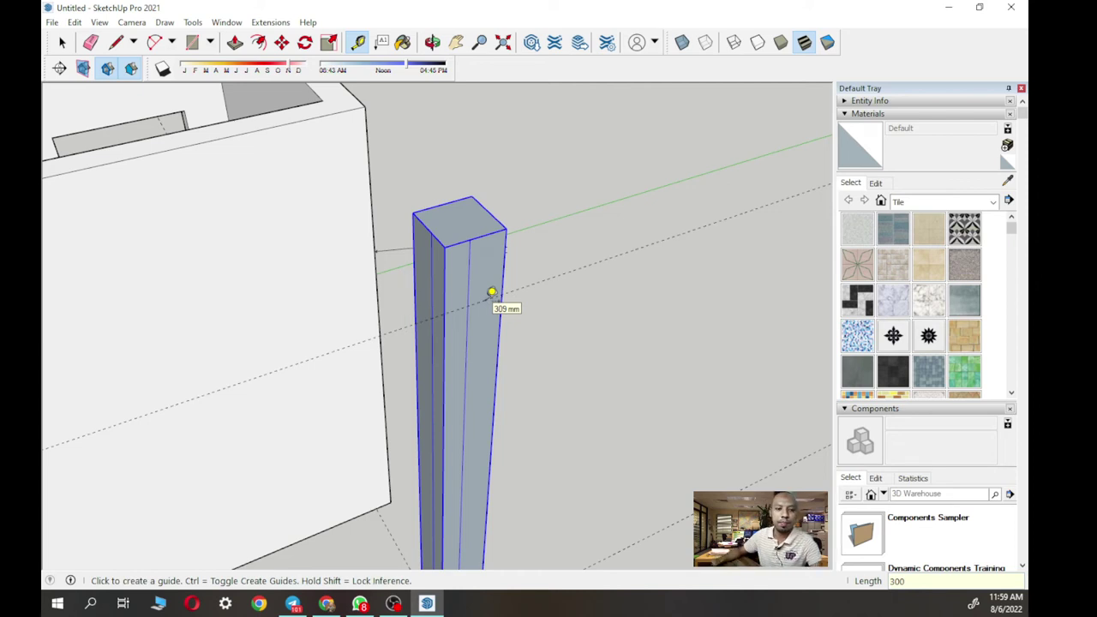
- Draw a 300 × 250 mm rectangle on that column face, between its top edge and the guide
scroll(502, 290, down, 2)
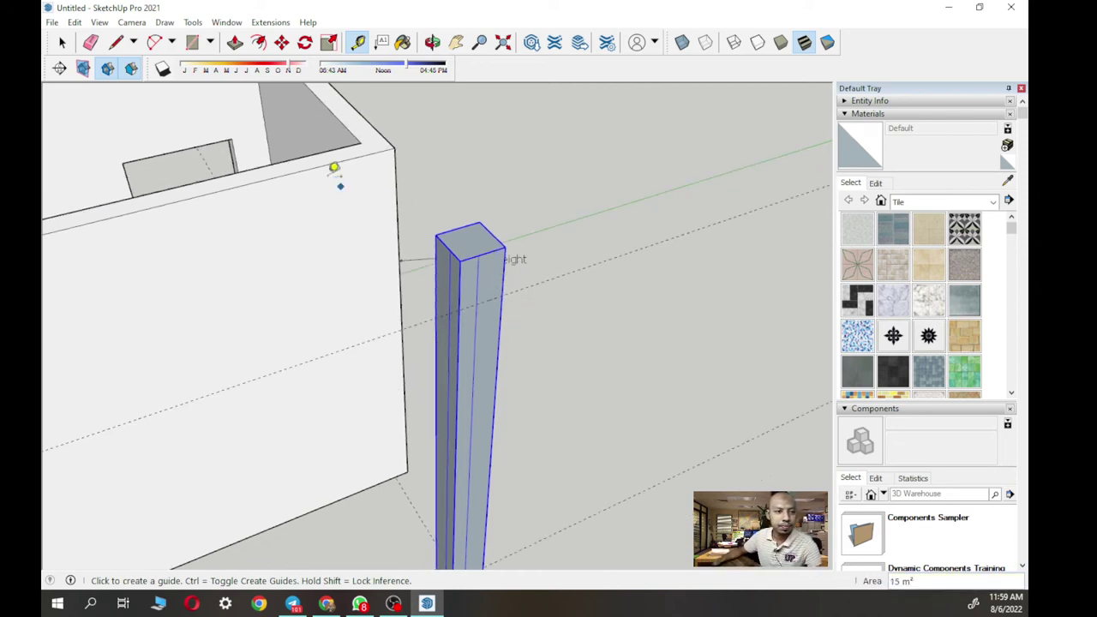
click(192, 42)
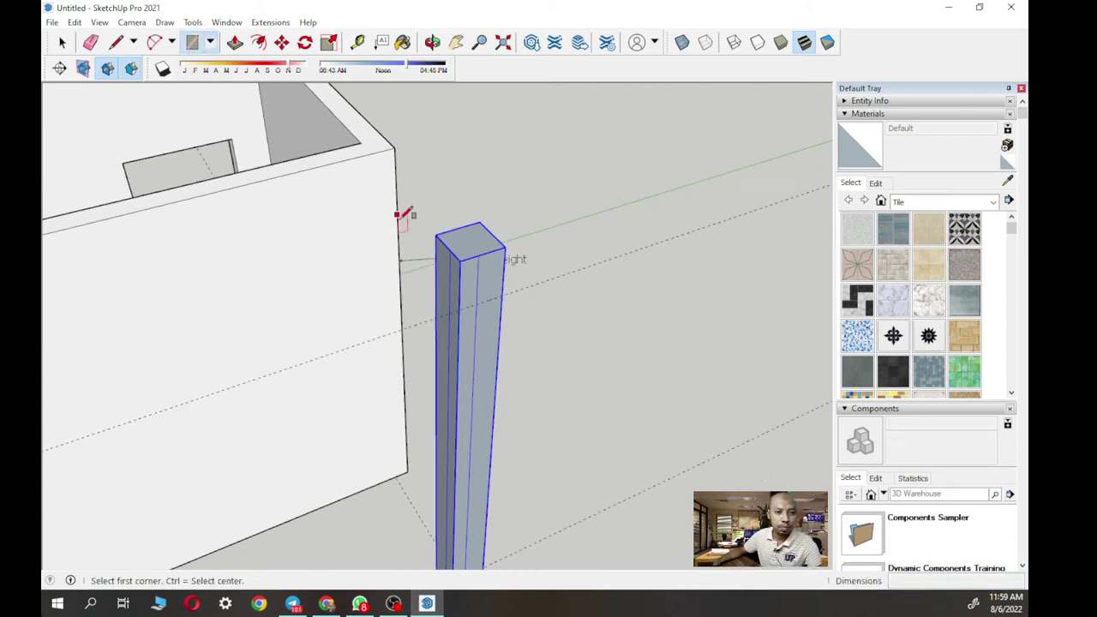
click(461, 261)
click(502, 294)
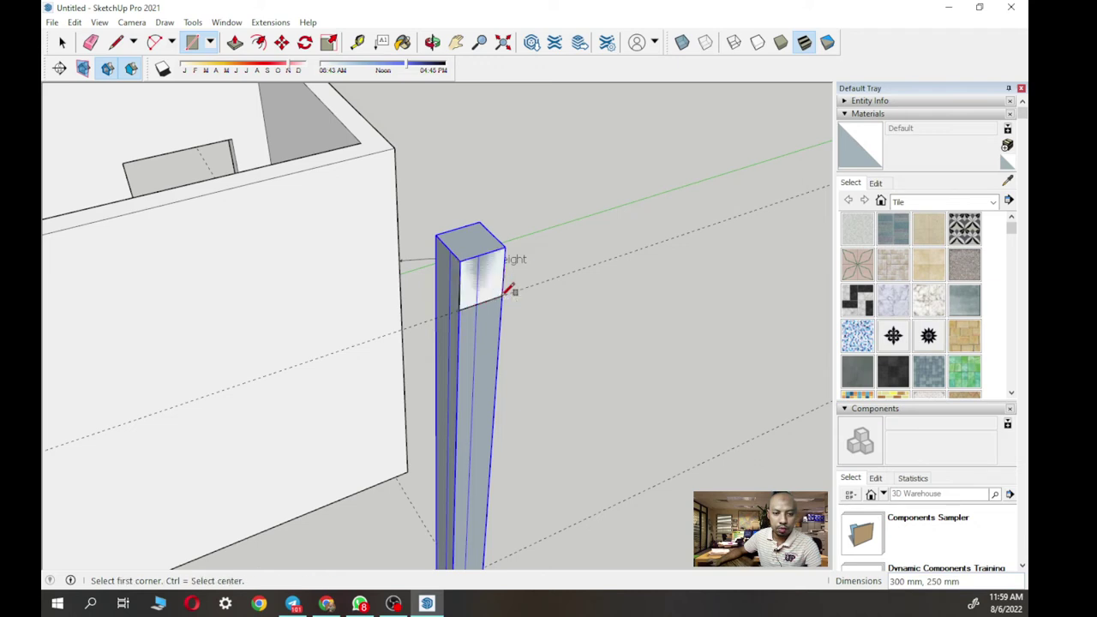
- Push/pull the white rectangle at the top of the column 2000 mm to the facing column to form a short beam
scroll(504, 296, down, 3)
mouse_move(503, 311)
middle_down()
mouse_move(507, 300)
mouse_move(486, 304)
middle_up()
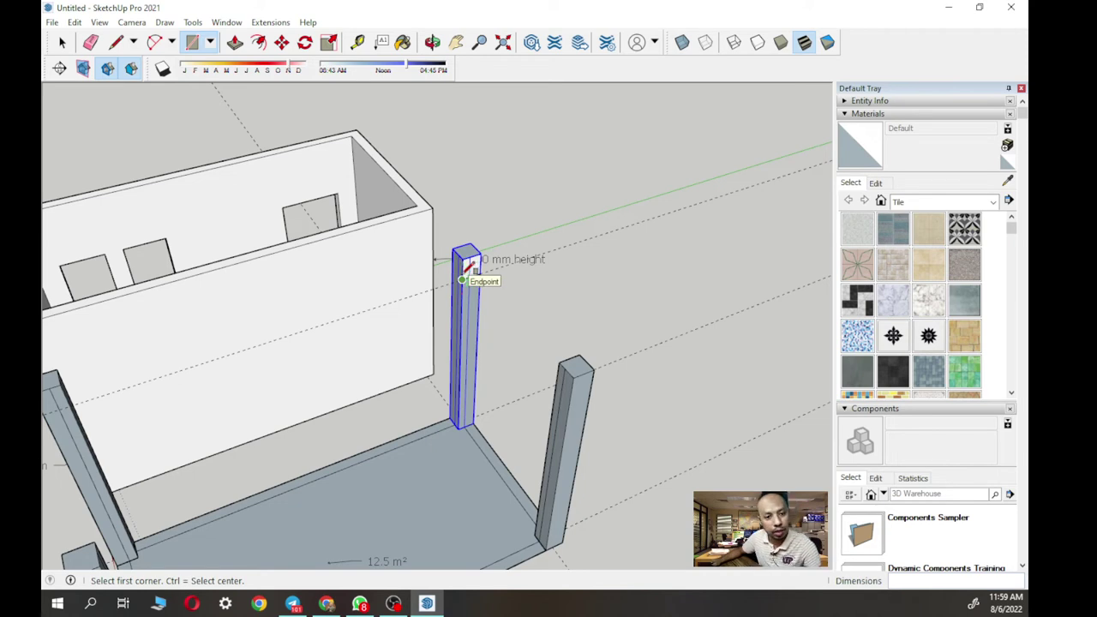
click(235, 42)
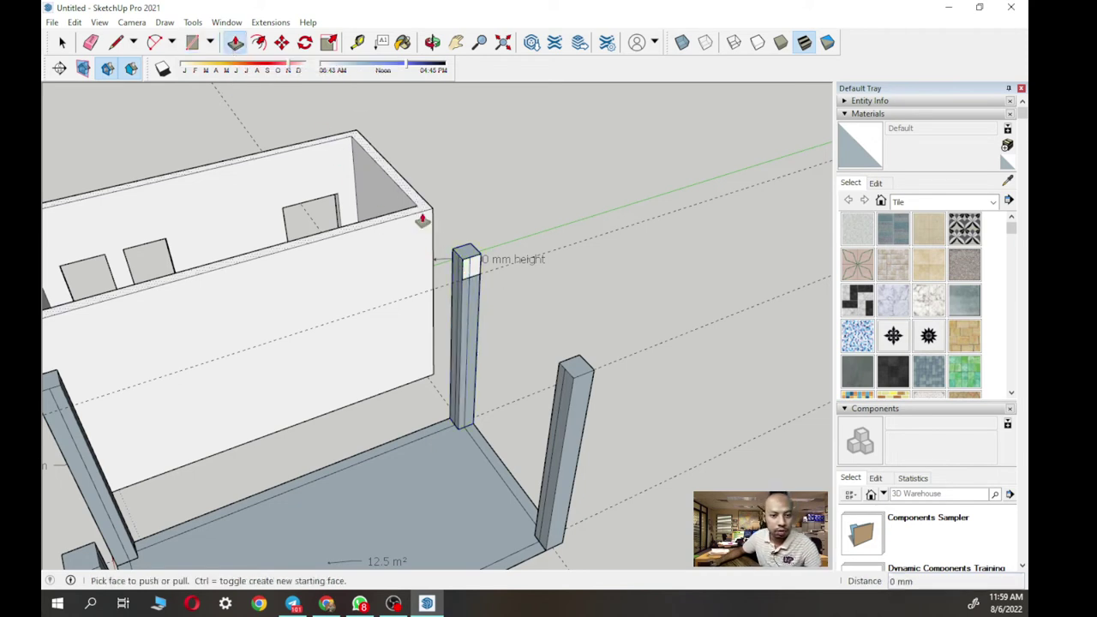
drag(471, 269, 551, 372)
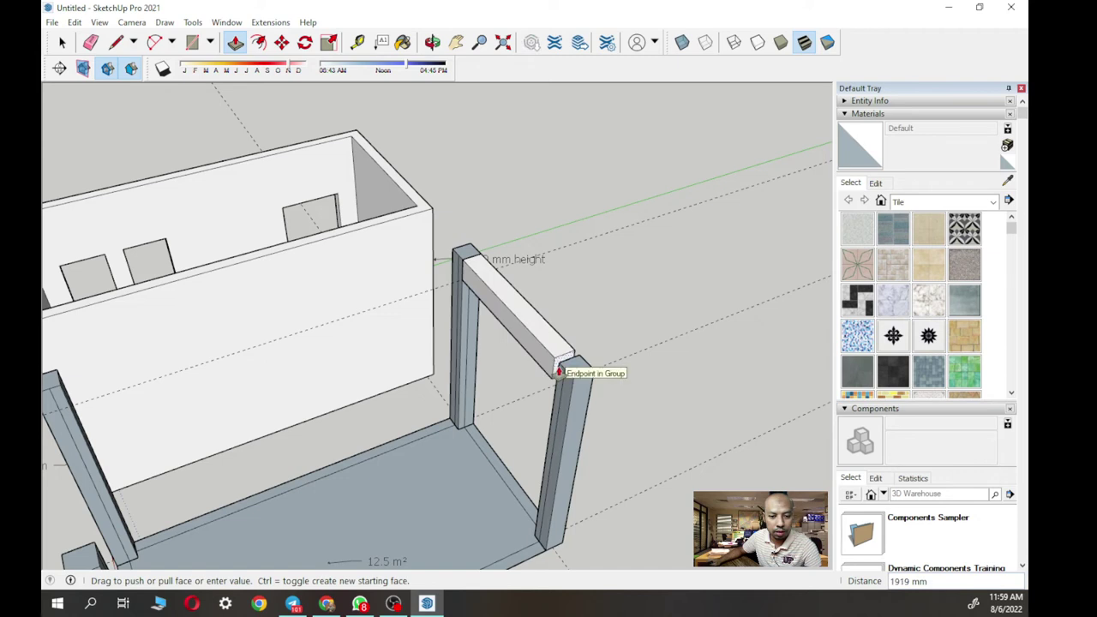
drag(563, 371, 578, 362)
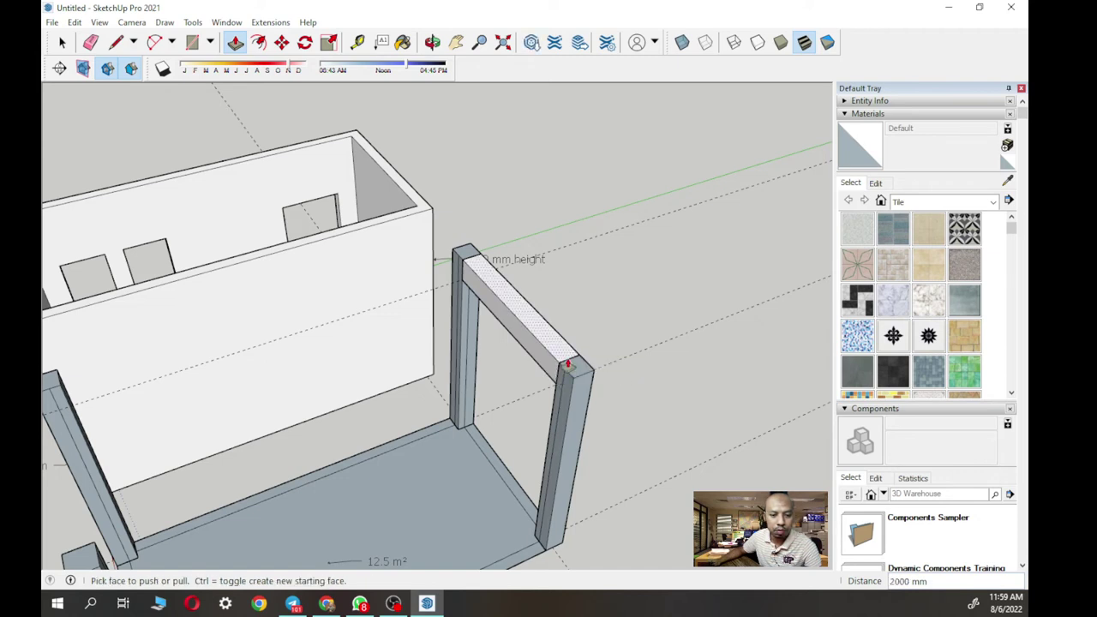
- Select all the geometry of the new short beam between the two columns and make it a group
scroll(566, 364, down, 3)
middle_drag(534, 318, 360, 317)
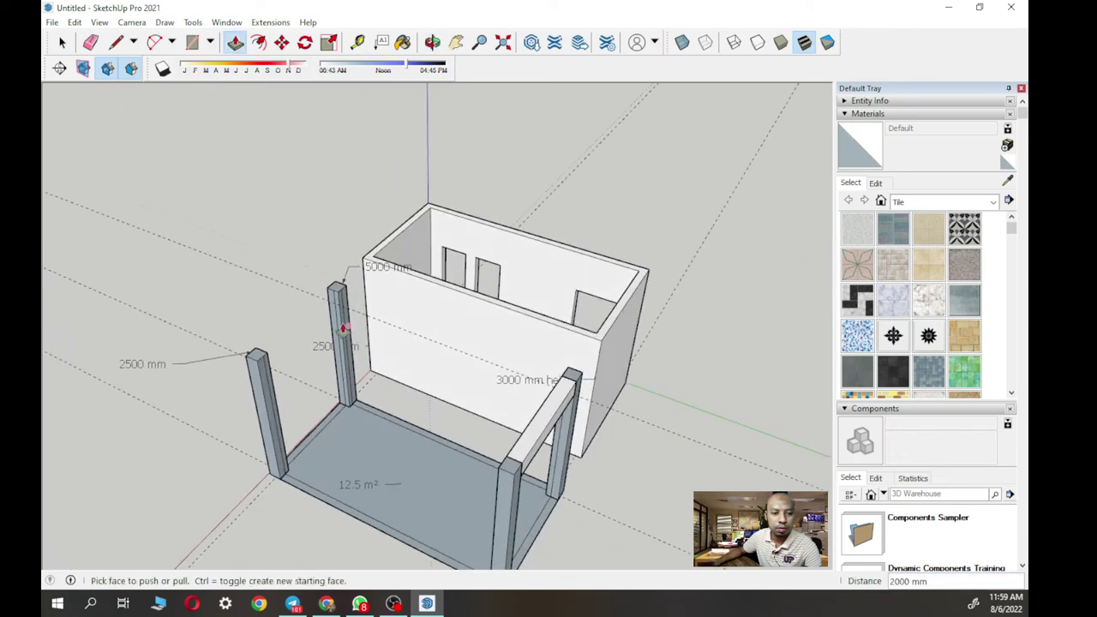
scroll(306, 235, up, 3)
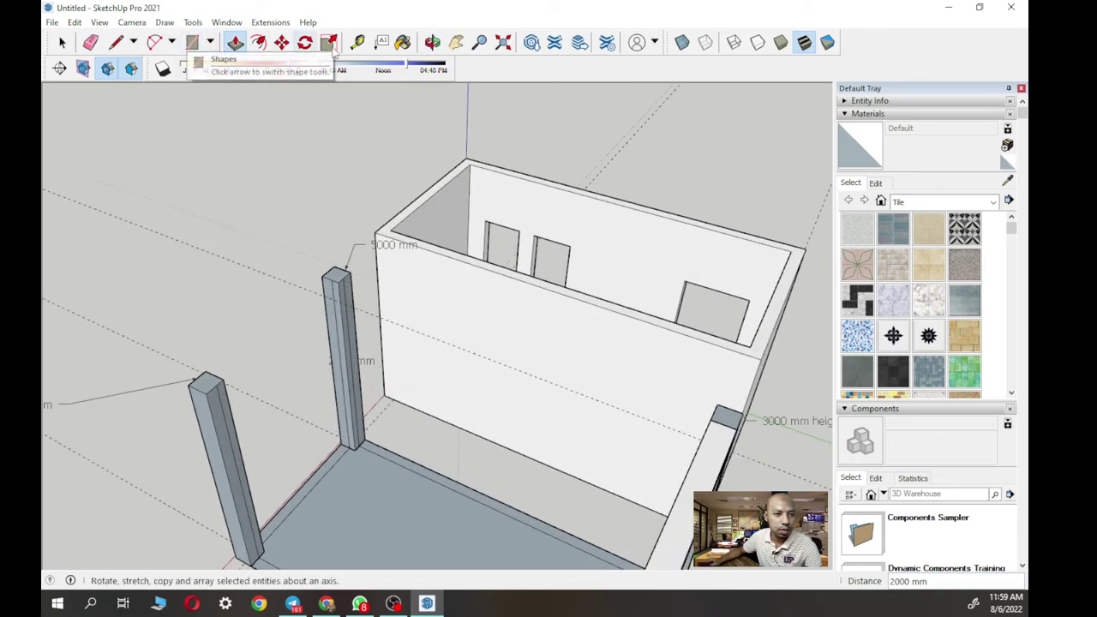
middle_drag(363, 186, 632, 321)
scroll(635, 186, up, 5)
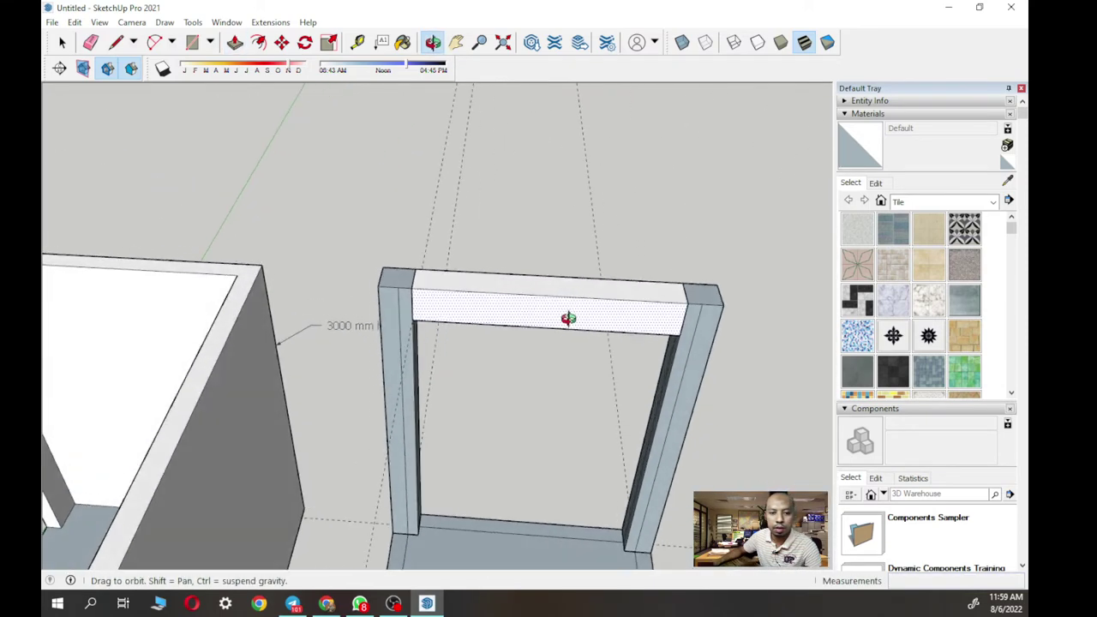
click(62, 42)
drag(385, 248, 725, 372)
middle_drag(725, 372, 556, 360)
middle_drag(105, 183, 310, 168)
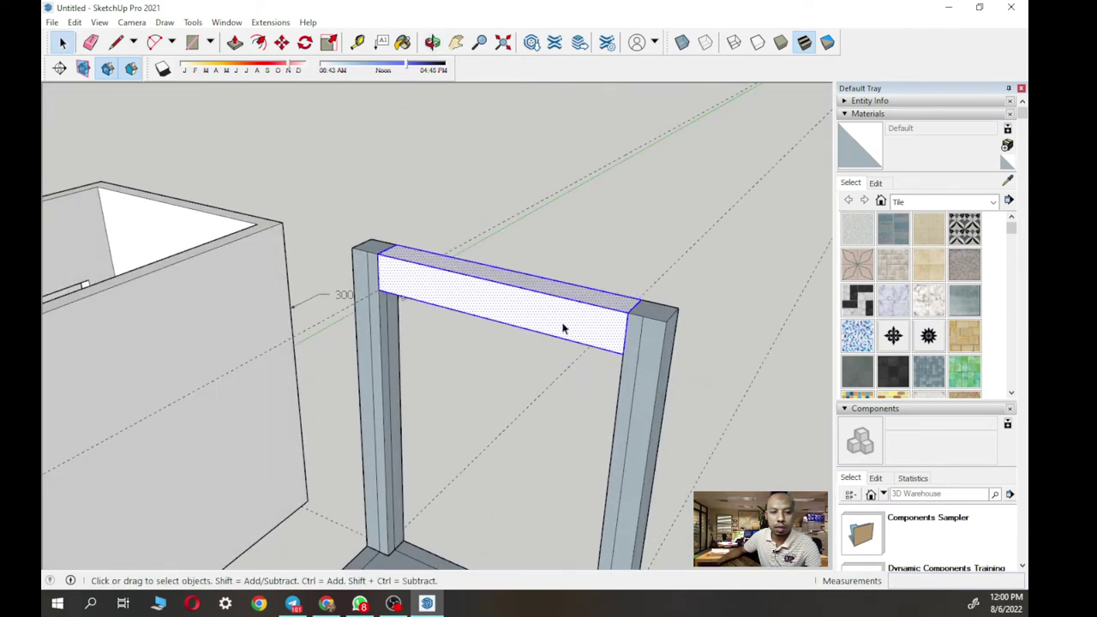
middle_drag(565, 338, 618, 183)
middle_drag(405, 400, 419, 333)
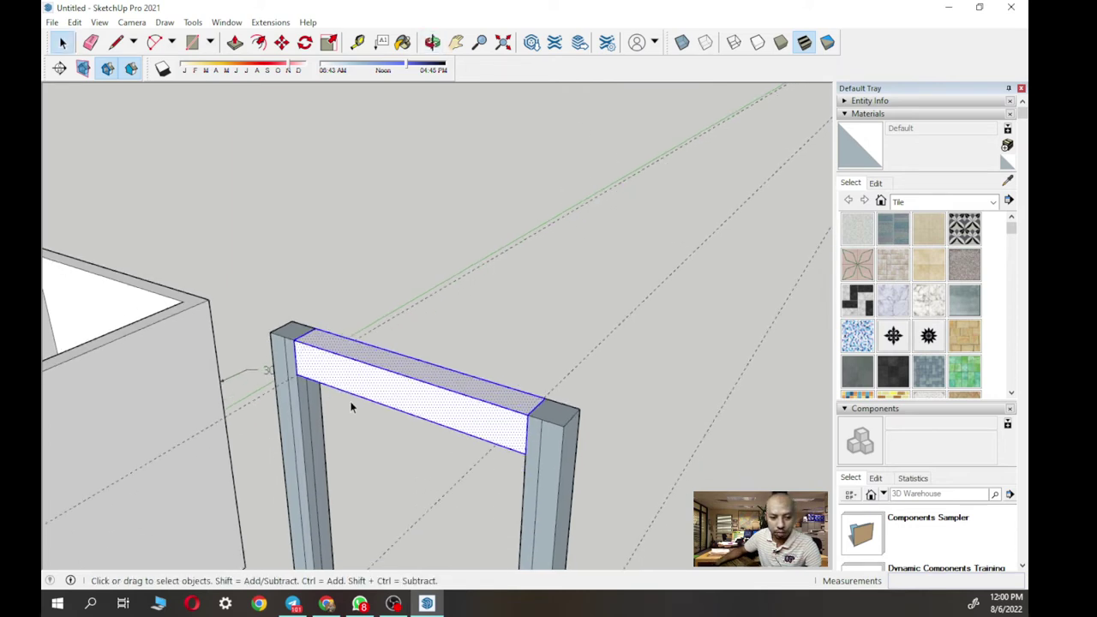
right_click(418, 400)
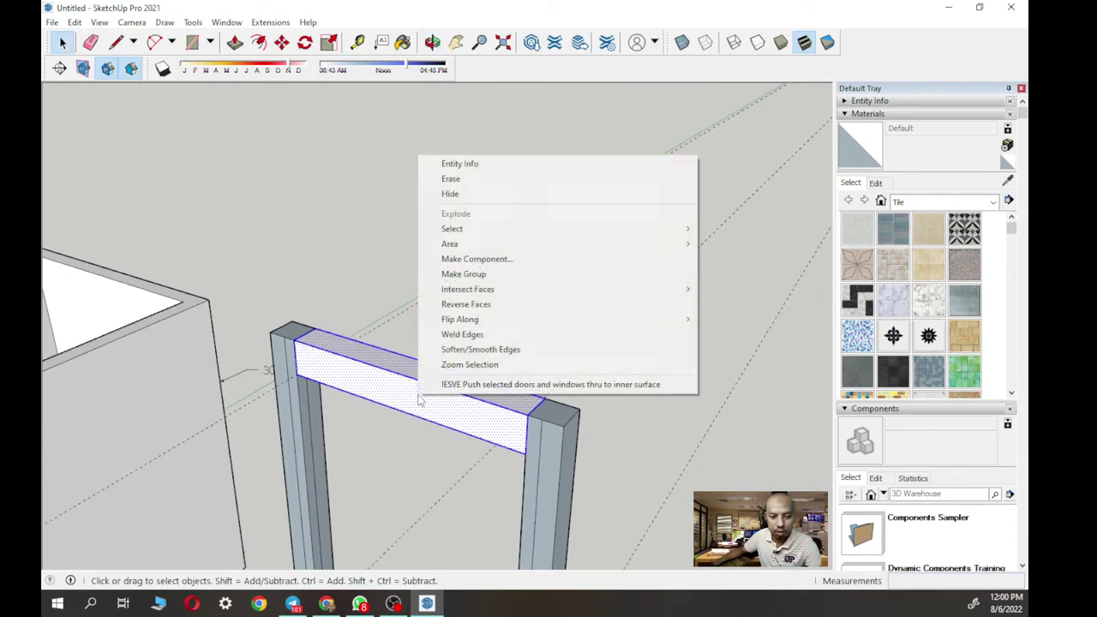
click(480, 272)
- Draw a rectangle across the top of the outer column's face beside the short beam, roughly matching the beam's depth
middle_drag(420, 394, 681, 318)
click(192, 42)
scroll(701, 313, up, 4)
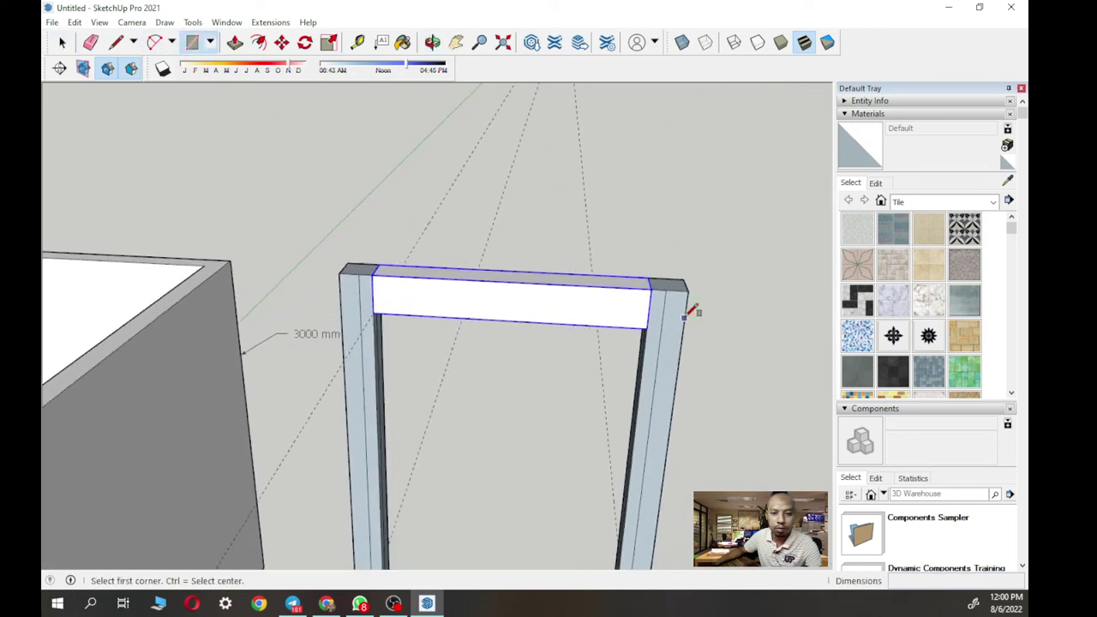
click(653, 283)
click(686, 348)
- Push/pull the rectangle on the outer column to the column at the far end, forming the outer long beam
middle_drag(649, 363, 497, 193)
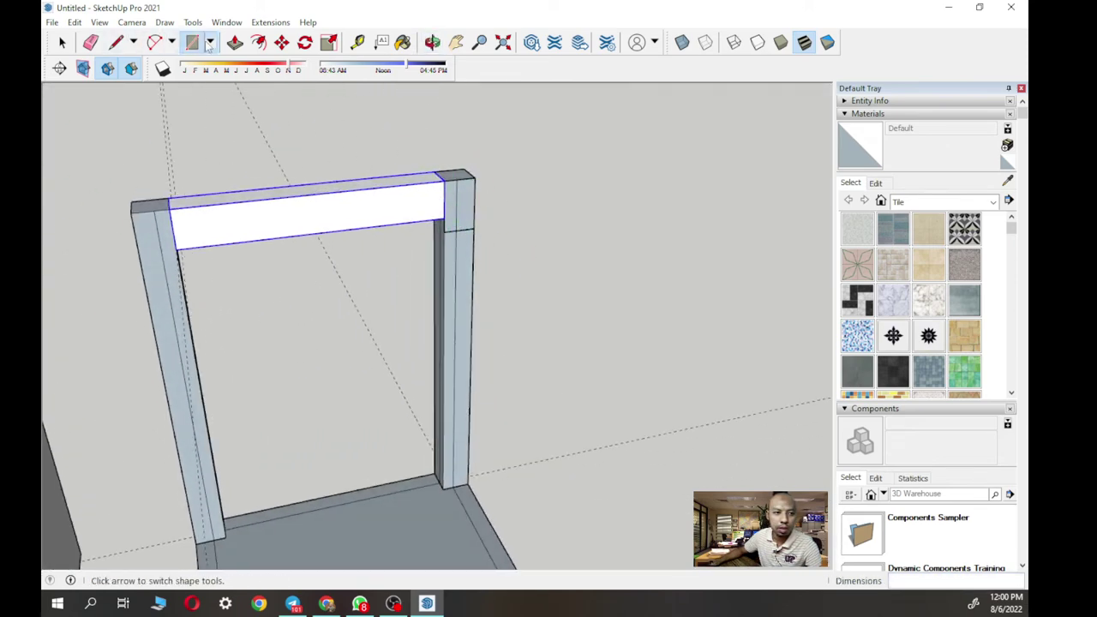
click(235, 42)
click(450, 212)
middle_drag(556, 397, 531, 297)
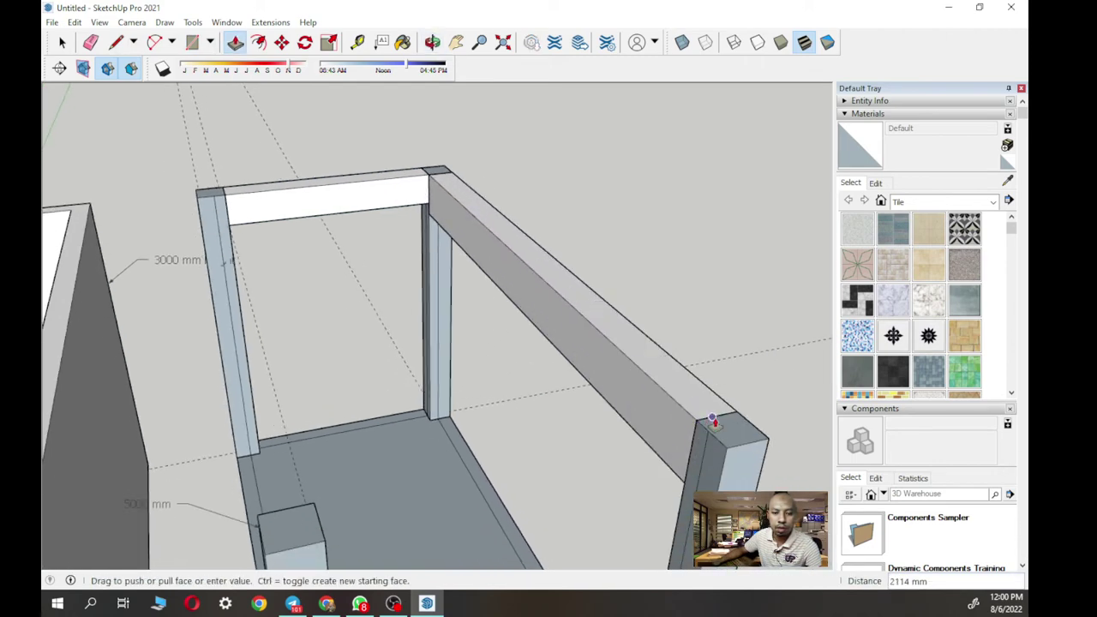
click(706, 429)
- Push/pull the outer long beam's underside level with the underside of the adjoining short beam
middle_drag(706, 429, 414, 254)
scroll(446, 208, up, 4)
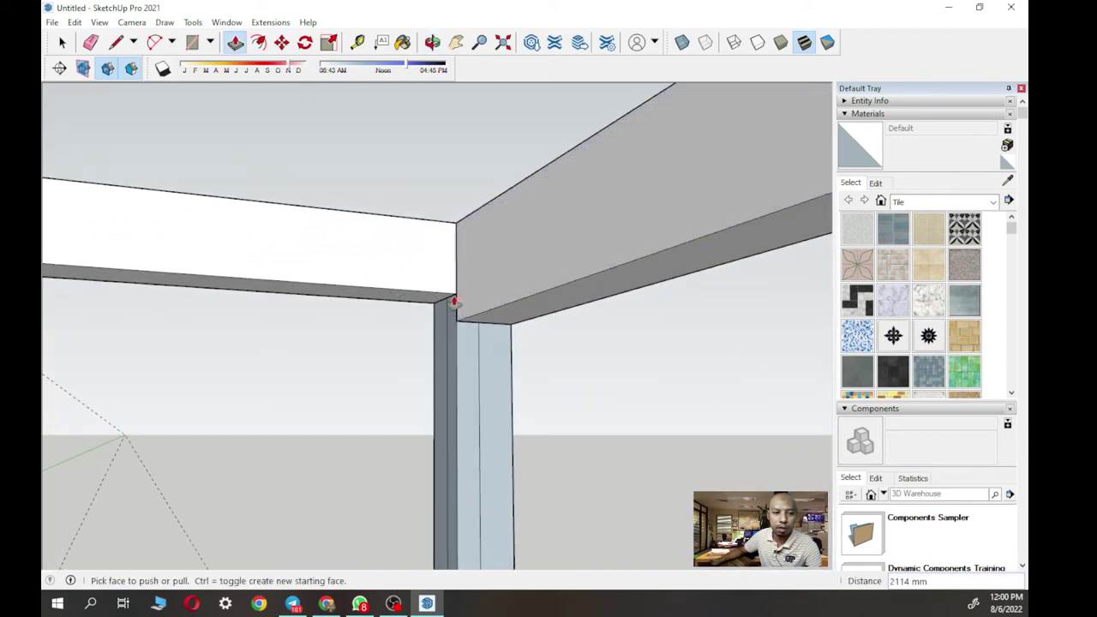
click(507, 317)
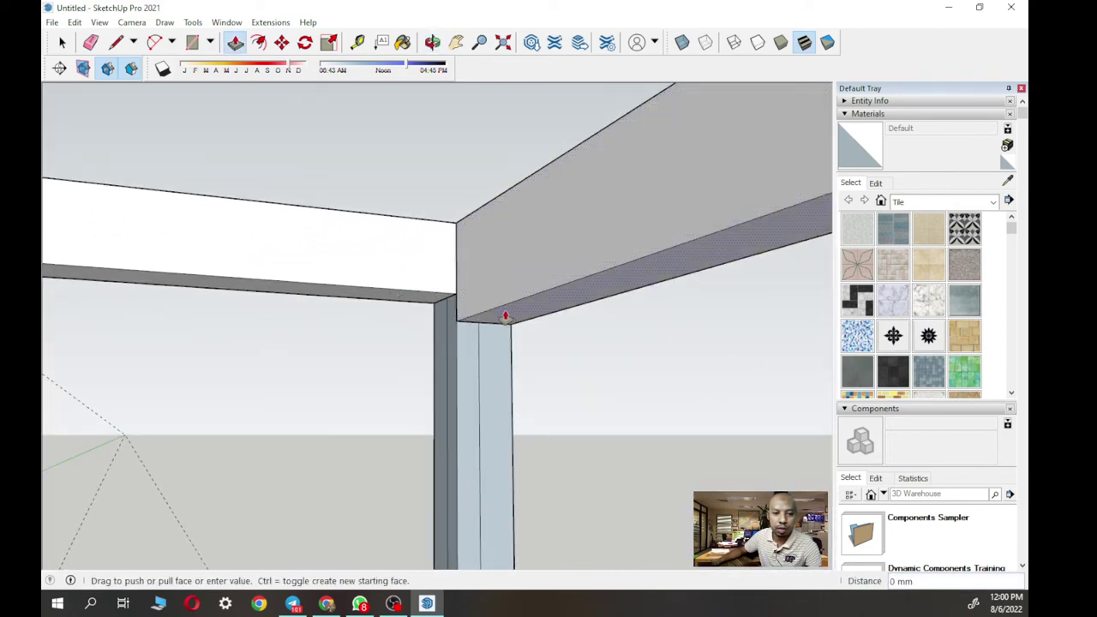
click(423, 297)
- Select all the geometry of the outer long beam and make it a group
middle_drag(421, 299, 591, 375)
key(space)
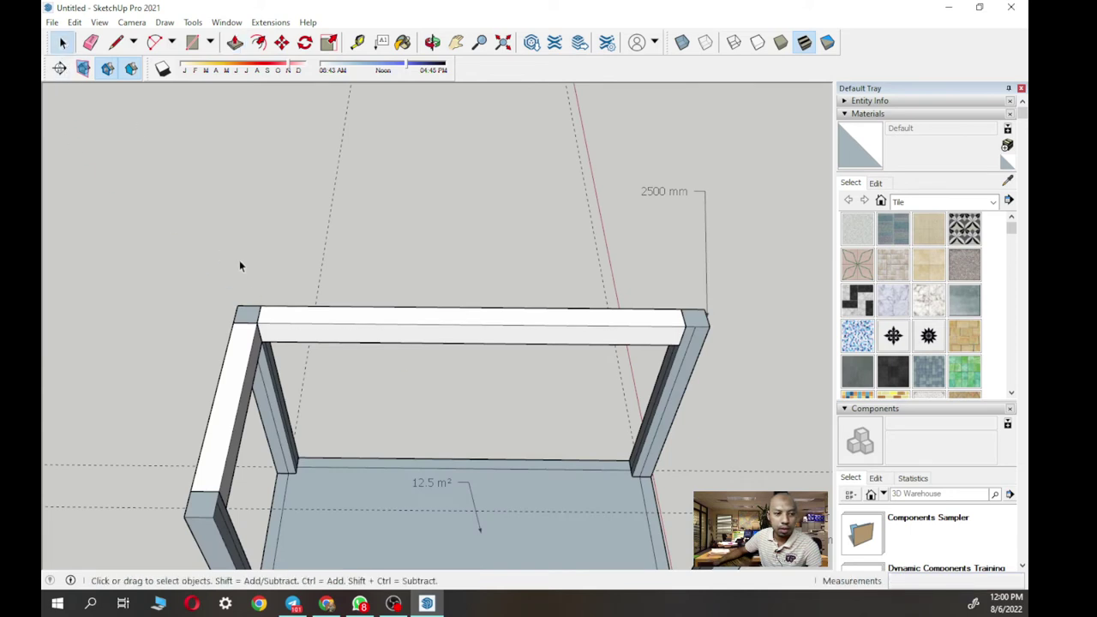
drag(336, 331, 692, 357)
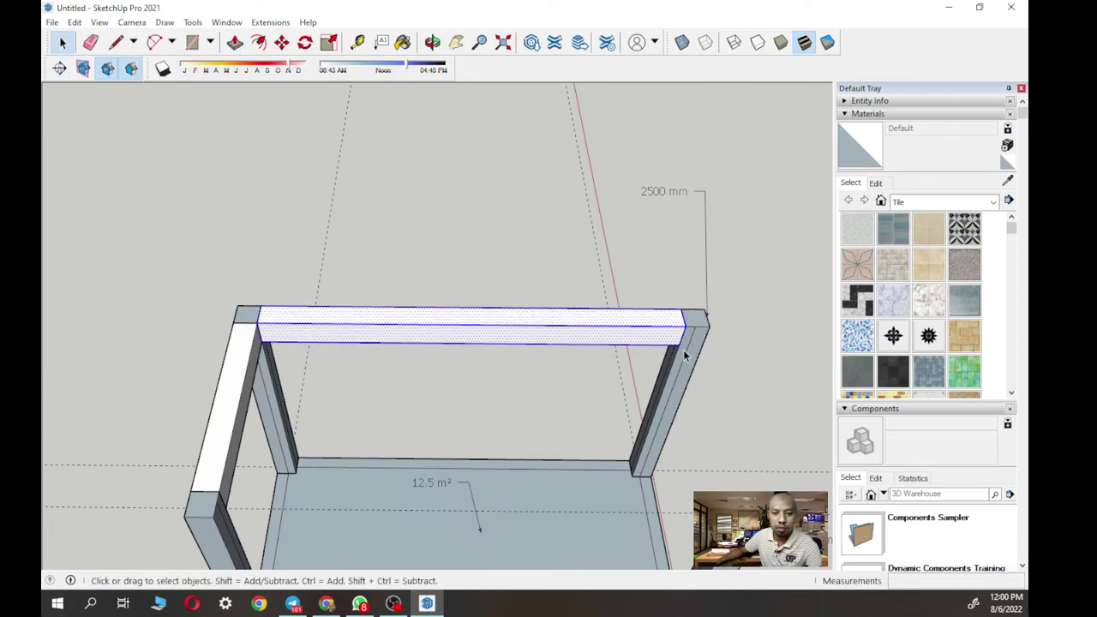
right_click(512, 332)
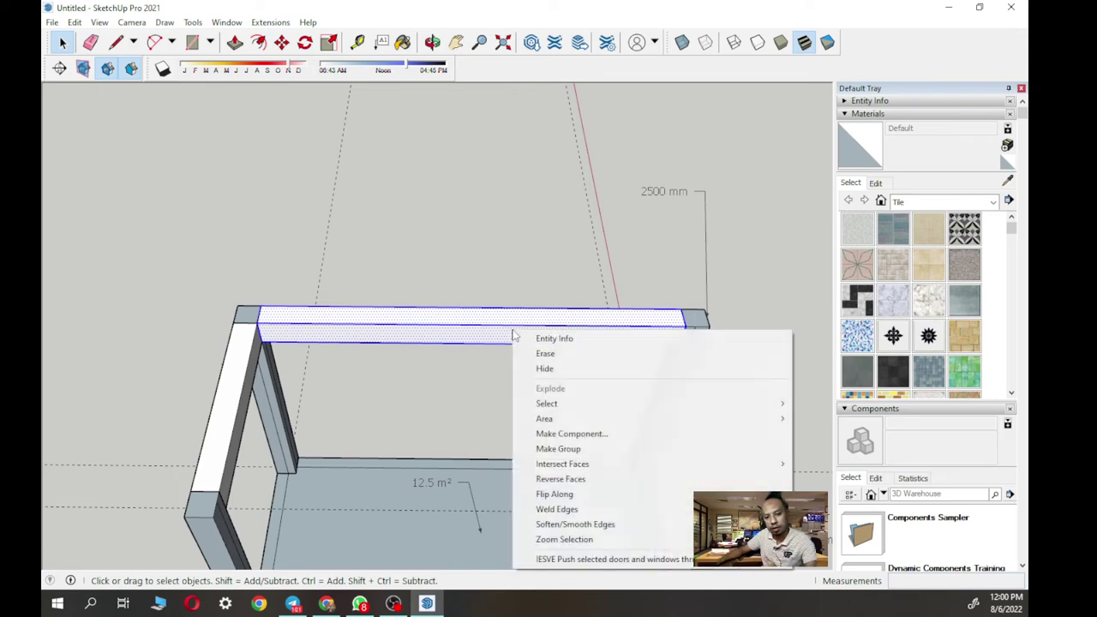
click(586, 449)
- Draw a rectangle about 337 by 250 mm at the top of the column at the outer long beam's far end
middle_drag(570, 413, 525, 302)
scroll(519, 291, up, 3)
click(192, 42)
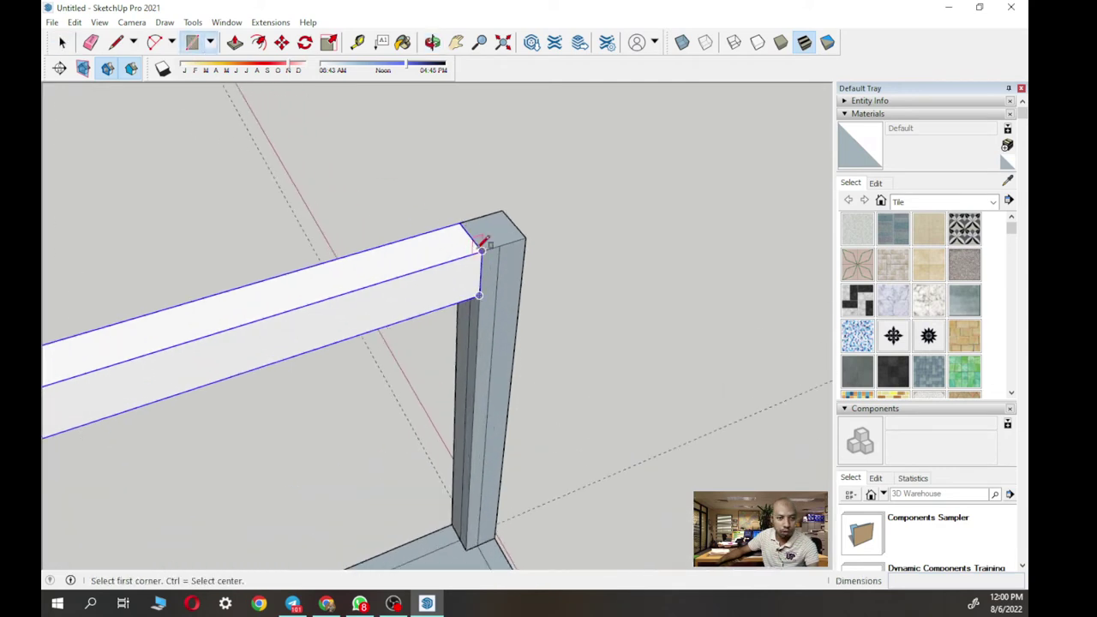
click(482, 251)
click(524, 285)
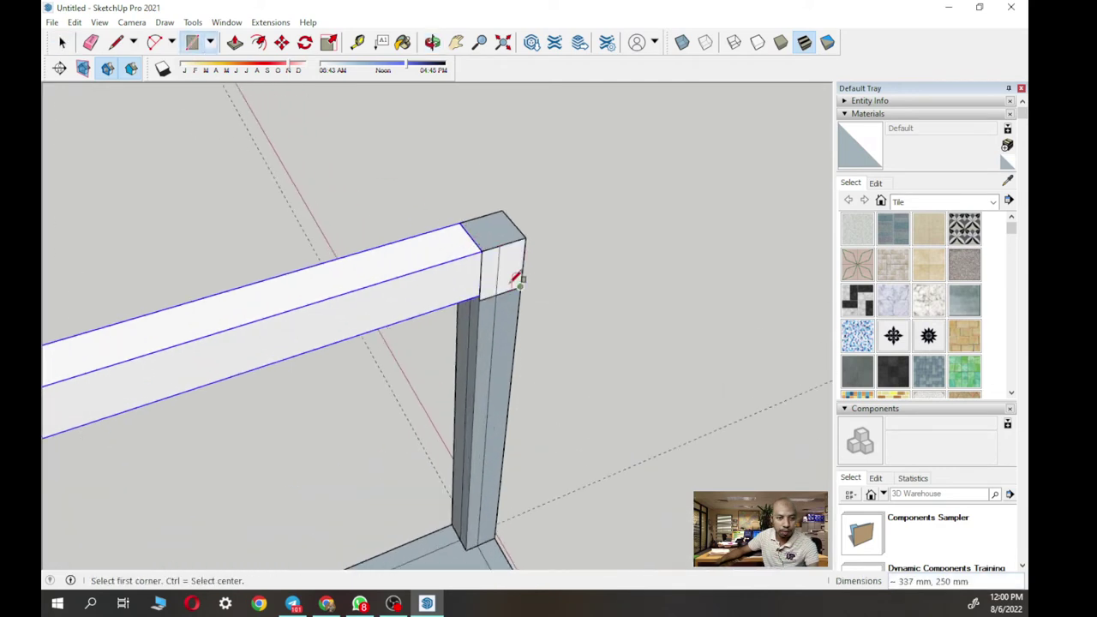
- Push/pull the new column rectangle 2000 mm to the facing column to form the second short beam
click(235, 42)
scroll(377, 261, down, 3)
drag(426, 251, 519, 372)
- Draw a beam-deep rectangle at the top of the column labelled 5000 mm, starting at the second short beam's corner
middle_drag(519, 372, 362, 215)
scroll(534, 265, up, 3)
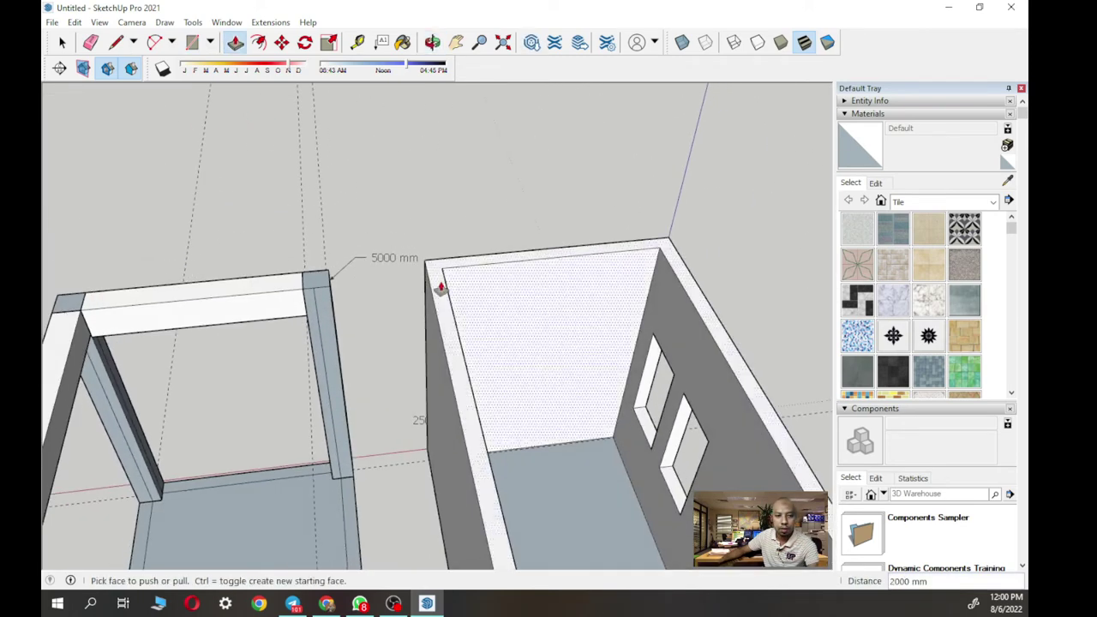
scroll(243, 296, up, 2)
scroll(177, 160, up, 2)
click(192, 42)
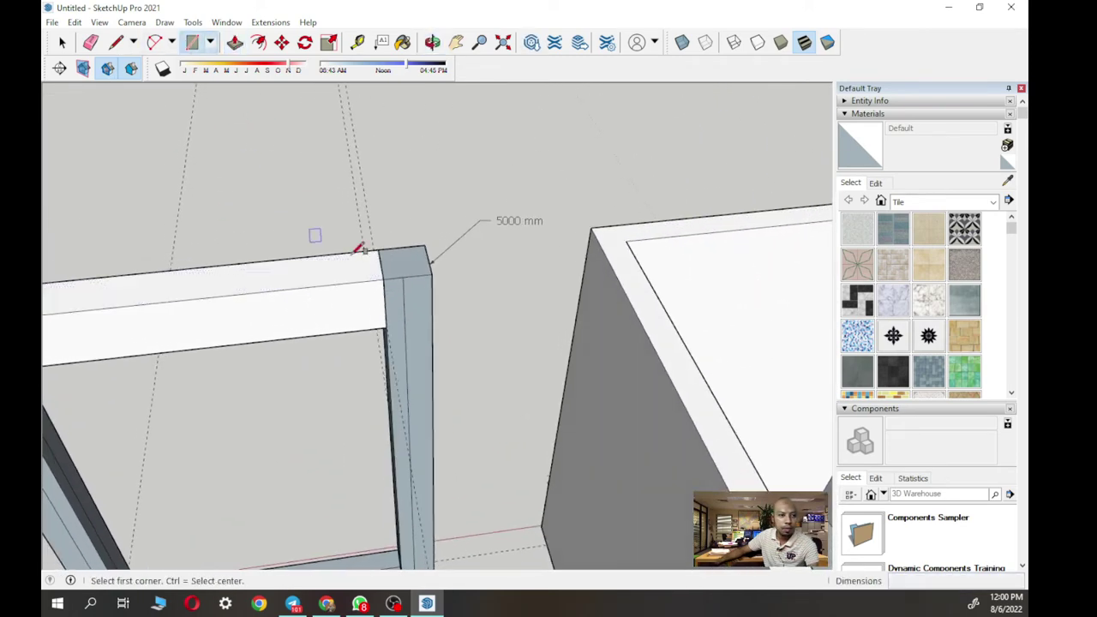
click(384, 281)
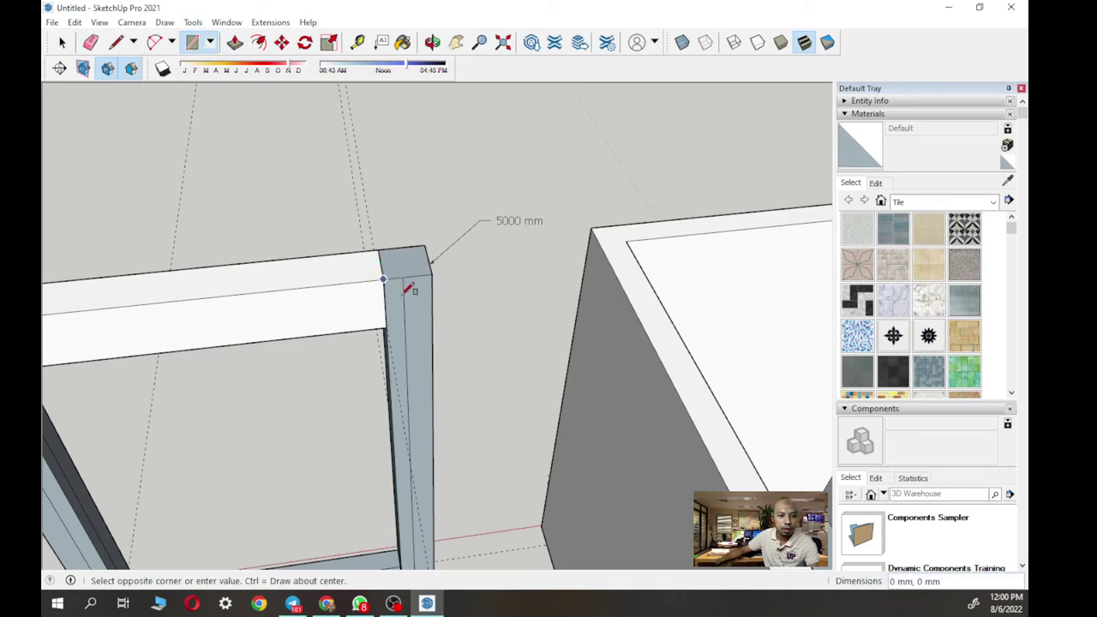
click(432, 334)
- Push/pull the rectangle along the building side to the opposite column, forming the inner long beam
click(234, 42)
middle_drag(343, 257, 355, 183)
click(380, 265)
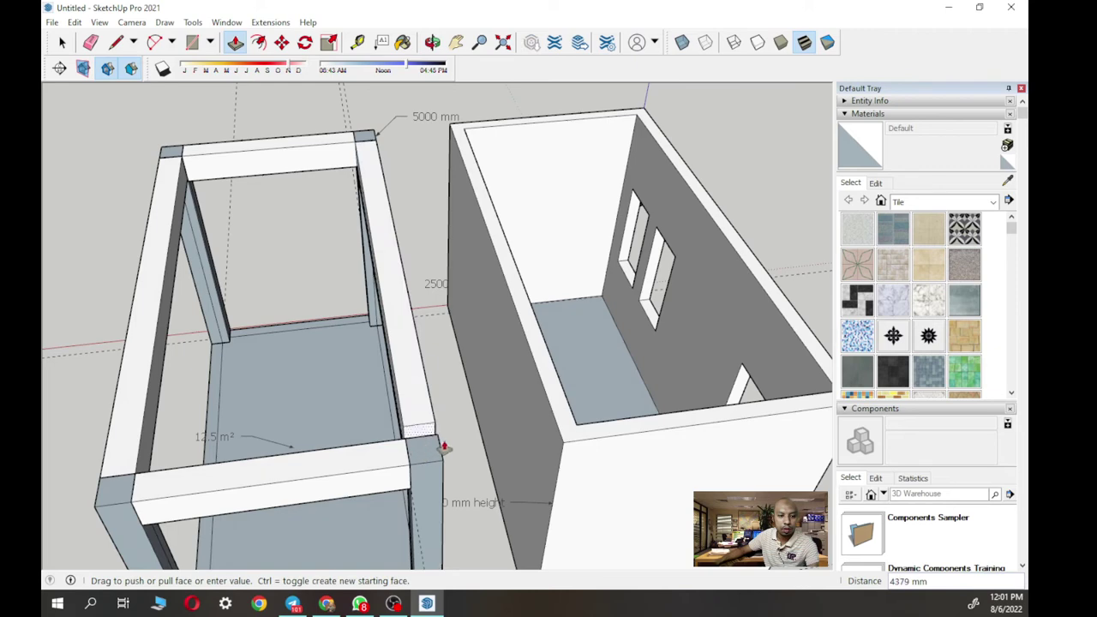
click(438, 437)
- Push the second short beam's underside up about 37 mm, level with the outer long beam
scroll(437, 437, down, 2)
middle_drag(437, 437, 379, 428)
click(63, 43)
scroll(285, 209, up, 4)
middle_drag(291, 214, 421, 195)
click(235, 42)
drag(314, 240, 246, 196)
middle_drag(245, 196, 335, 225)
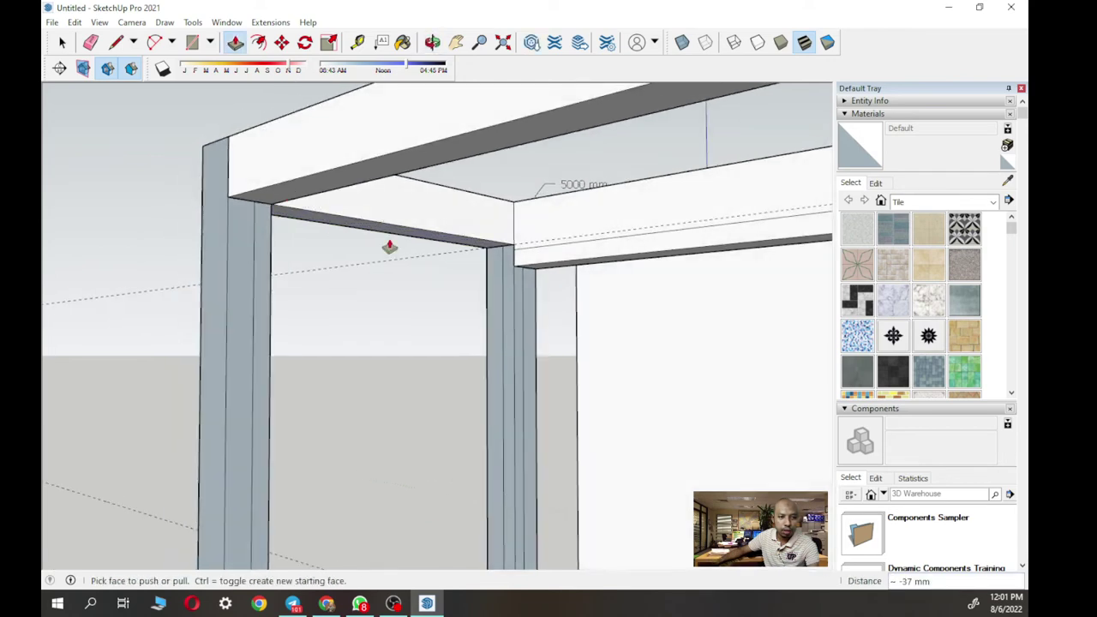
- Push the inner long beam's underside up about 151 mm towards the level of the adjoining short beam's underside
middle_drag(560, 275, 516, 234)
scroll(519, 239, up, 2)
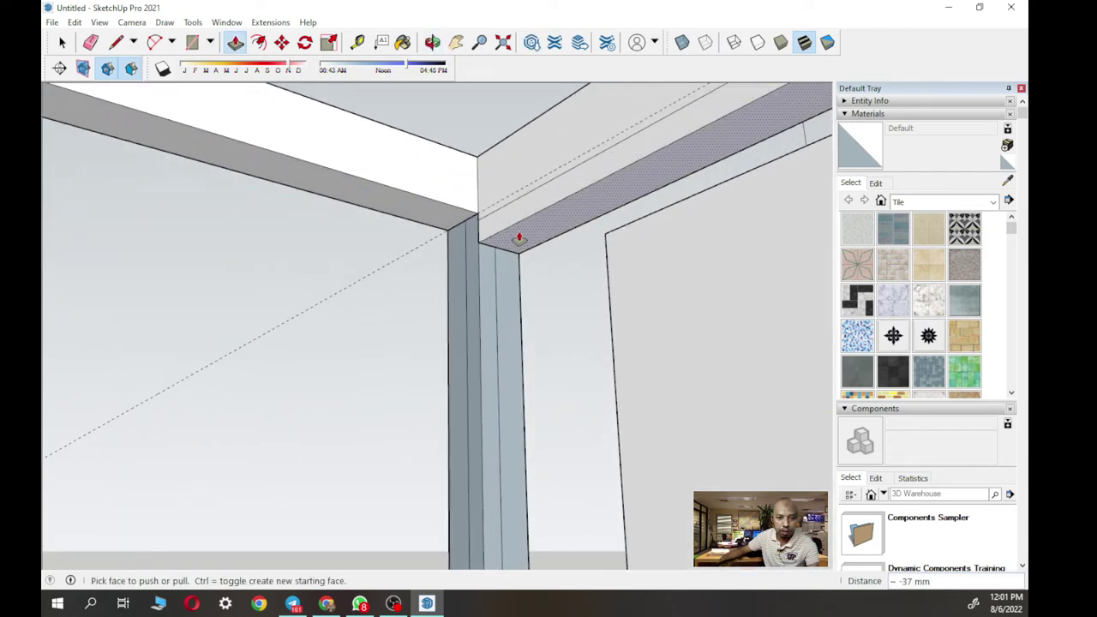
drag(517, 238, 429, 208)
middle_drag(429, 208, 494, 270)
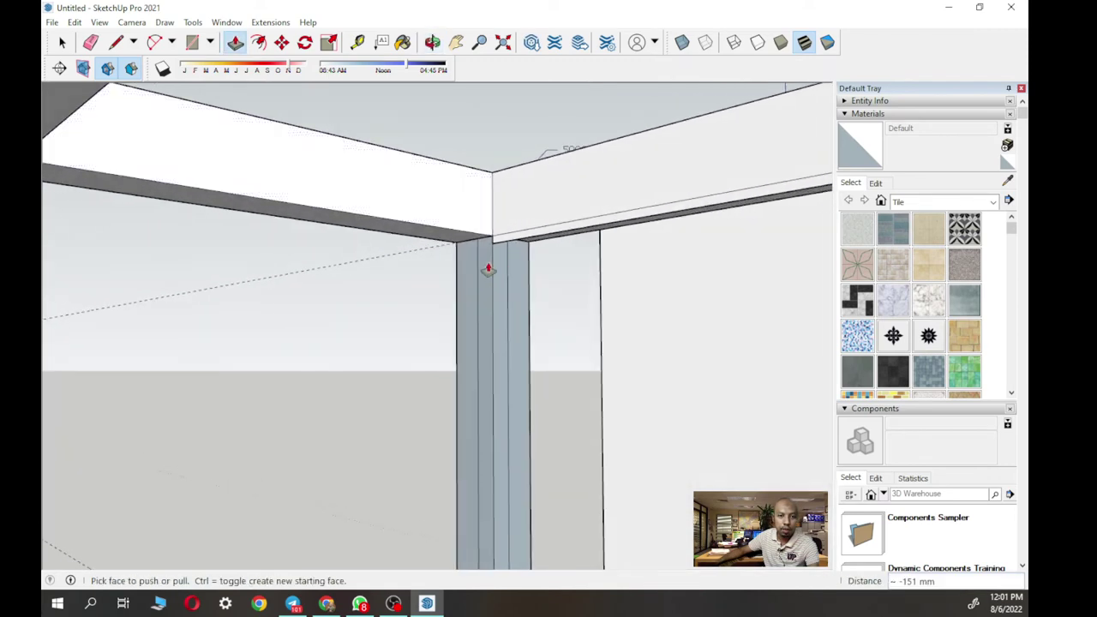
- Select all the geometry of the second short beam and make it a group
key(space)
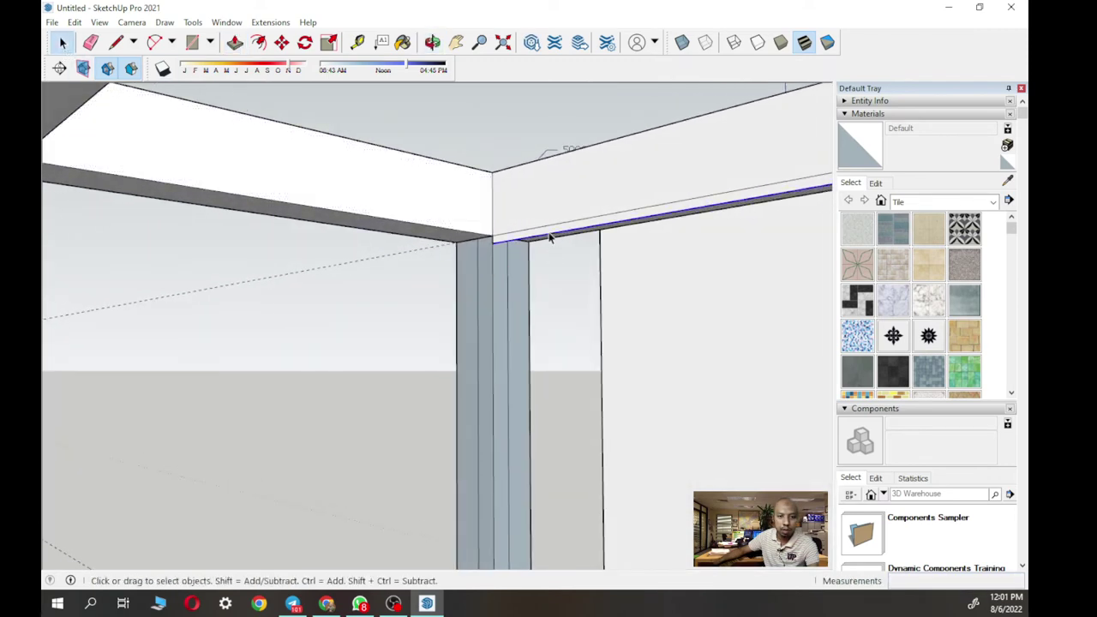
middle_drag(507, 241, 575, 374)
scroll(574, 377, down, 2)
middle_drag(603, 405, 366, 422)
drag(231, 259, 463, 355)
right_click(427, 321)
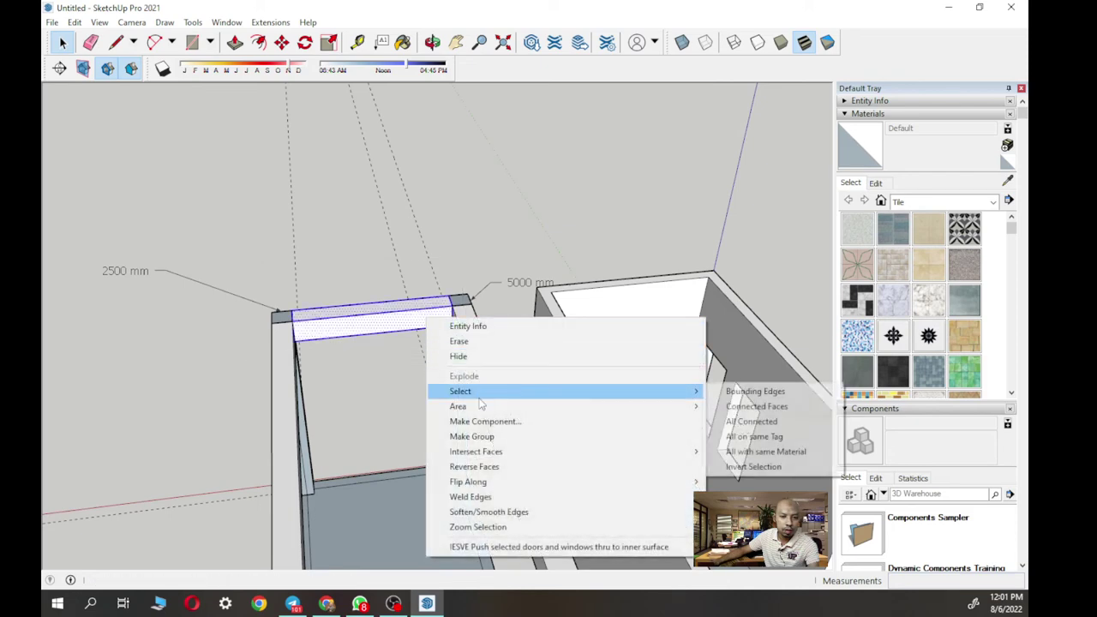
click(473, 436)
- Select only the inner long beam's geometry, without the column, and make it a group
middle_drag(470, 405, 351, 452)
drag(353, 271, 434, 555)
click(404, 512)
middle_drag(396, 495, 464, 207)
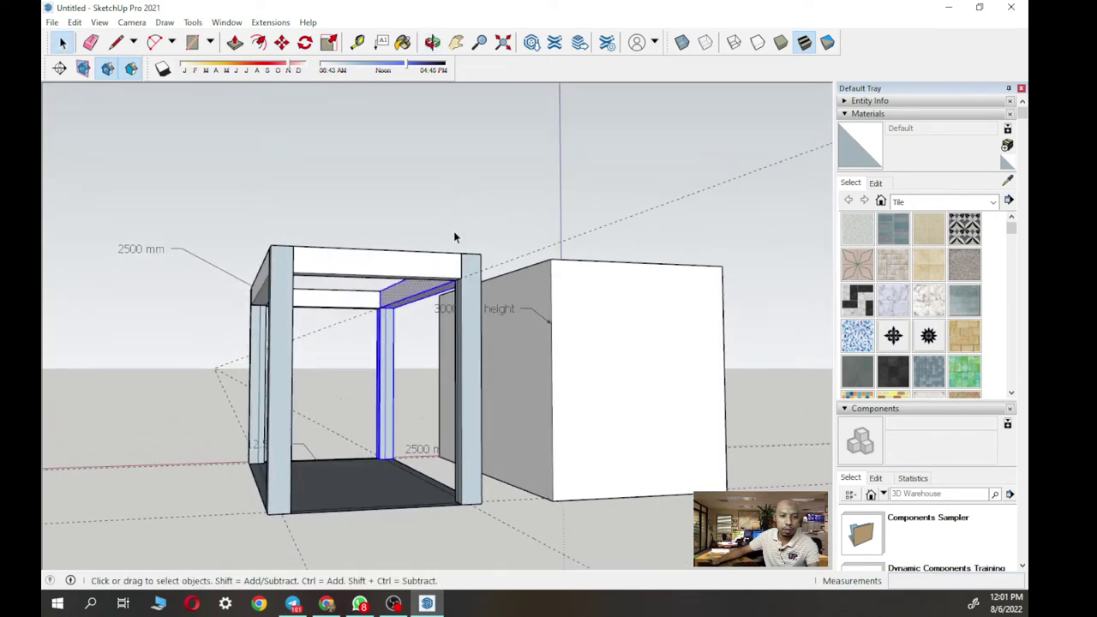
middle_drag(388, 337, 377, 369)
drag(309, 289, 417, 430)
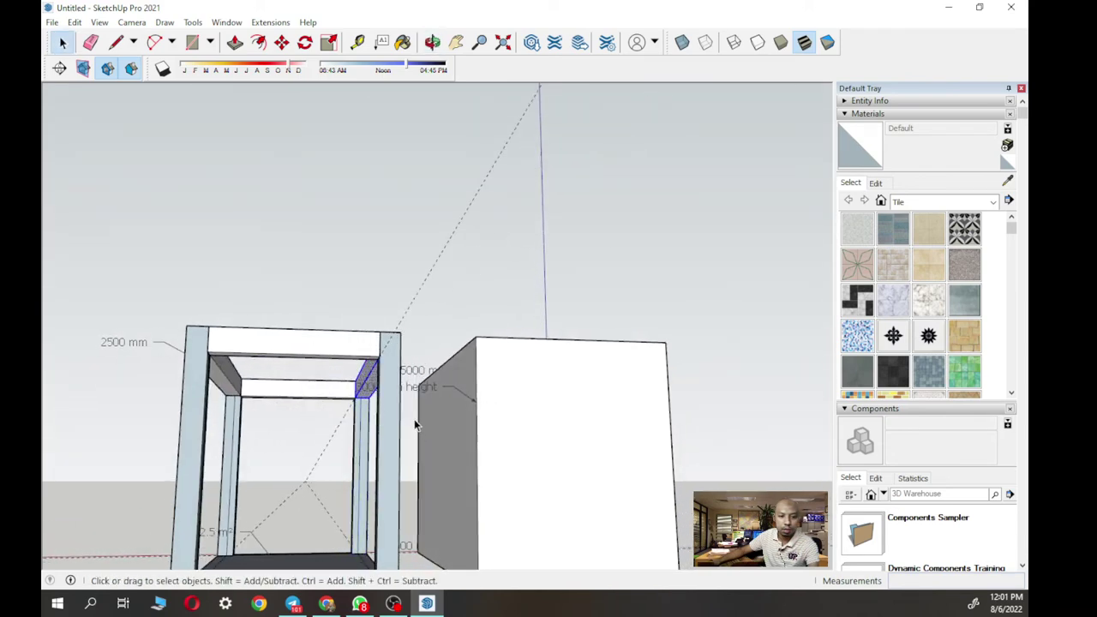
scroll(360, 367, up, 5)
right_click(390, 388)
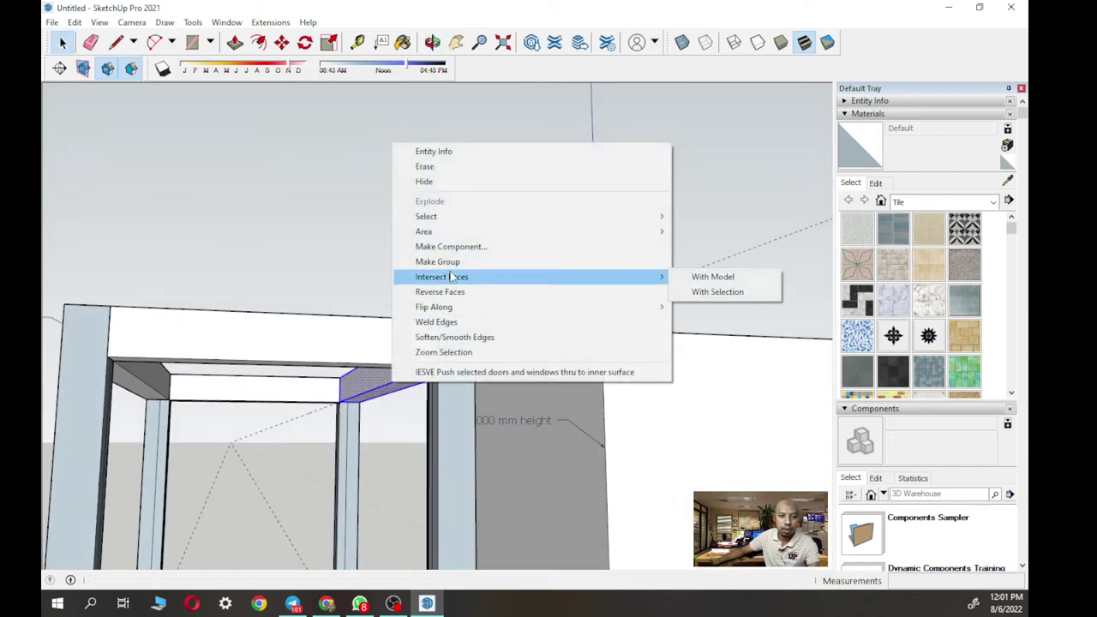
click(451, 262)
- Select all four top beams of the frame and make them one group
middle_drag(452, 263, 378, 403)
scroll(378, 403, down, 3)
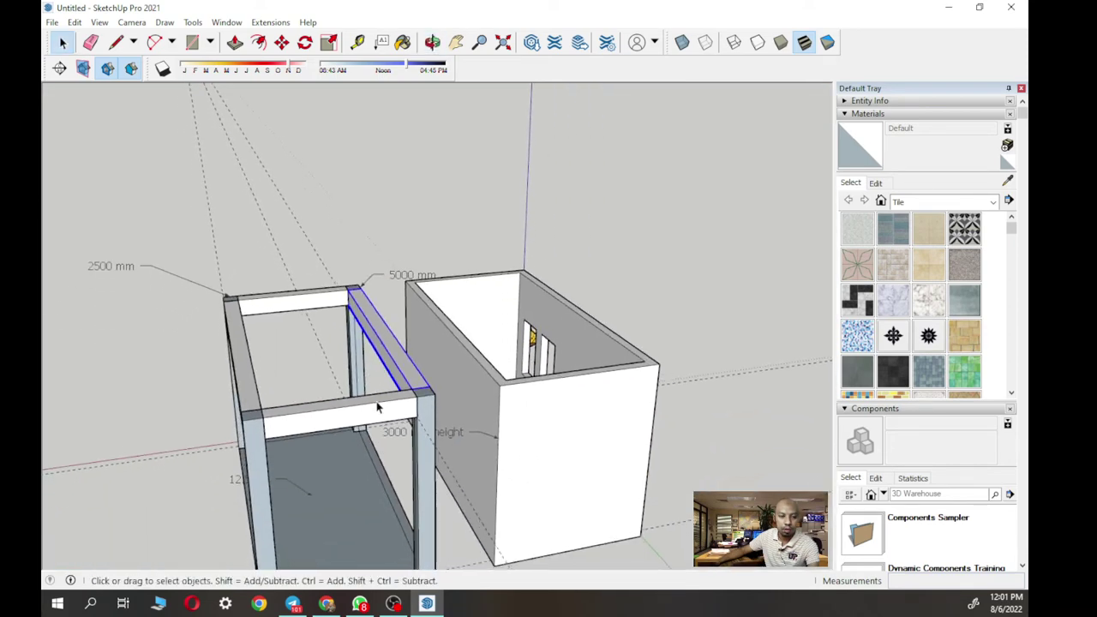
click(304, 302)
click(245, 381)
middle_drag(248, 383, 409, 404)
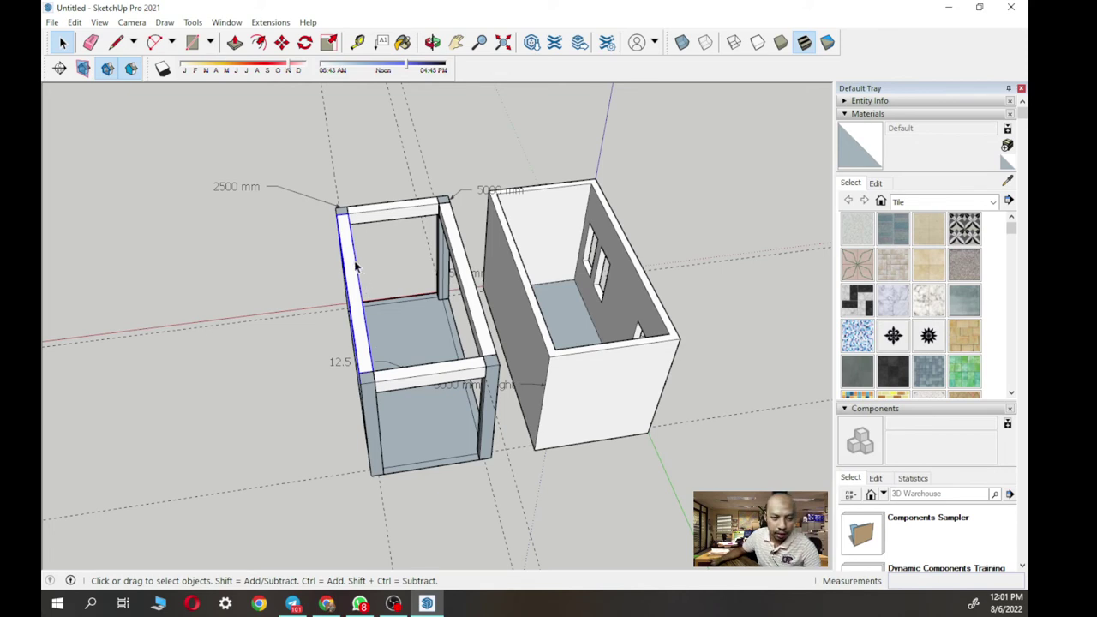
ctrl+click(373, 219)
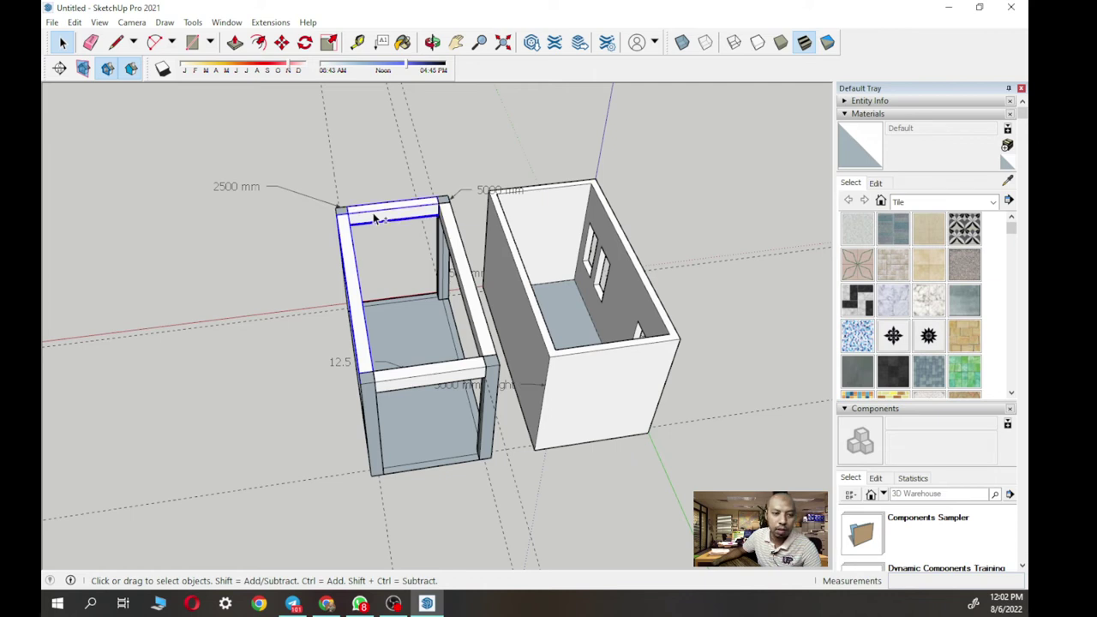
shift+click(374, 219)
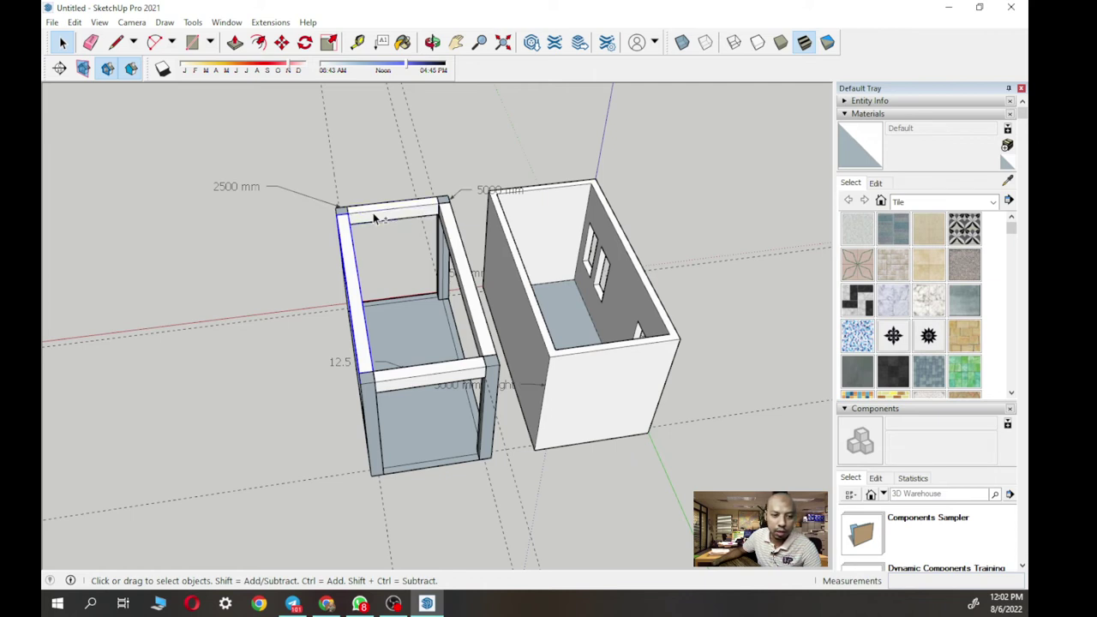
ctrl+click(374, 219)
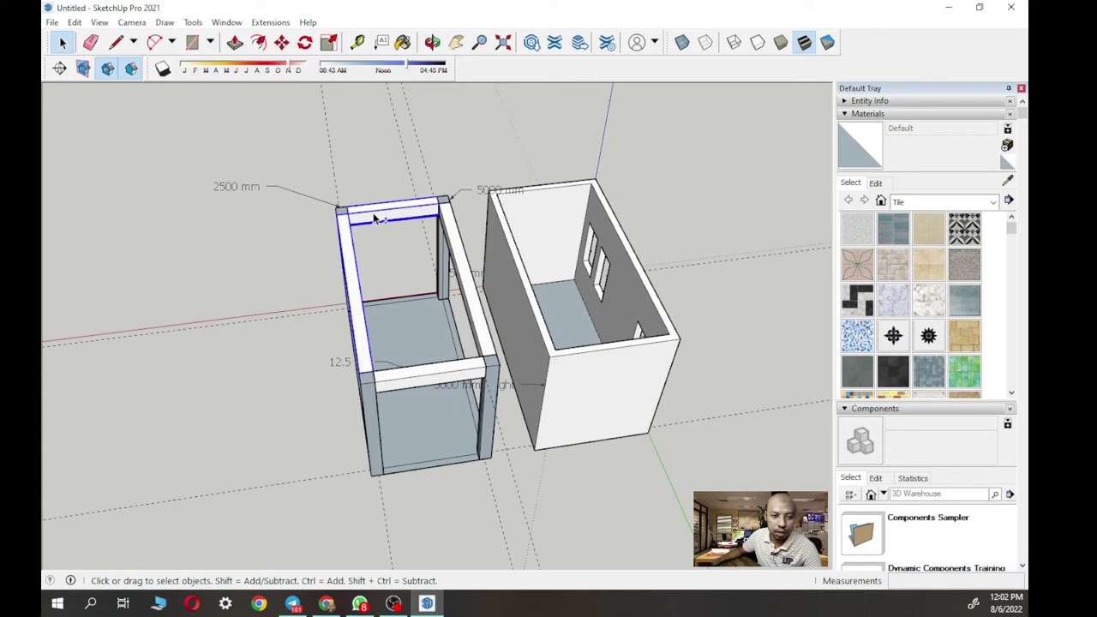
ctrl+click(451, 240)
ctrl+click(463, 378)
right_click(463, 378)
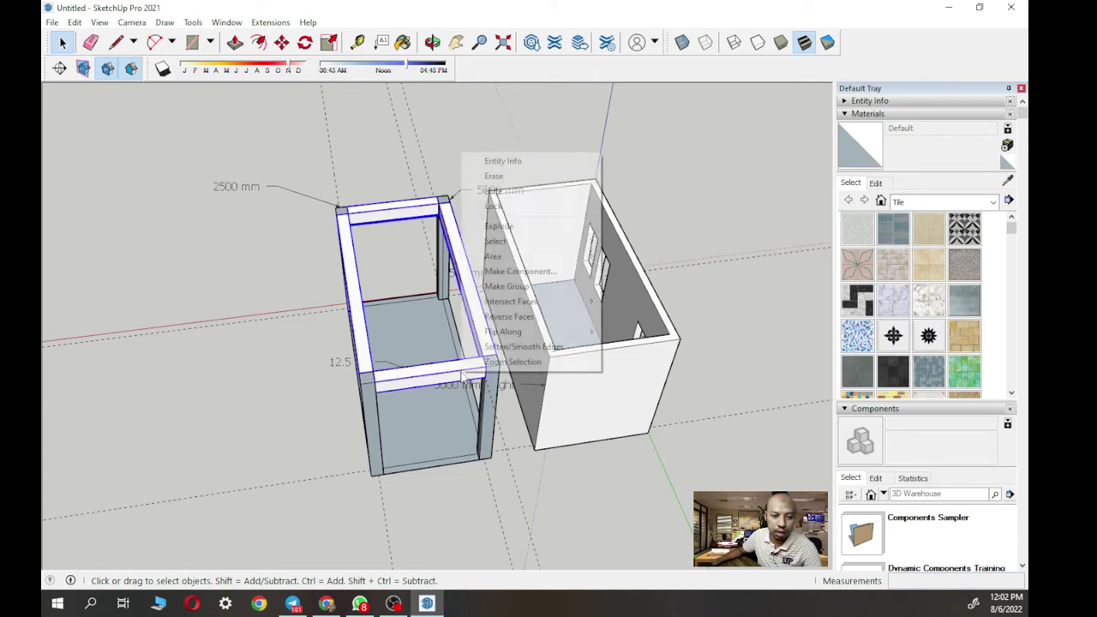
click(519, 286)
- Select the frame's four columns and make them one group
middle_drag(523, 288, 563, 259)
click(476, 309)
ctrl+click(550, 310)
ctrl+click(317, 303)
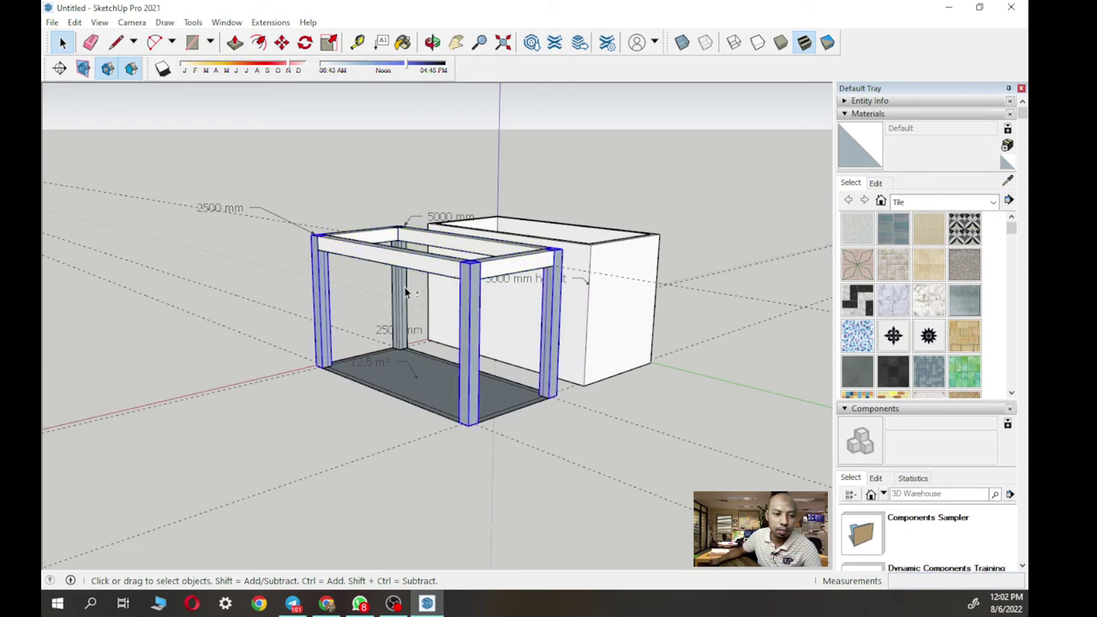
right_click(406, 293)
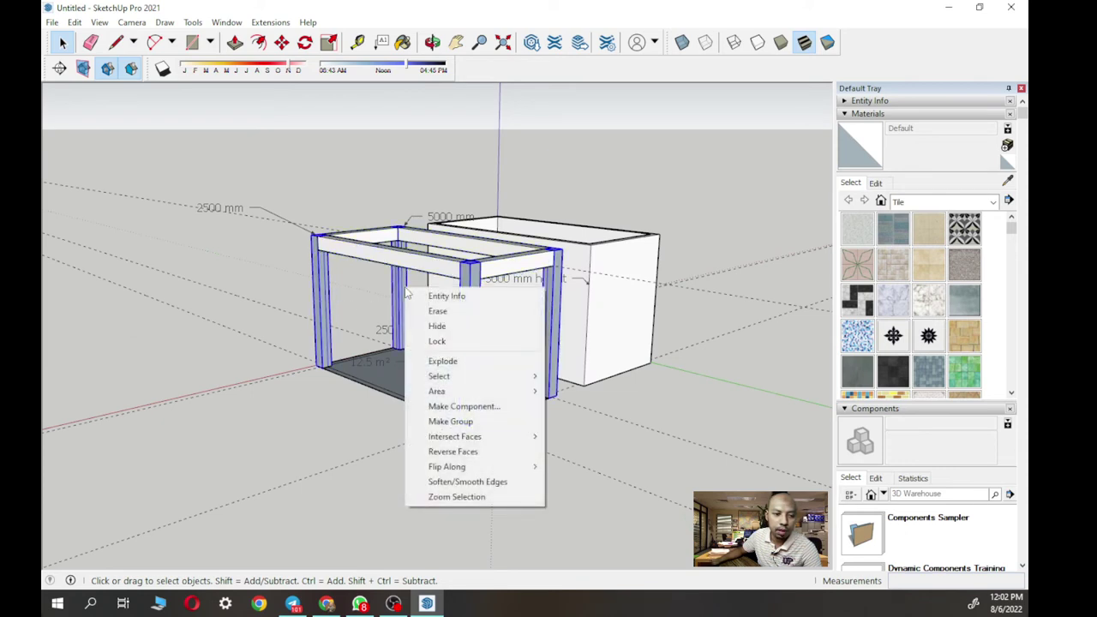
click(456, 422)
- Move the columns and top beams over the walled room, bringing their top corner onto the room's top corner
mouse_move(456, 422)
middle_down()
mouse_move(423, 421)
mouse_move(431, 431)
mouse_move(375, 456)
mouse_move(313, 436)
mouse_move(379, 417)
mouse_move(411, 452)
middle_up()
middle_drag(511, 378, 402, 375)
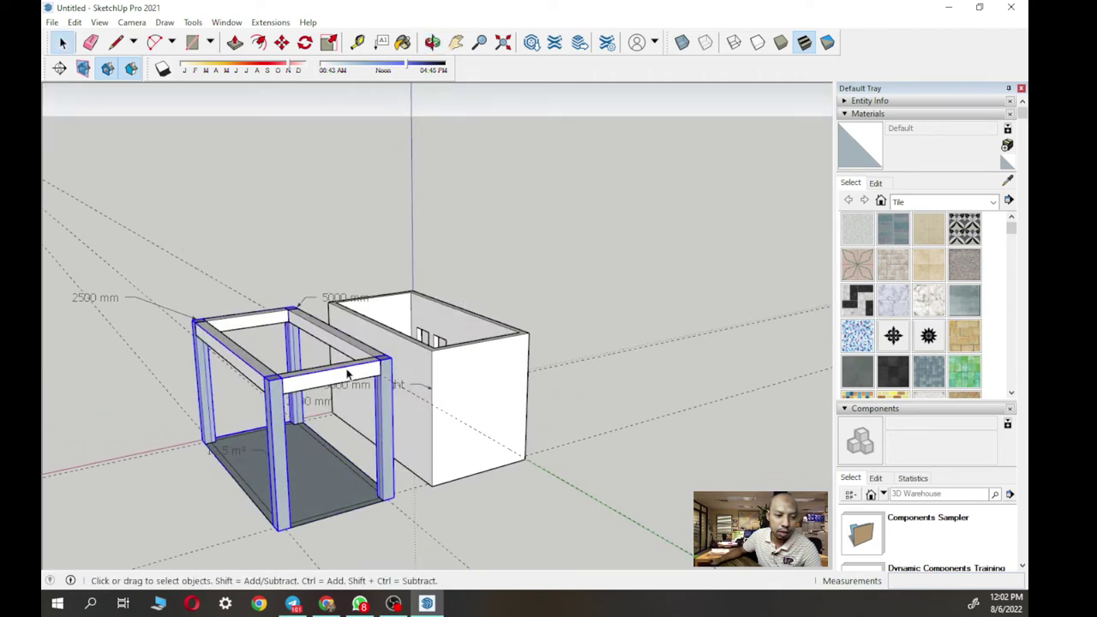
middle_drag(358, 377, 300, 381)
click(282, 42)
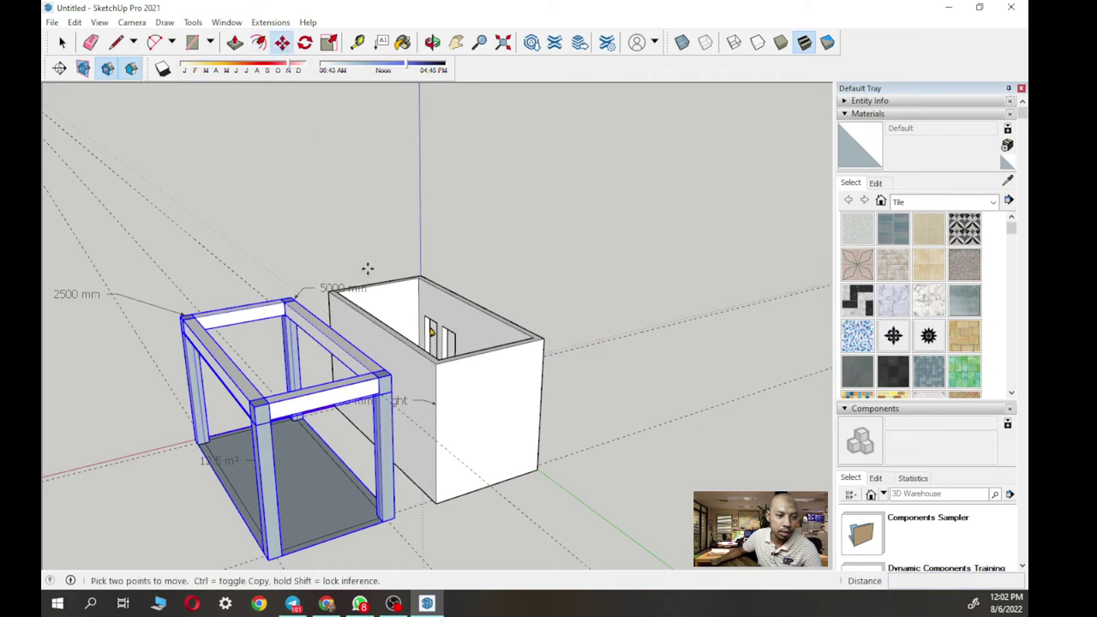
click(392, 374)
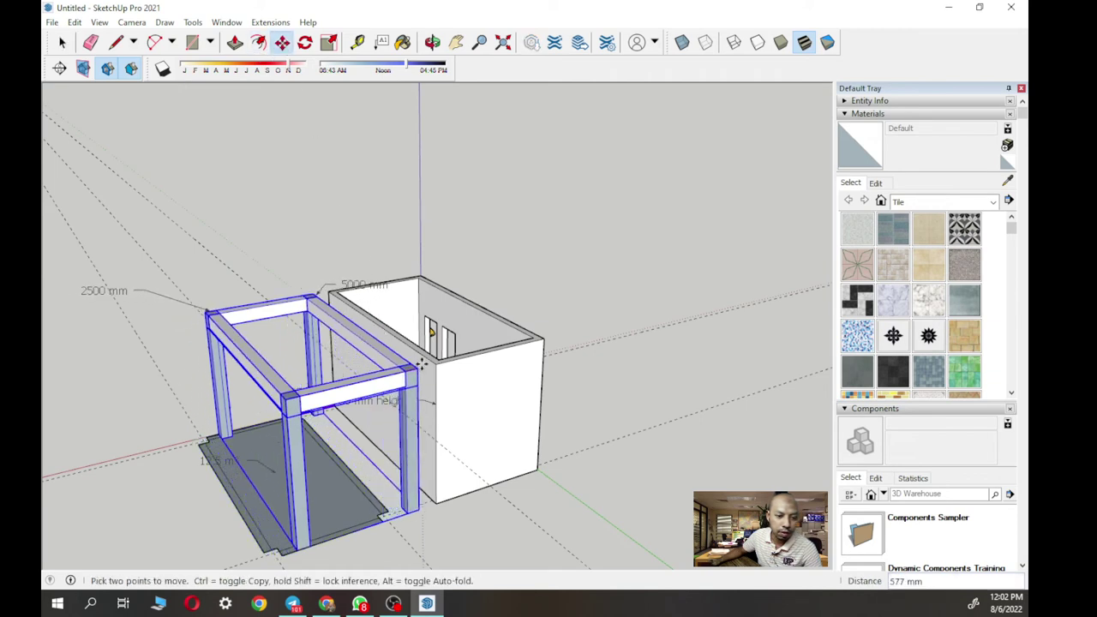
click(541, 340)
- Return the columns and top beams from the walled room to their own floor slab
key(o)
drag(484, 347, 168, 277)
mouse_move(168, 277)
middle_down()
mouse_move(469, 345)
mouse_move(276, 357)
mouse_move(291, 377)
mouse_move(400, 366)
mouse_move(392, 351)
middle_up()
scroll(448, 335, down, 3)
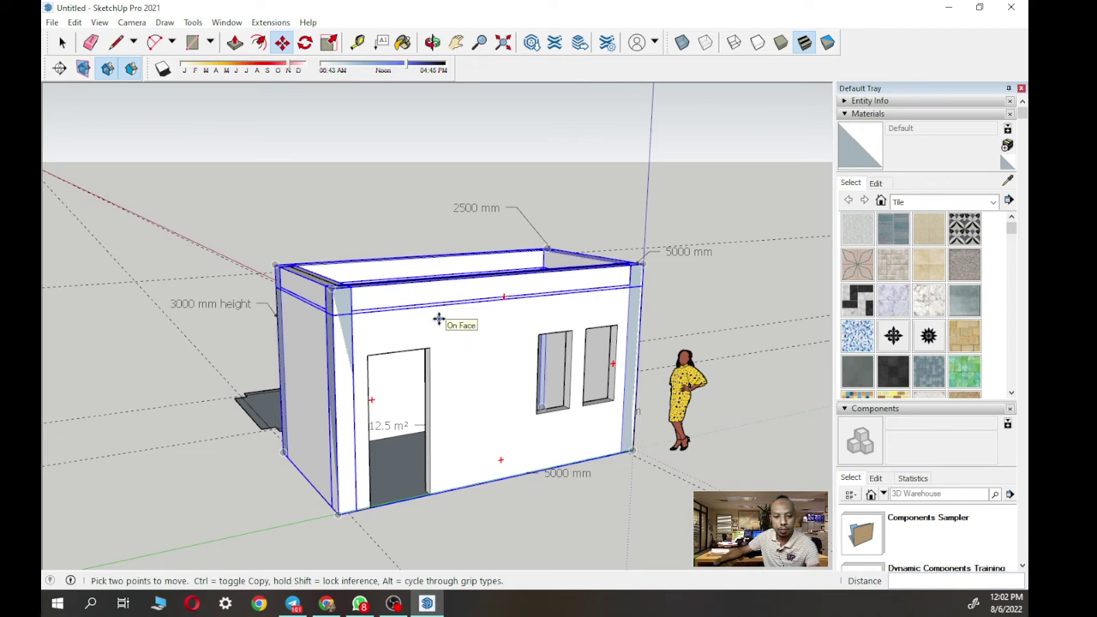
mouse_move(438, 319)
middle_down()
mouse_move(448, 283)
mouse_move(456, 329)
middle_up()
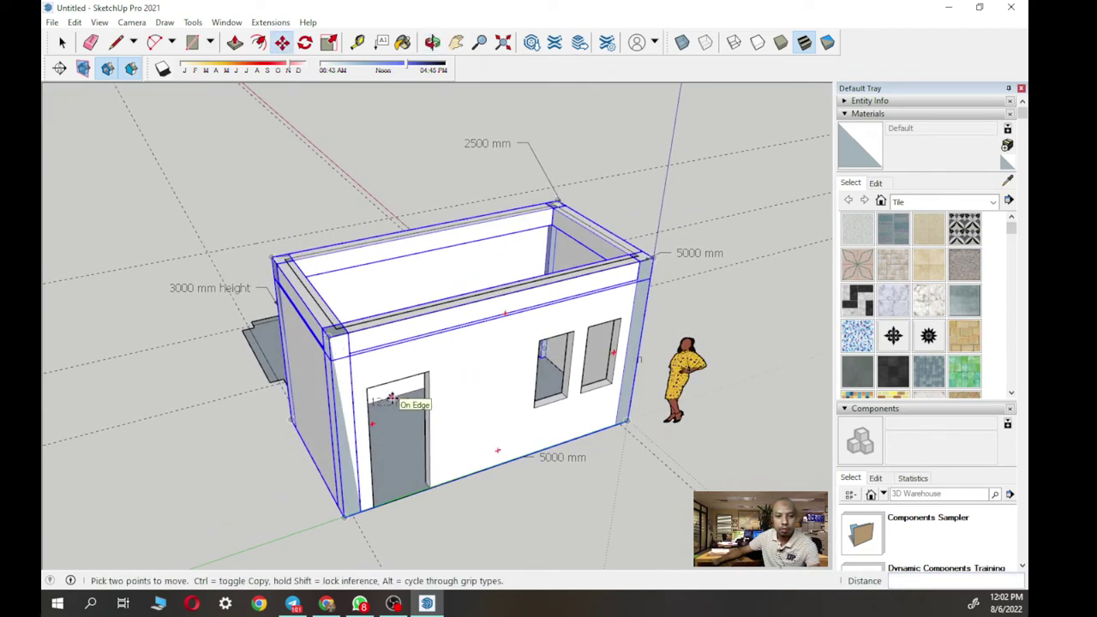
scroll(390, 398, down, 2)
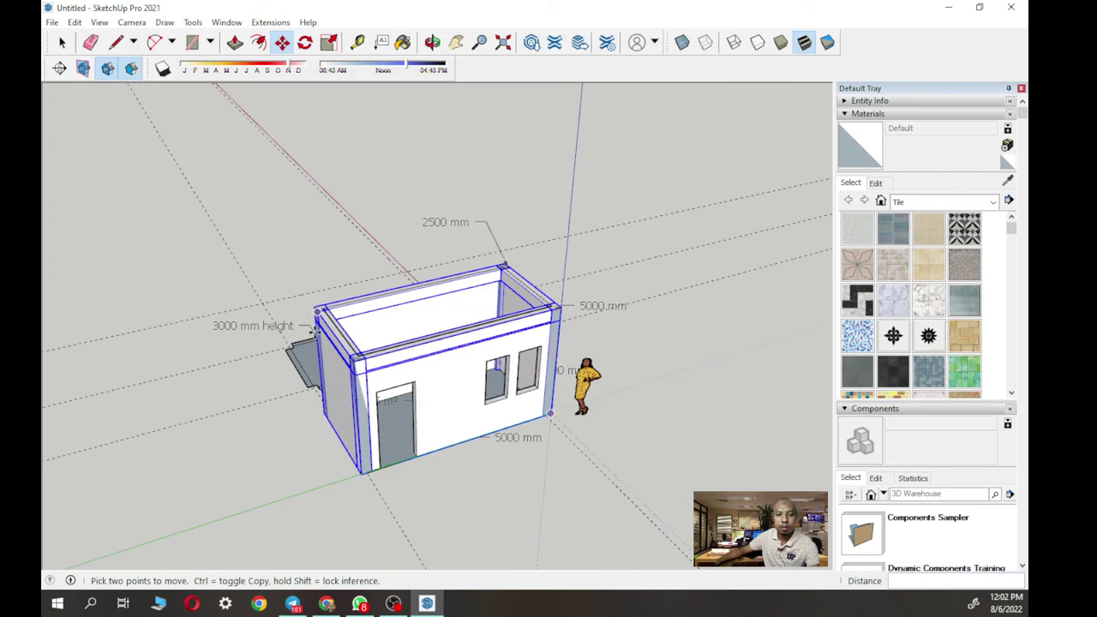
click(329, 367)
middle_drag(332, 342, 486, 263)
scroll(428, 334, up, 3)
scroll(460, 297, down, 5)
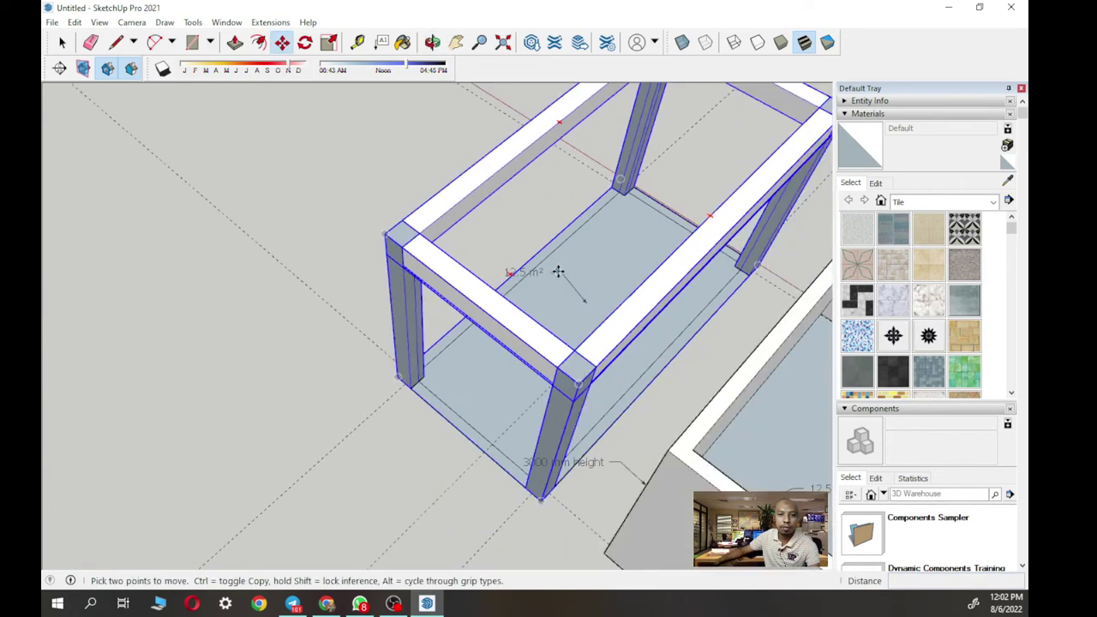
- Pull the four floor-edge strips between the columns up to the beams' underside to form infill walls
click(234, 43)
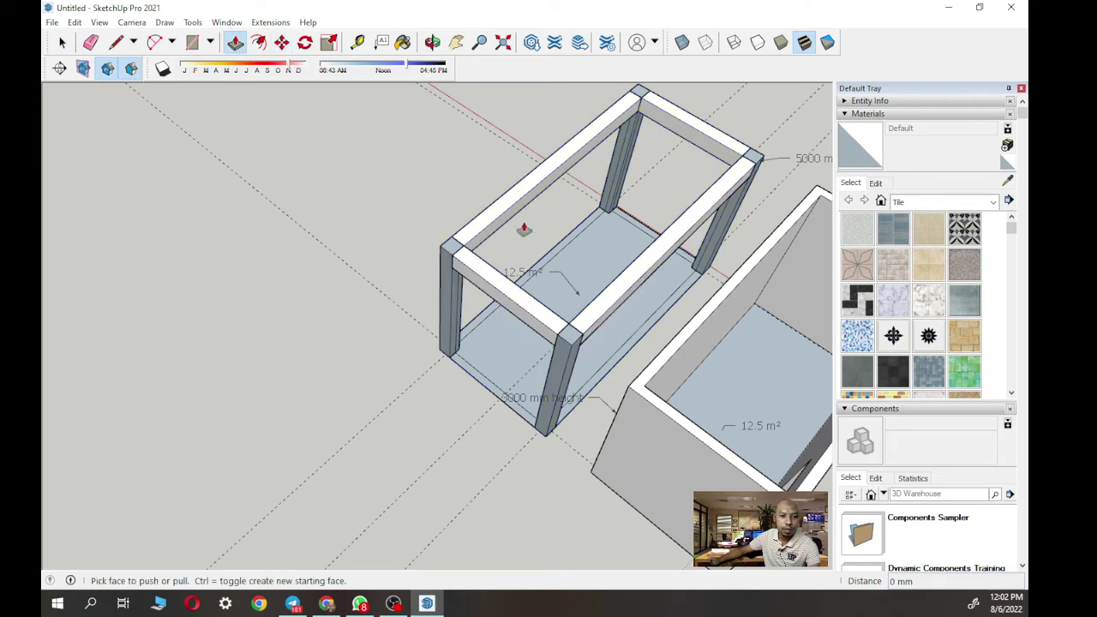
drag(564, 248, 612, 142)
click(631, 227)
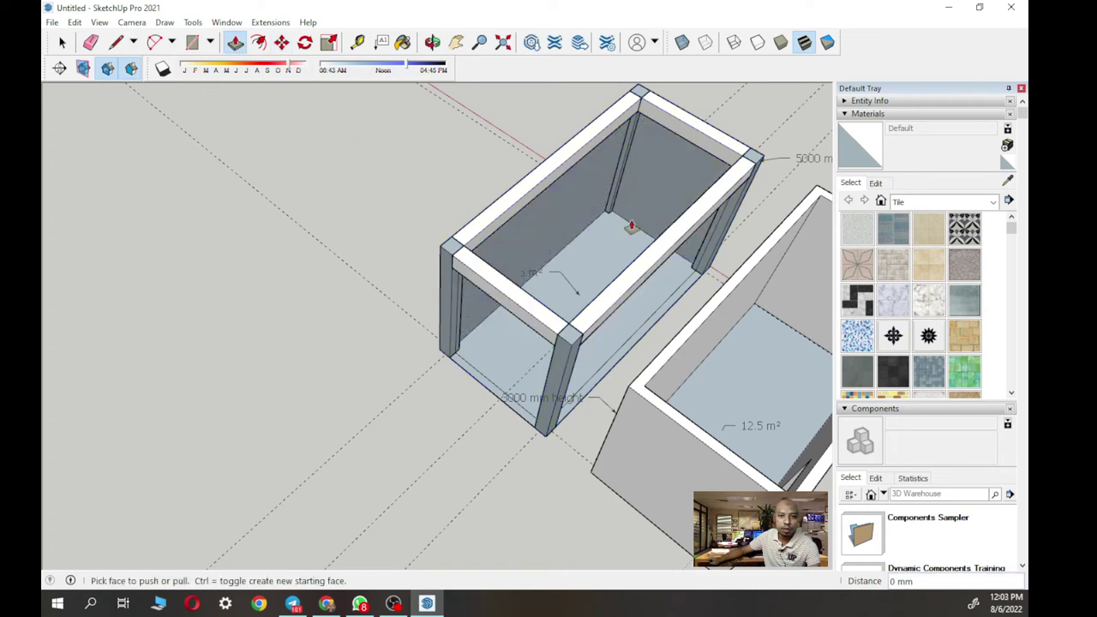
double_click(653, 324)
double_click(492, 392)
middle_drag(526, 345, 614, 426)
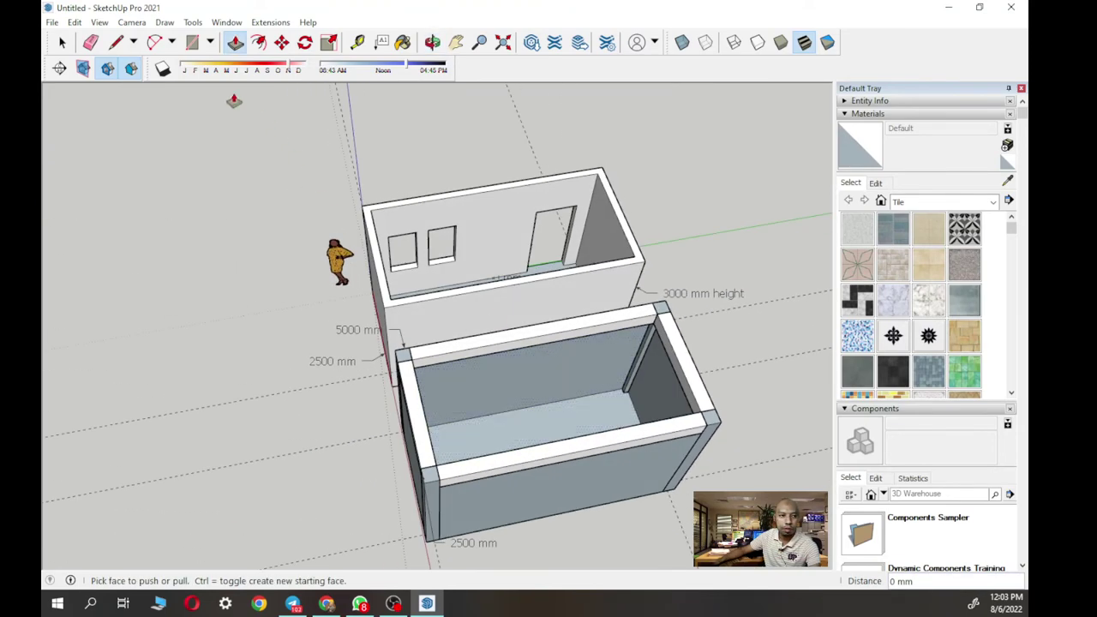
- Place horizontal guides 900 mm and 2100 mm above the floor on the long infill wall facing the walled room
click(358, 42)
scroll(500, 368, up, 5)
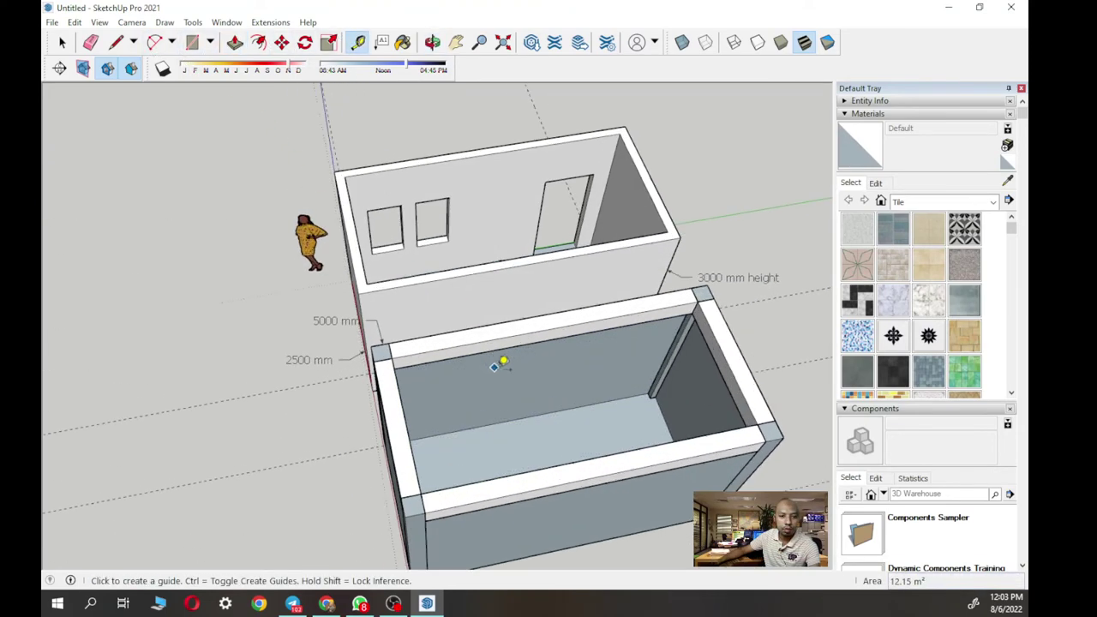
click(552, 417)
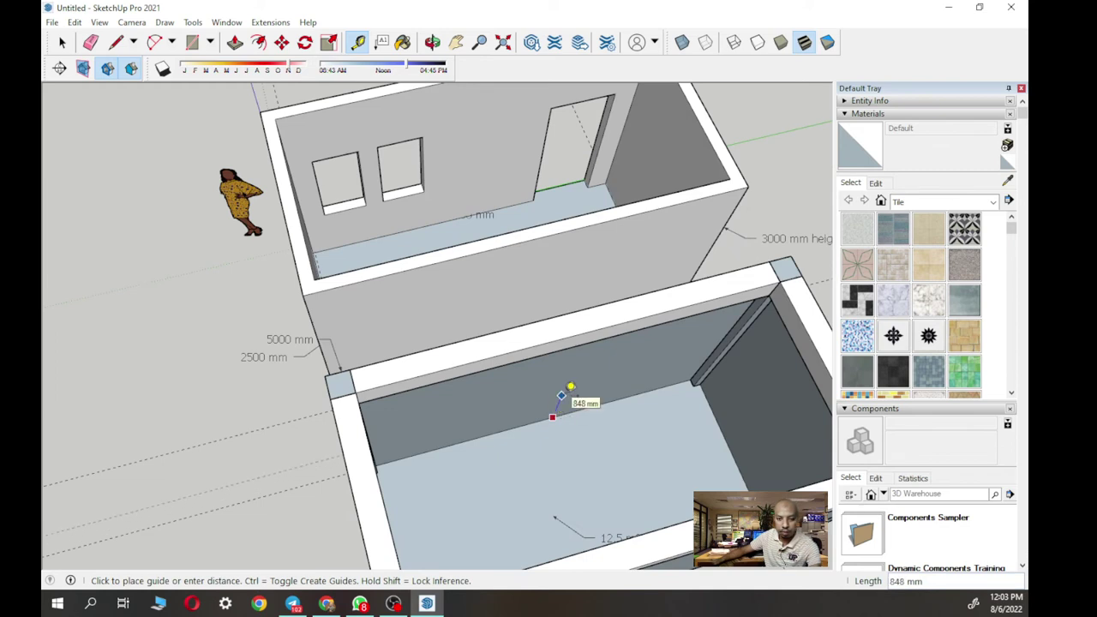
text(900)
key(Return)
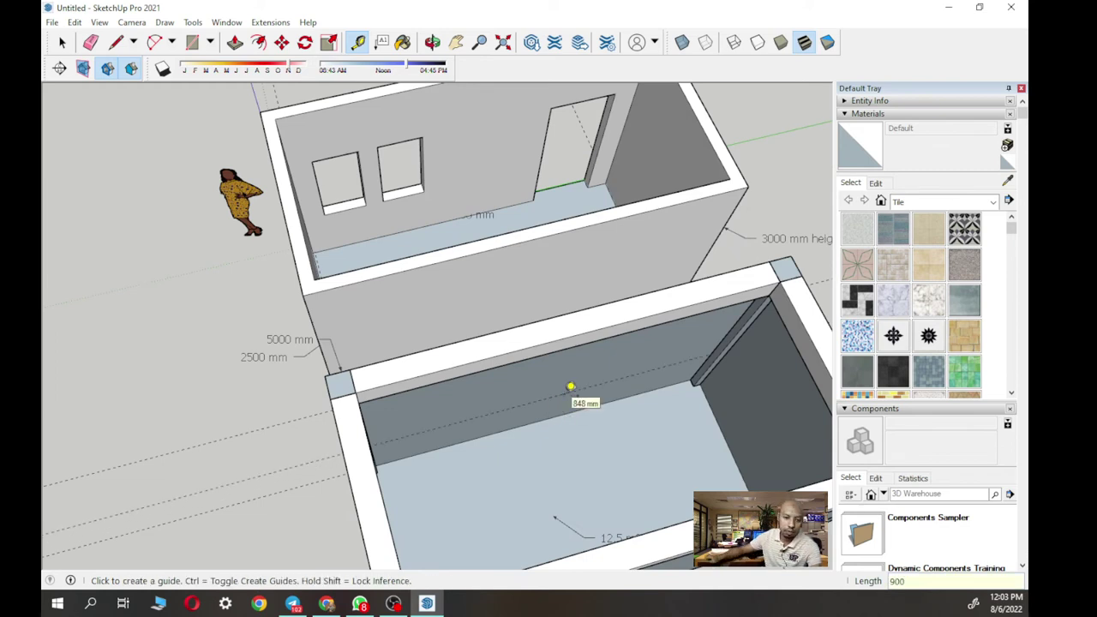
click(567, 412)
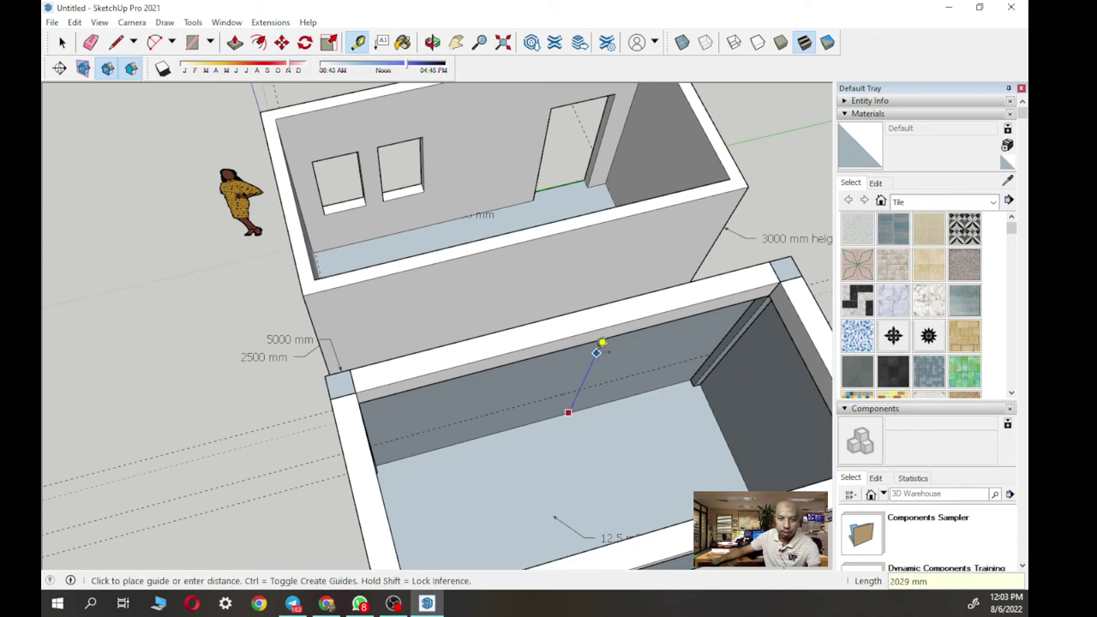
key(Return)
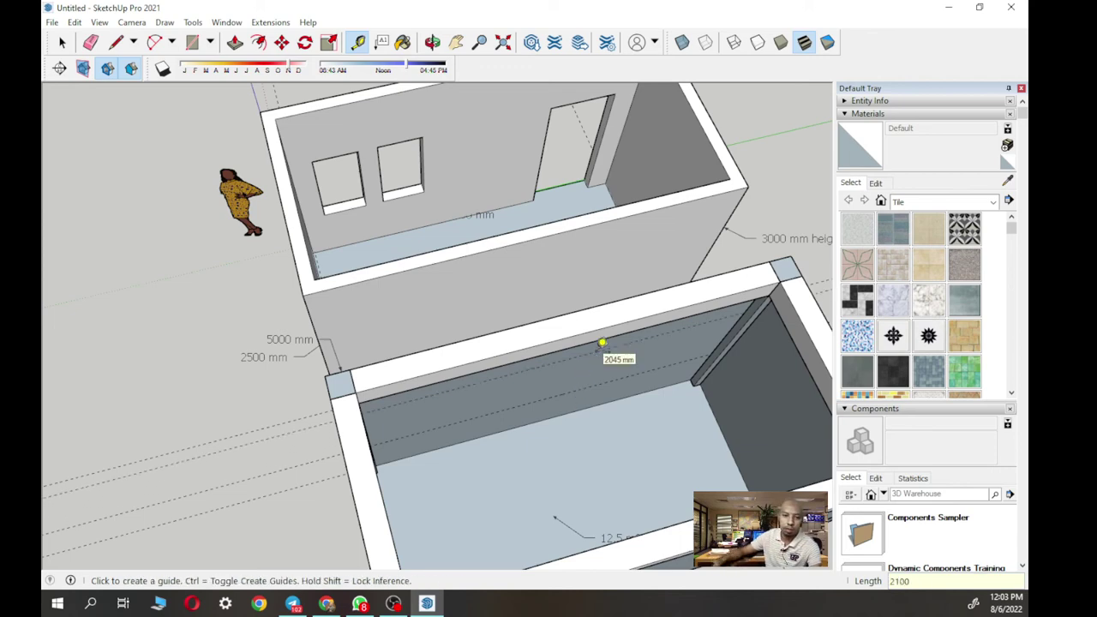
- Place a vertical guide near one end column on the same wall and a second guide 900 mm further along
middle_drag(642, 358, 671, 346)
click(671, 346)
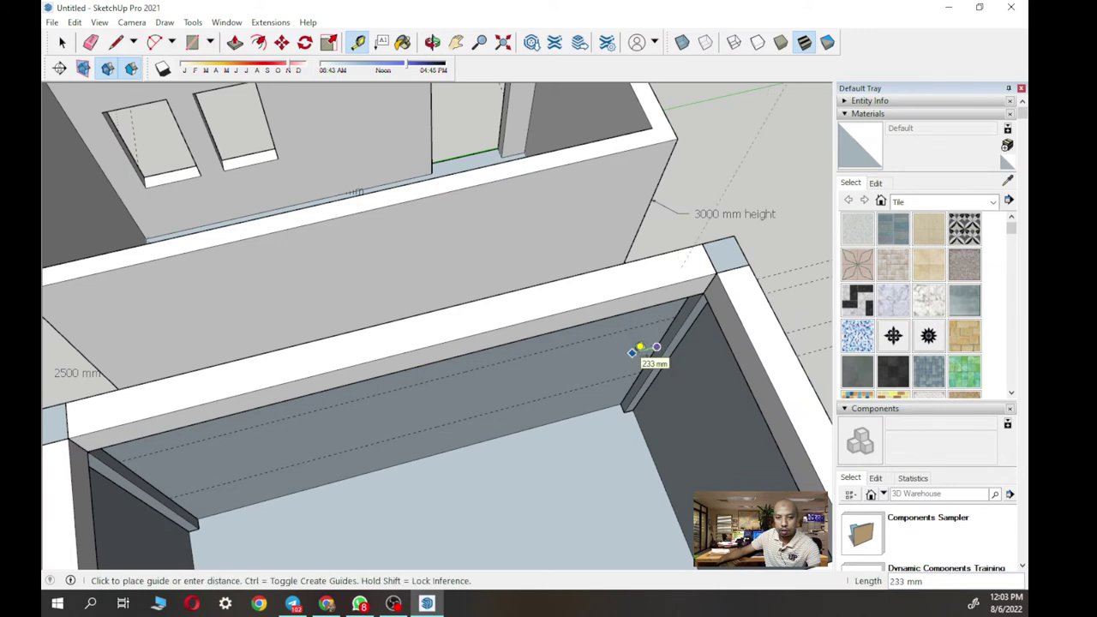
scroll(638, 347, up, 3)
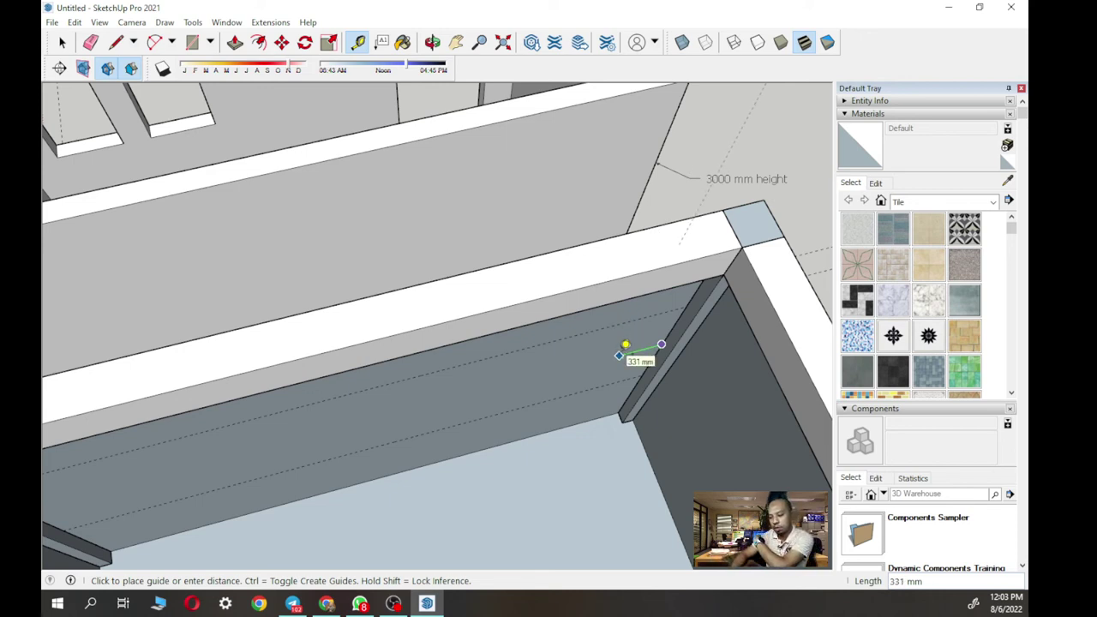
key(Return)
click(643, 347)
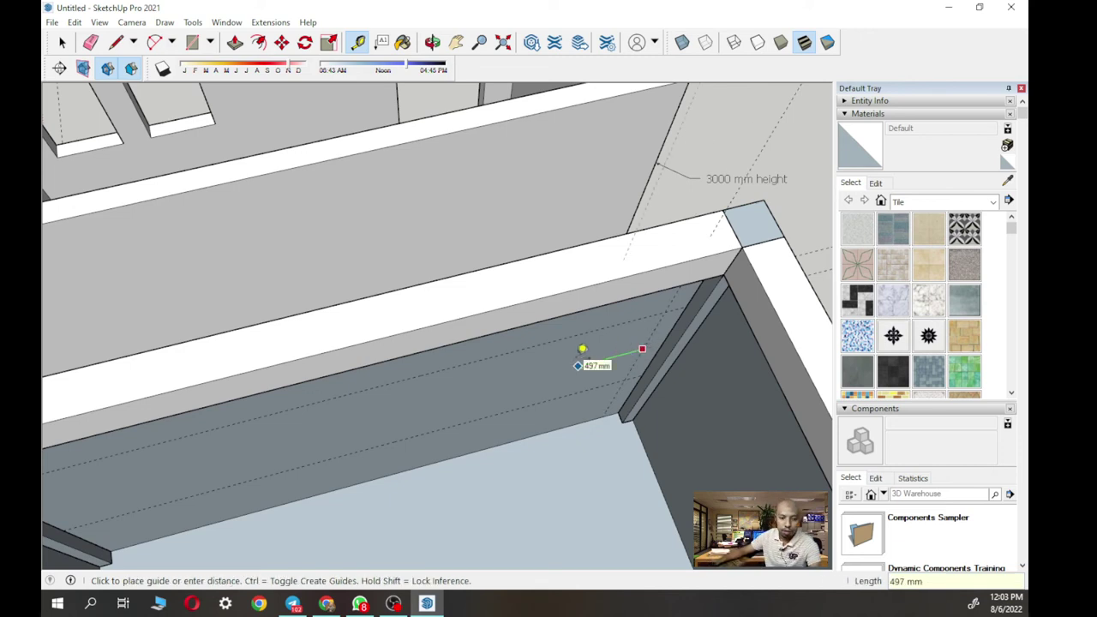
text(900)
key(Return)
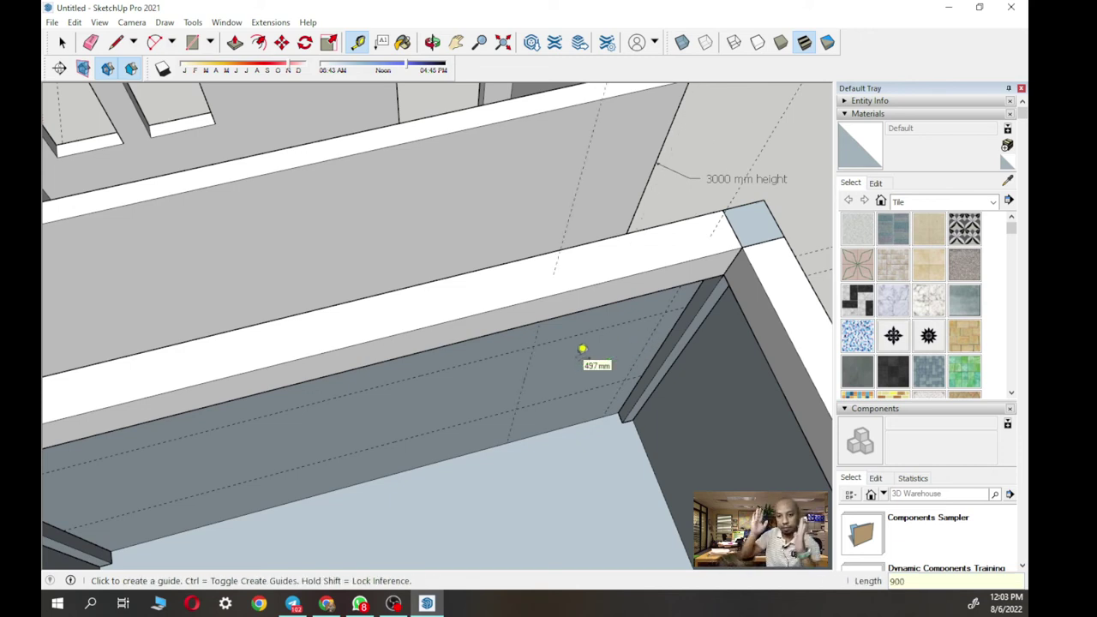
- Place a vertical guide 150 mm from the opposite end column and another further along the wall for the window's width
middle_drag(582, 349, 561, 284)
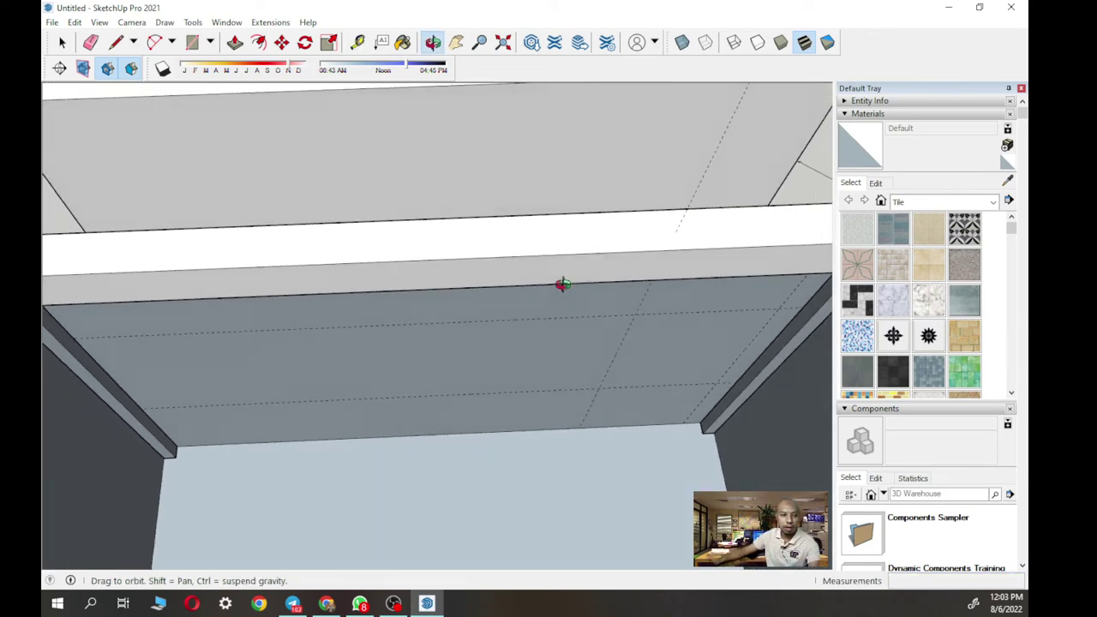
click(114, 375)
text(150)
key(Return)
click(140, 384)
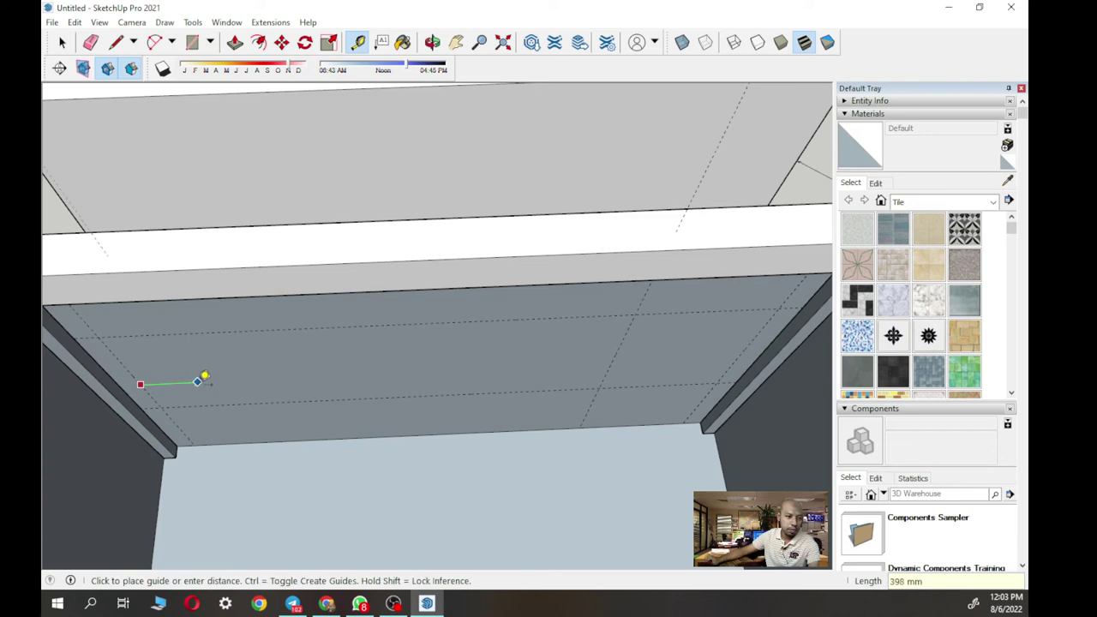
key(Return)
scroll(215, 382, down, 3)
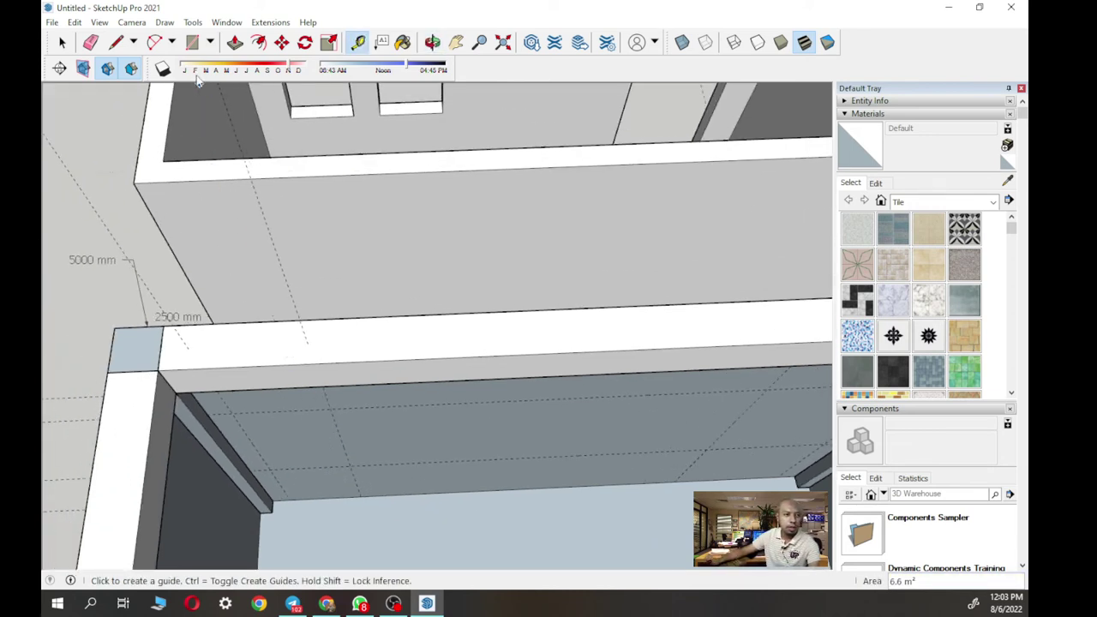
- Draw the window rectangle on the long infill wall between the horizontal guides and the paired vertical guides
click(192, 42)
middle_drag(443, 534, 361, 345)
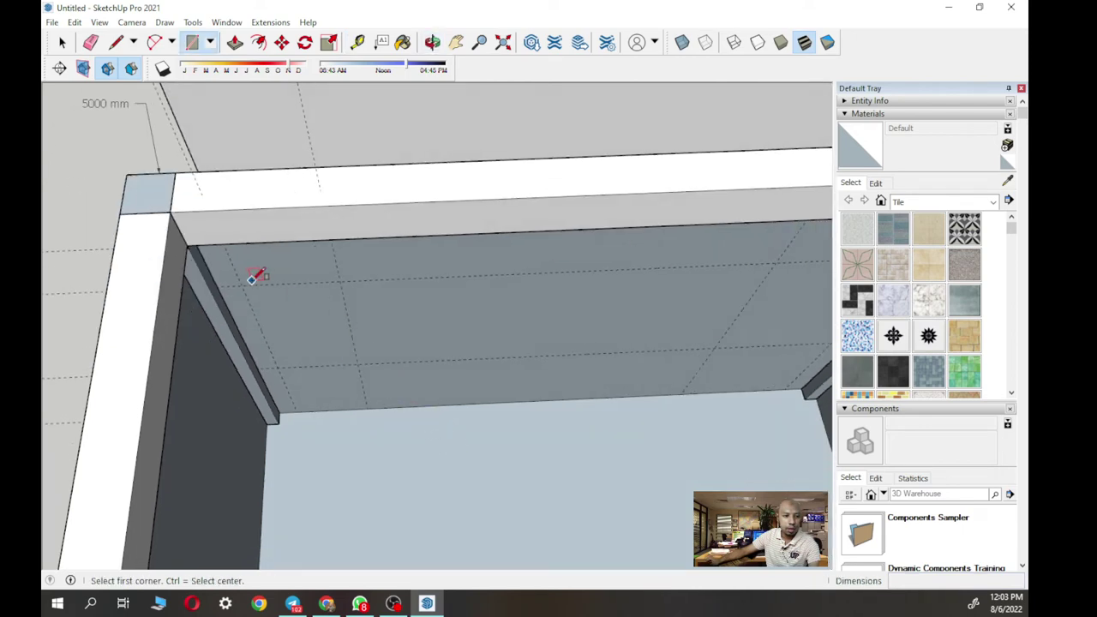
click(241, 282)
middle_drag(360, 353, 717, 302)
- Draw a 2100 mm by 900 mm door rectangle from the upper guide down to the floor at the wall's other end
click(775, 270)
click(582, 398)
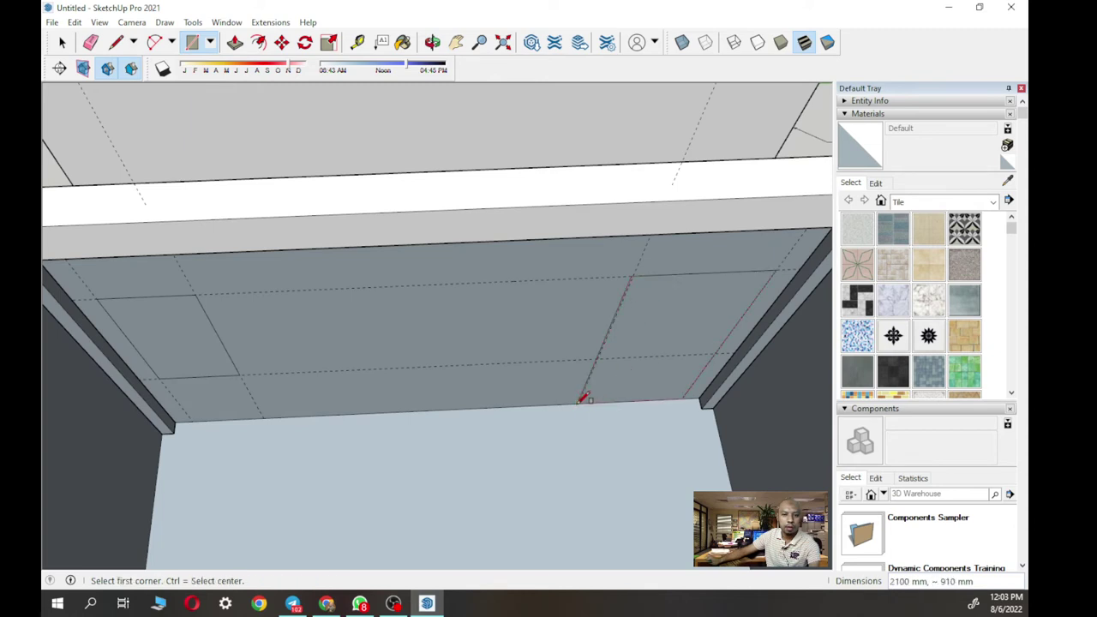
click(775, 270)
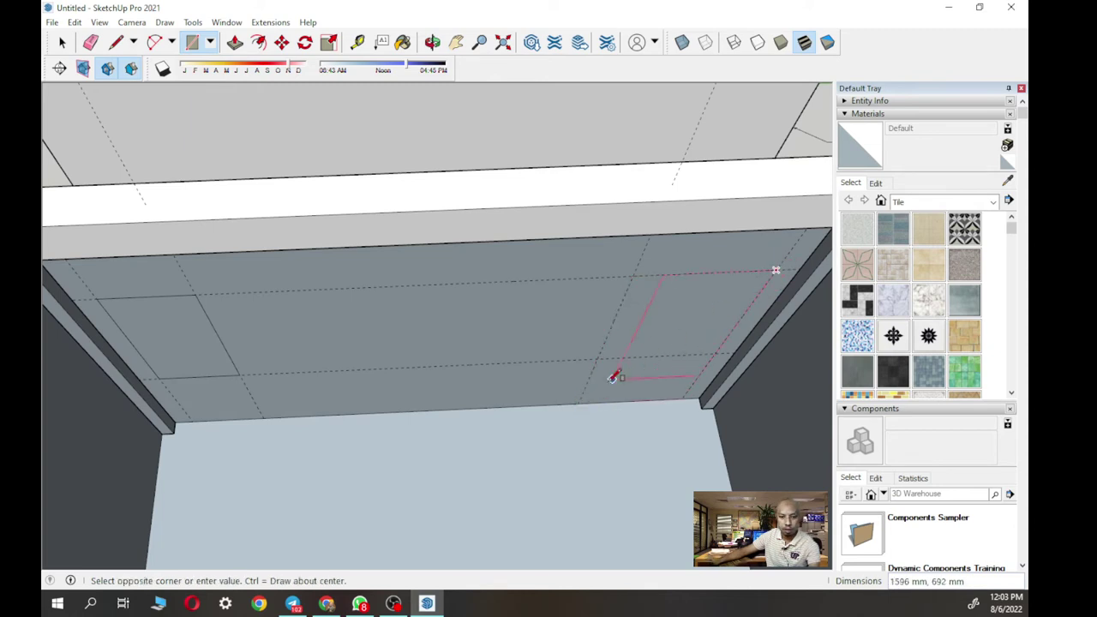
click(582, 399)
- Push the door and window rectangles 150 mm through the infill wall to cut both openings
click(235, 42)
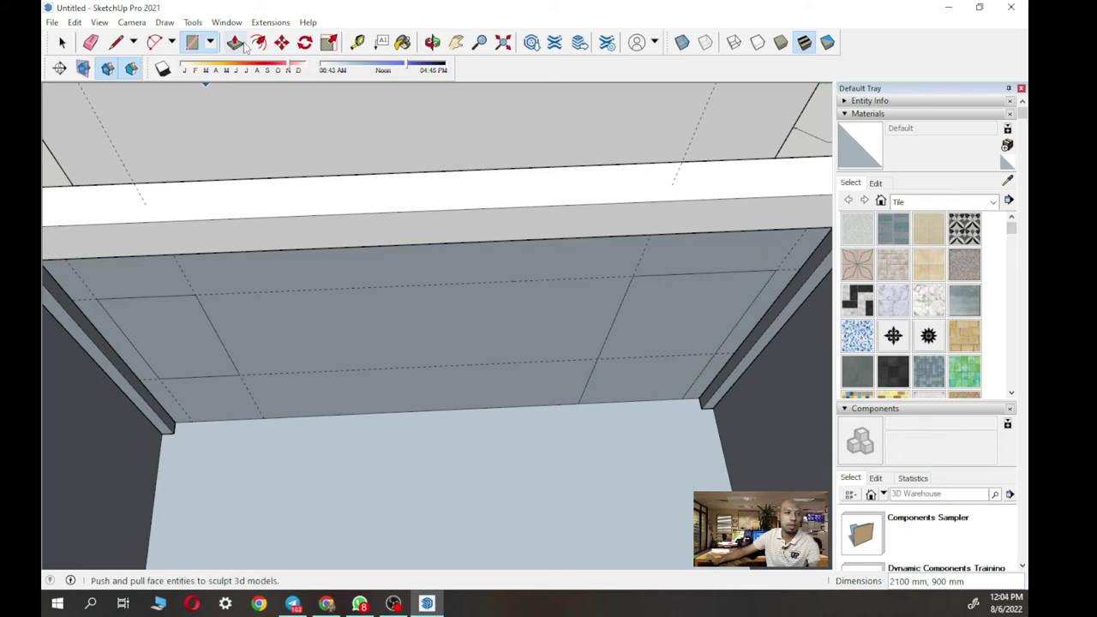
click(673, 306)
text(150)
key(Return)
middle_drag(191, 360, 300, 326)
double_click(194, 347)
middle_drag(194, 347, 578, 360)
scroll(588, 338, down, 5)
key(space)
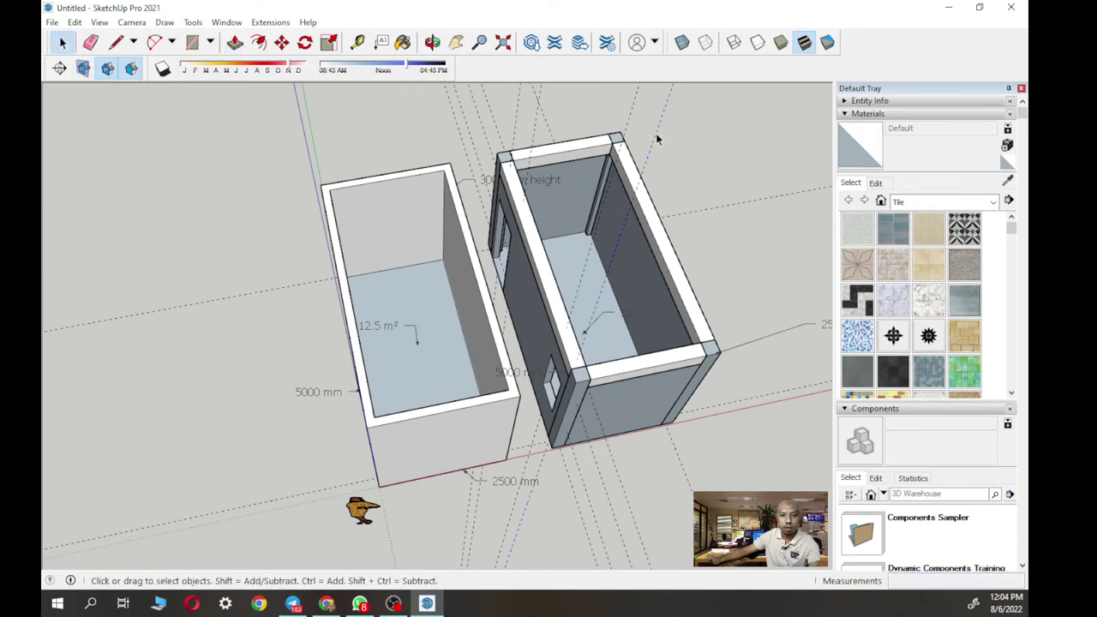
- Erase the construction guides around the framed room with the Eraser tool
middle_drag(657, 139, 225, 214)
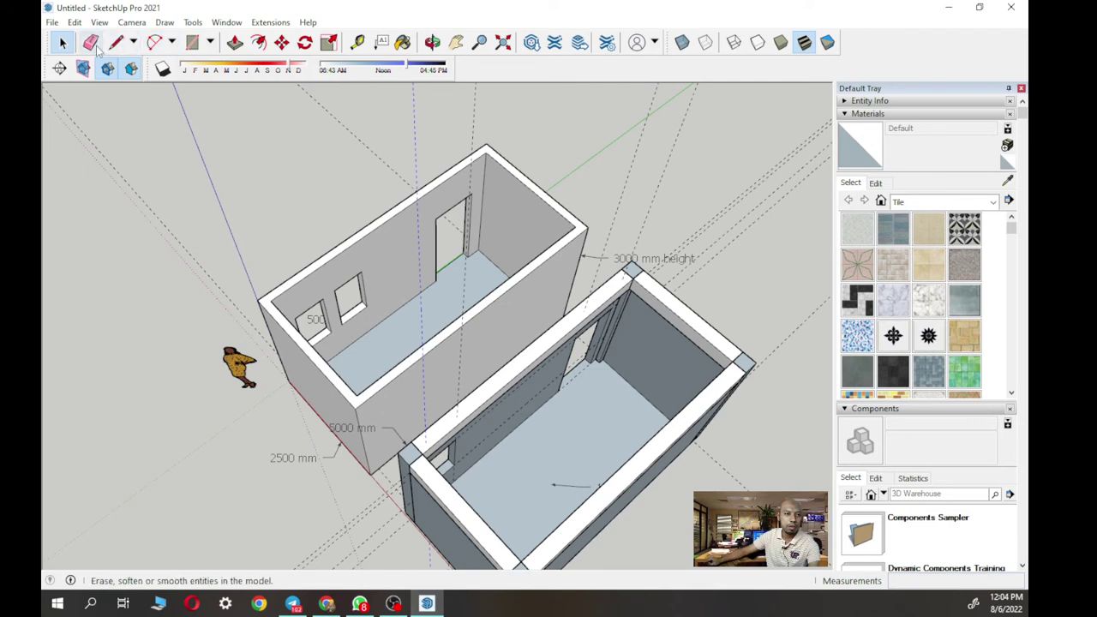
click(90, 42)
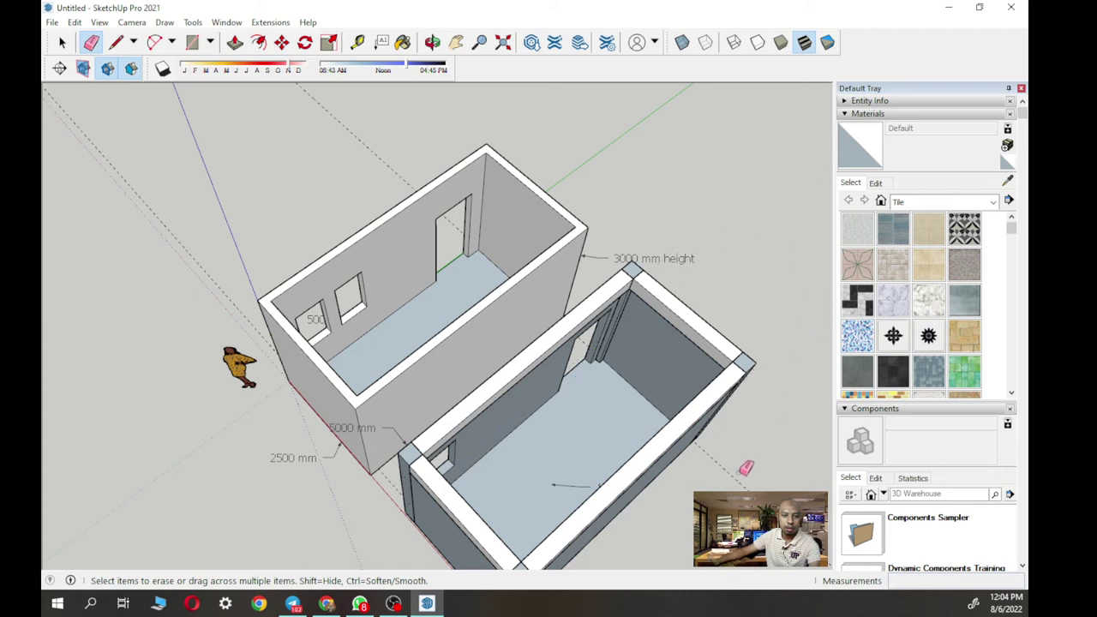
middle_drag(748, 472, 608, 481)
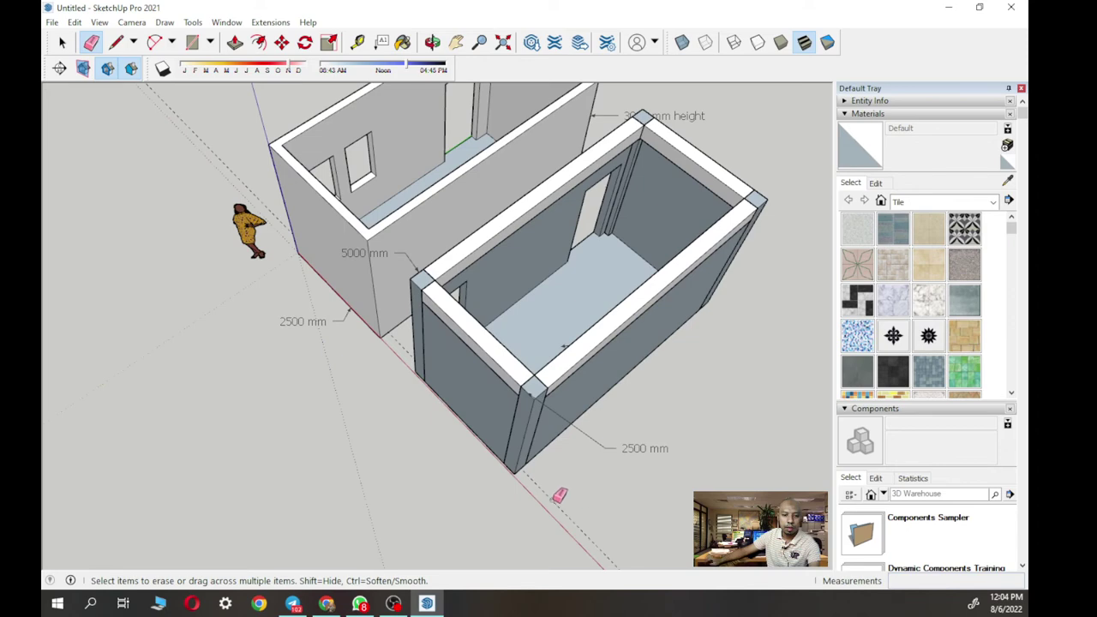
middle_drag(589, 380, 445, 408)
- Select the whole framed room and examine its columns, beams and infill walls
scroll(568, 385, down, 5)
middle_drag(571, 386, 485, 233)
scroll(588, 387, down, 1)
click(67, 47)
drag(487, 221, 664, 471)
middle_drag(558, 368, 415, 281)
middle_drag(557, 361, 561, 367)
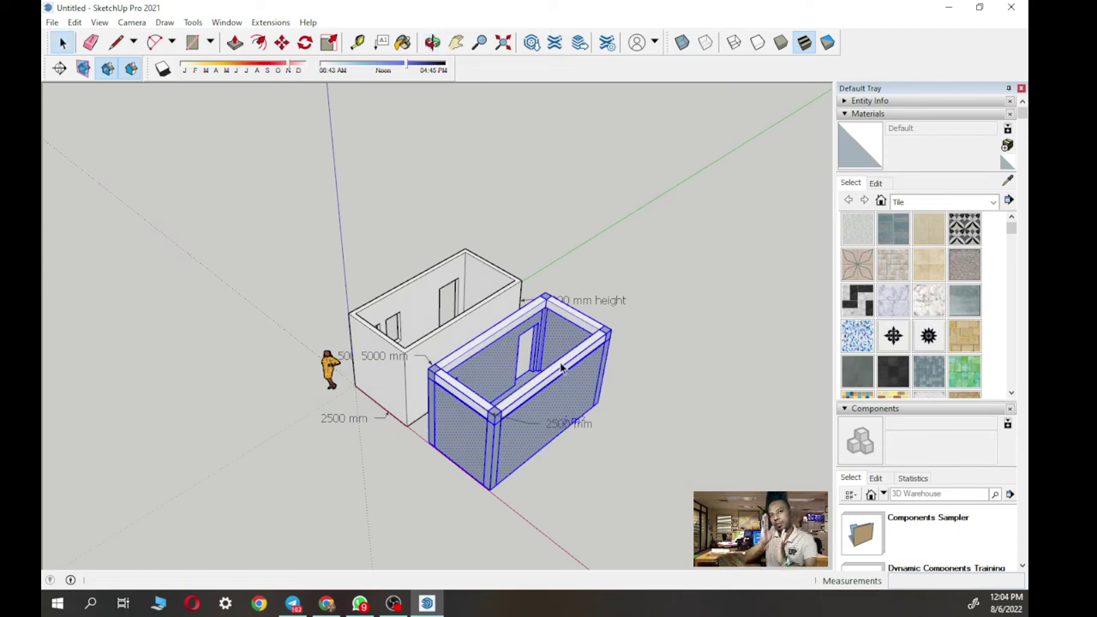
middle_drag(558, 403, 540, 363)
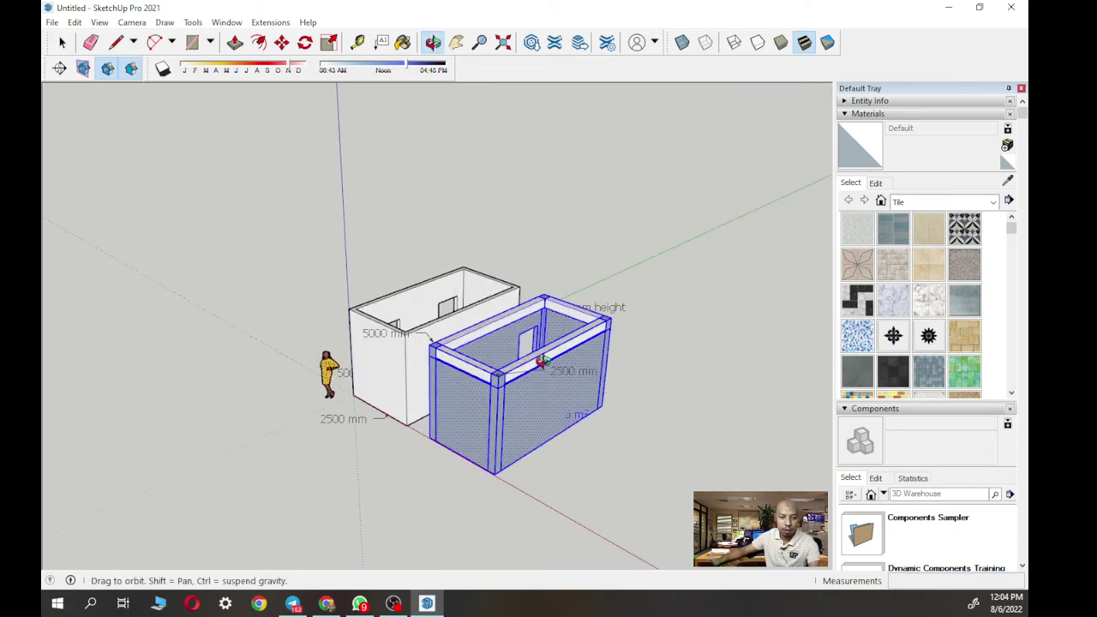
- Copy the roof beam group straight down from its upper outer corner to the base of the columns
scroll(497, 429, up, 3)
mouse_move(498, 429)
middle_down()
mouse_move(484, 317)
mouse_move(517, 313)
mouse_move(502, 275)
mouse_move(461, 338)
mouse_move(509, 321)
mouse_move(497, 358)
middle_up()
middle_drag(505, 184, 486, 288)
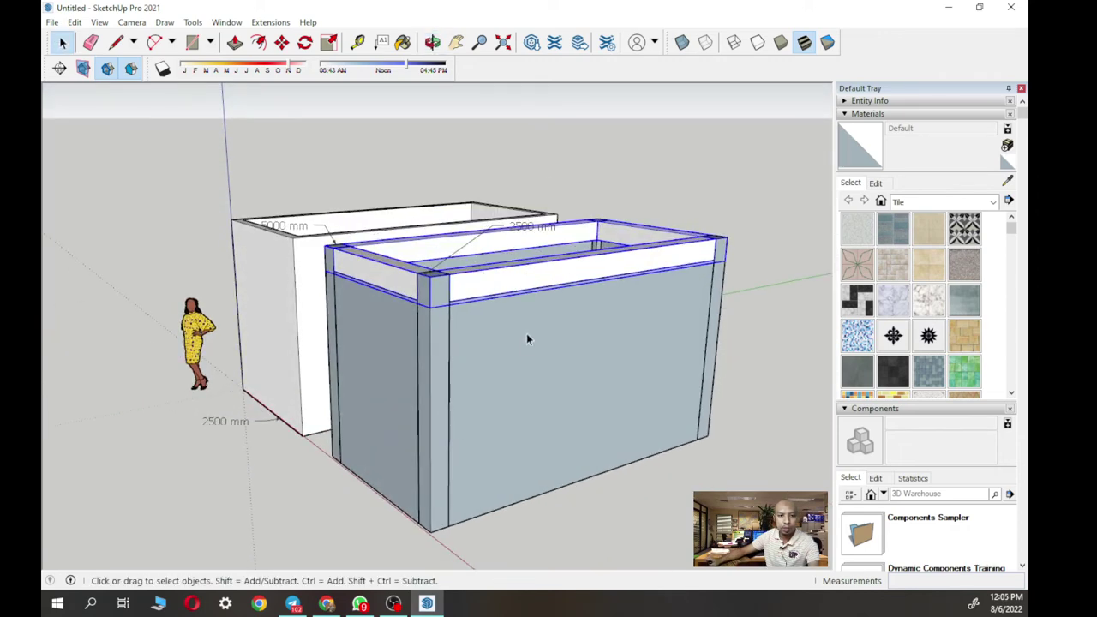
middle_drag(531, 324, 481, 322)
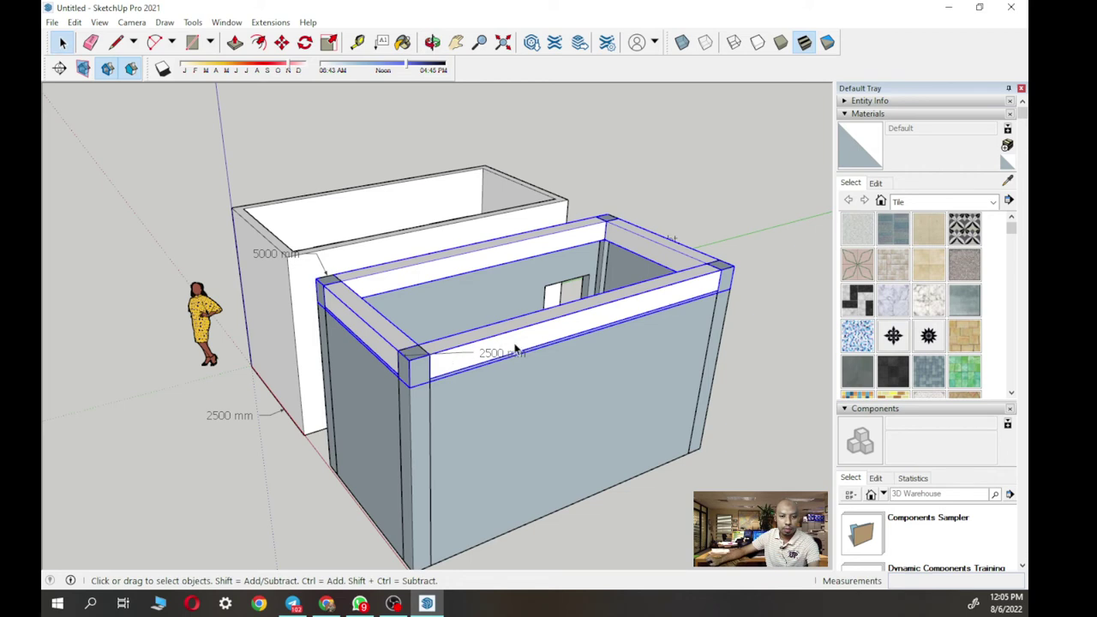
click(283, 44)
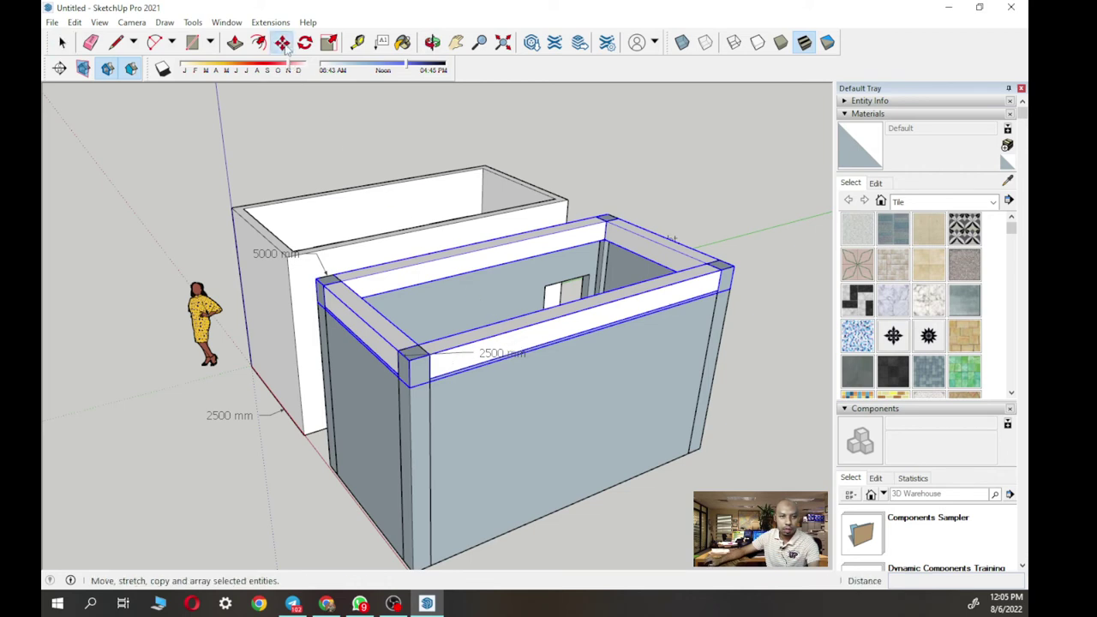
click(735, 267)
key(ctrl)
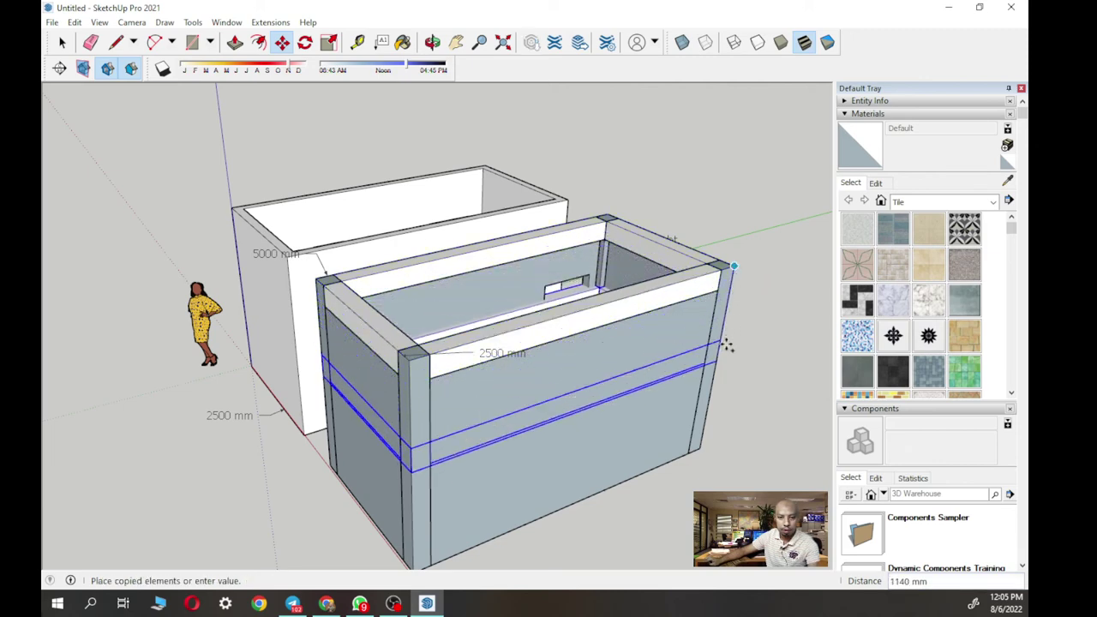
click(701, 449)
- Open the column group and close the underside of the outer corner column with 250 mm lines along its edges
middle_drag(693, 453, 558, 324)
middle_drag(387, 343, 378, 233)
scroll(424, 274, up, 3)
key(space)
scroll(377, 197, up, 3)
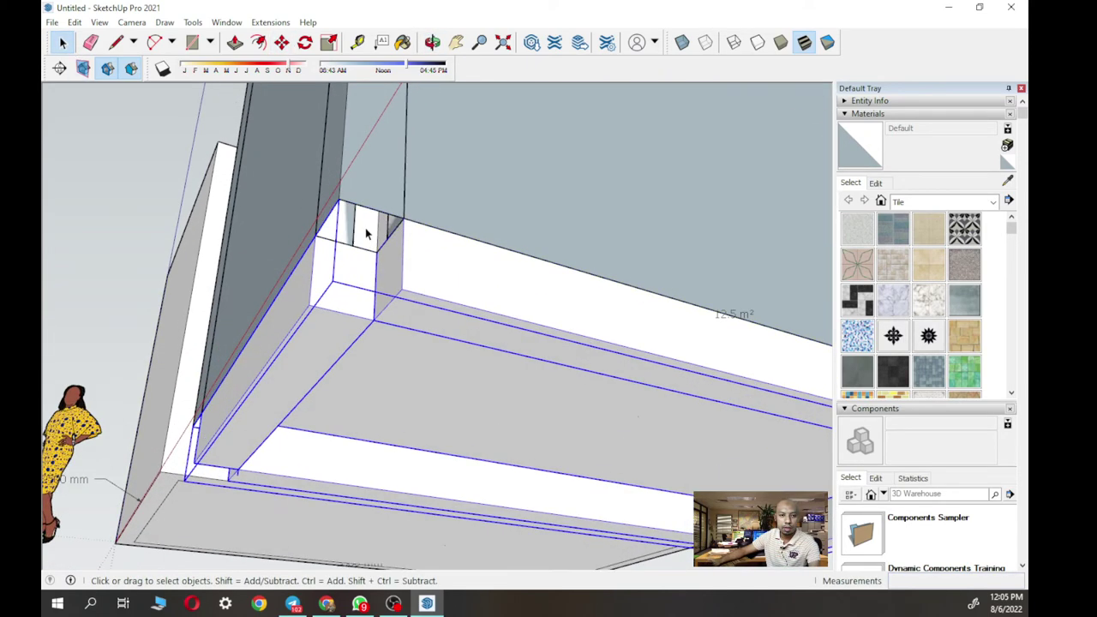
double_click(377, 182)
mouse_move(360, 214)
middle_down()
mouse_move(386, 154)
mouse_move(381, 218)
middle_up()
key(l)
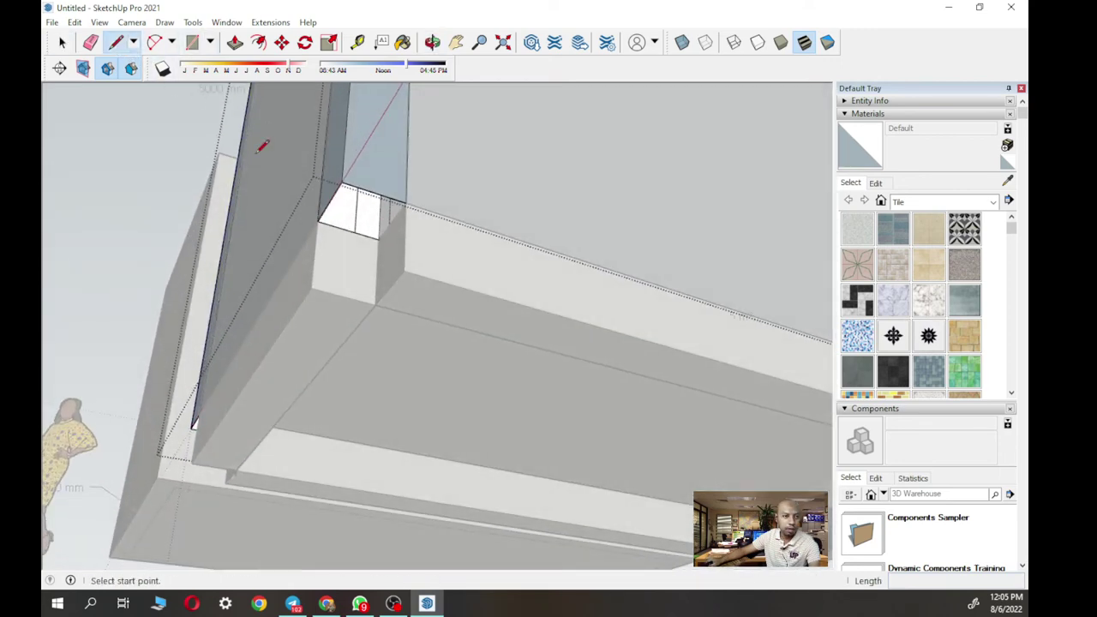
click(341, 184)
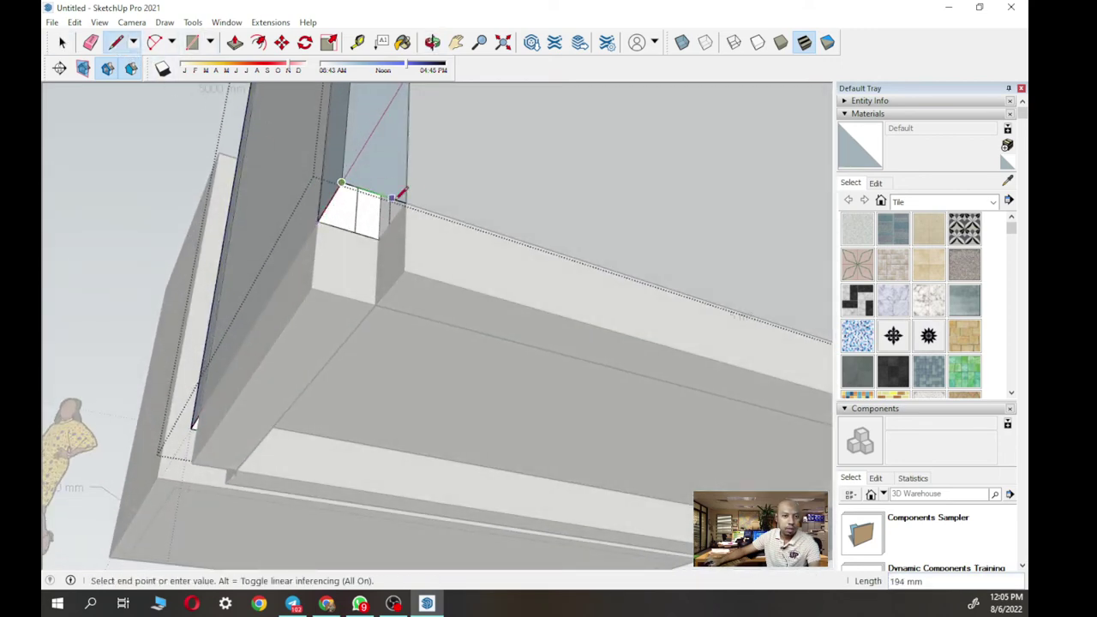
click(405, 203)
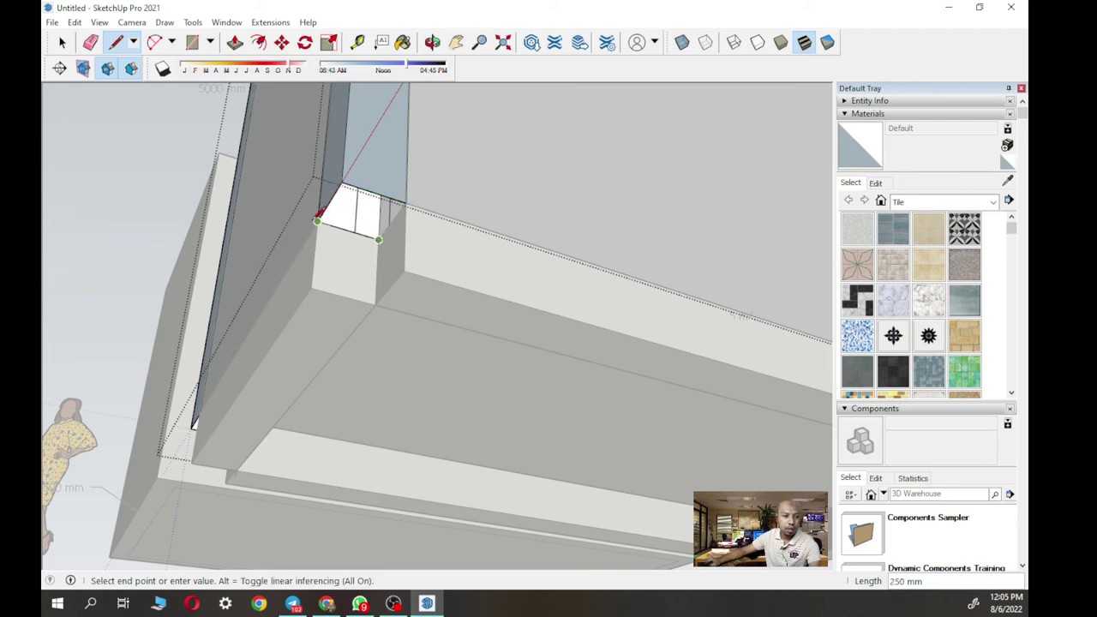
click(317, 220)
- Extend the outer corner column down to the ground beam's underside, then a further 750 mm below it
click(234, 42)
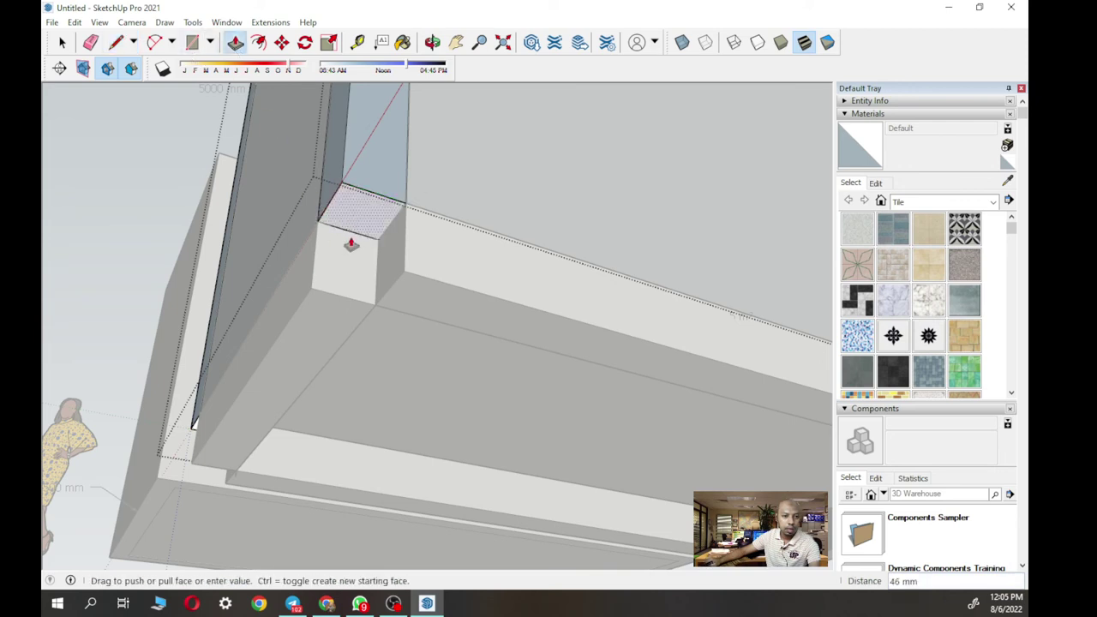
click(314, 296)
middle_drag(313, 296, 311, 347)
click(311, 347)
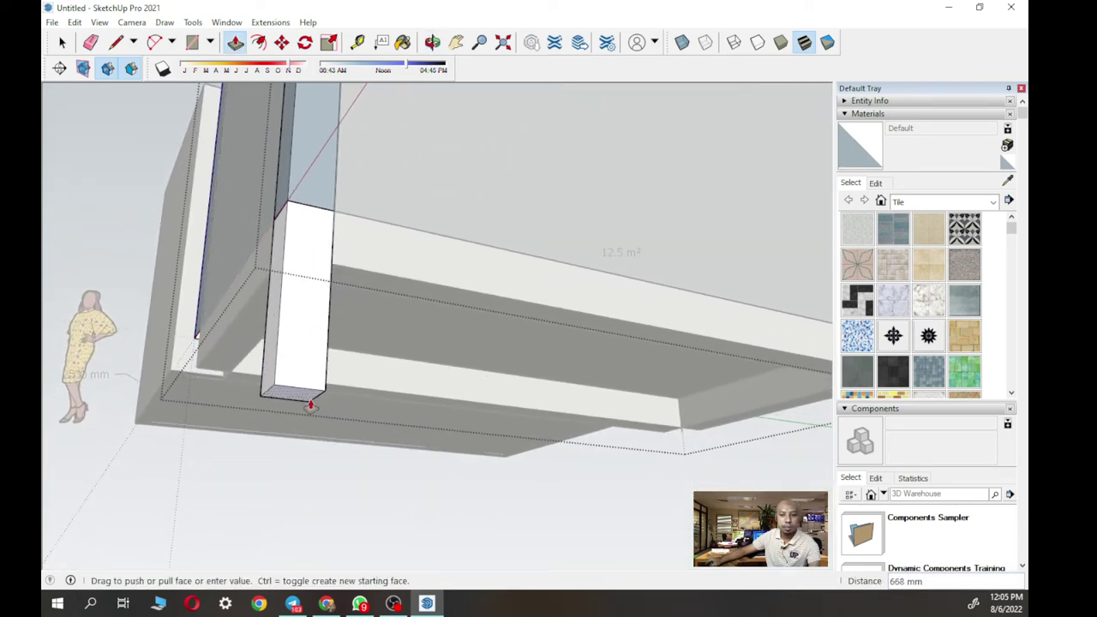
click(311, 408)
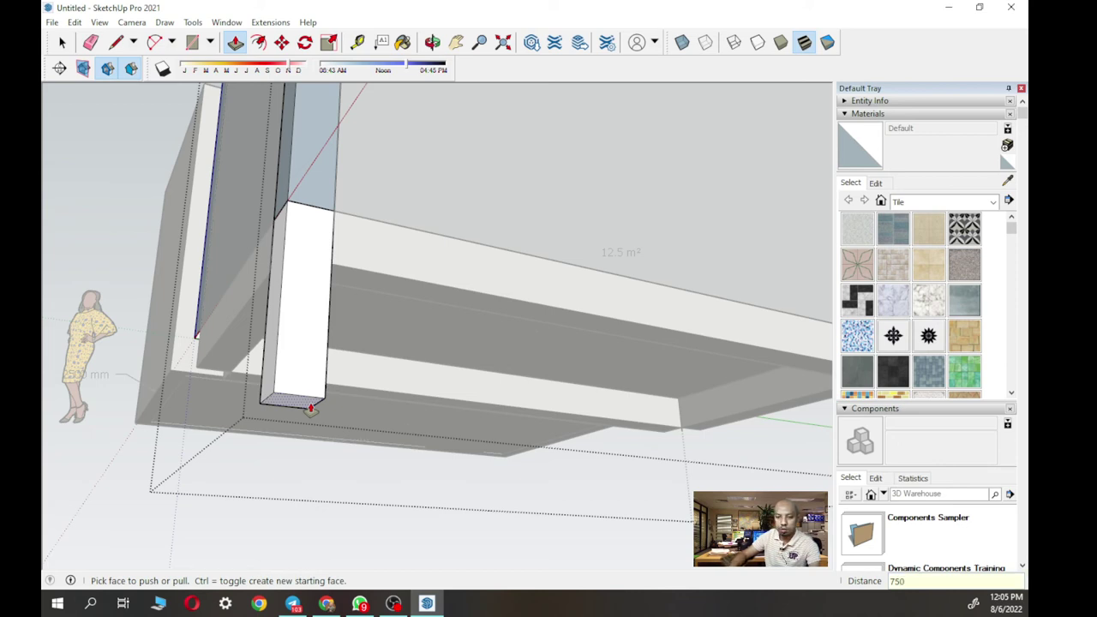
click(311, 408)
- Close the base of the column at the long outer side's other end with a 250 mm square and extend it to the first column's foot
middle_drag(370, 394, 554, 209)
click(190, 43)
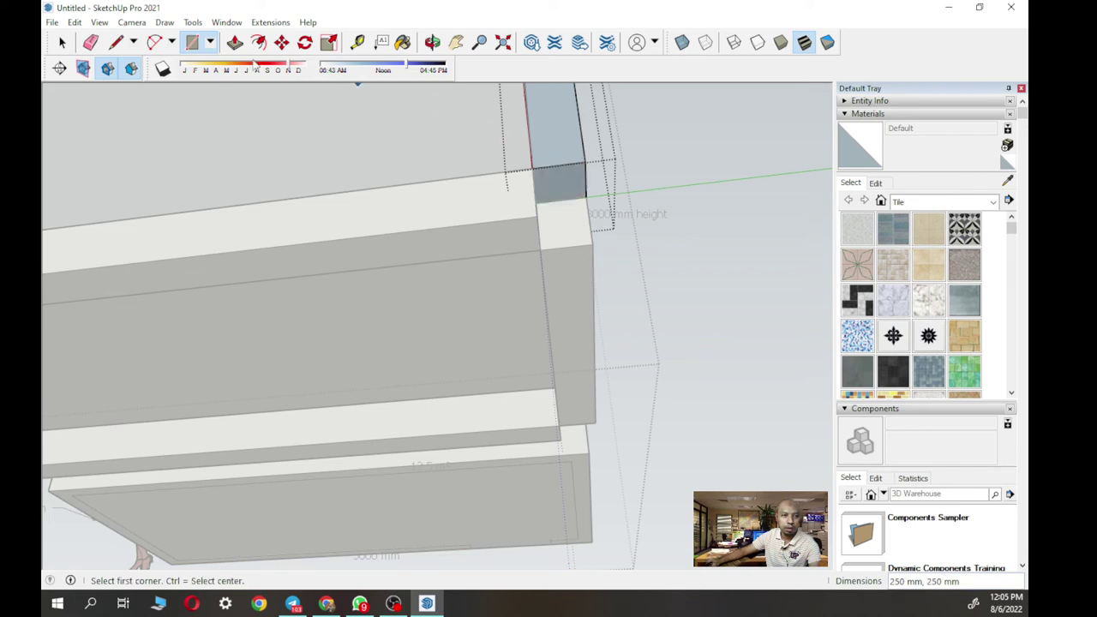
click(235, 43)
drag(561, 186, 589, 327)
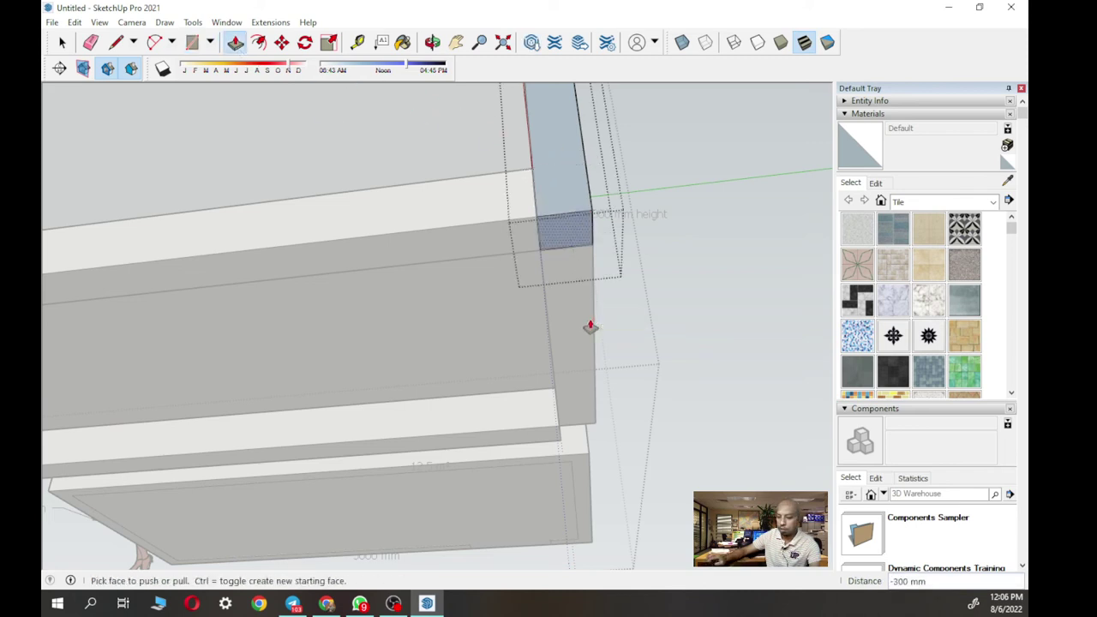
key(Return)
middle_drag(666, 360, 759, 318)
click(651, 333)
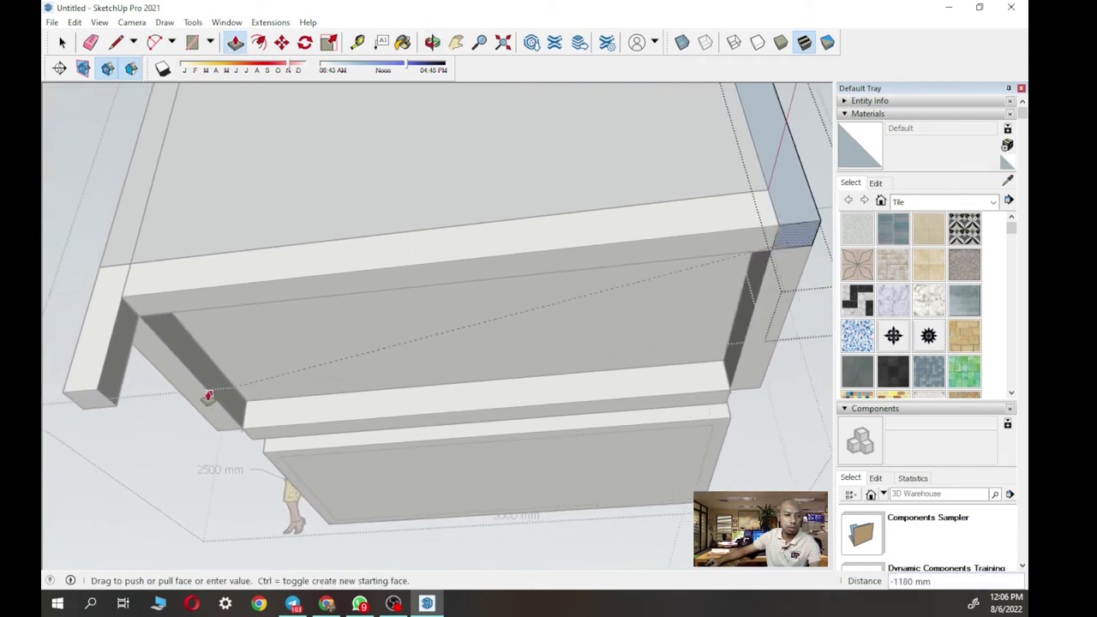
click(107, 400)
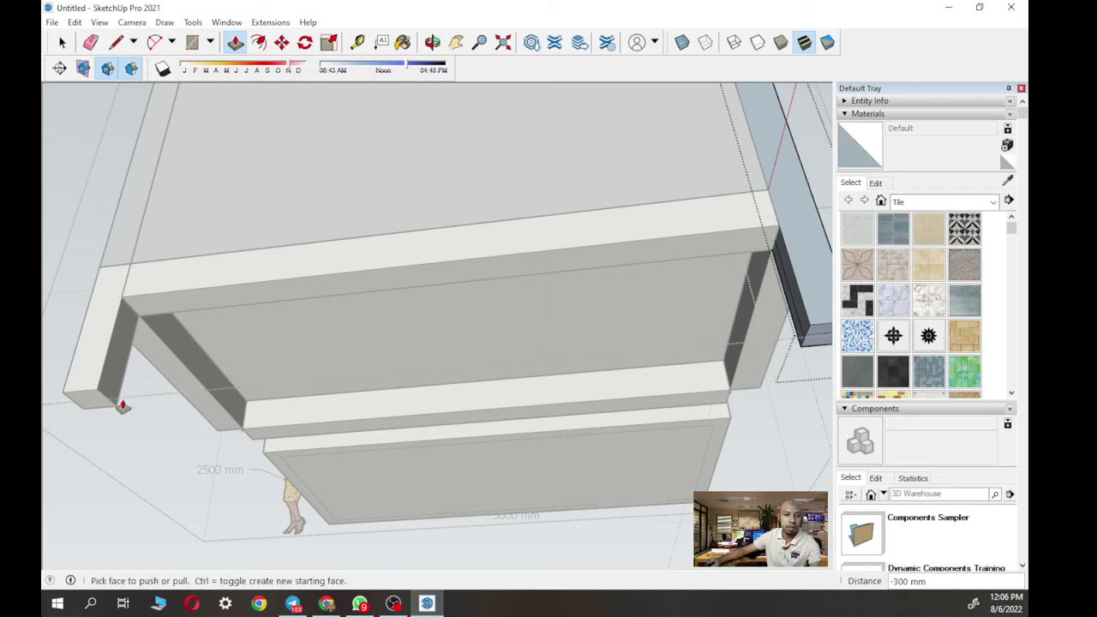
- Draw a rectangle closing the open base of the third column, across the short end beside the walled room
scroll(245, 425, down, 3)
middle_drag(460, 418, 483, 389)
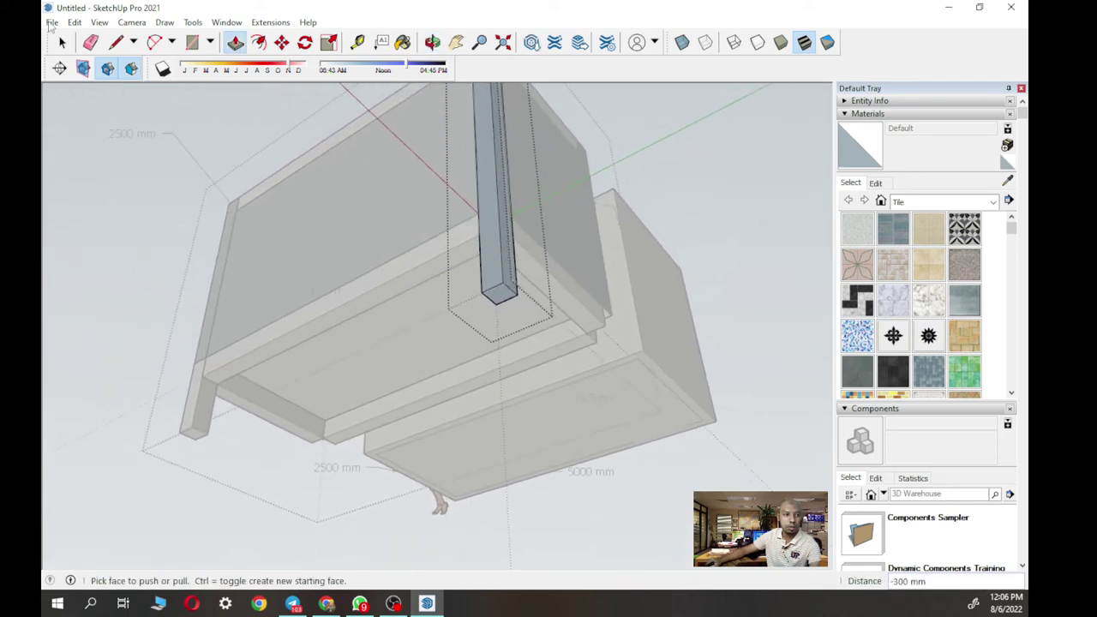
click(62, 42)
middle_drag(604, 321, 406, 277)
double_click(470, 236)
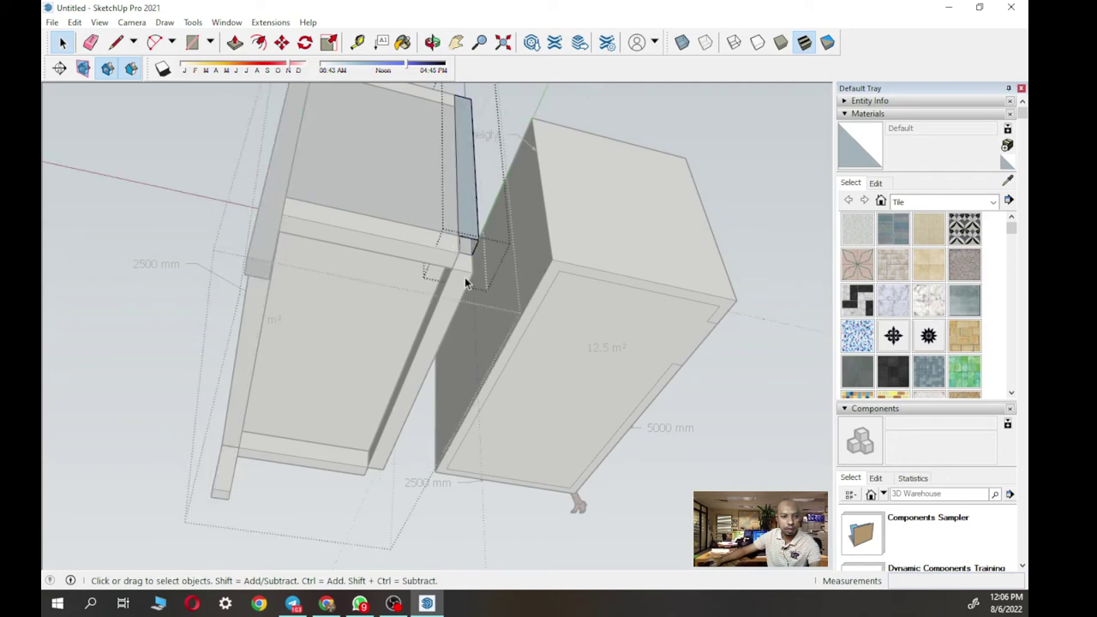
click(192, 42)
scroll(485, 237, up, 5)
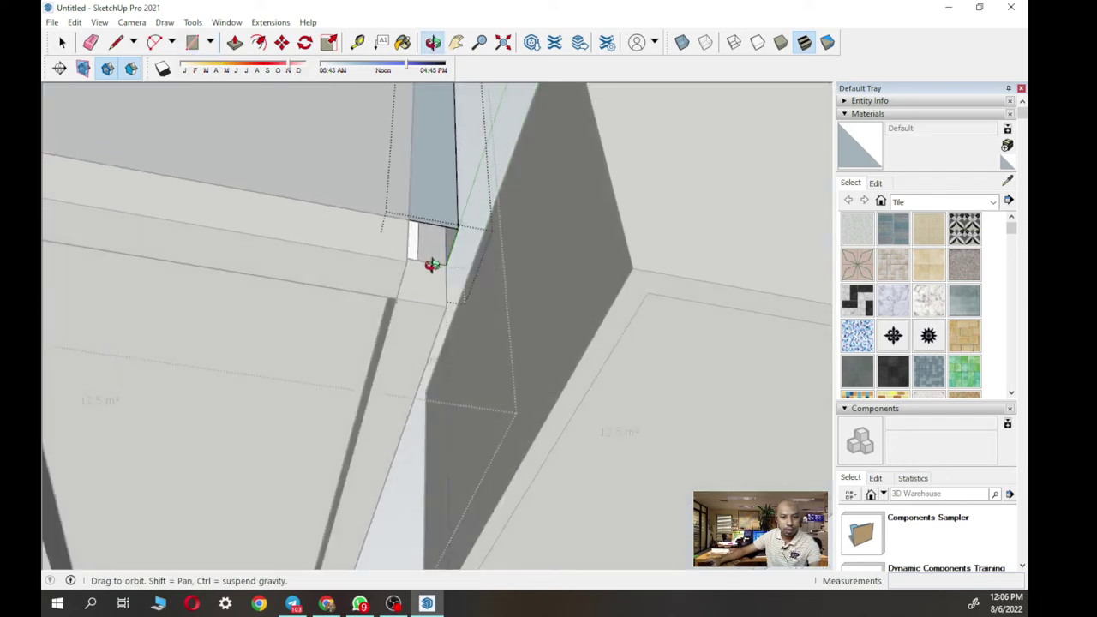
middle_drag(443, 266, 374, 239)
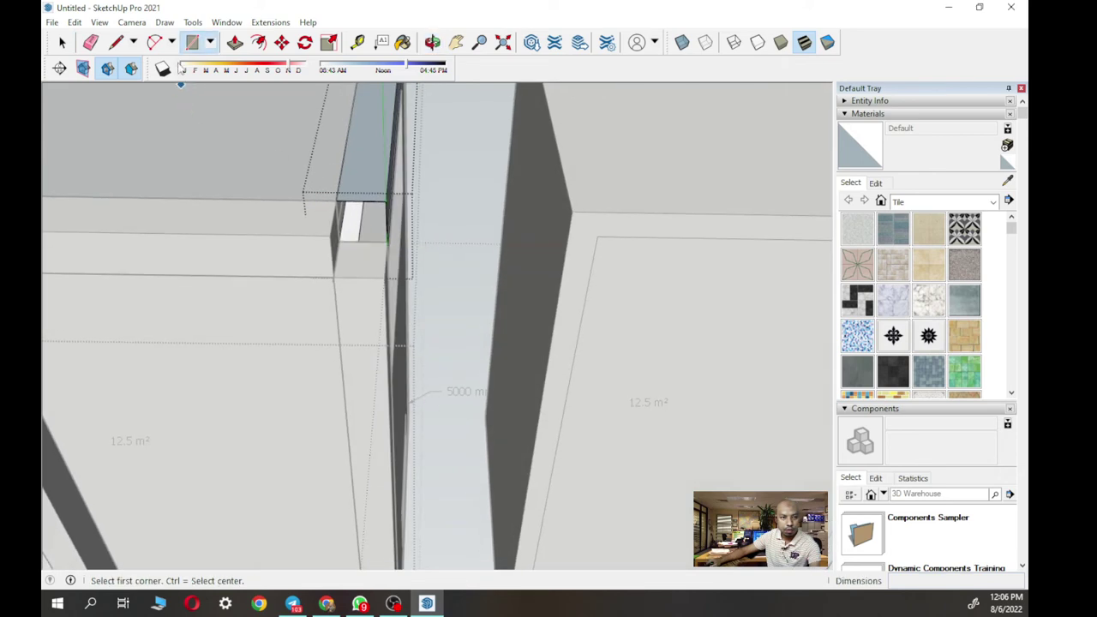
click(340, 240)
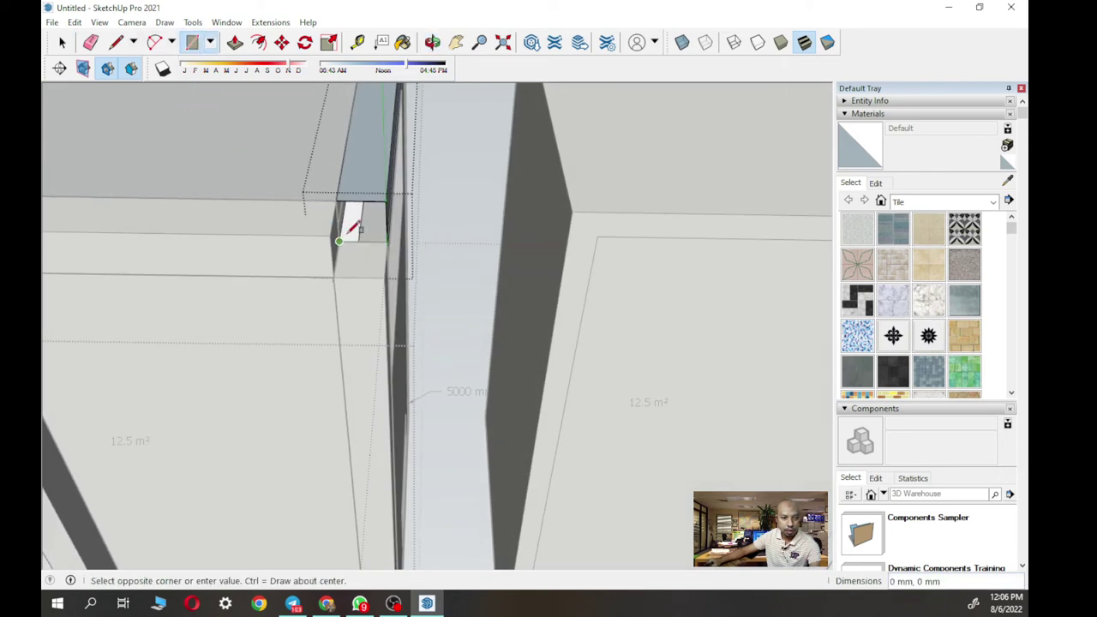
click(386, 200)
- Extend the third column's base down 1050 mm, level with the feet of the finished columns
middle_drag(340, 230, 388, 224)
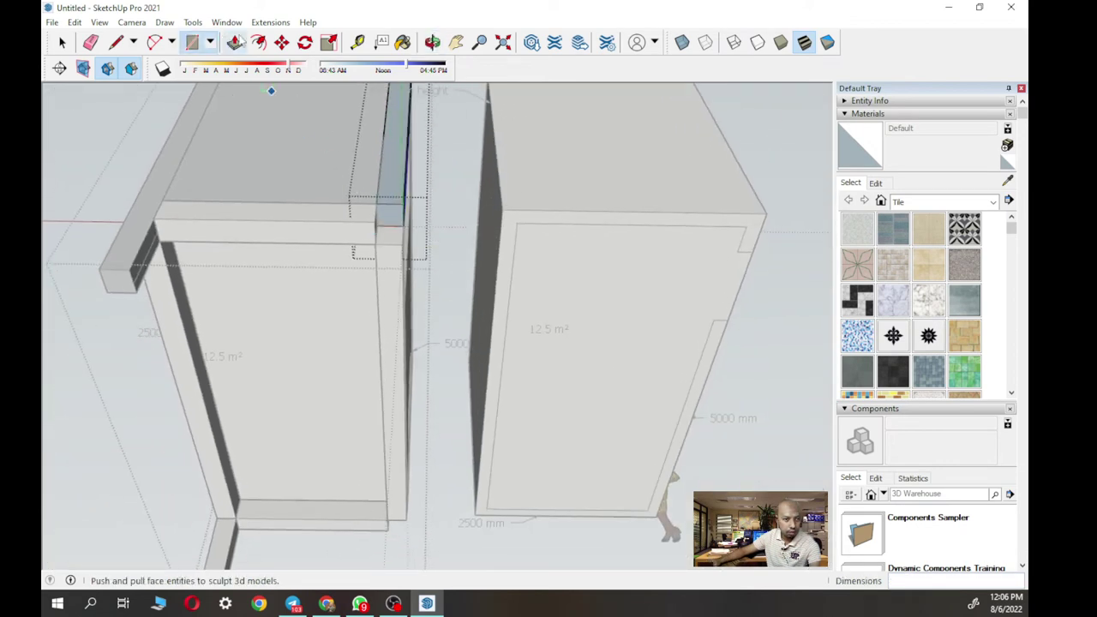
click(235, 42)
drag(396, 232, 135, 283)
middle_drag(134, 283, 355, 355)
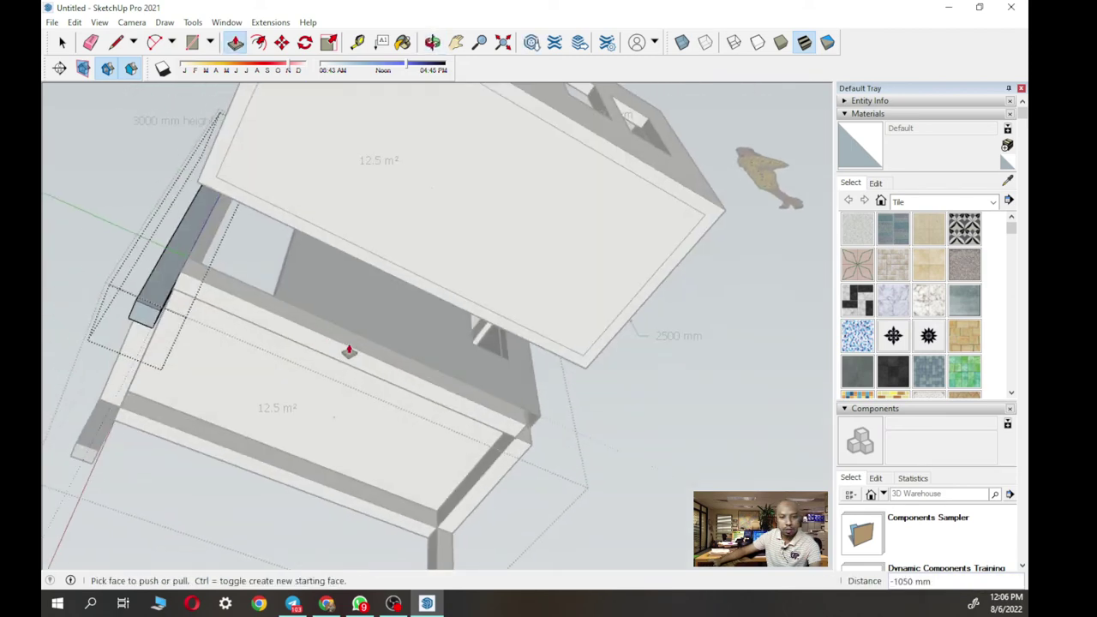
- Draw a 250 mm by 250 mm rectangle closing the open base of the remaining fourth column
key(space)
middle_drag(450, 432, 529, 388)
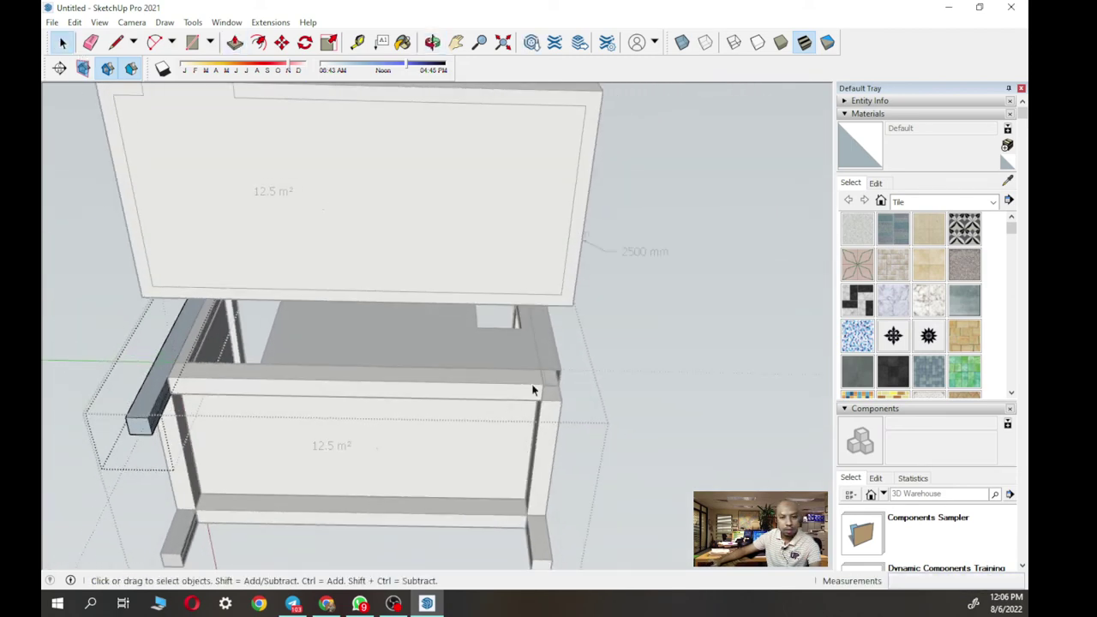
scroll(547, 382, up, 2)
middle_drag(474, 292, 423, 257)
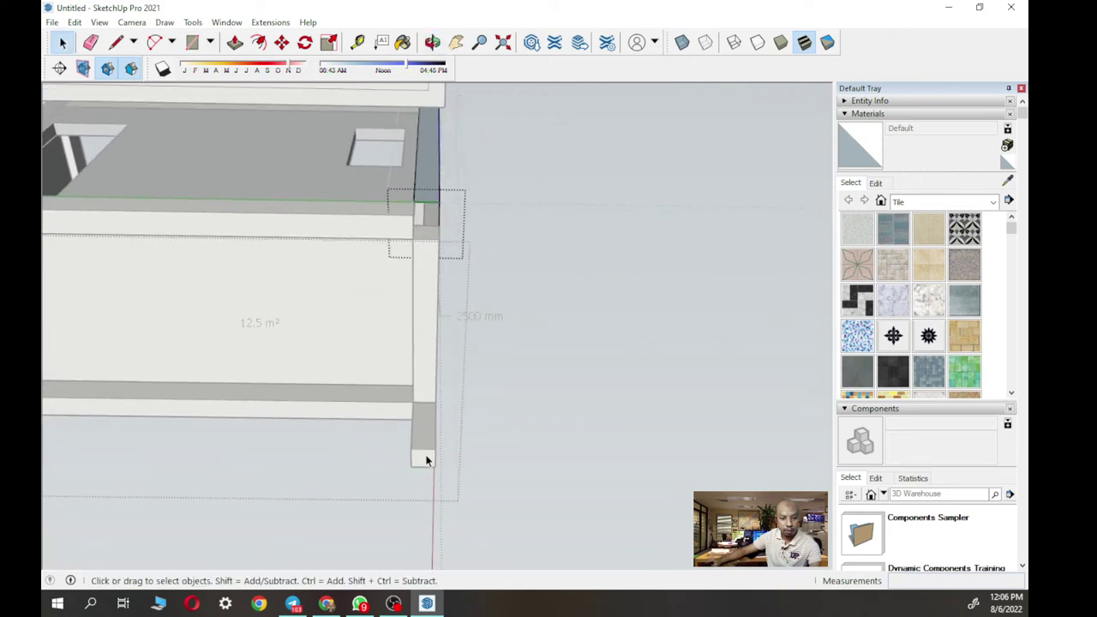
click(192, 42)
scroll(420, 231, up, 3)
middle_drag(420, 233, 399, 245)
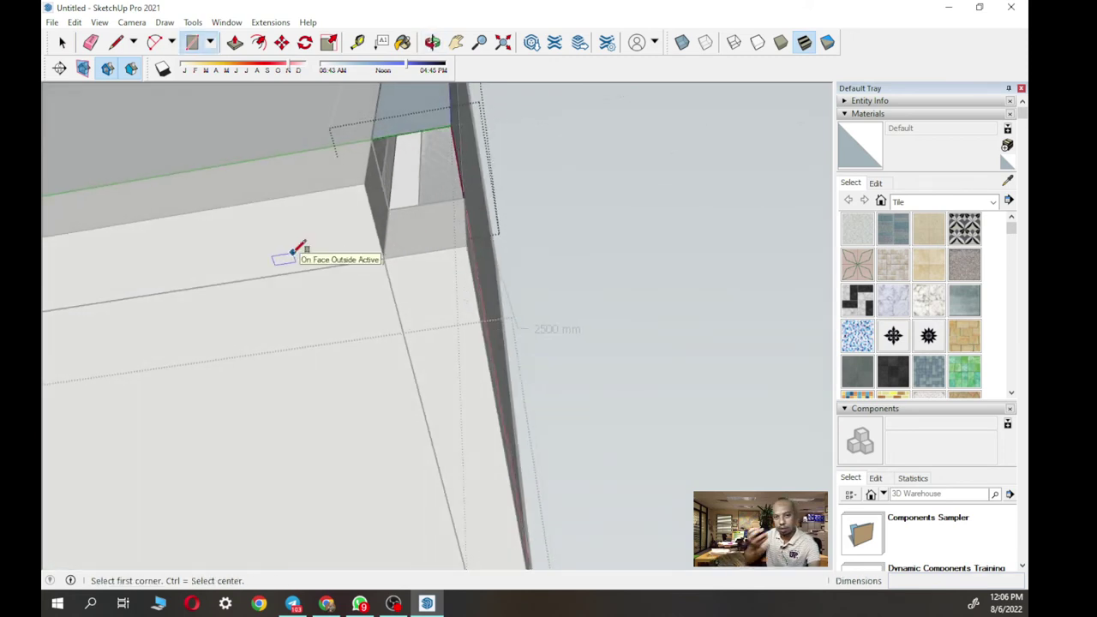
scroll(295, 251, up, 2)
scroll(295, 251, down, 2)
scroll(295, 252, up, 2)
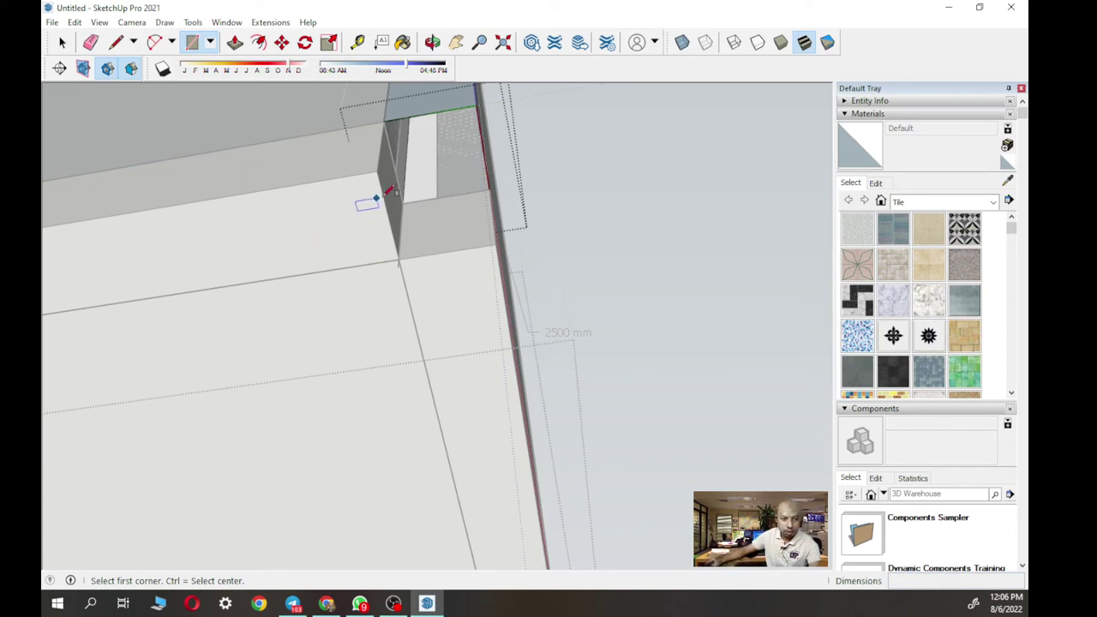
click(402, 202)
click(481, 100)
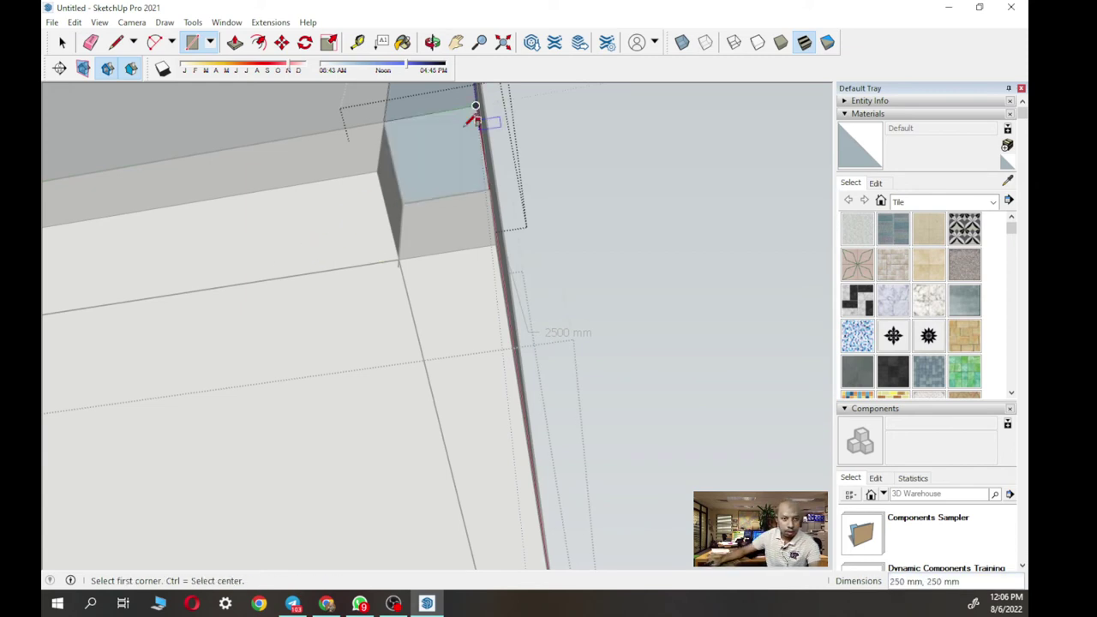
- Extend the fourth column down level with the other column feet and close the column group
scroll(445, 154, down, 2)
scroll(441, 154, down, 2)
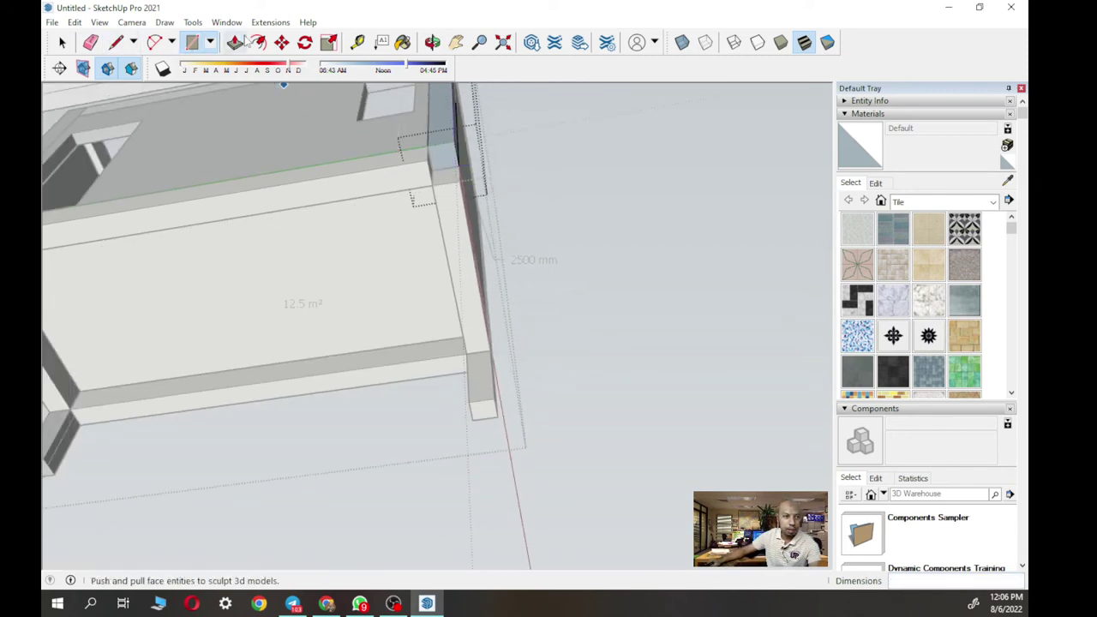
click(235, 43)
drag(442, 166, 489, 408)
middle_drag(448, 363, 495, 342)
click(57, 41)
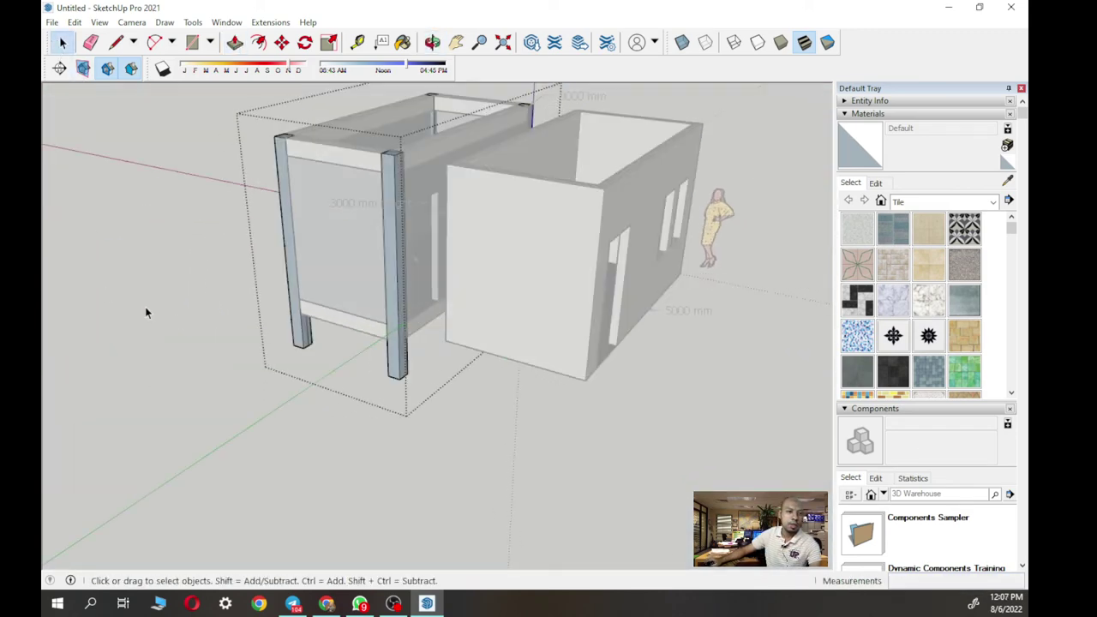
click(115, 186)
- Draw a 250 mm by 250 mm rectangle on the base of the framed room's column nearest the walled room, outside the column group
middle_drag(346, 254, 590, 147)
scroll(524, 226, up, 6)
middle_drag(508, 224, 321, 174)
click(512, 204)
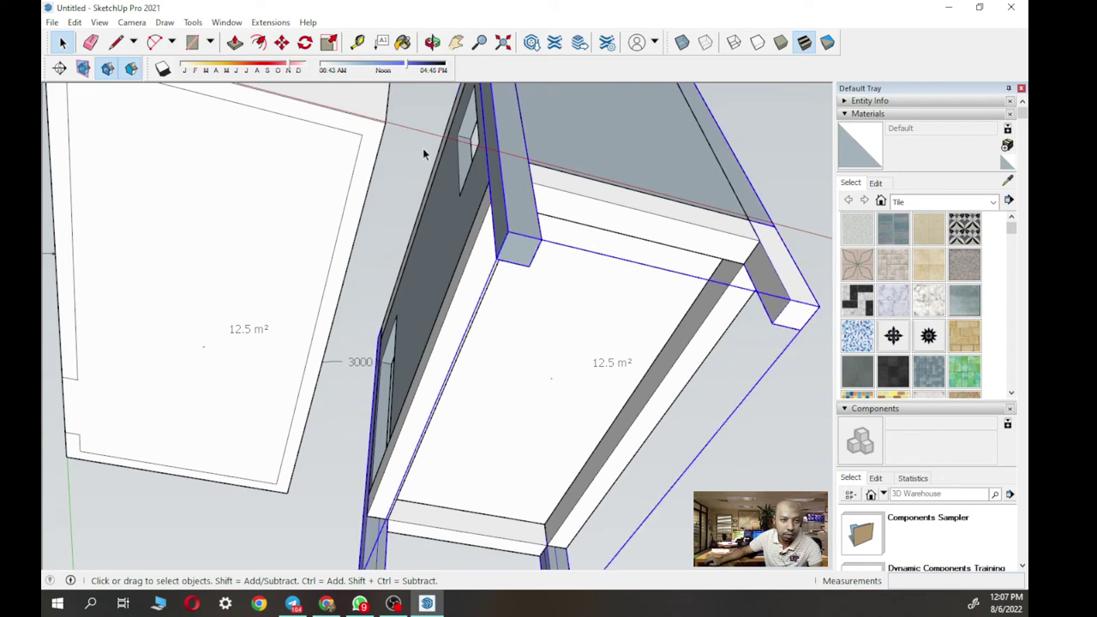
click(190, 44)
click(507, 231)
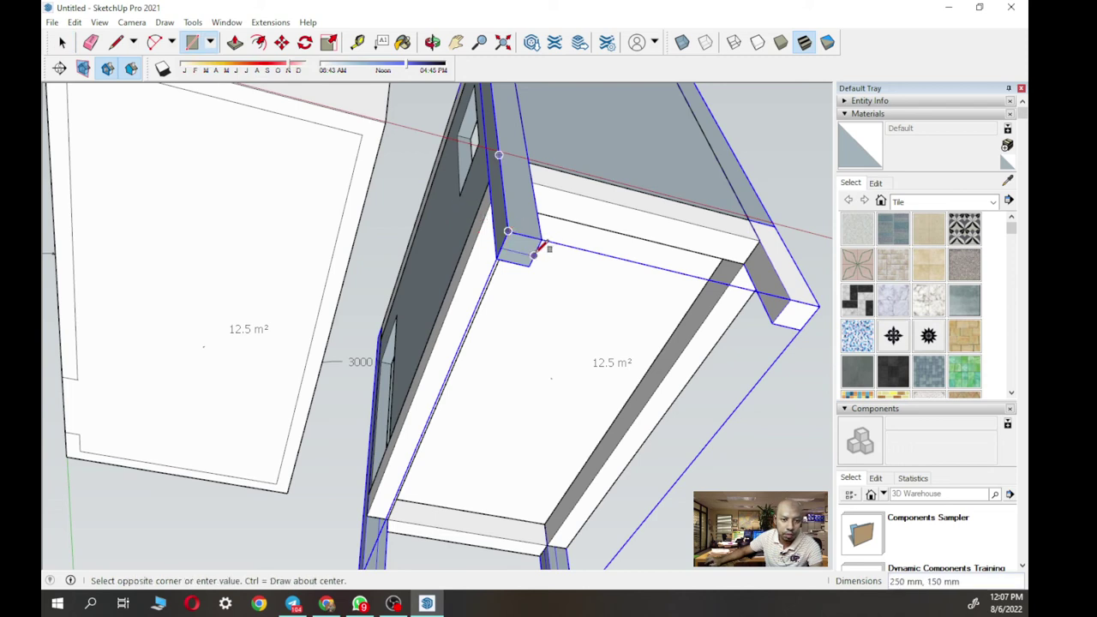
click(529, 265)
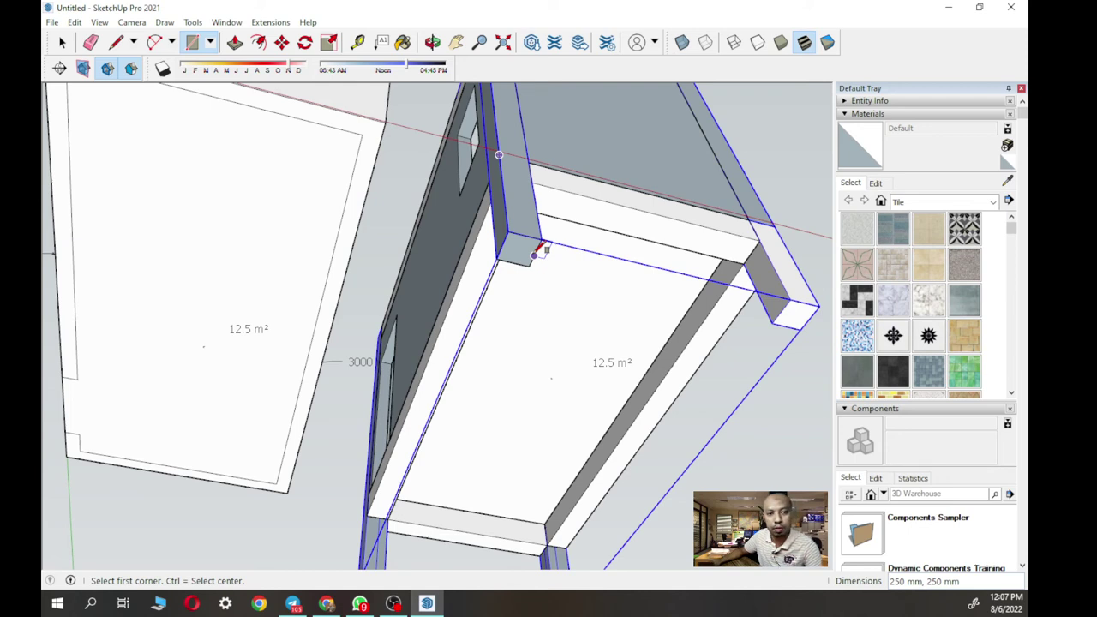
- Select the new square face at the column base and make it a group
click(62, 43)
click(521, 254)
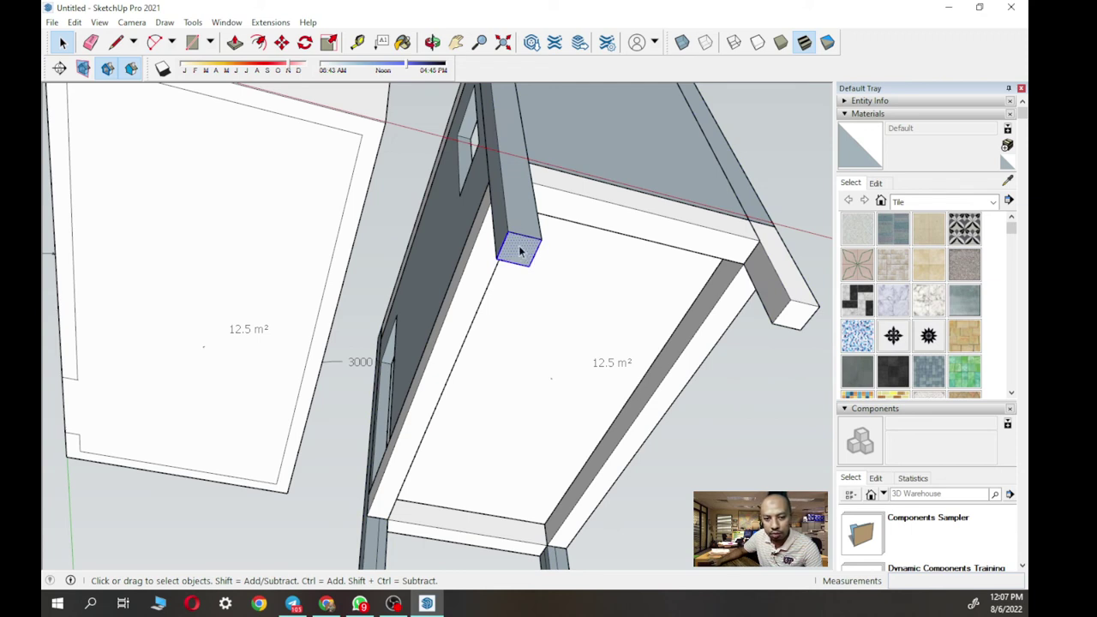
scroll(519, 250, up, 2)
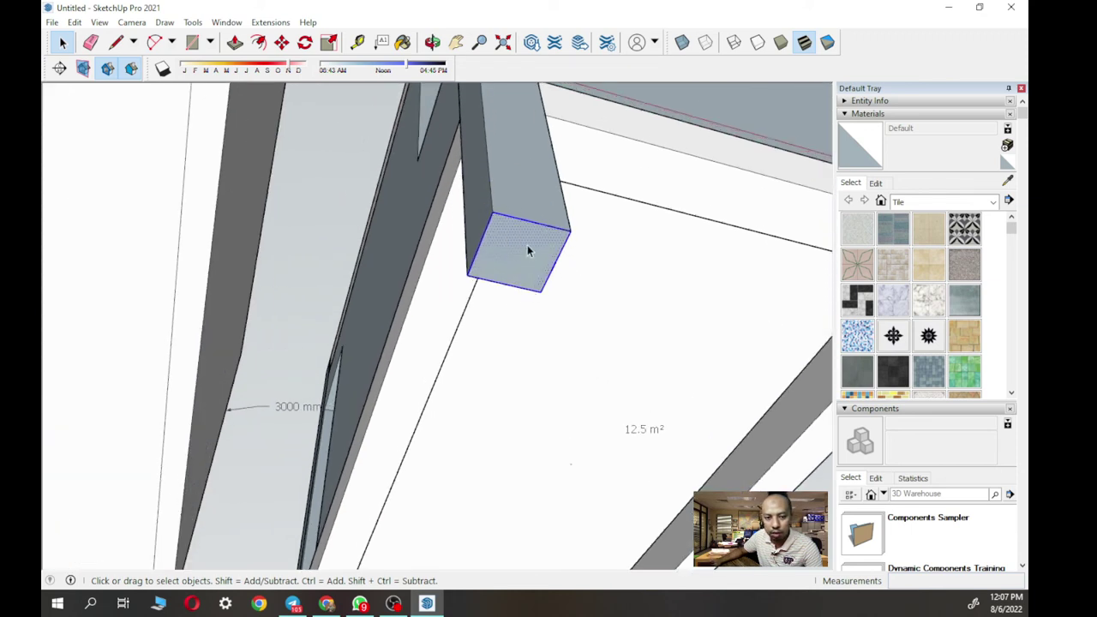
right_click(527, 250)
click(592, 365)
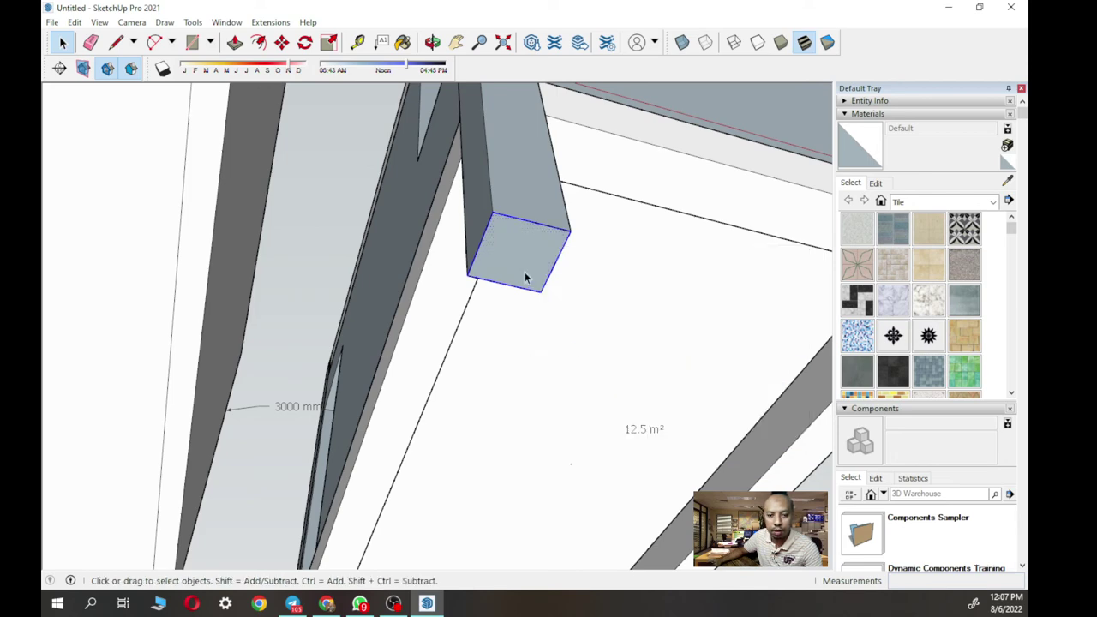
- Inside the group, offset the square's edges outward by 300 mm to form the footing outline
scroll(525, 272, down, 6)
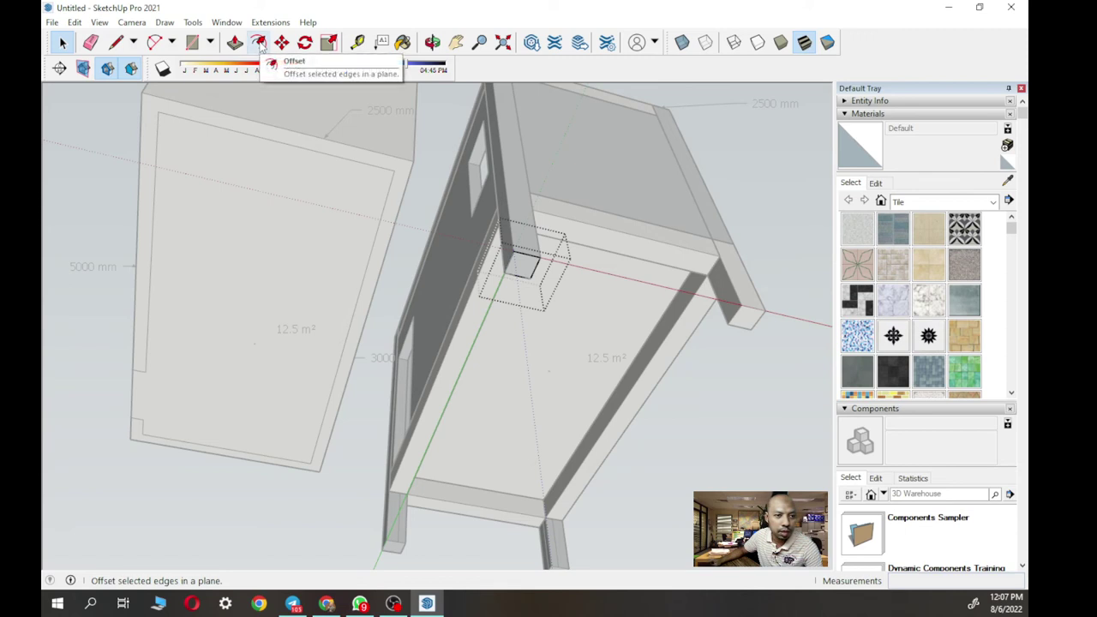
click(258, 42)
scroll(528, 257, up, 4)
click(530, 279)
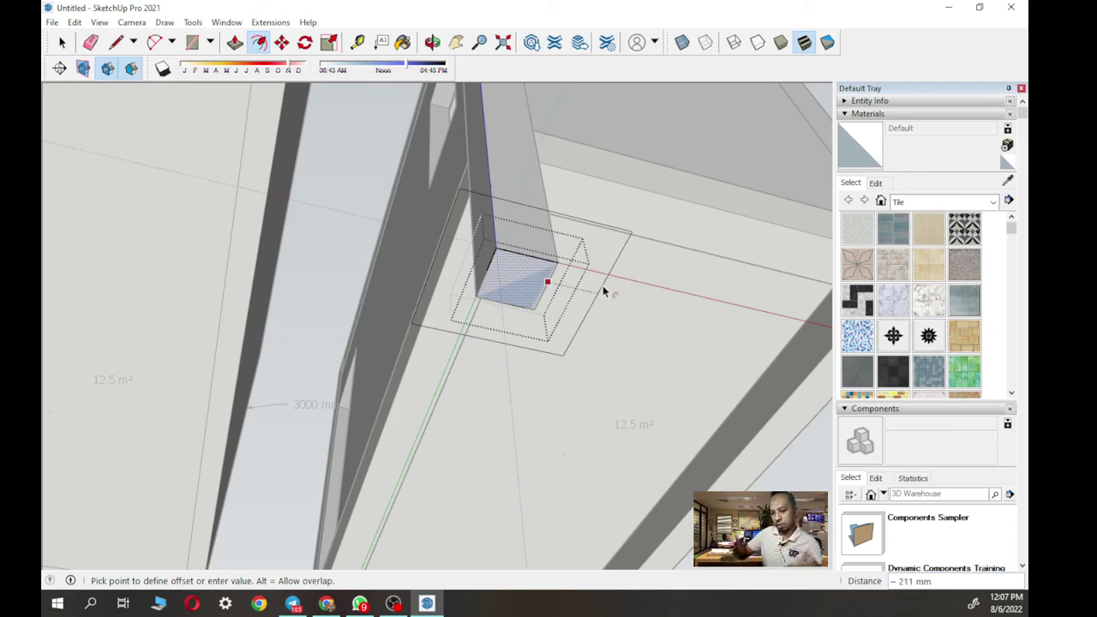
text(300)
key(Return)
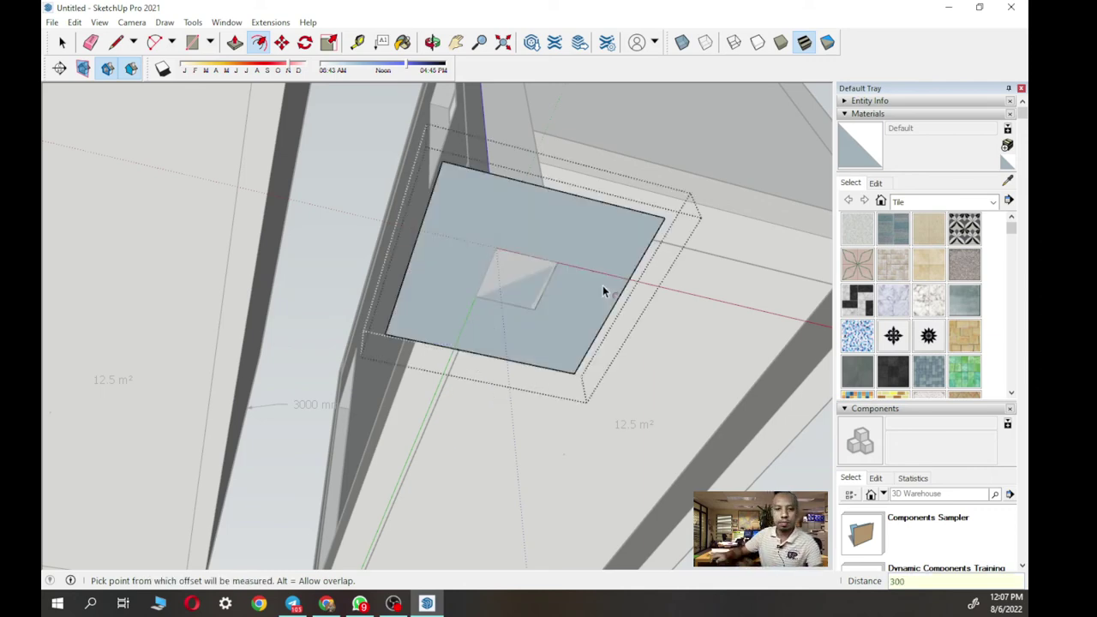
- Extrude the footing's outer face 250 mm downward
scroll(602, 285, down, 2)
middle_drag(602, 289, 410, 234)
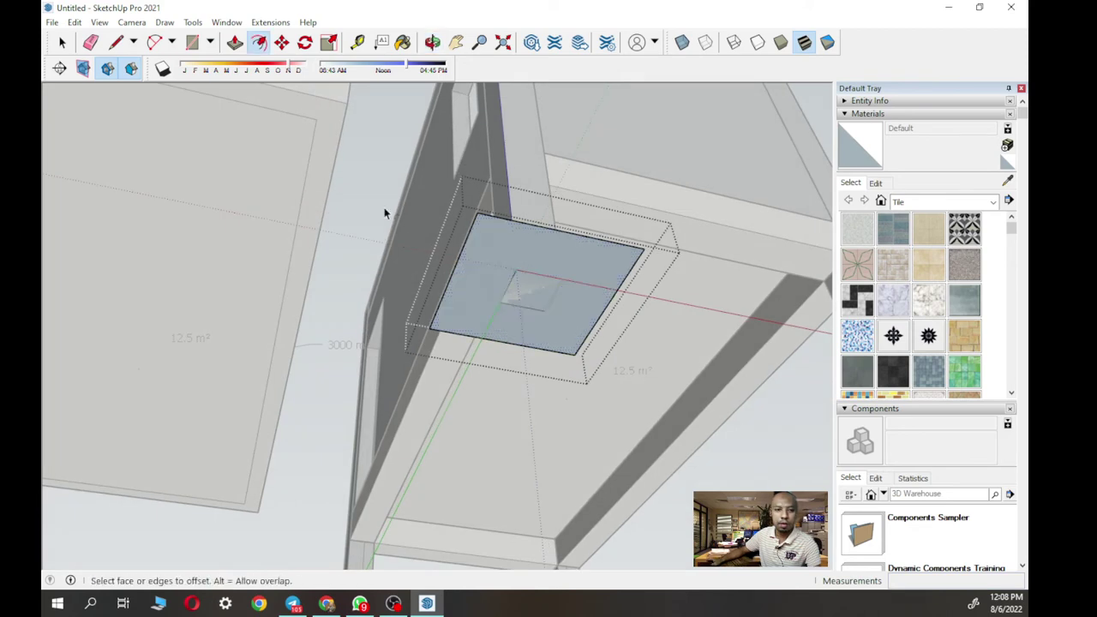
key(p)
click(520, 270)
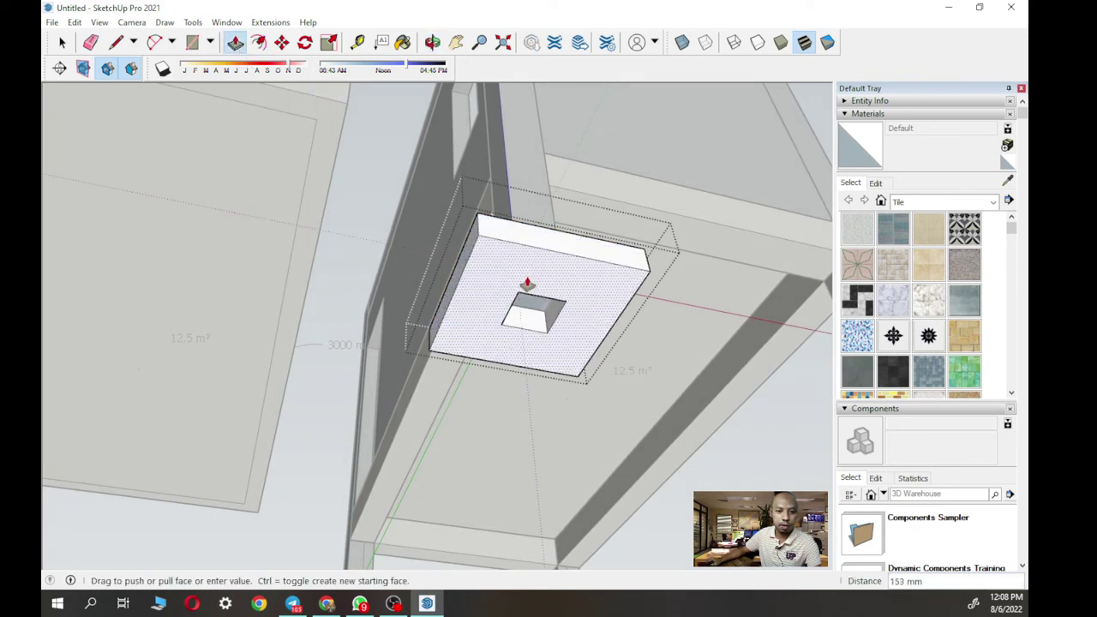
click(528, 287)
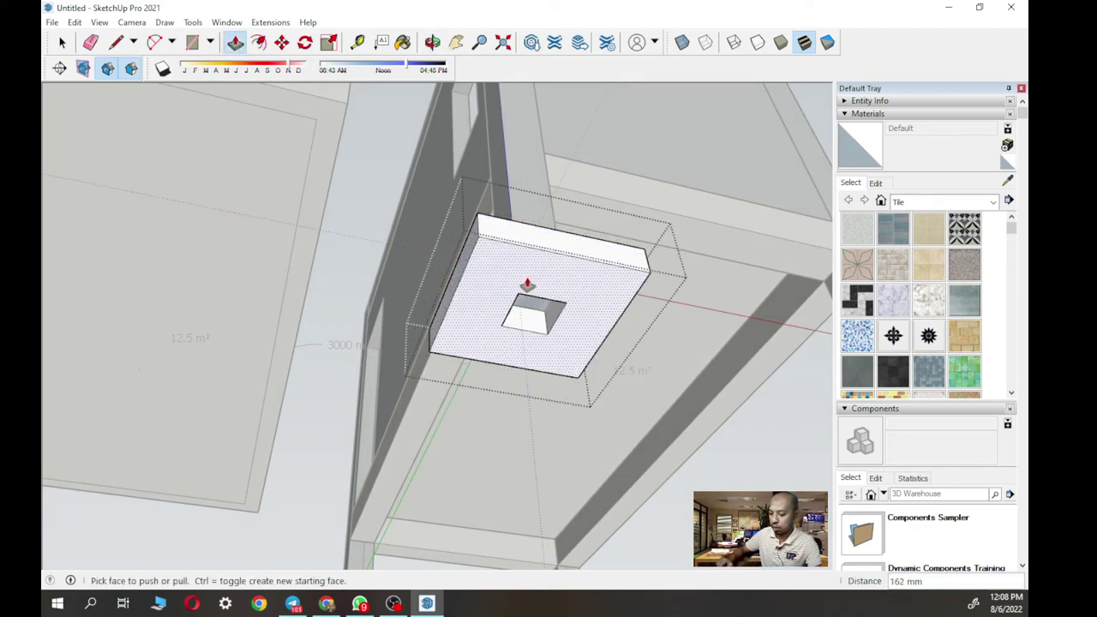
text(250)
key(Return)
- Push the footing's central square face down level with its underside and close the footing group
middle_drag(527, 285, 541, 225)
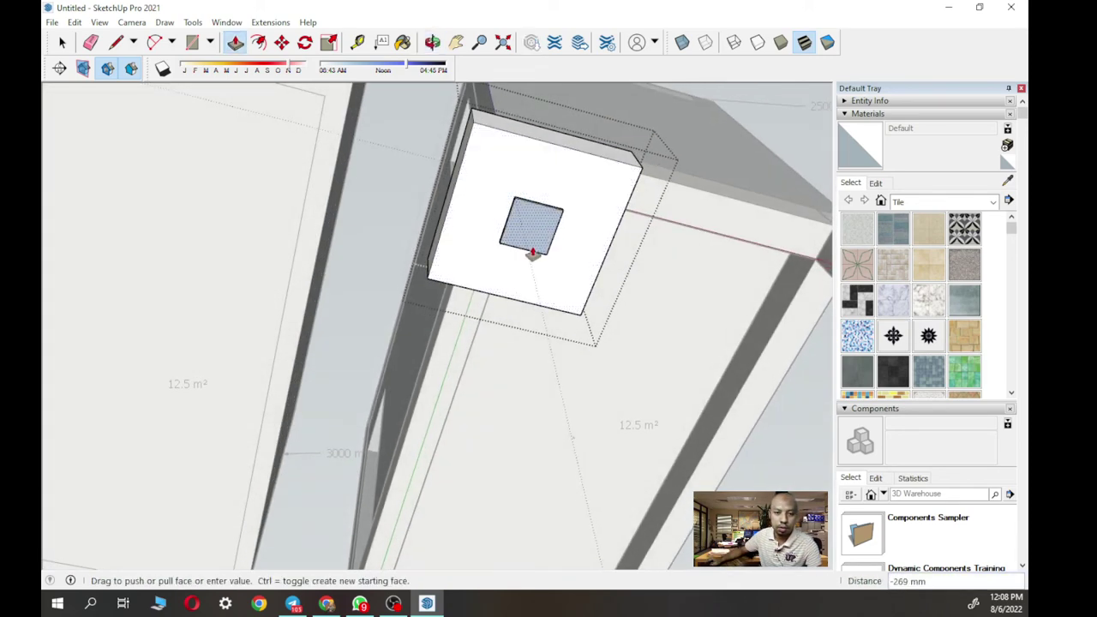
click(492, 248)
middle_drag(420, 223, 470, 367)
middle_drag(608, 355, 600, 313)
key(space)
middle_drag(651, 214, 549, 380)
middle_drag(798, 306, 591, 300)
middle_drag(698, 284, 567, 310)
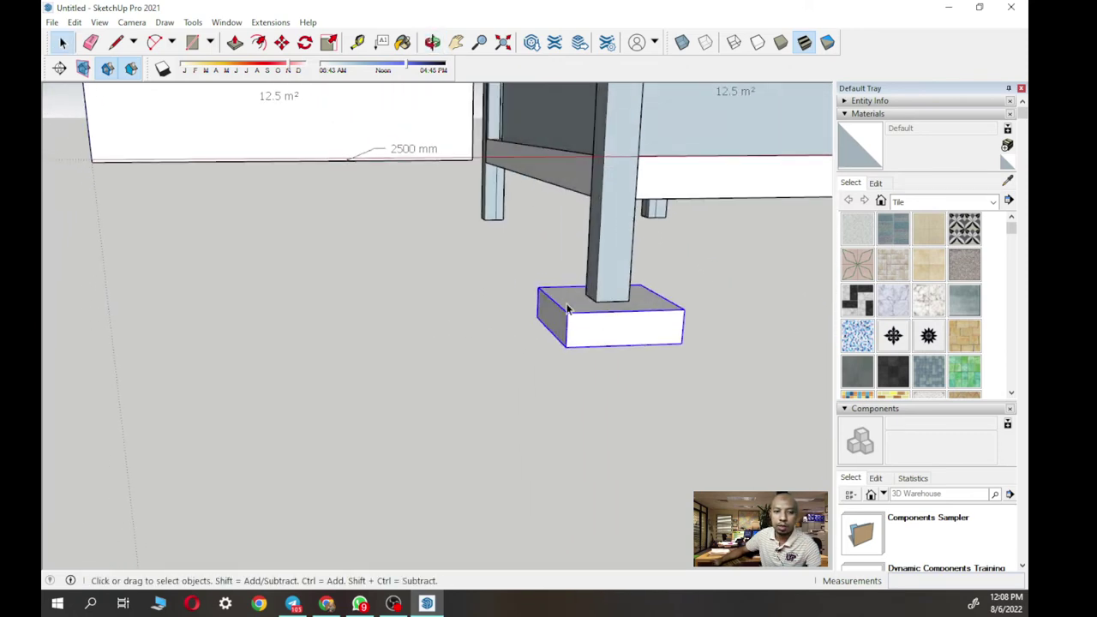
- Copy the footing along the room's long side to the base of the far column, aligning it by the column corner
click(282, 42)
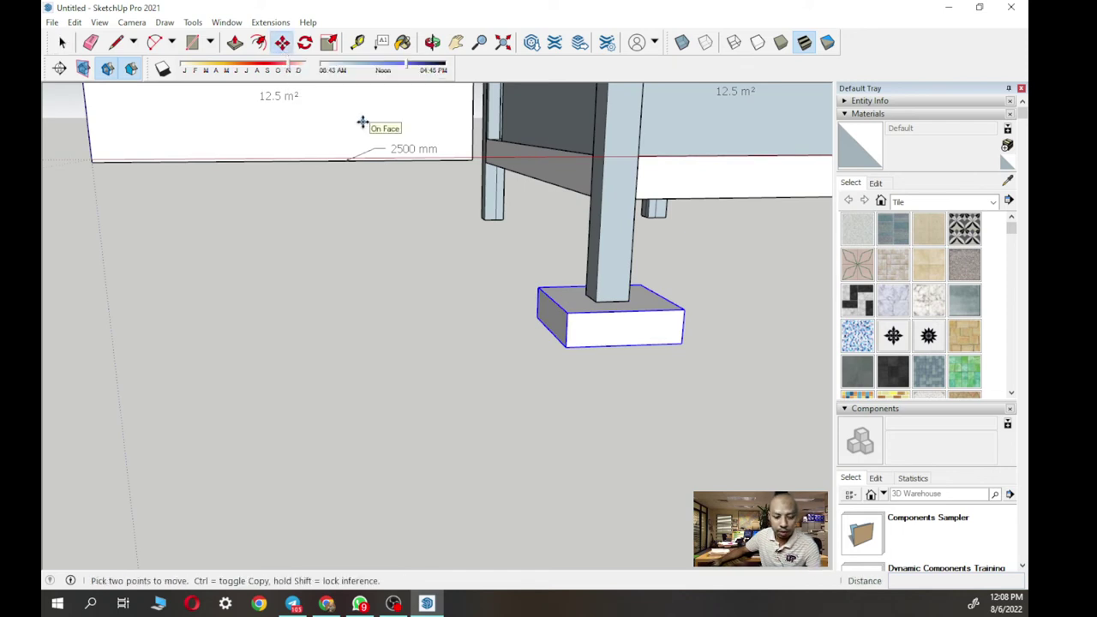
click(594, 301)
key(ctrl)
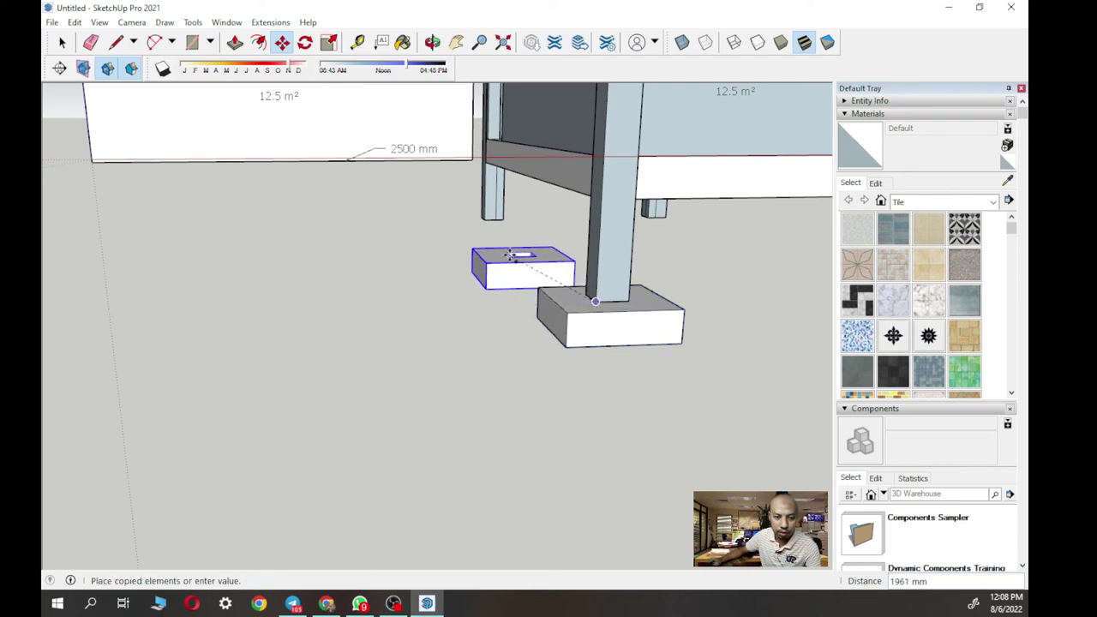
click(484, 221)
- Copy the far footing 2250 mm across the room's short side to the base of the opposite column
middle_drag(497, 227, 506, 219)
click(507, 219)
key(ctrl)
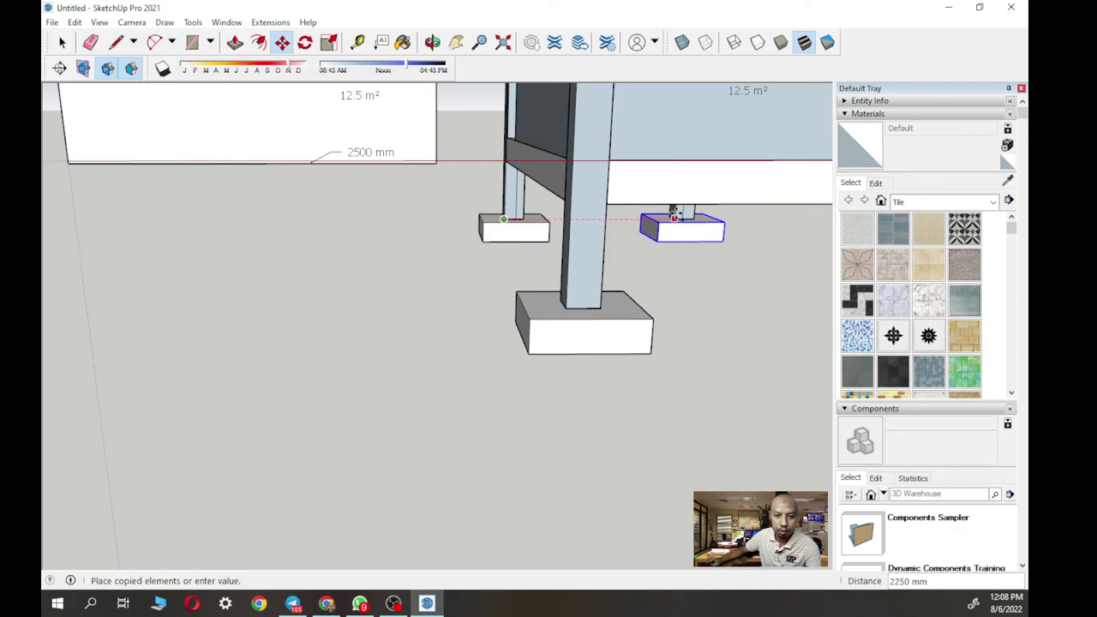
click(676, 221)
middle_drag(691, 232, 592, 190)
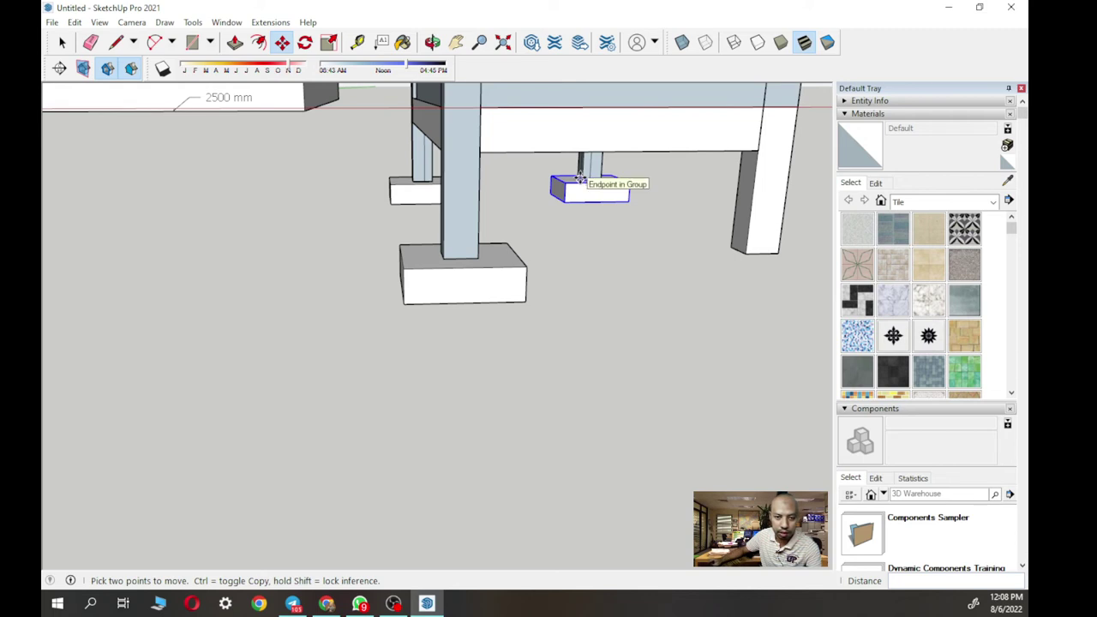
click(580, 178)
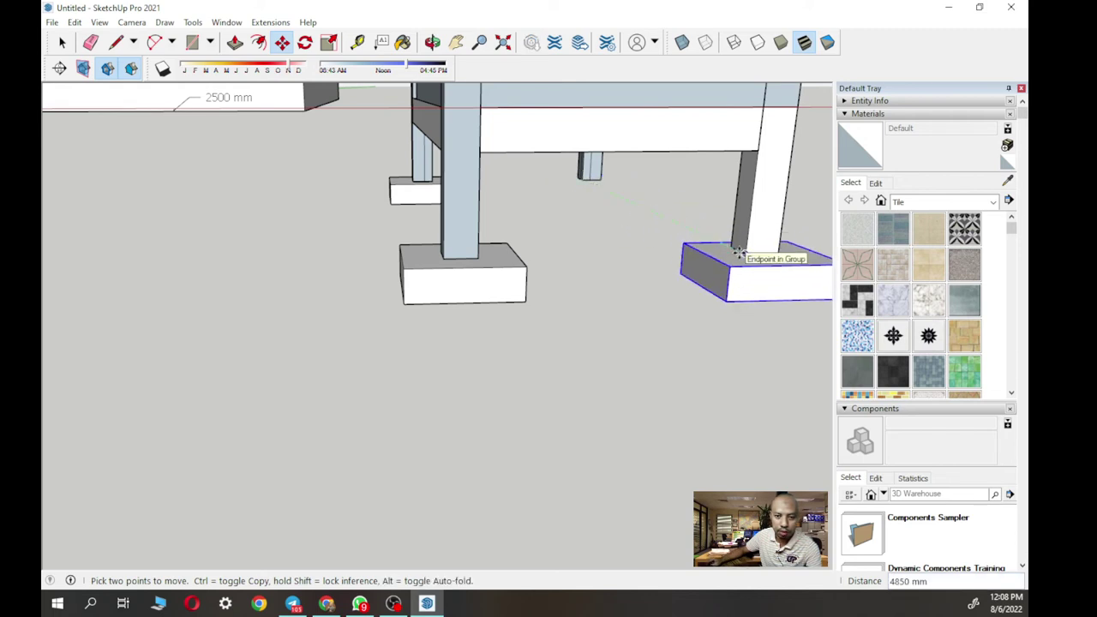
key(Escape)
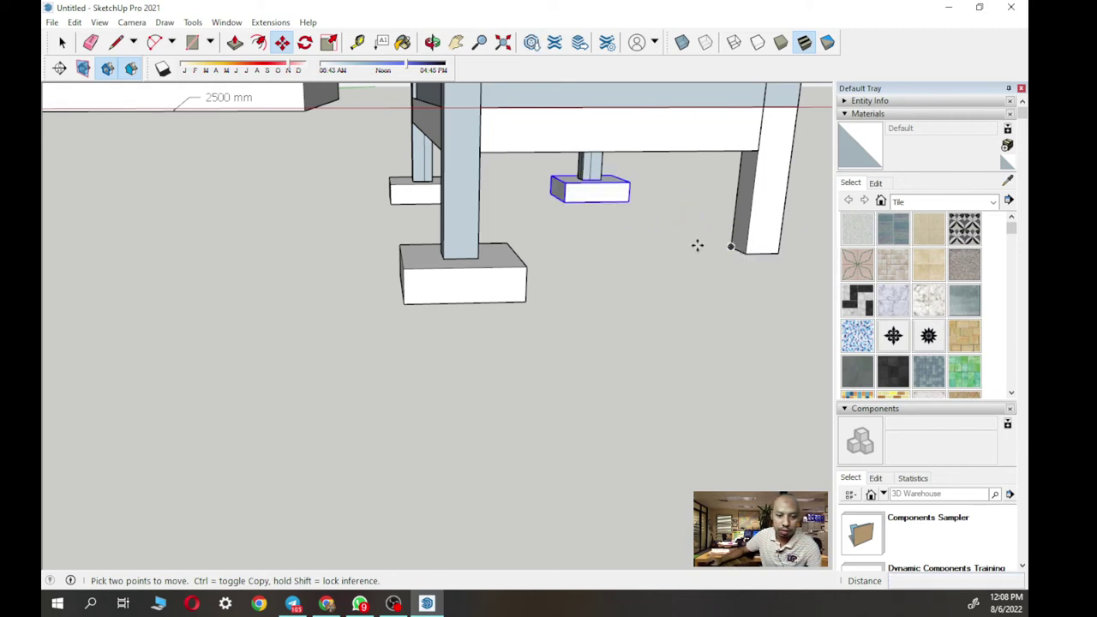
- Copy the third footing 4750 mm along the long side to the base of the remaining column
middle_drag(565, 184, 430, 155)
middle_drag(632, 205, 780, 189)
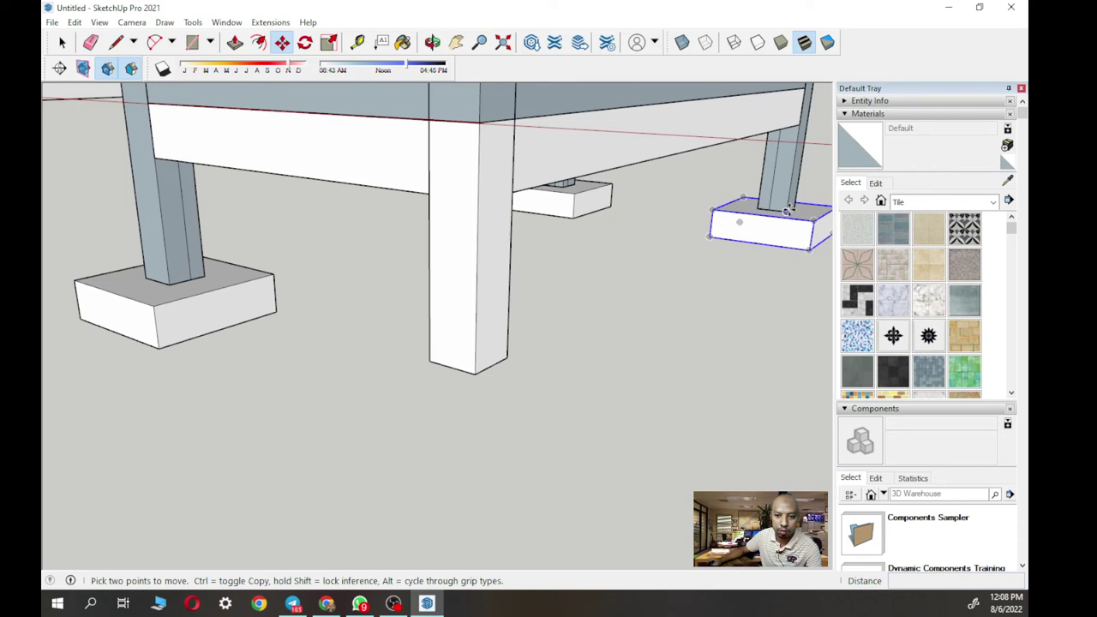
scroll(789, 209, up, 3)
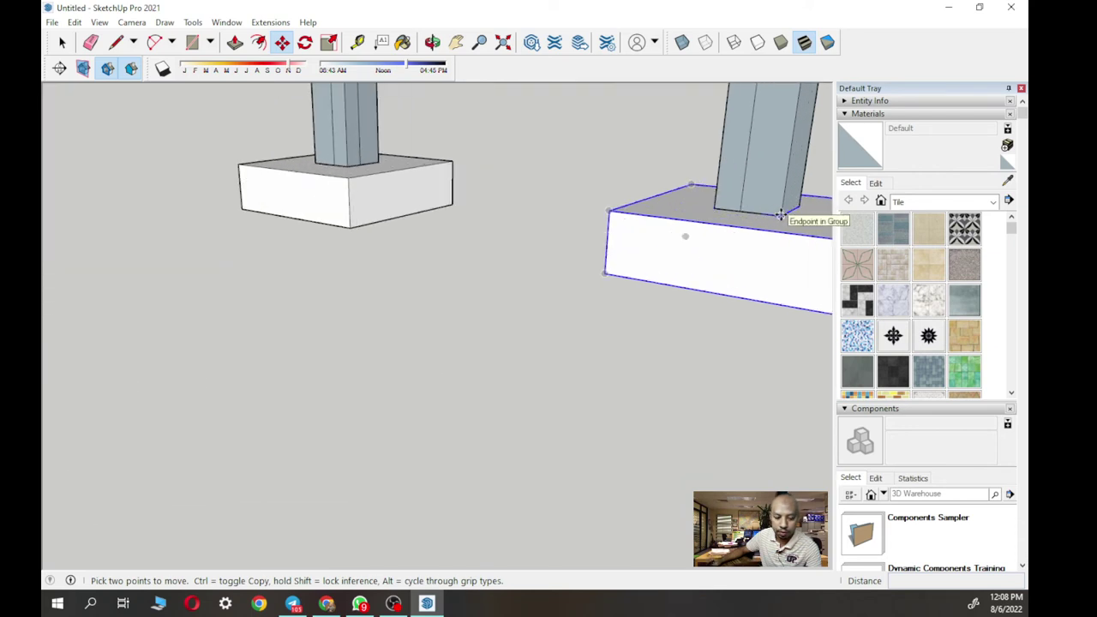
scroll(780, 214, down, 4)
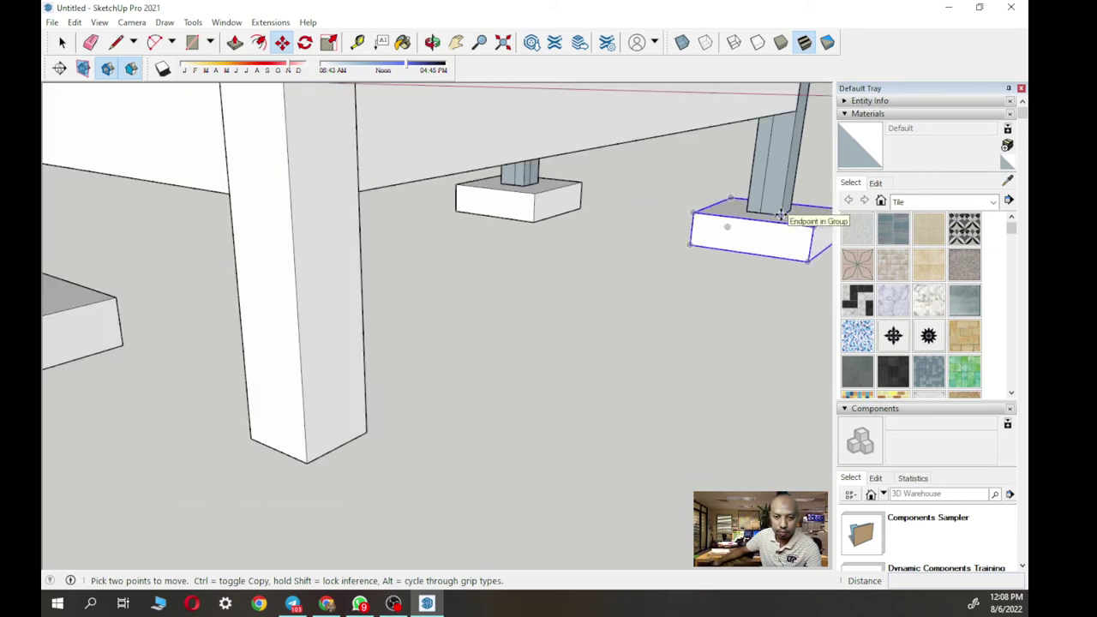
key(ctrl)
click(780, 214)
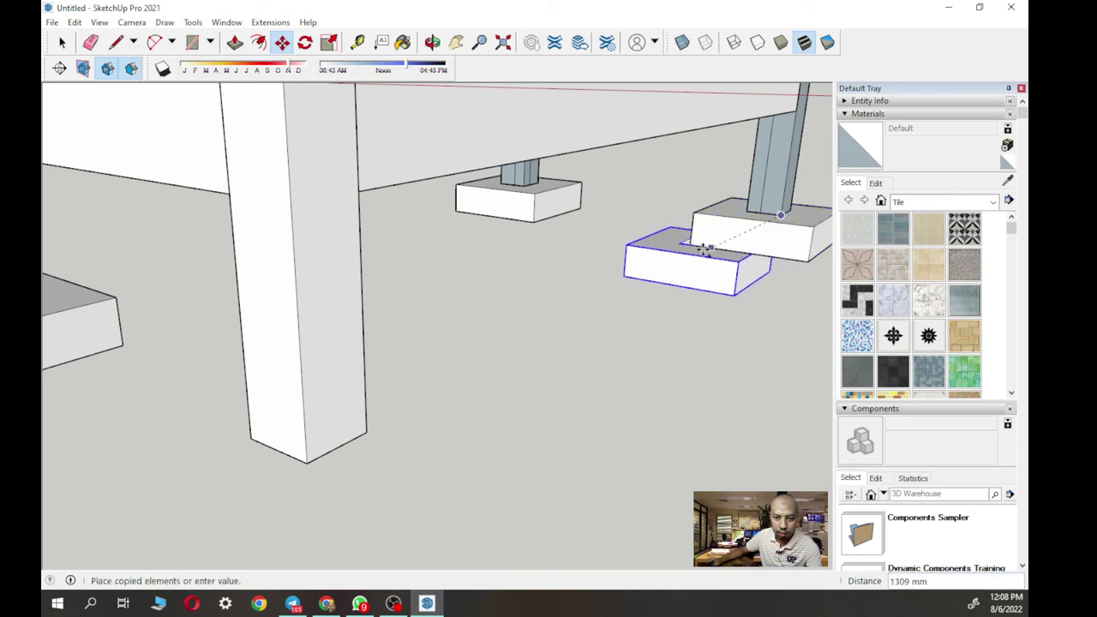
click(306, 463)
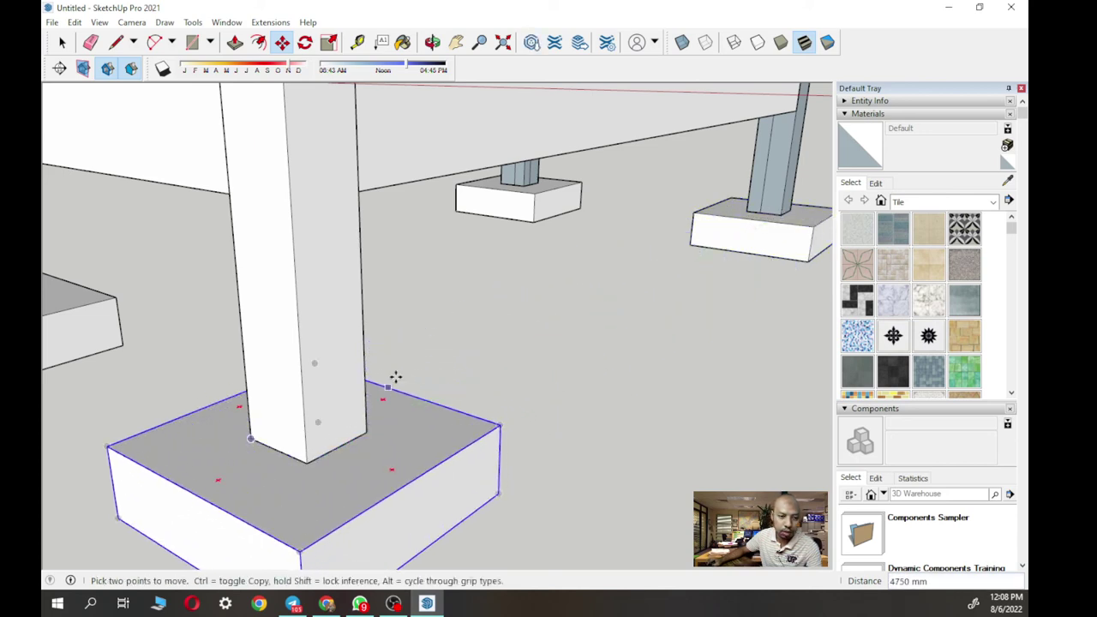
- Select the whole walled room with its figure and move it about 17860 mm along the red axis, clear of the framed room
middle_drag(406, 358, 433, 233)
scroll(346, 176, down, 3)
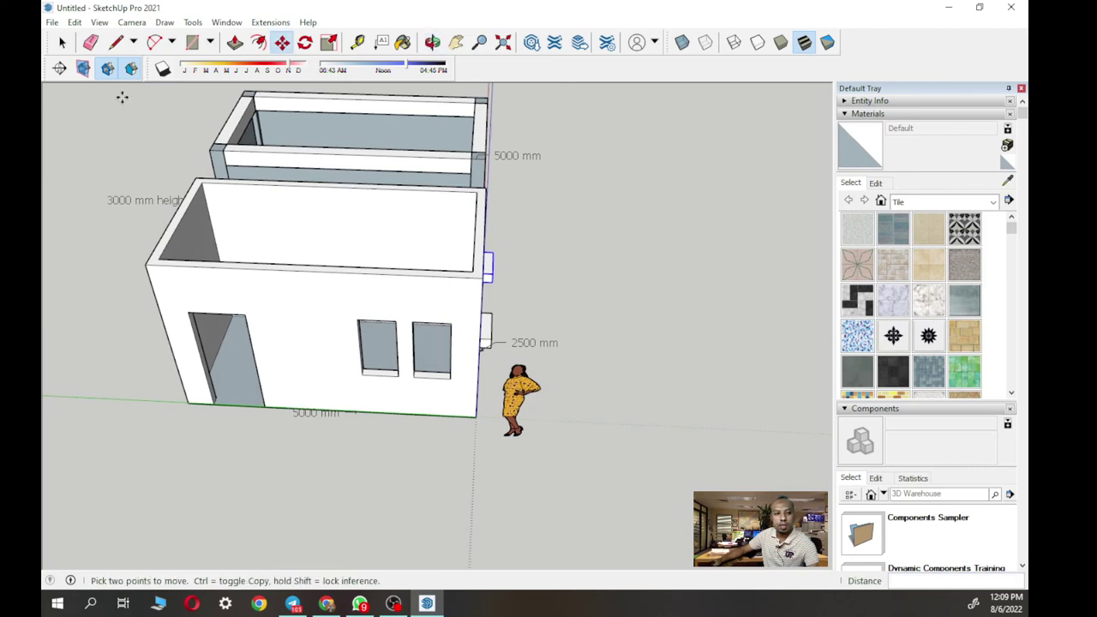
middle_drag(343, 166, 397, 183)
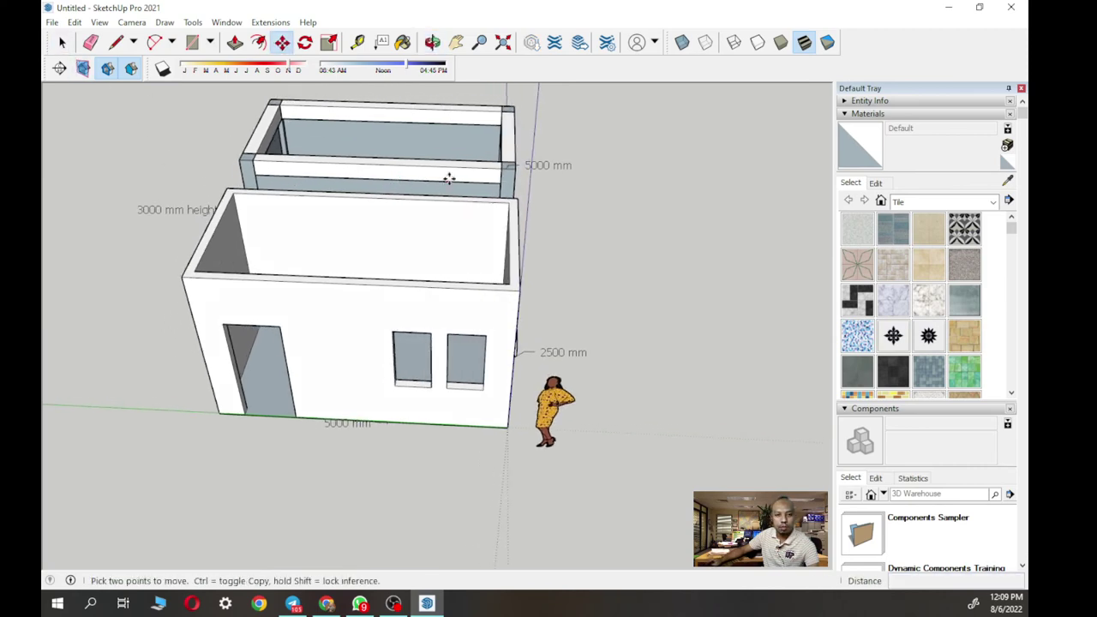
middle_drag(482, 210, 369, 250)
scroll(406, 218, down, 2)
click(62, 42)
middle_drag(240, 189, 336, 245)
drag(251, 123, 420, 399)
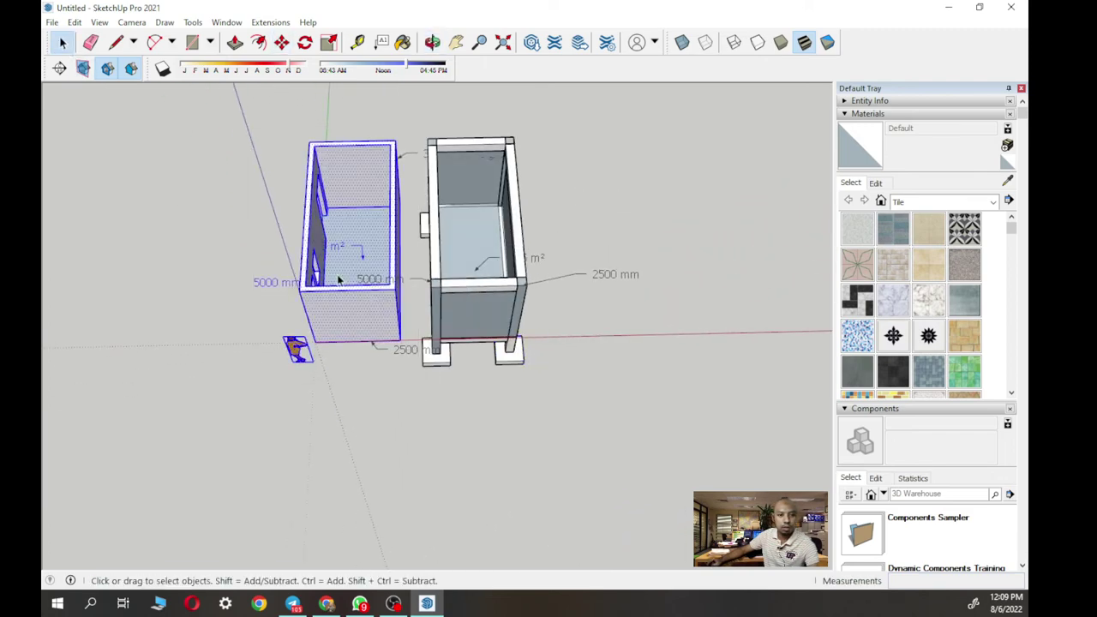
click(282, 42)
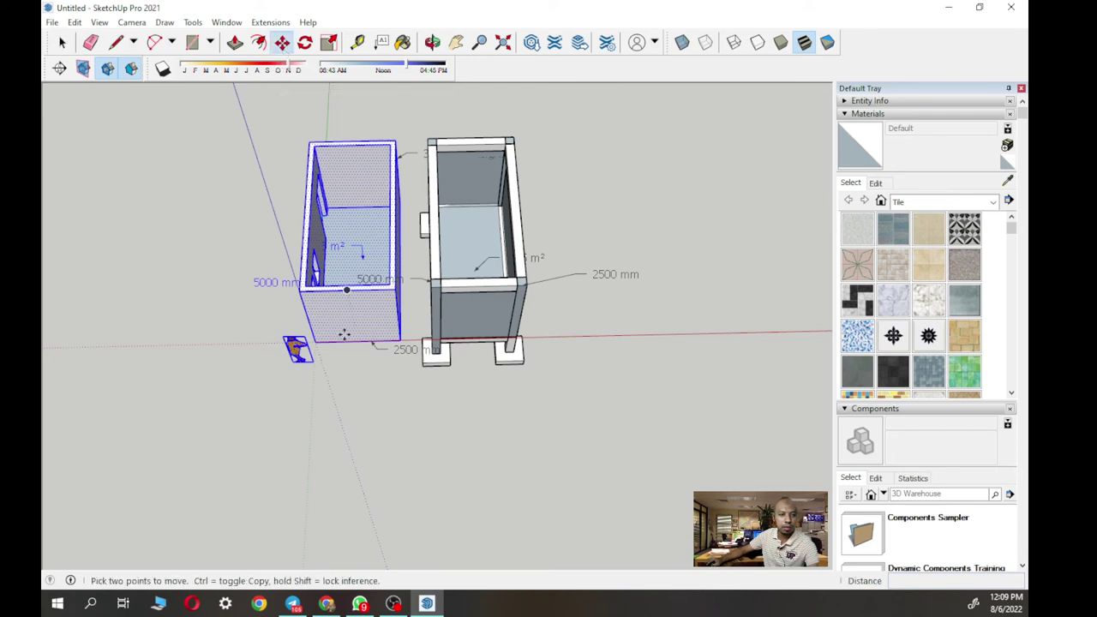
click(340, 344)
middle_drag(605, 325, 382, 333)
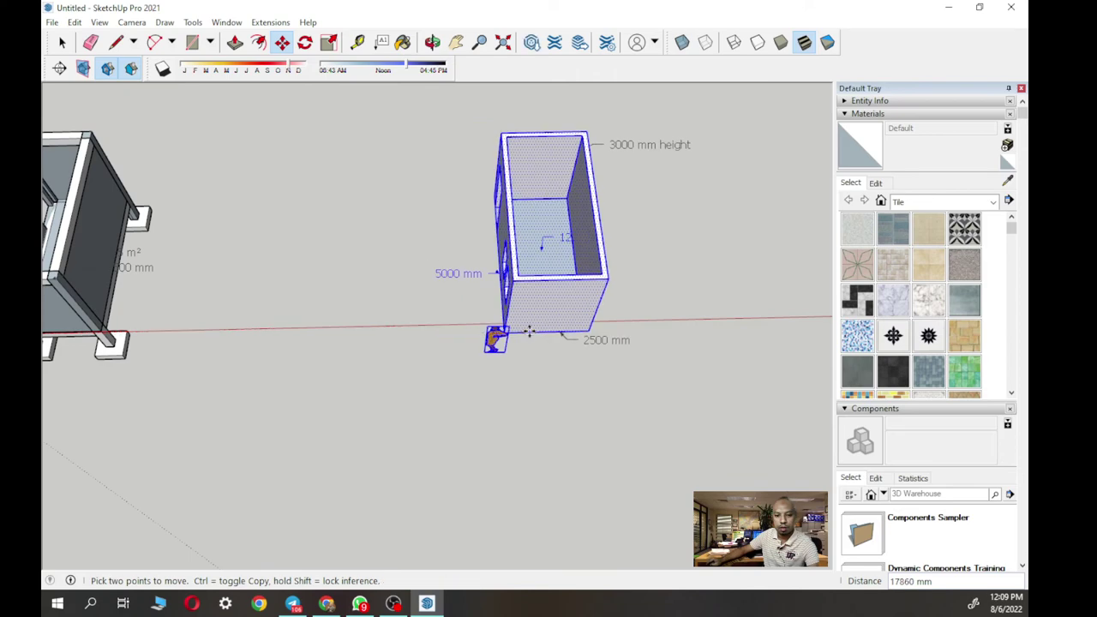
click(494, 335)
- Draw a 5000 mm by 2500 mm rectangle over the framed room's roof beams, from one outer column corner to the diagonally opposite one
middle_drag(492, 343, 490, 269)
middle_drag(313, 306, 494, 377)
scroll(335, 286, up, 3)
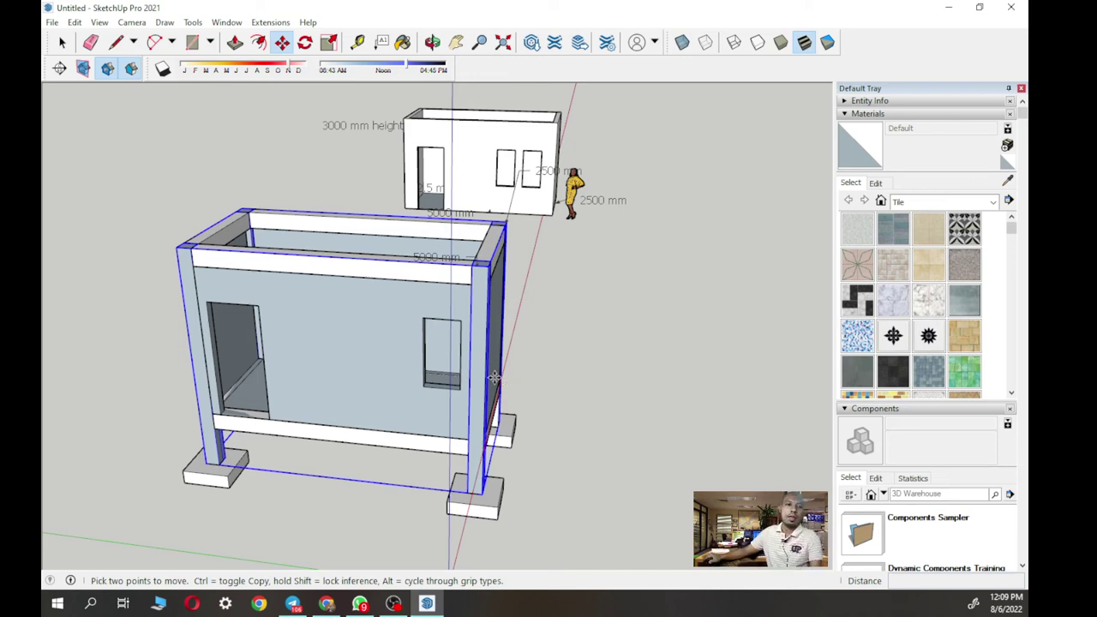
middle_drag(434, 347, 651, 238)
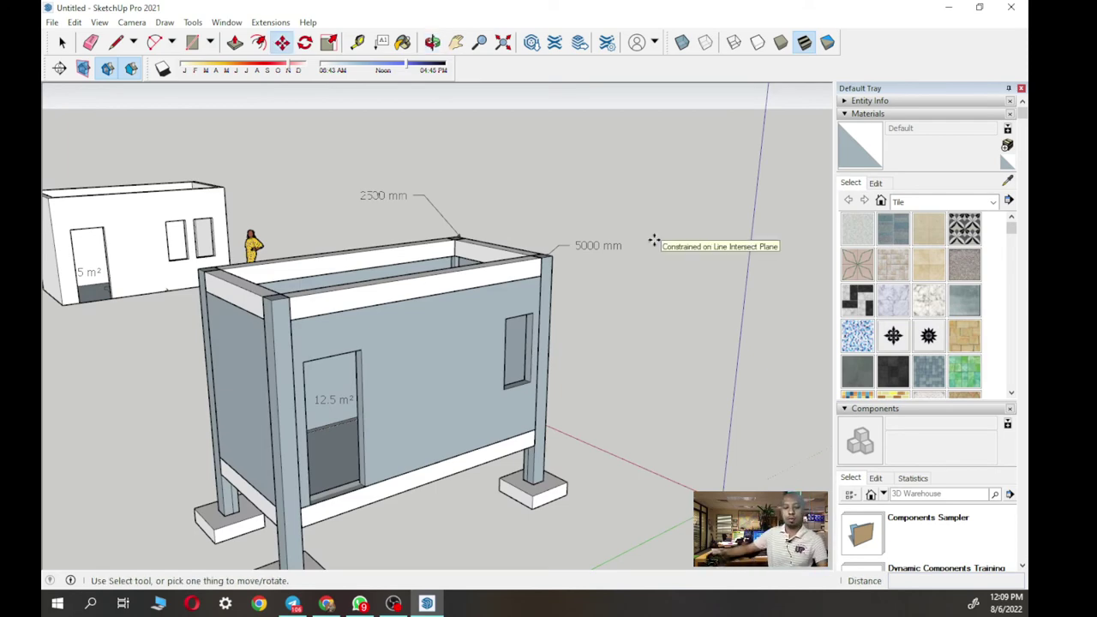
middle_drag(531, 291, 264, 297)
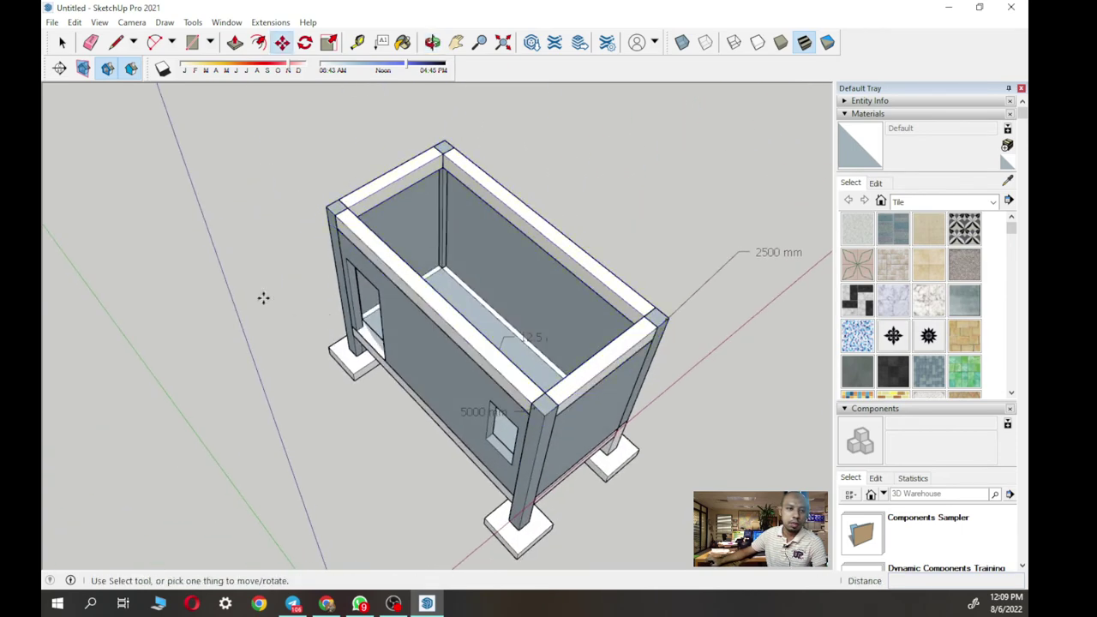
click(192, 45)
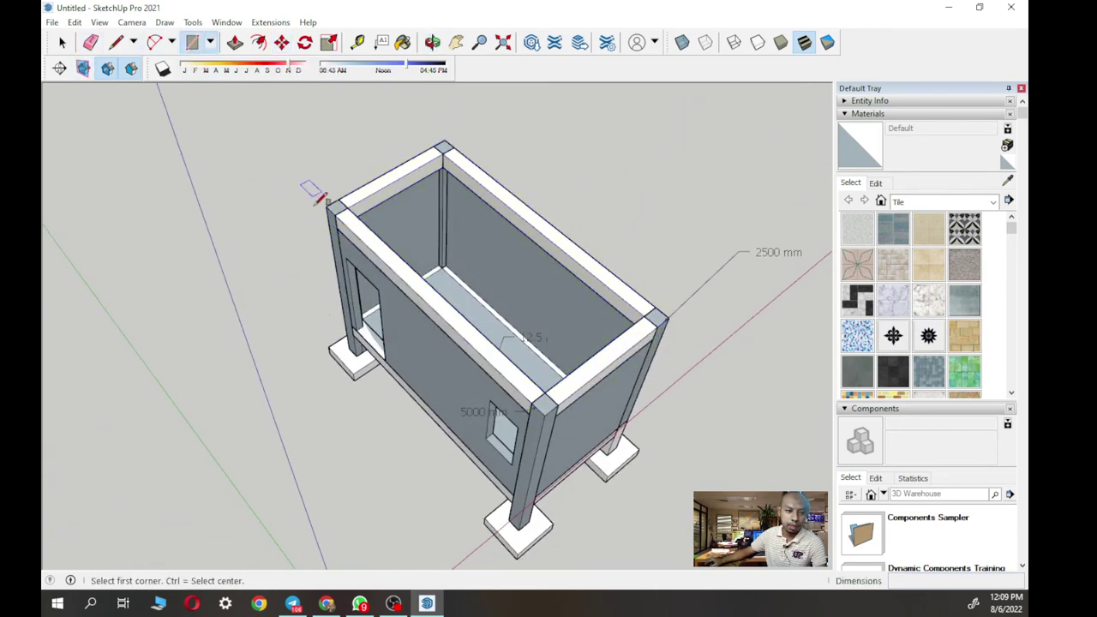
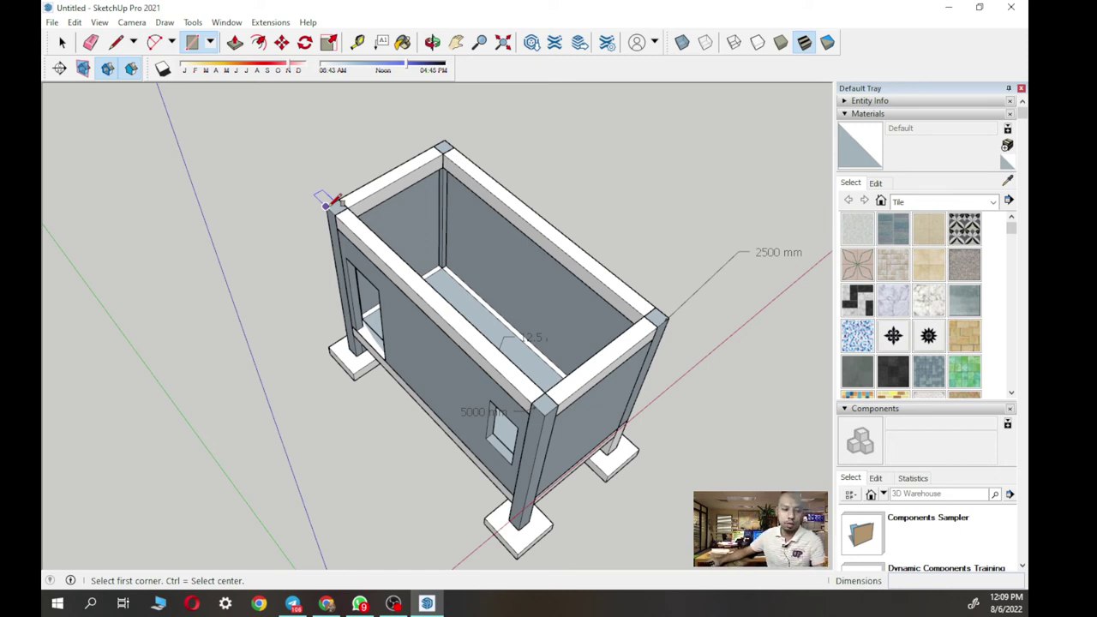
click(327, 204)
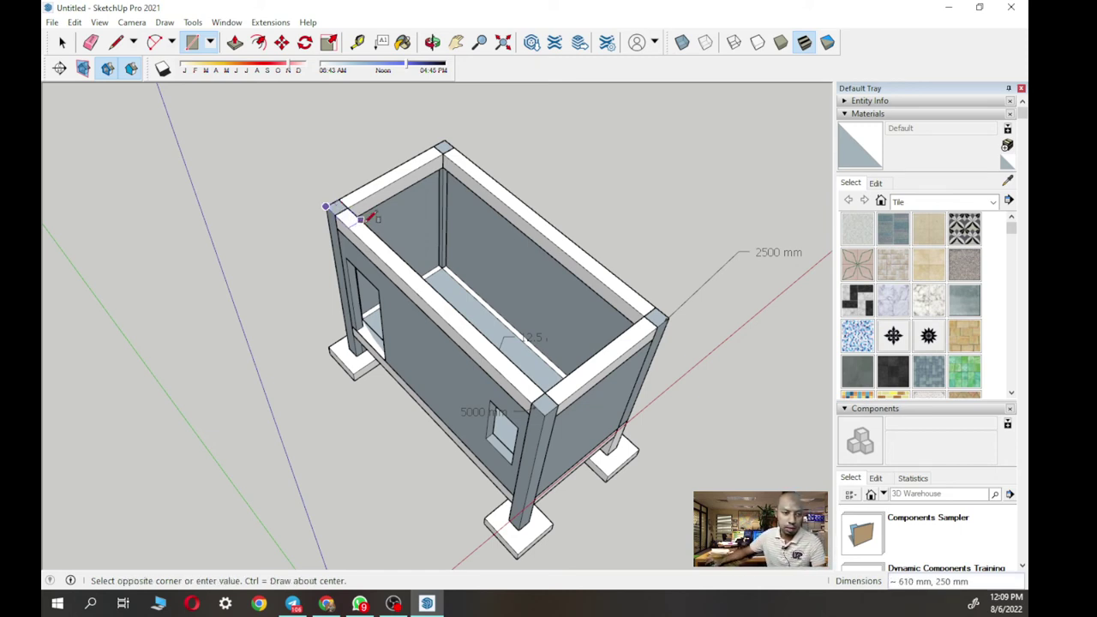
click(671, 315)
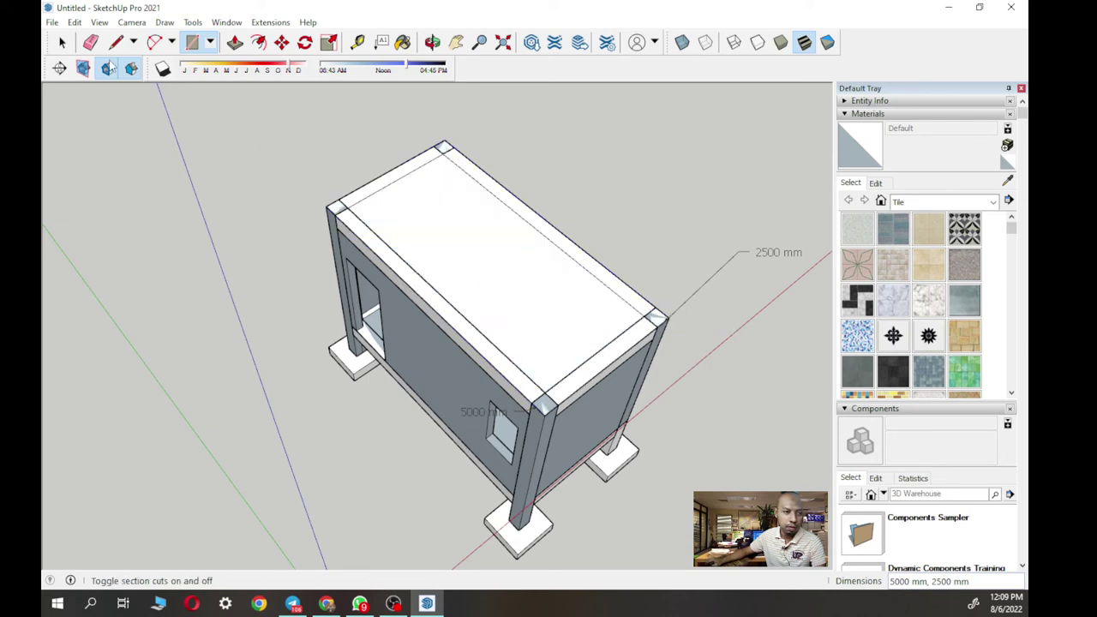
- Group the new rectangle on top of the roof beams and open the group for editing
key(space)
click(524, 270)
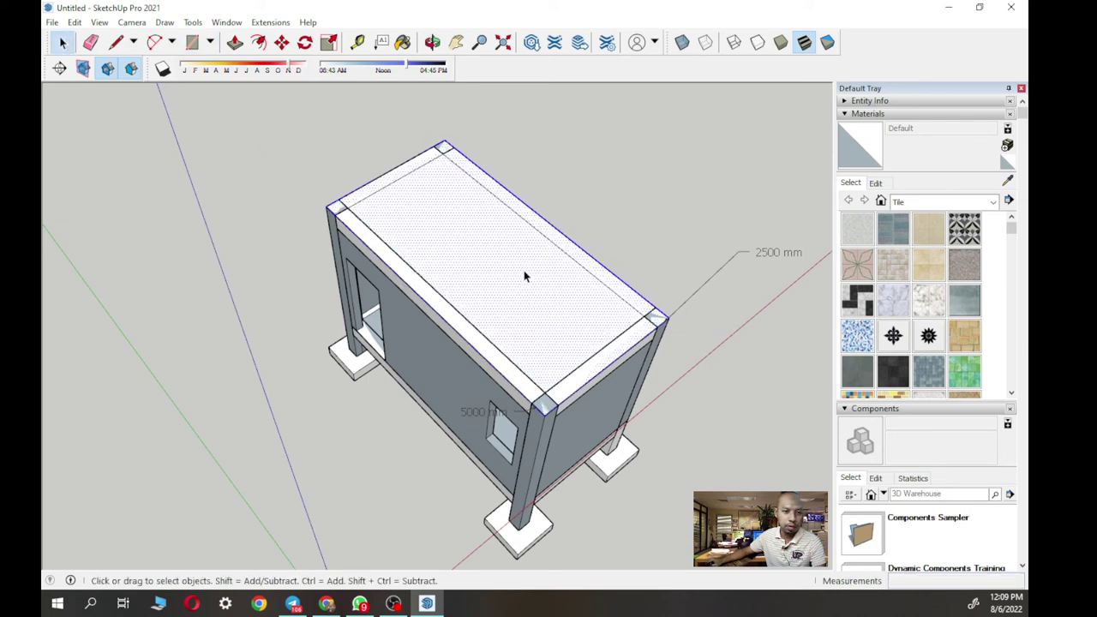
right_click(440, 259)
click(503, 373)
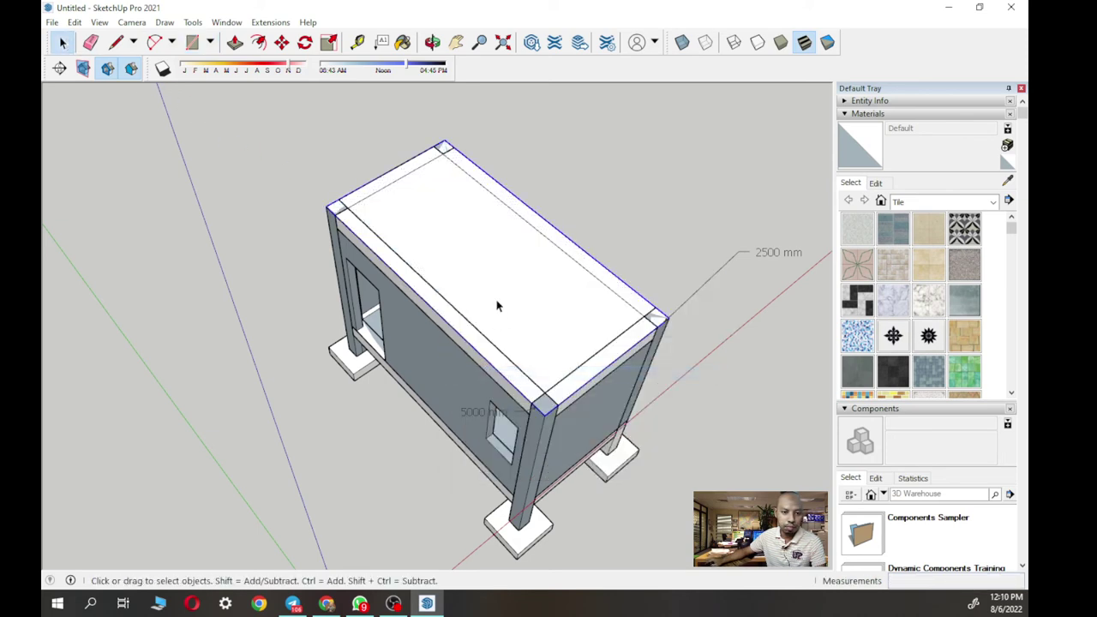
double_click(497, 306)
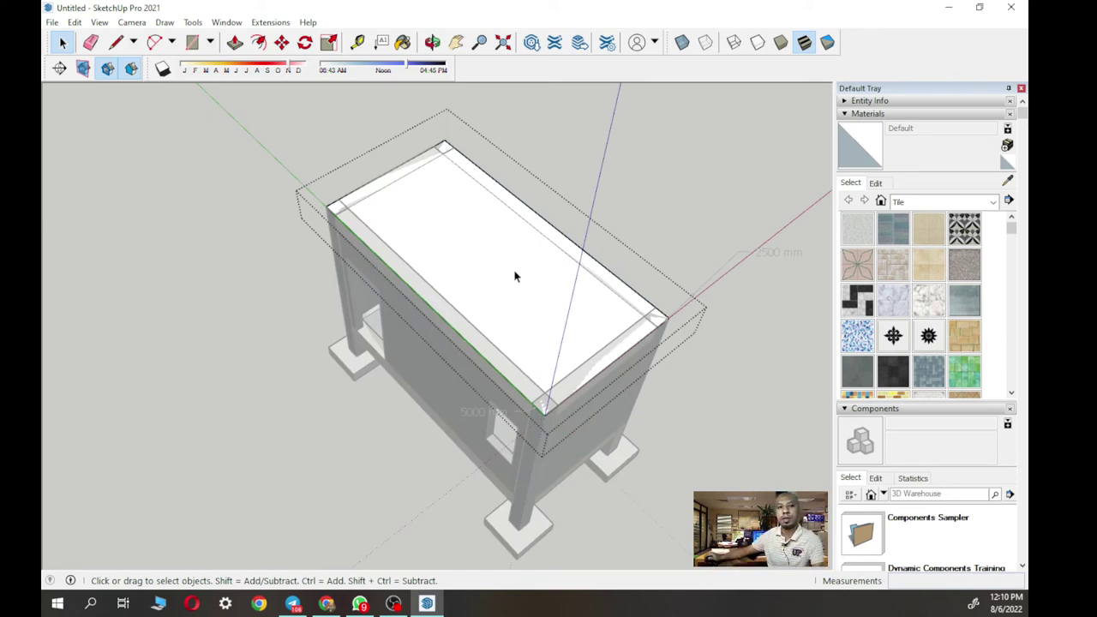
- Place two centre guides on the roof rectangle, through the midpoints of its short sides and of its long sides
middle_drag(514, 276, 389, 268)
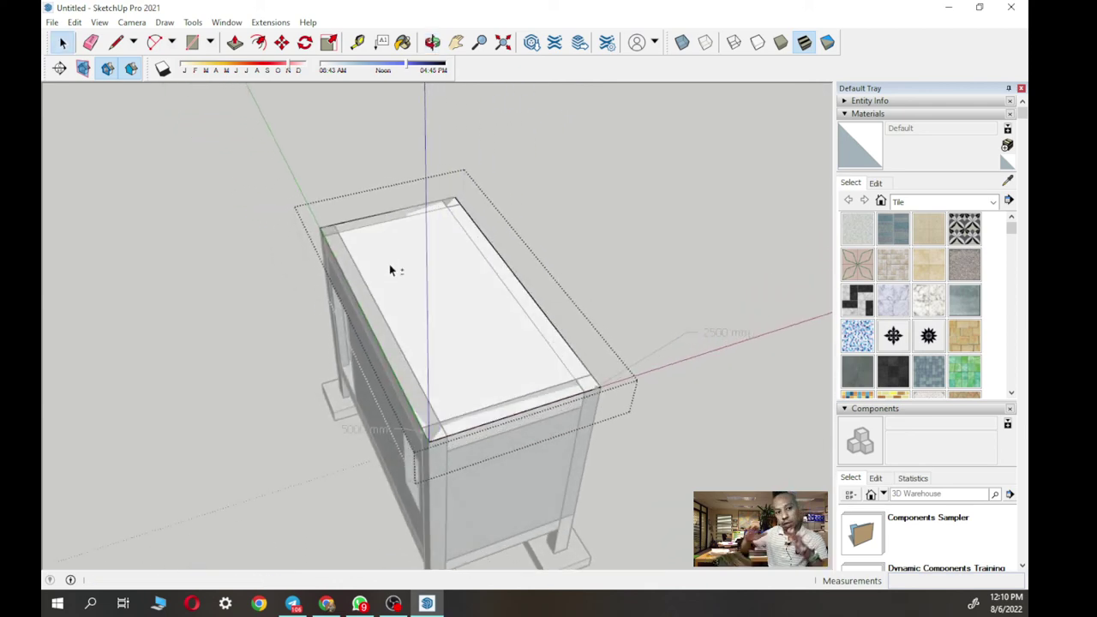
middle_drag(390, 268, 402, 294)
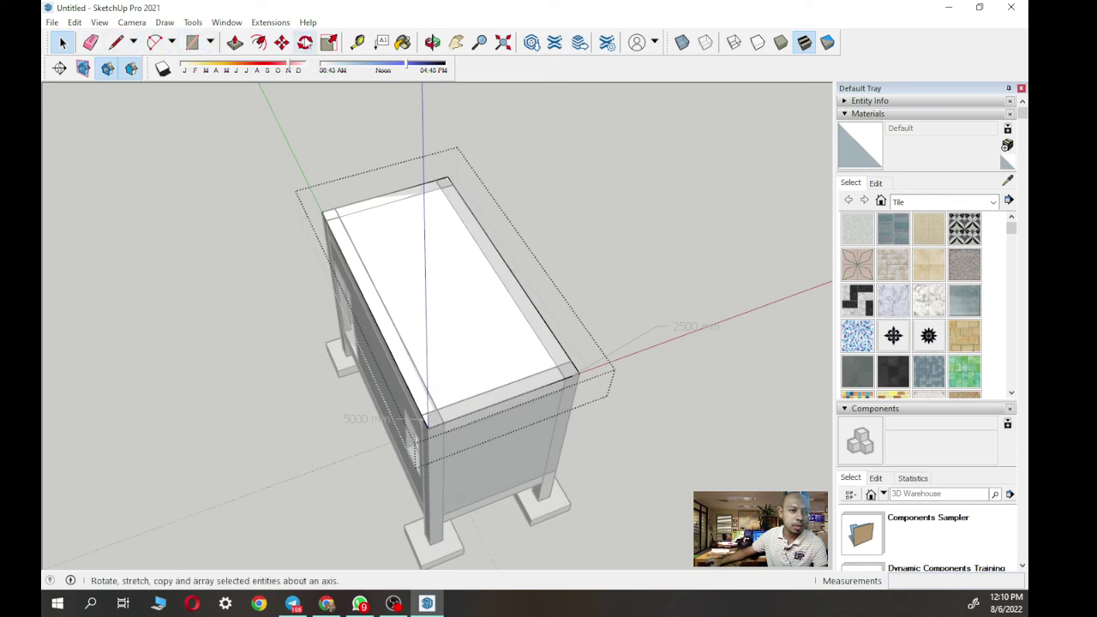
click(357, 42)
click(361, 268)
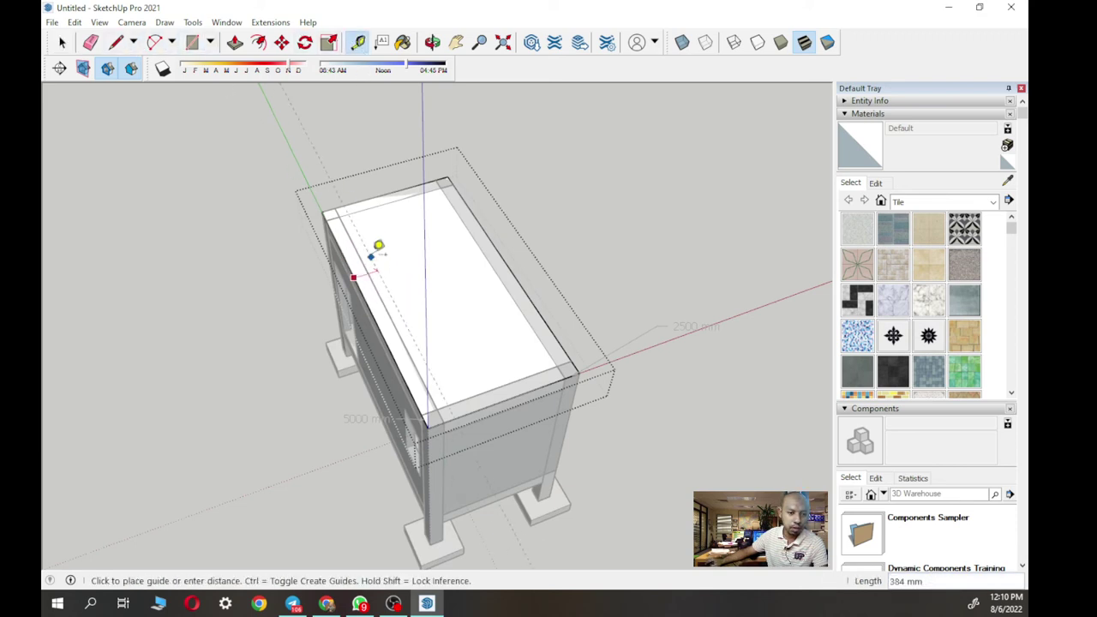
click(391, 182)
click(421, 177)
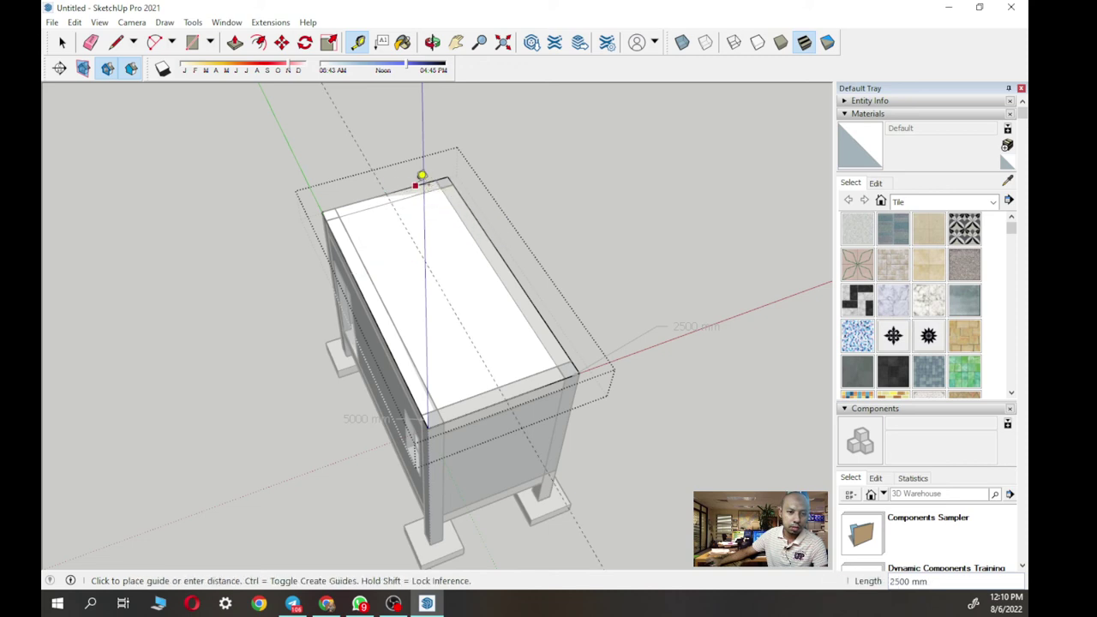
click(516, 255)
middle_drag(516, 255, 559, 340)
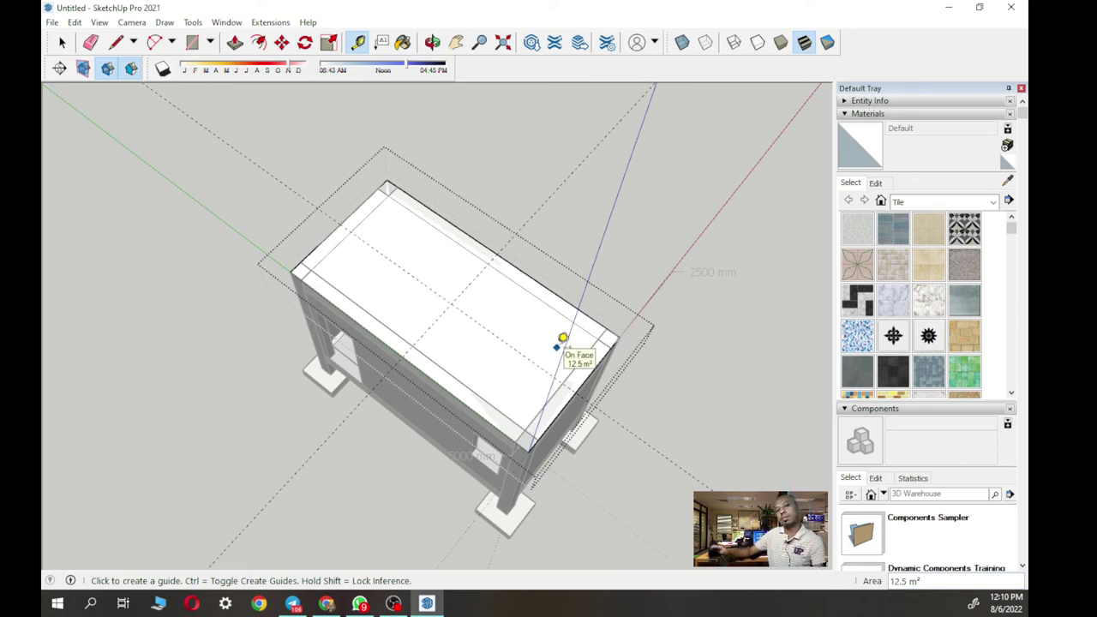
- Place guides 1200 mm inward from each short edge of the roof rectangle
click(328, 233)
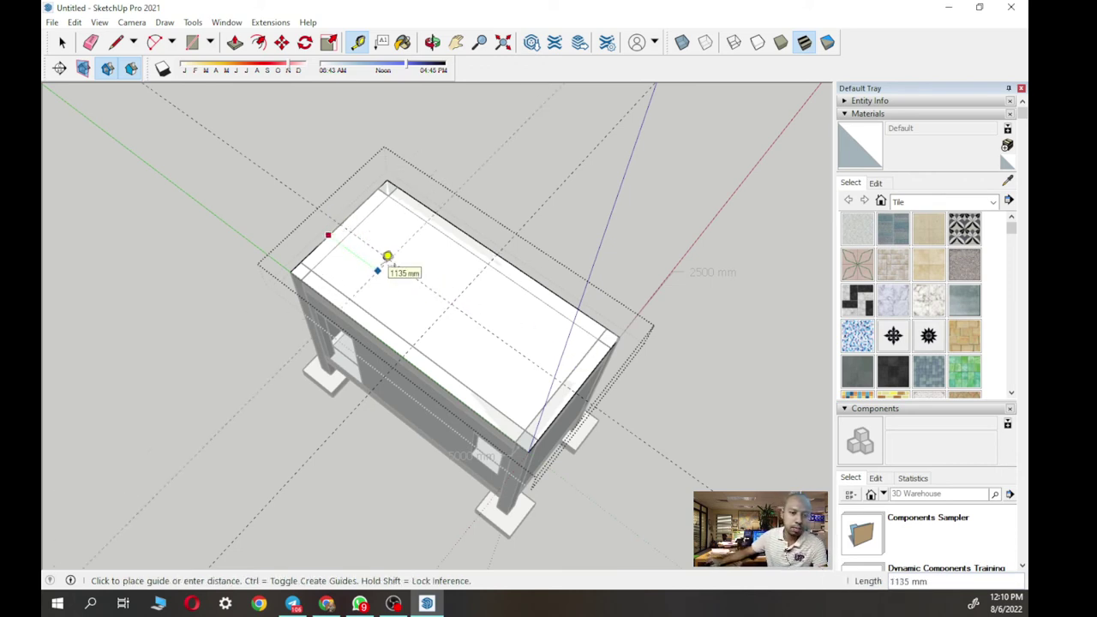
key(Return)
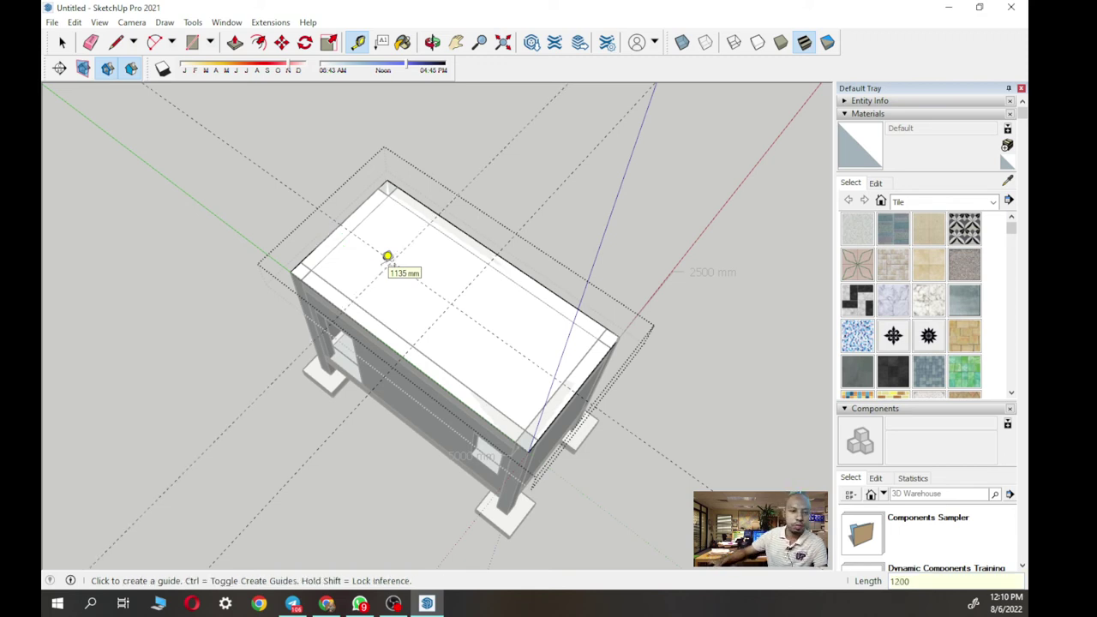
click(555, 387)
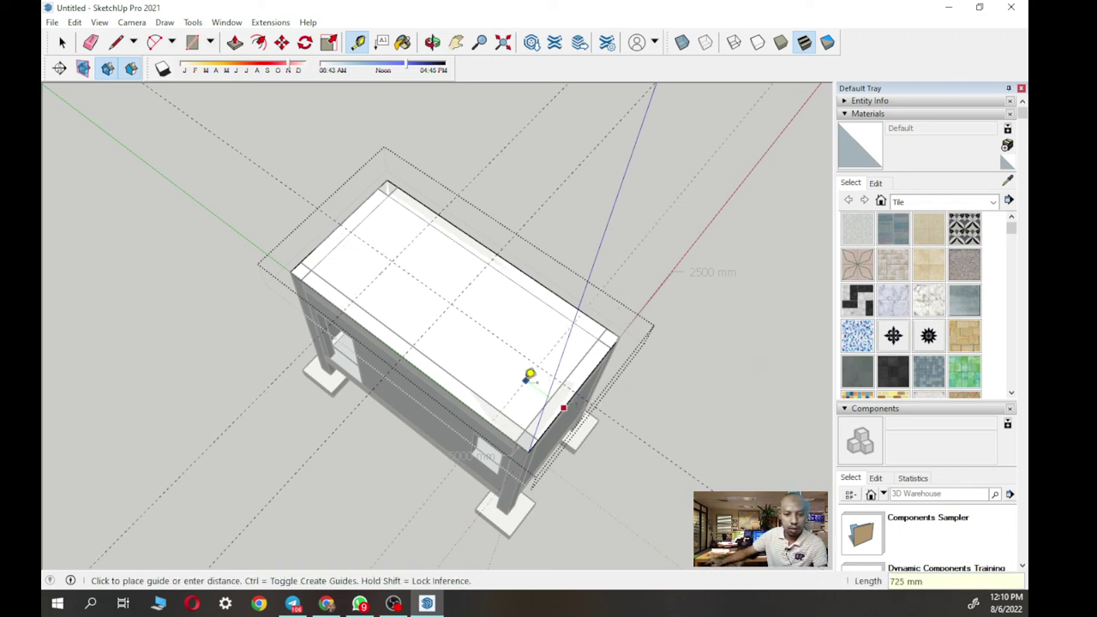
click(529, 375)
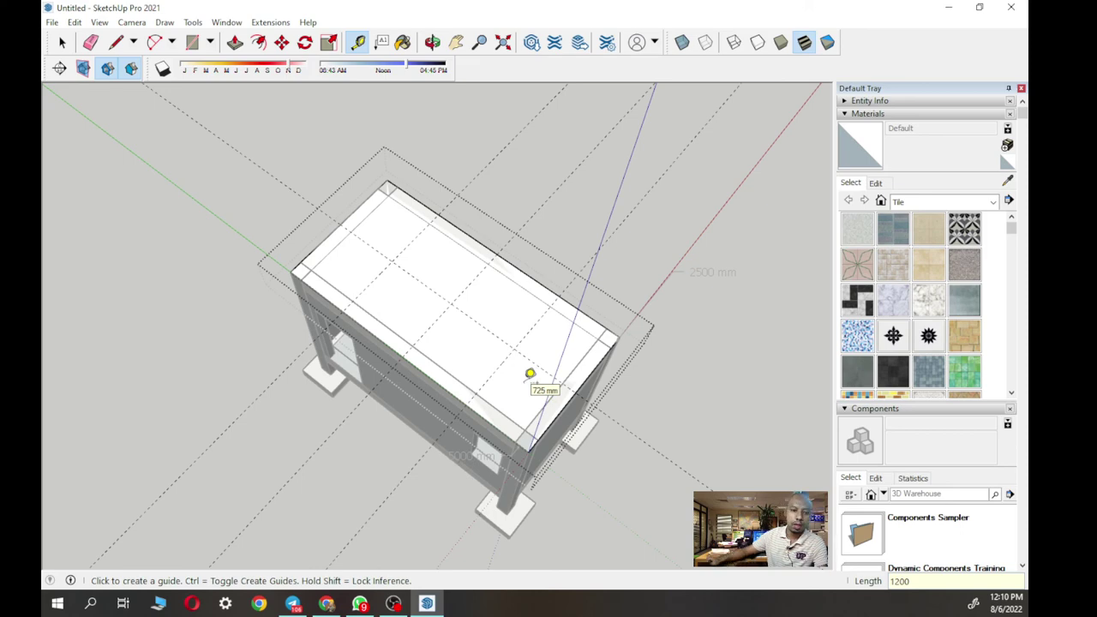
- Offset the roof rectangle outward on all sides to form the eaves overhang around the framed room
middle_drag(492, 311, 399, 209)
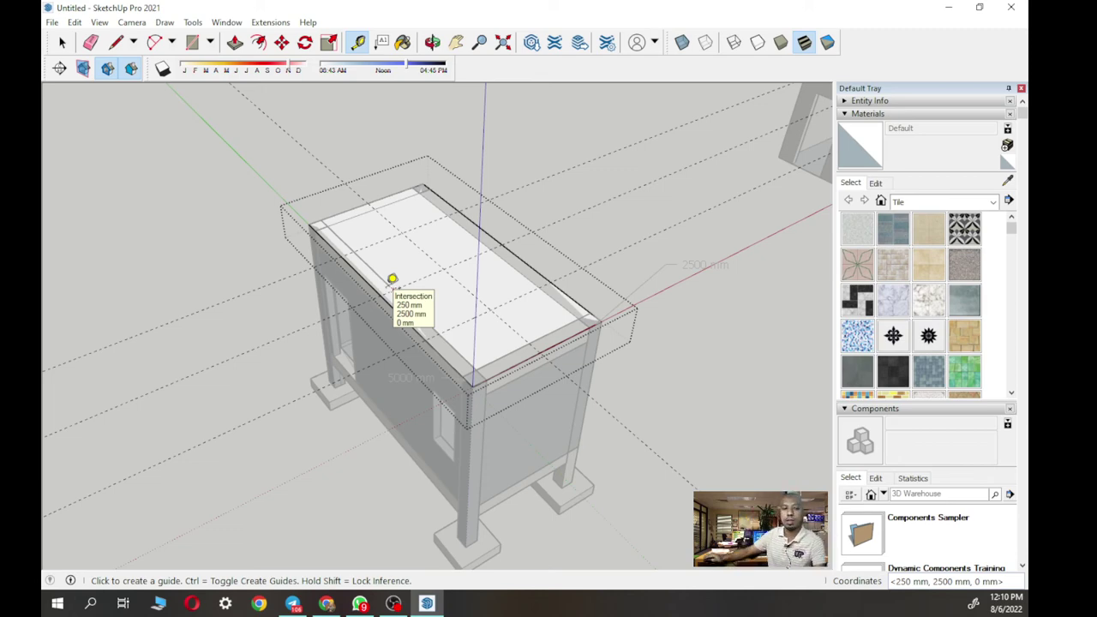
middle_drag(416, 277, 399, 299)
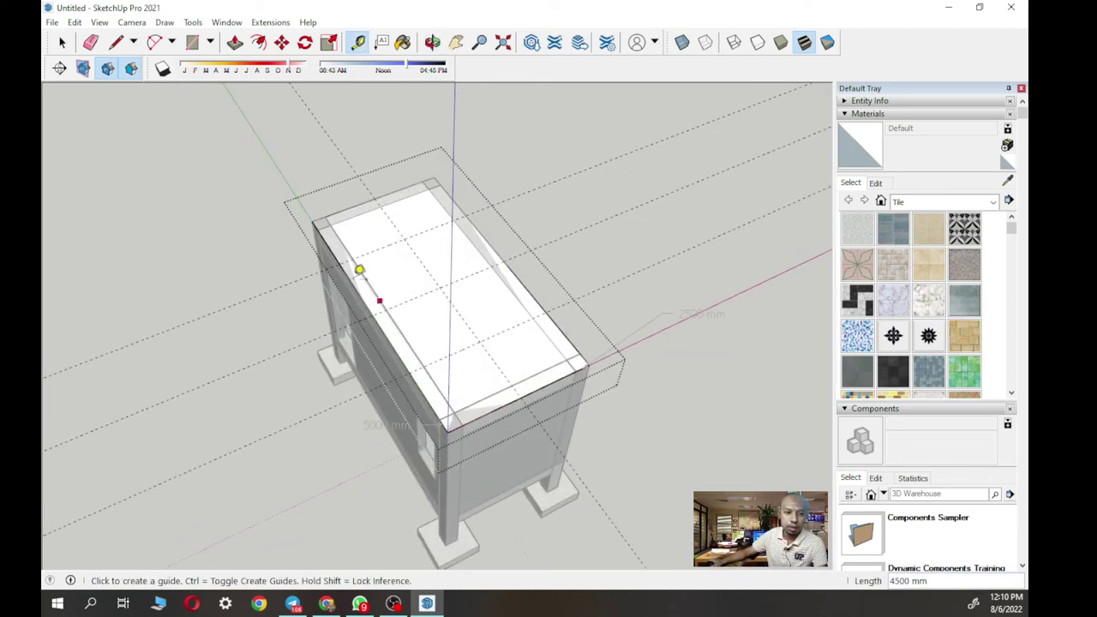
key(space)
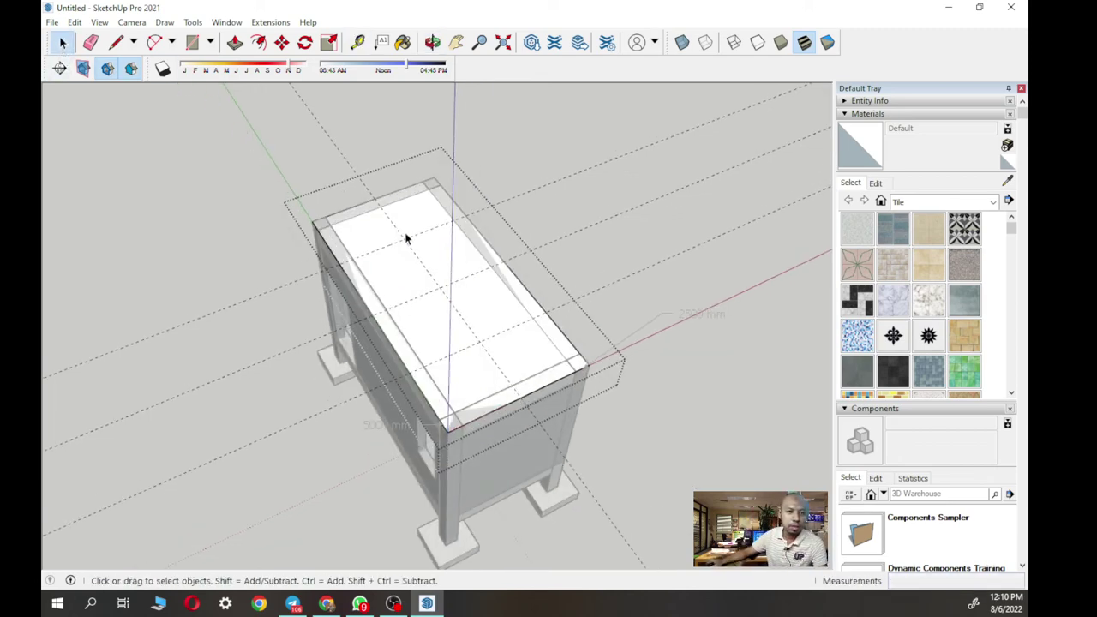
click(258, 42)
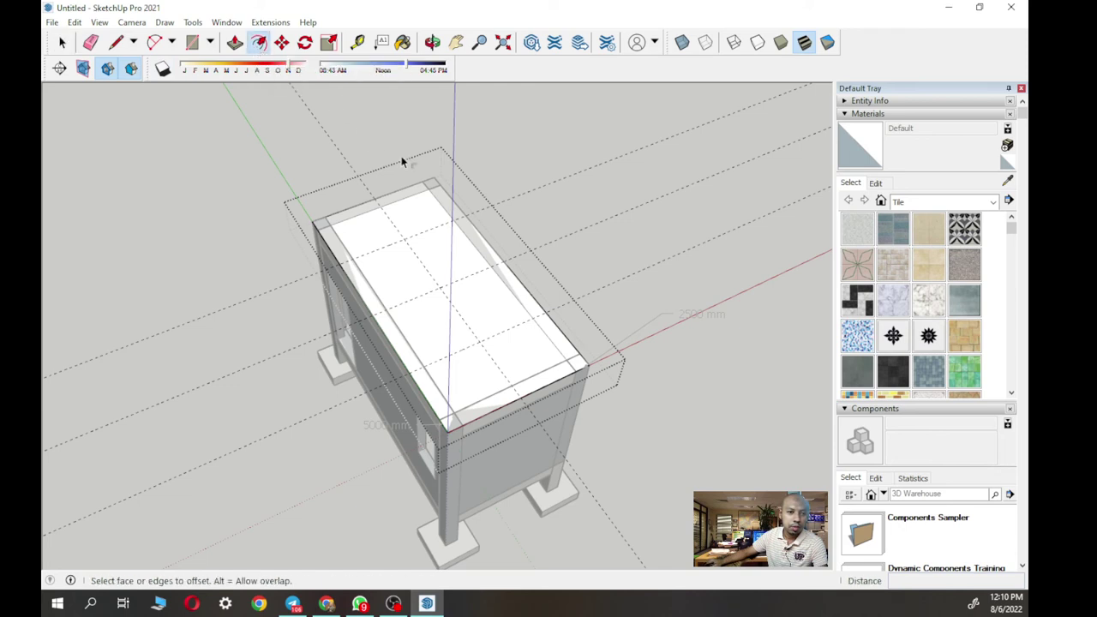
click(432, 191)
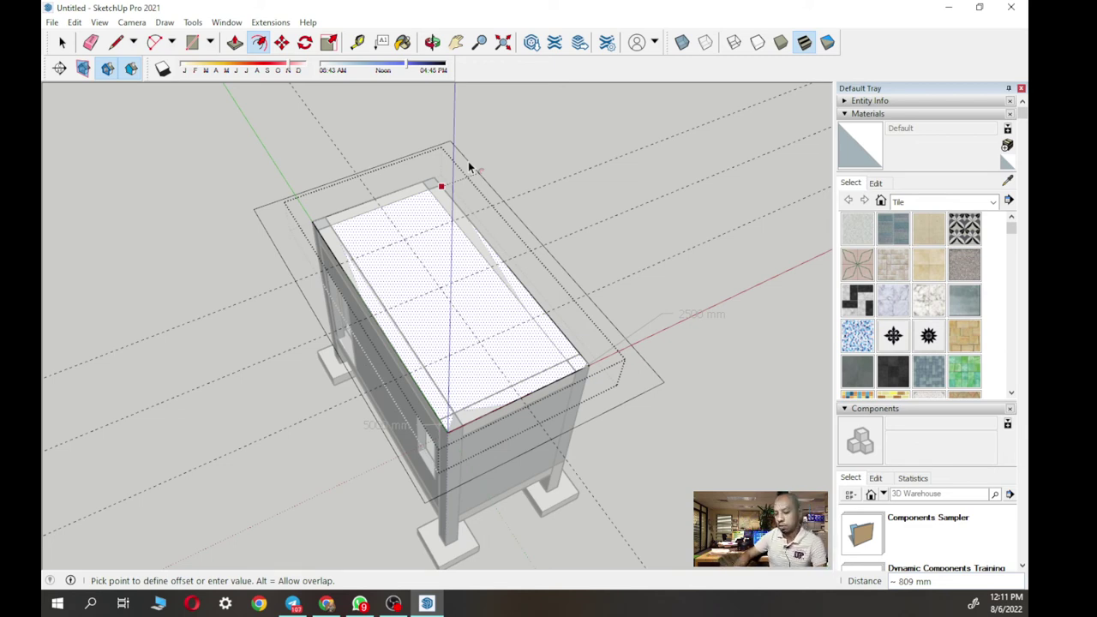
key(Return)
middle_drag(558, 314, 499, 377)
scroll(462, 321, up, 2)
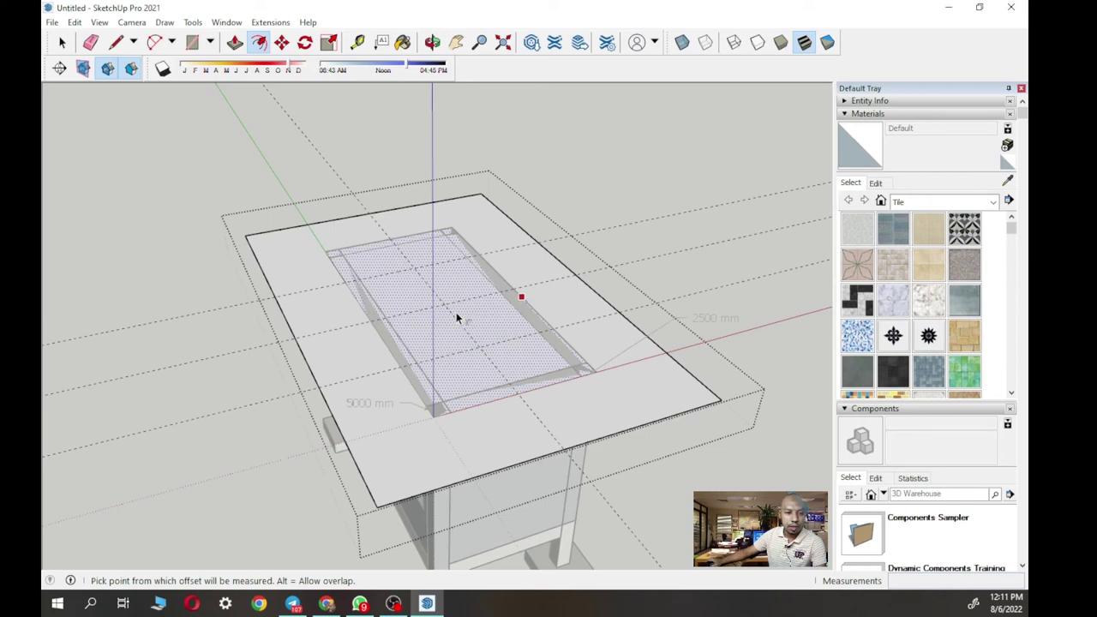
click(335, 262)
- Draw a vertical line up from the midpoint of the overhang's far short edge and join its apex to both outer corners, forming a gable
middle_drag(336, 263, 396, 303)
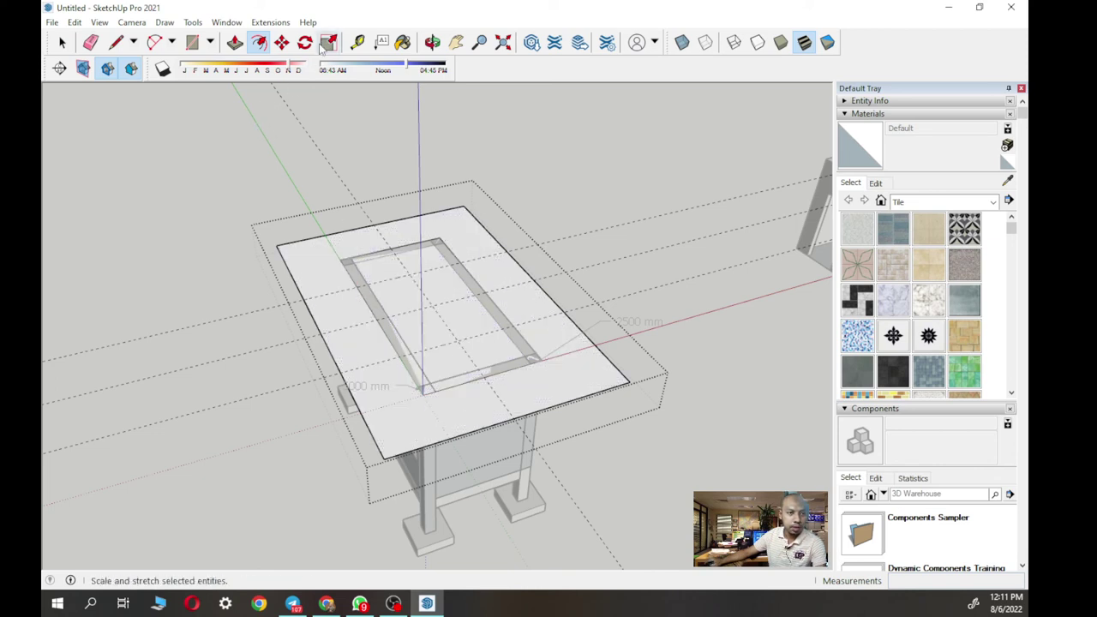
click(114, 43)
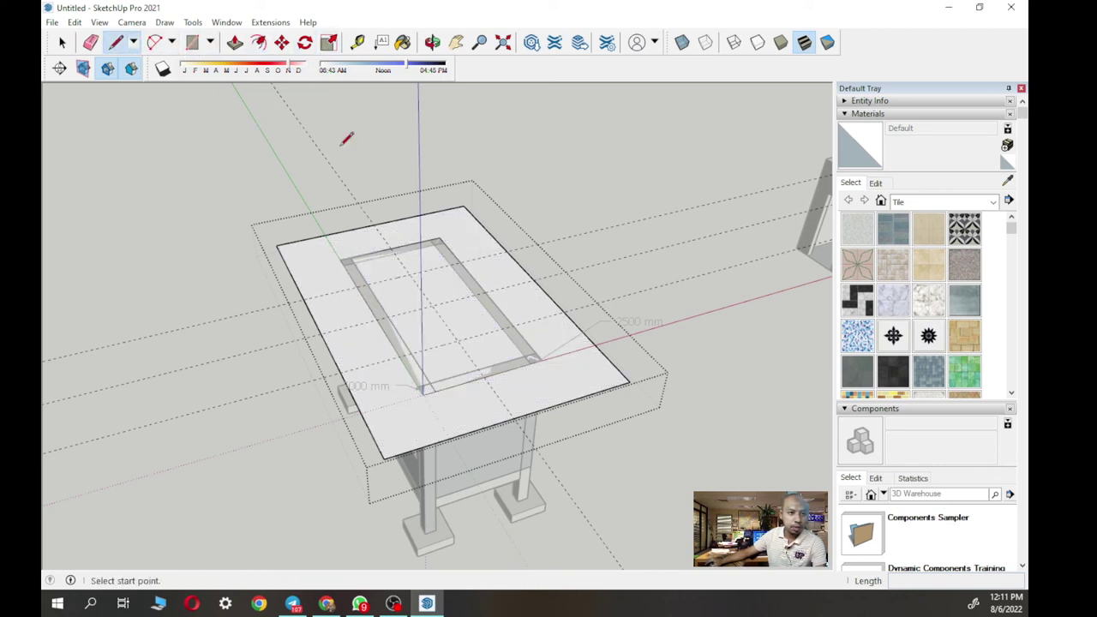
click(374, 224)
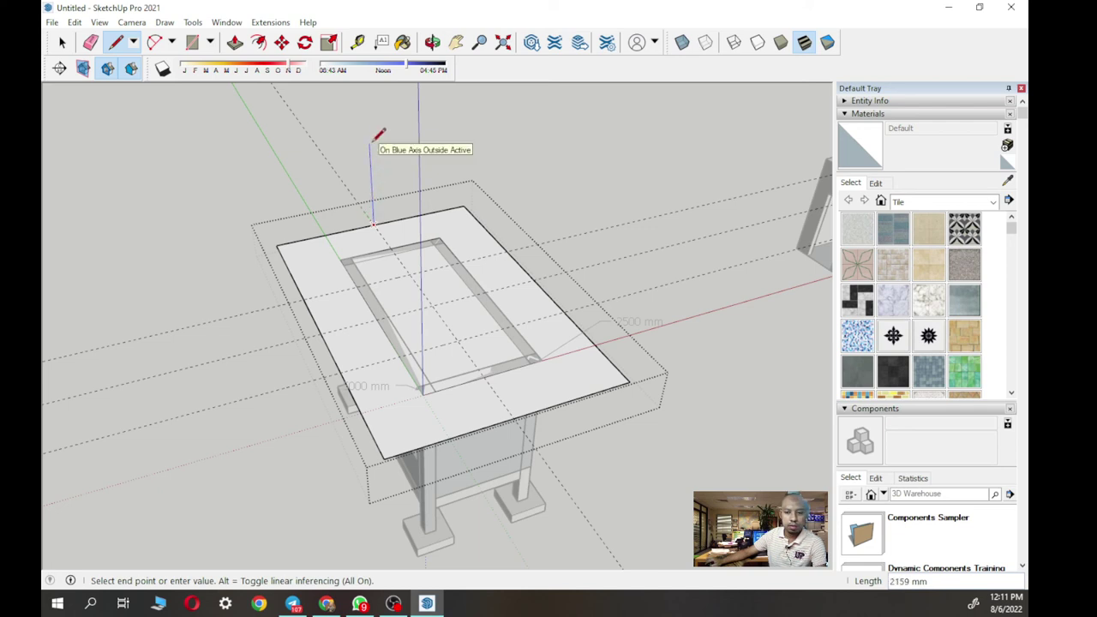
key(Return)
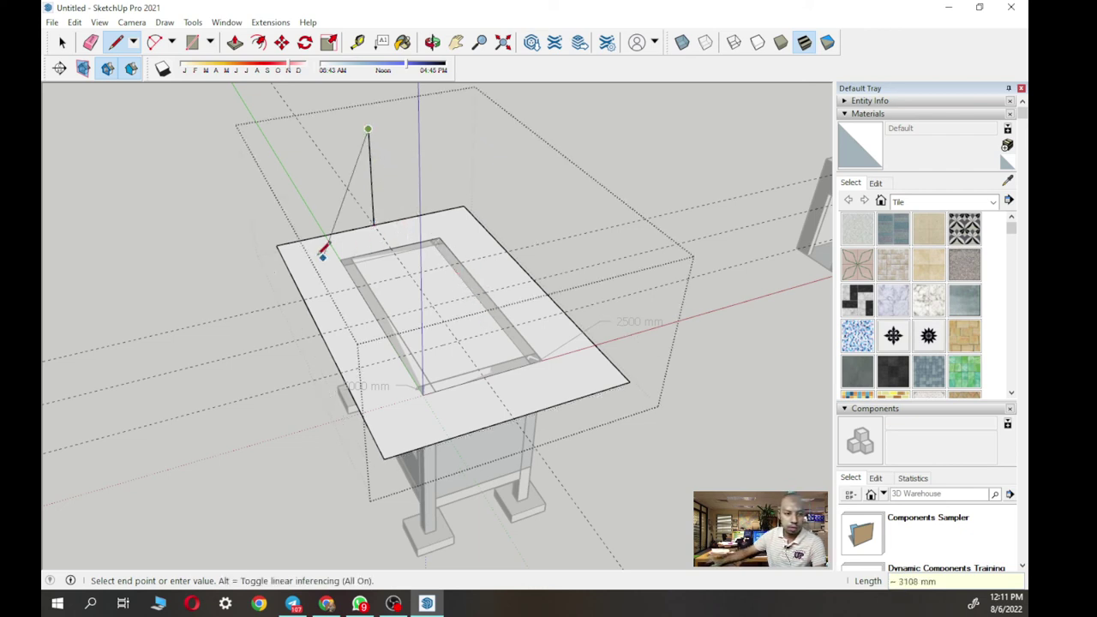
click(277, 245)
click(369, 127)
click(465, 207)
- Draw a 2000 mm vertical line up from the gable's base midpoint and join its top to both eave corners as inner slopes
mouse_move(471, 196)
middle_down()
mouse_move(558, 197)
mouse_move(647, 170)
mouse_move(571, 243)
mouse_move(723, 171)
mouse_move(743, 198)
mouse_move(720, 206)
mouse_move(715, 240)
mouse_move(643, 244)
middle_up()
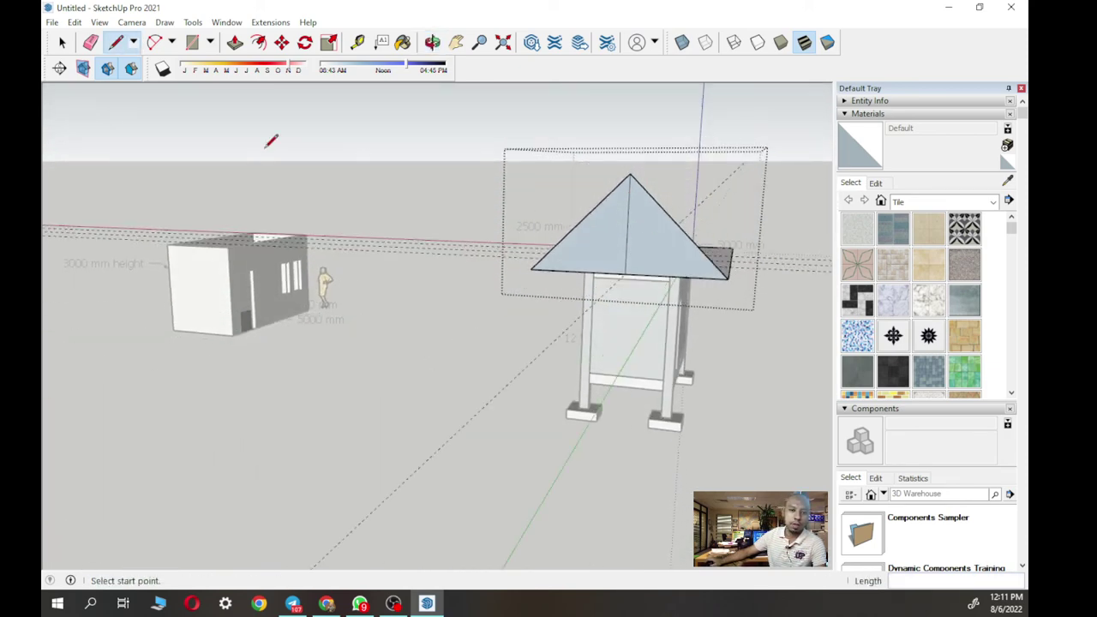
click(624, 273)
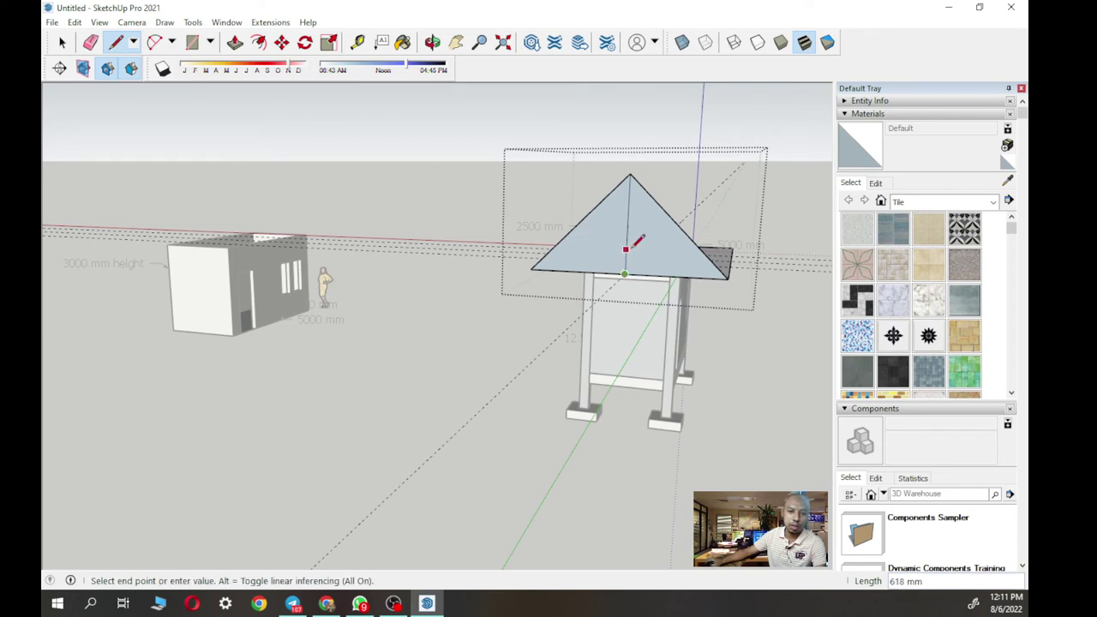
text(200)
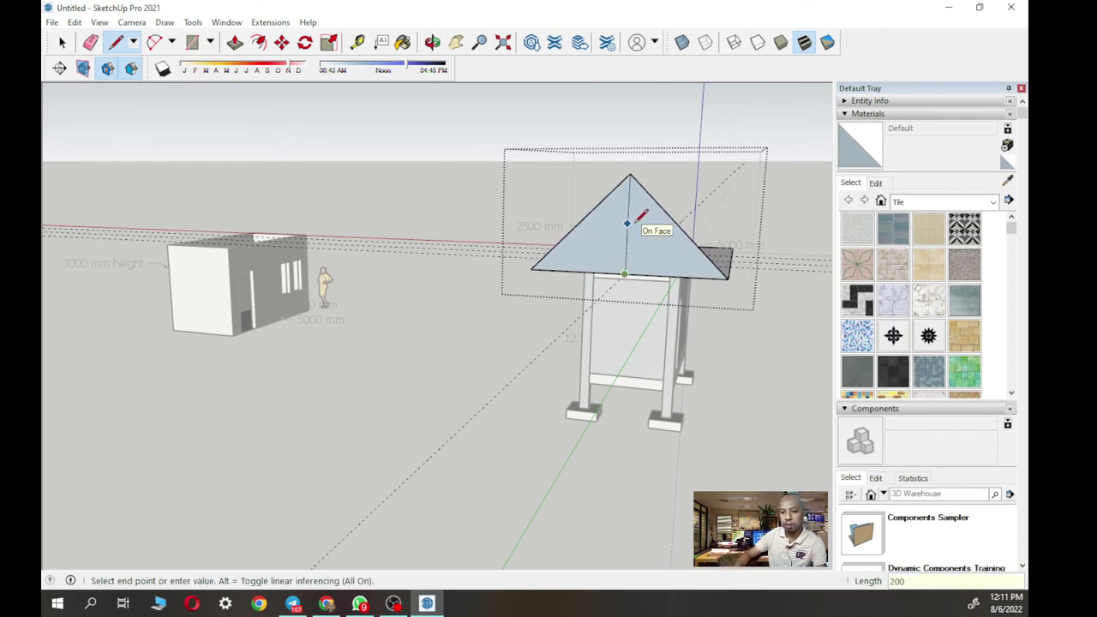
text(0)
key(Return)
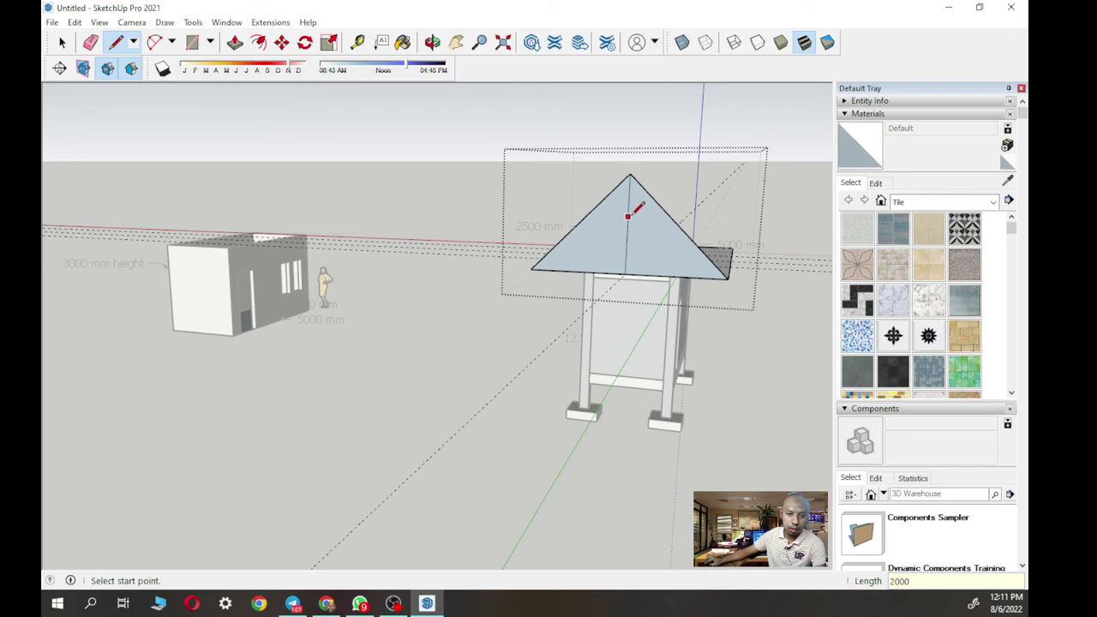
click(628, 193)
click(532, 267)
click(628, 193)
click(728, 276)
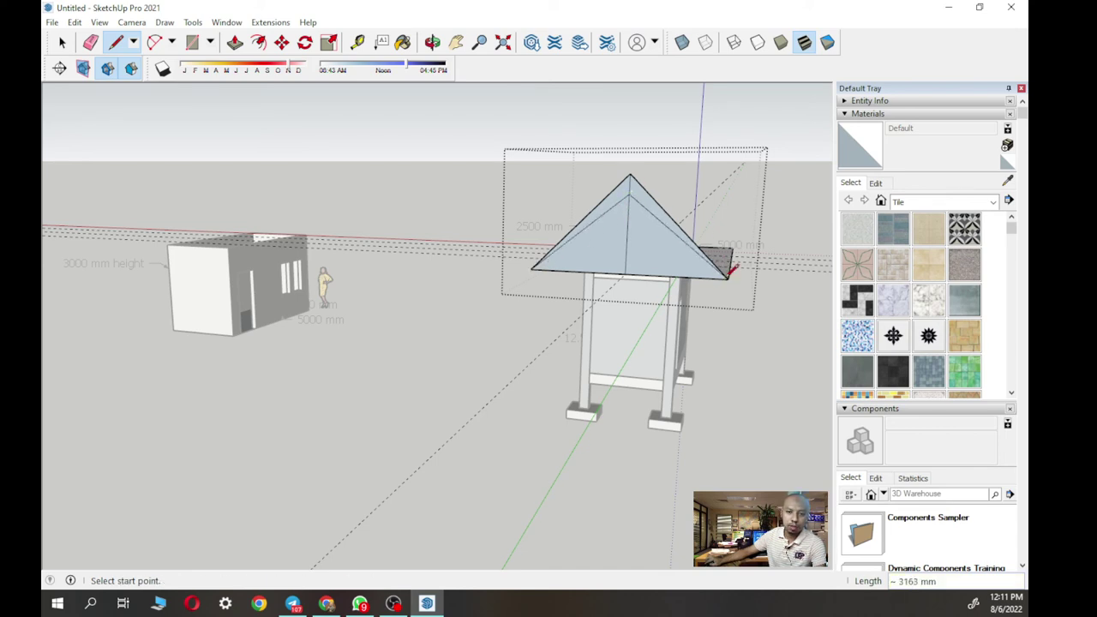
- Draw a 1500 mm vertical line up from the gable's base midpoint and join its top to both eave corners as the lowest slopes
middle_drag(704, 262, 717, 238)
click(524, 267)
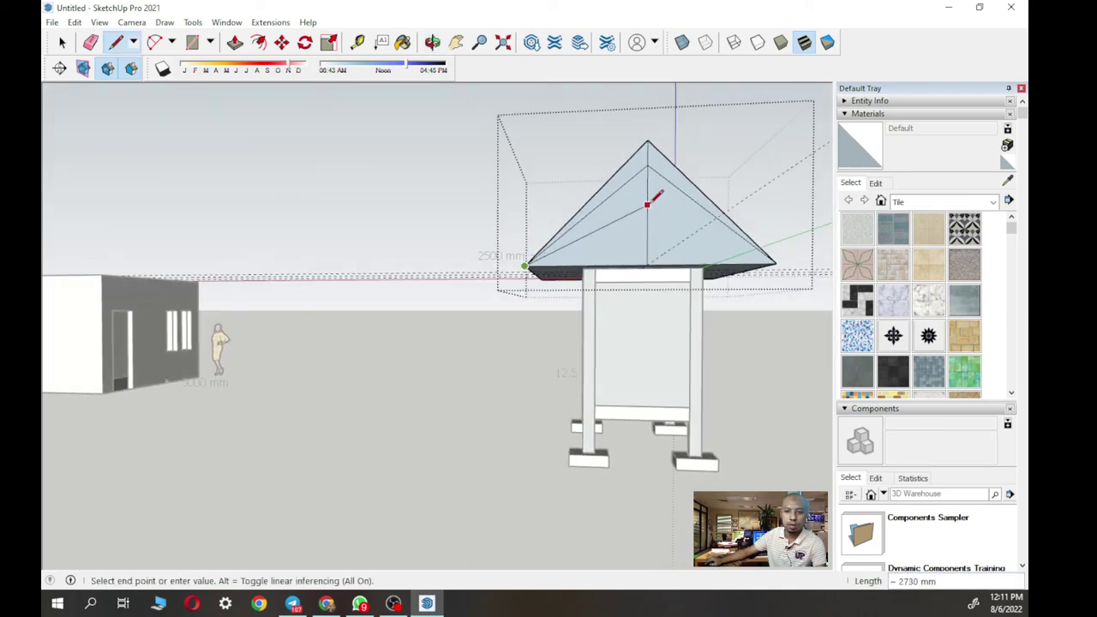
key(Escape)
click(647, 261)
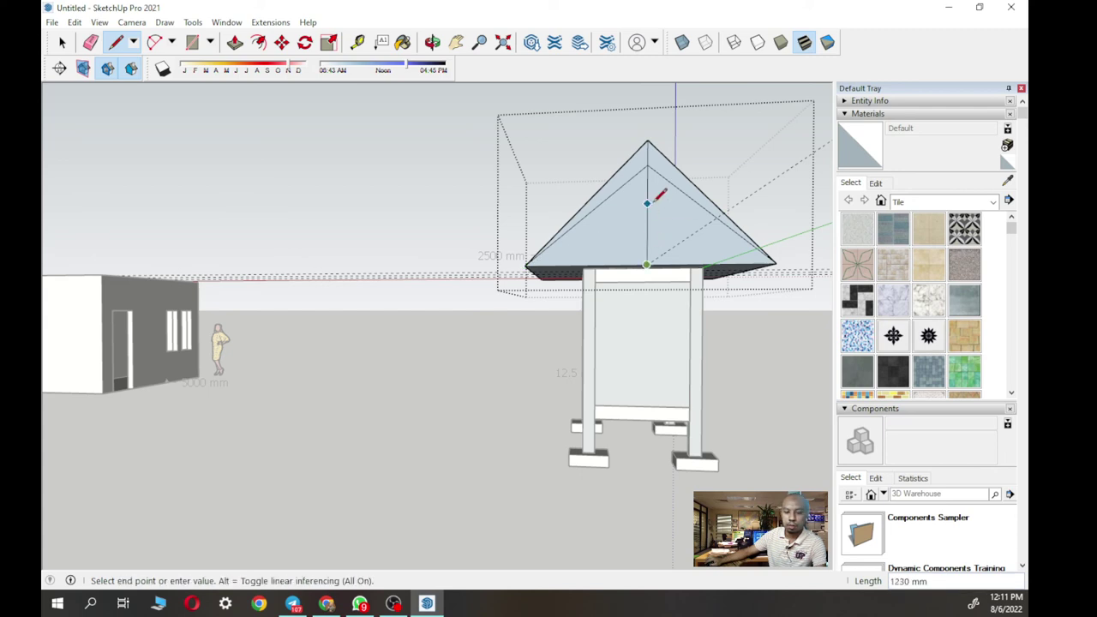
text(1500)
key(Return)
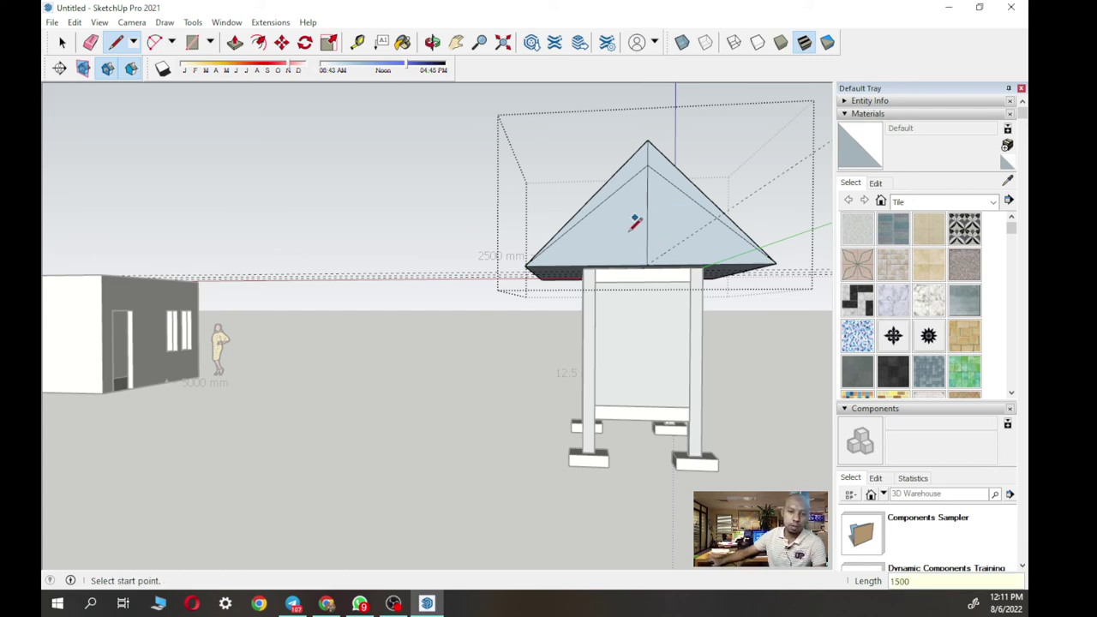
click(647, 264)
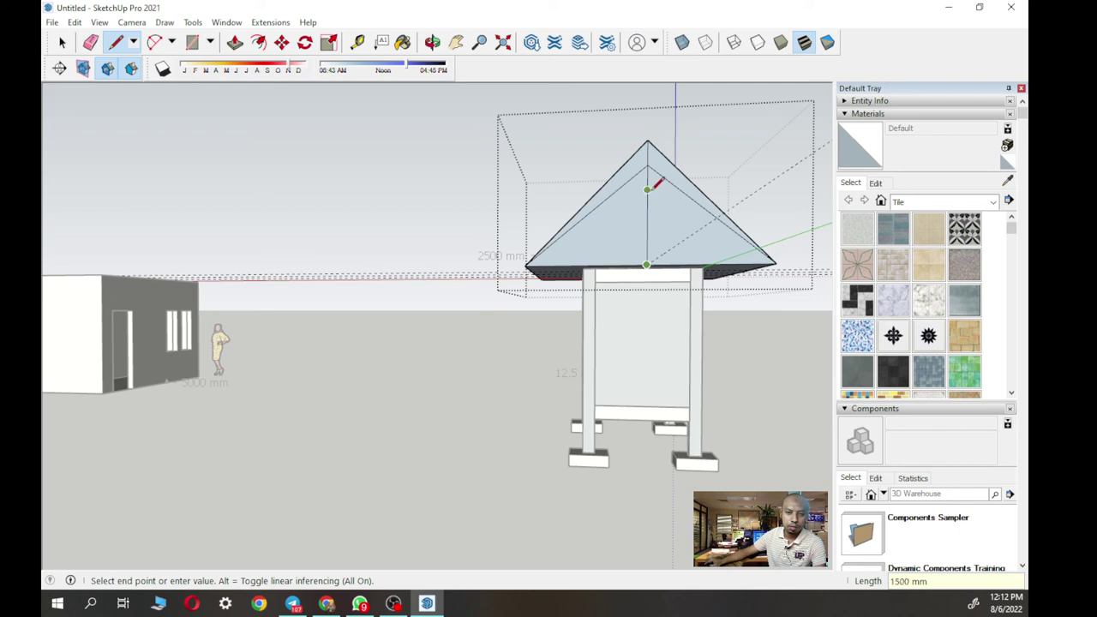
click(656, 184)
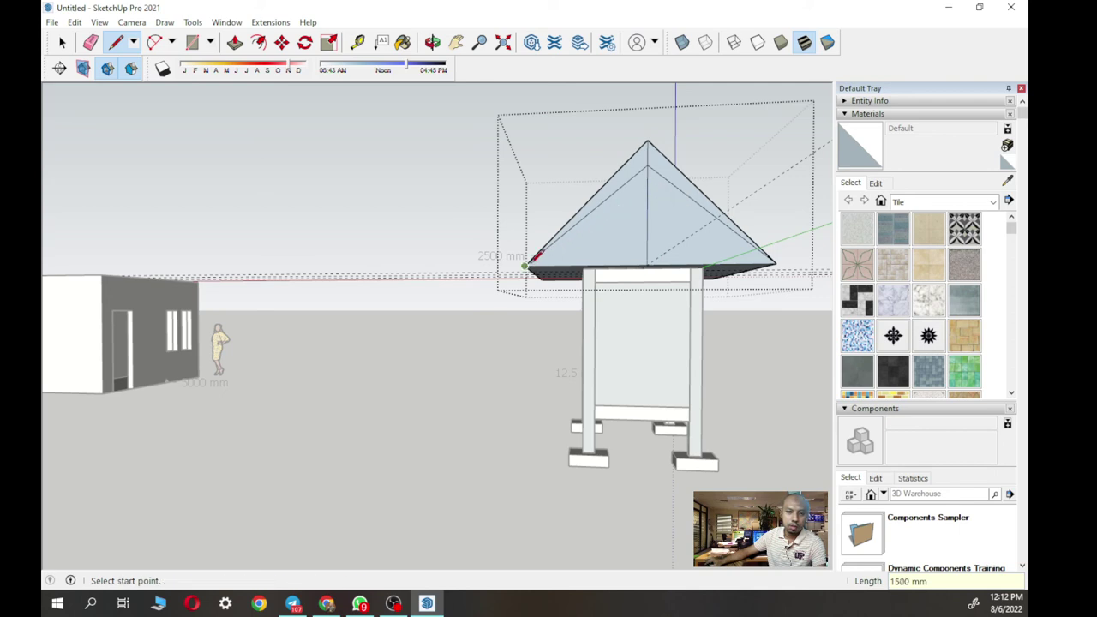
click(525, 267)
click(656, 183)
click(647, 191)
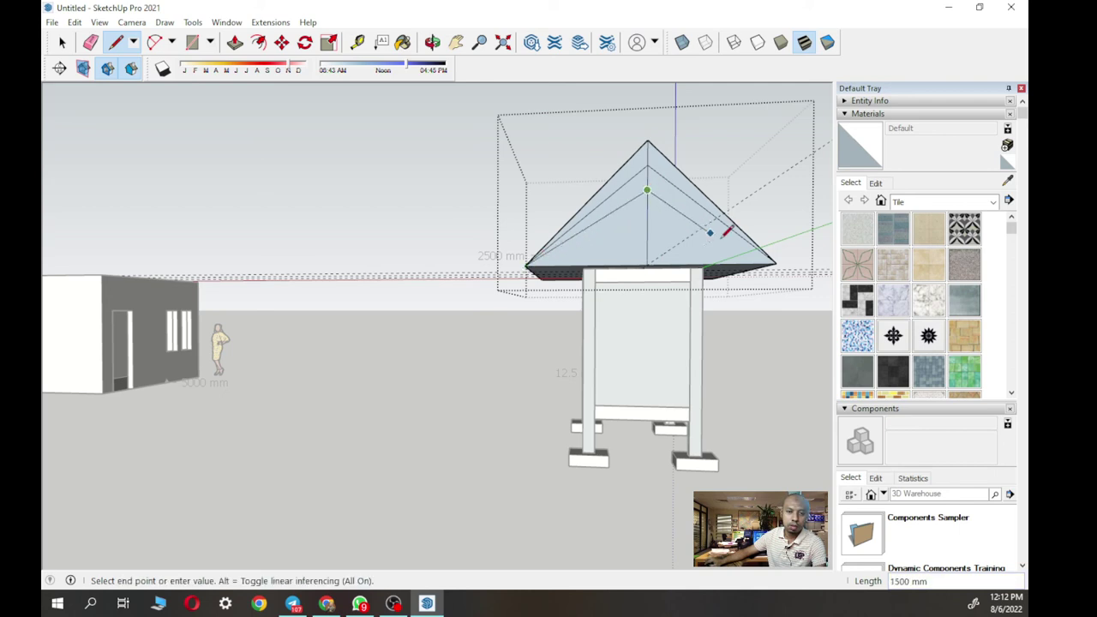
click(777, 263)
middle_drag(779, 255, 445, 222)
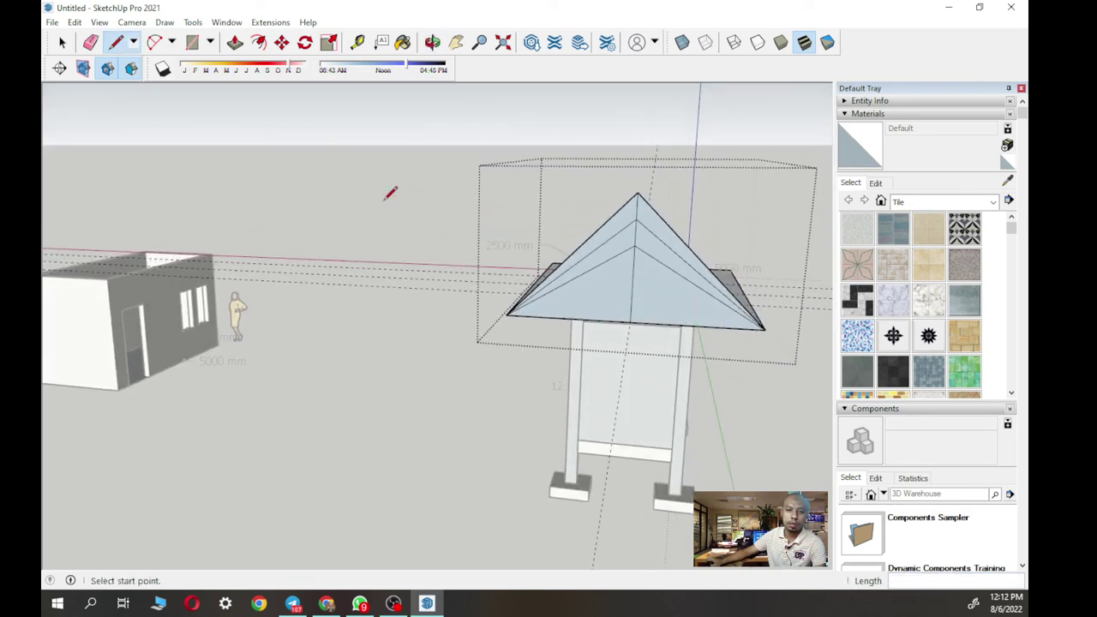
- Delete the two taller gable profiles above the 1500 mm slopes
key(space)
middle_drag(414, 187, 673, 246)
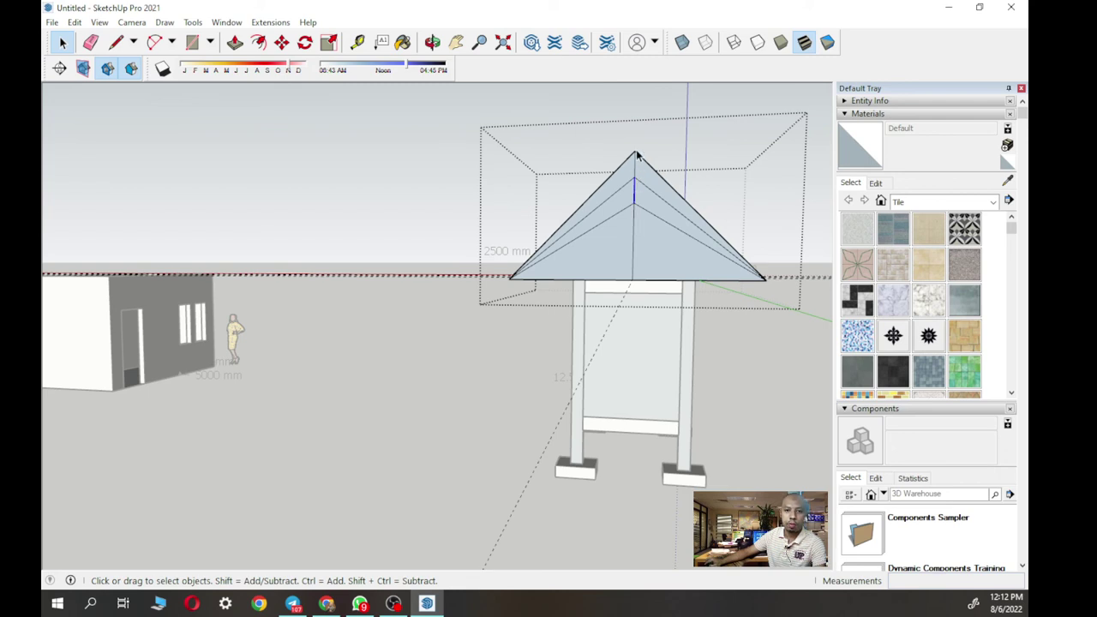
drag(606, 157, 606, 152)
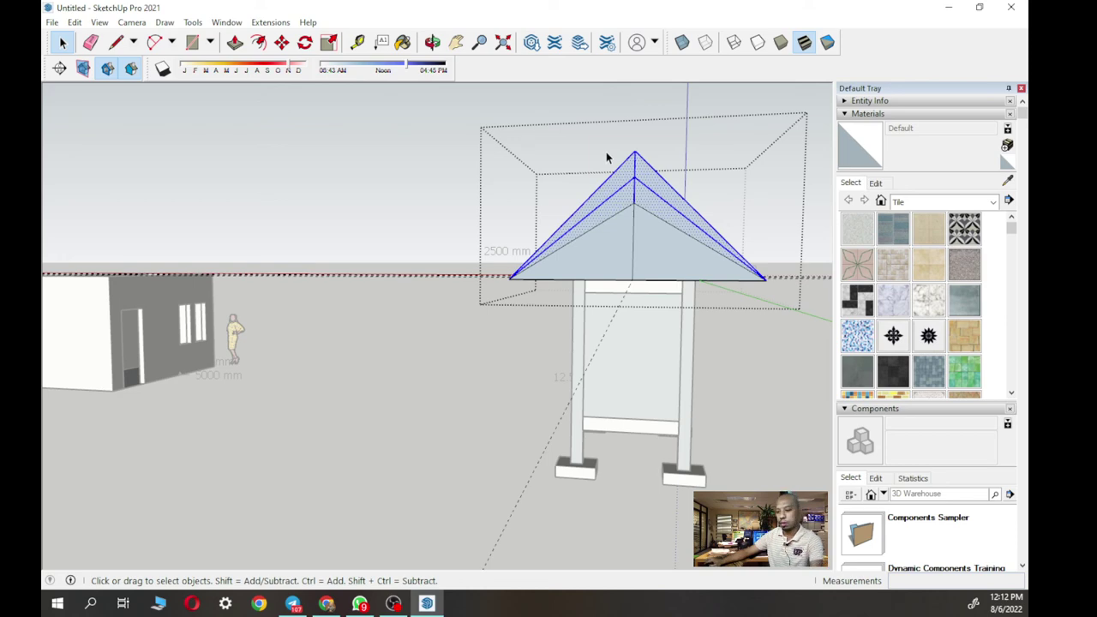
click(606, 151)
middle_drag(606, 152, 448, 247)
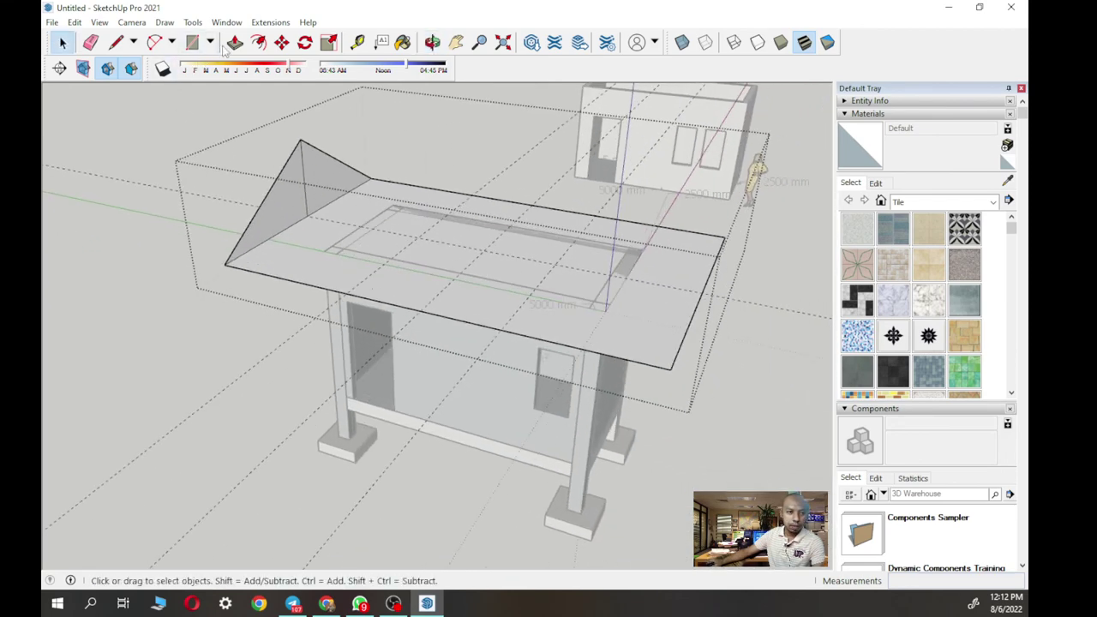
- Draw a ridge line about 8970 mm long from the gable apex, parallel to the green axis, past the roof's opposite end
click(121, 43)
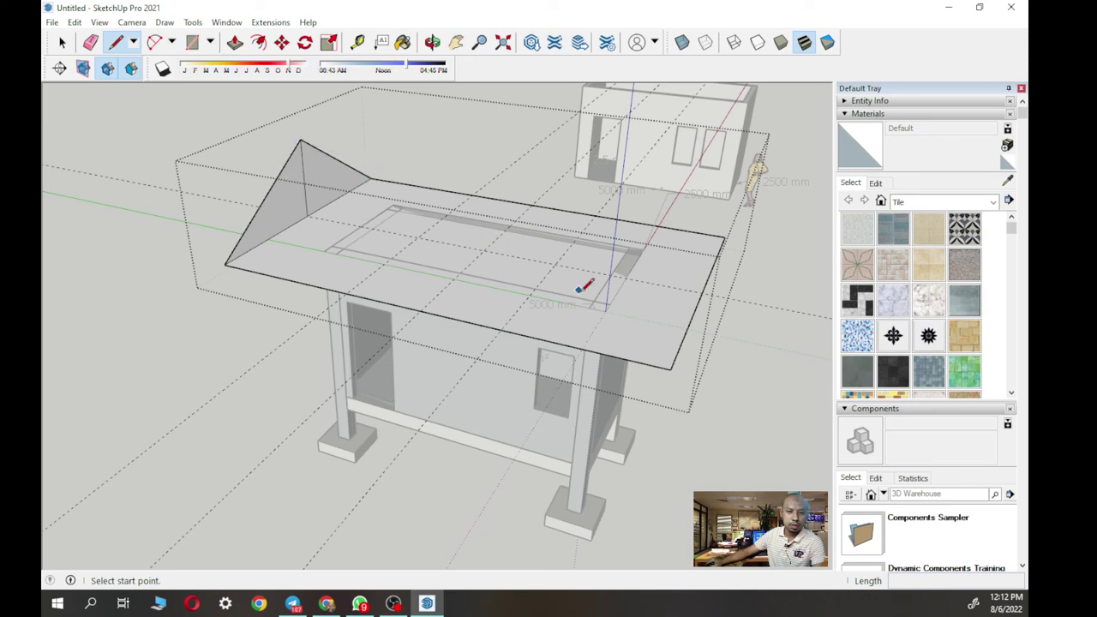
click(300, 139)
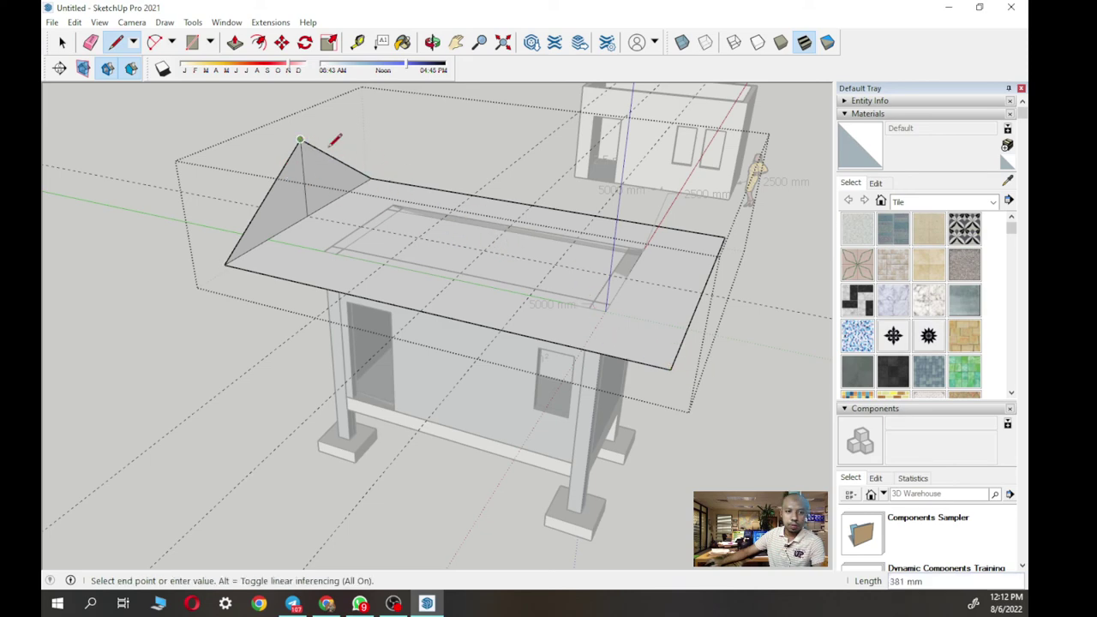
middle_drag(754, 191, 728, 177)
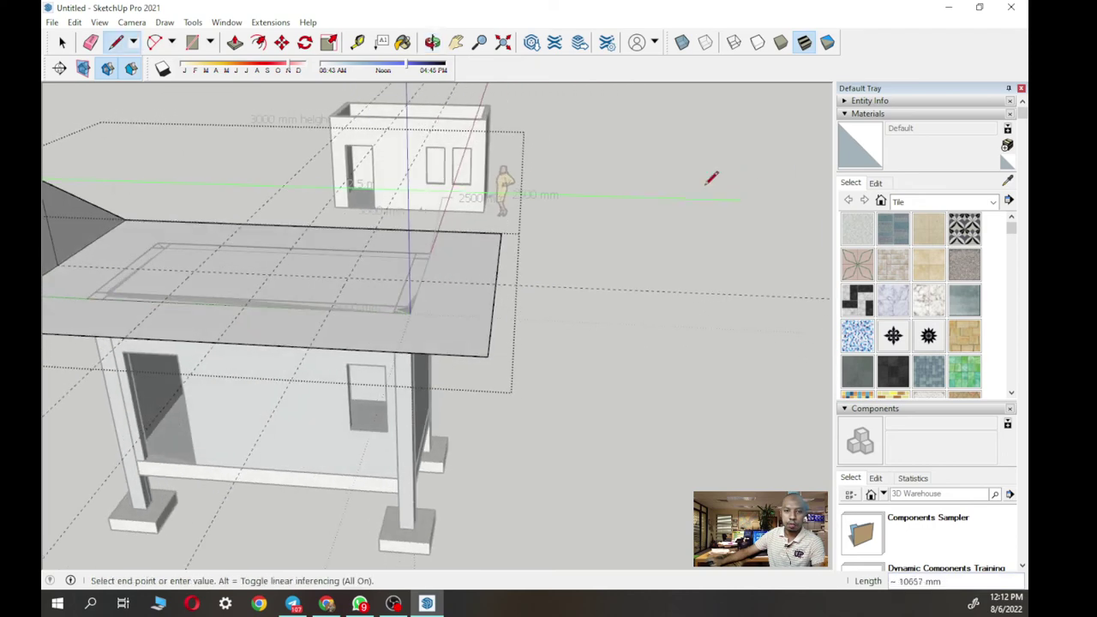
middle_drag(639, 192, 657, 161)
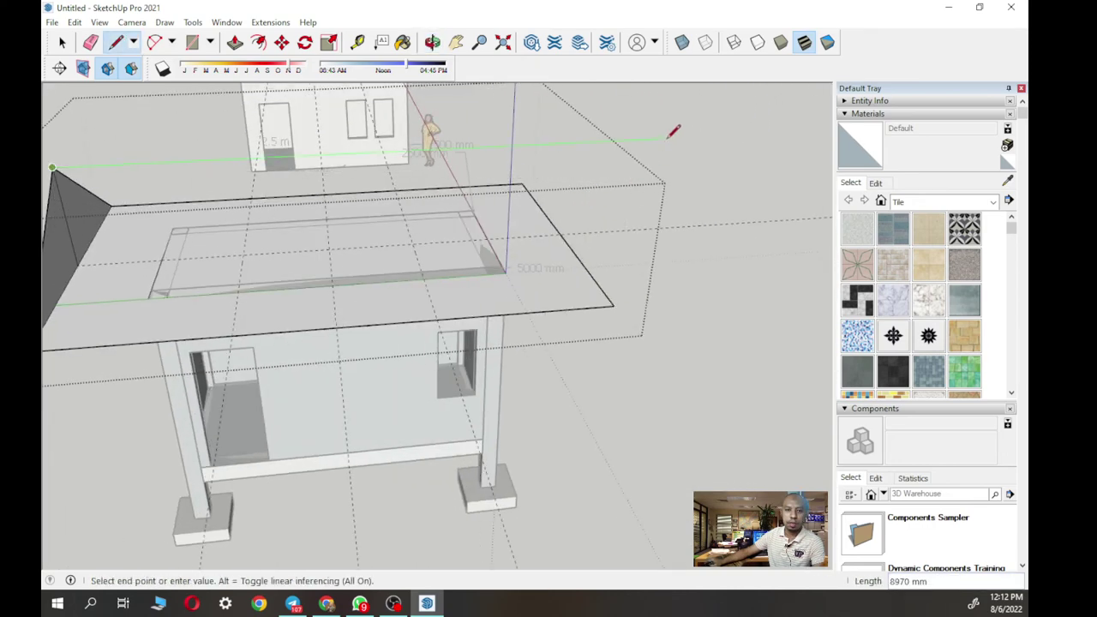
click(665, 139)
- Join the ridge to both eave corners at the end opposite the gable, and delete the ridge stub beyond the joint
click(614, 304)
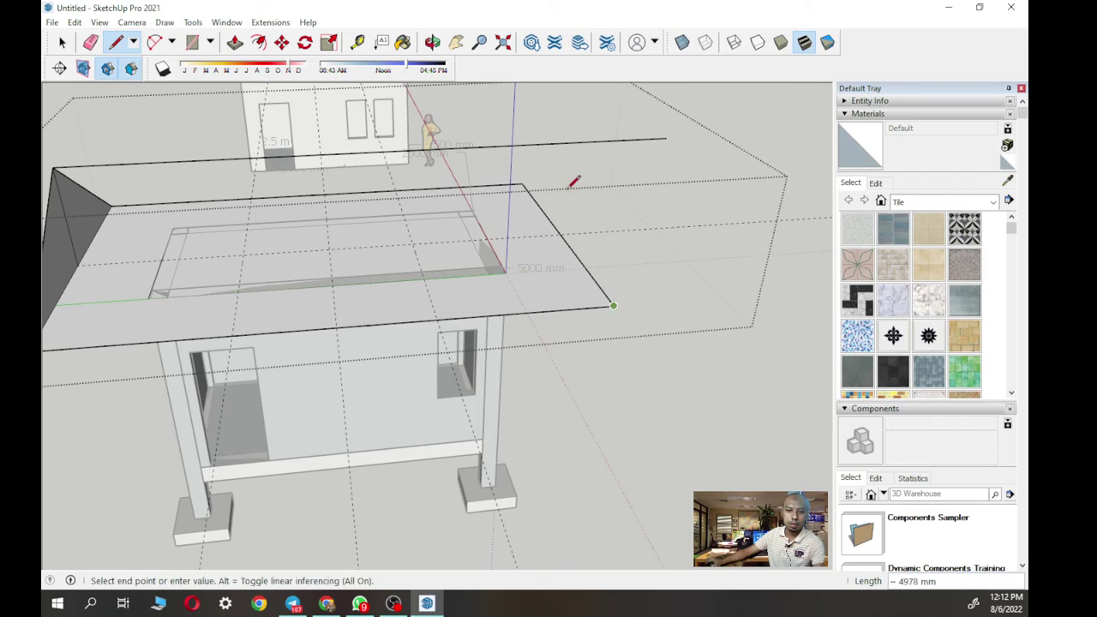
click(570, 143)
mouse_move(562, 143)
middle_down()
mouse_move(519, 197)
mouse_move(309, 195)
middle_up()
click(583, 230)
key(Escape)
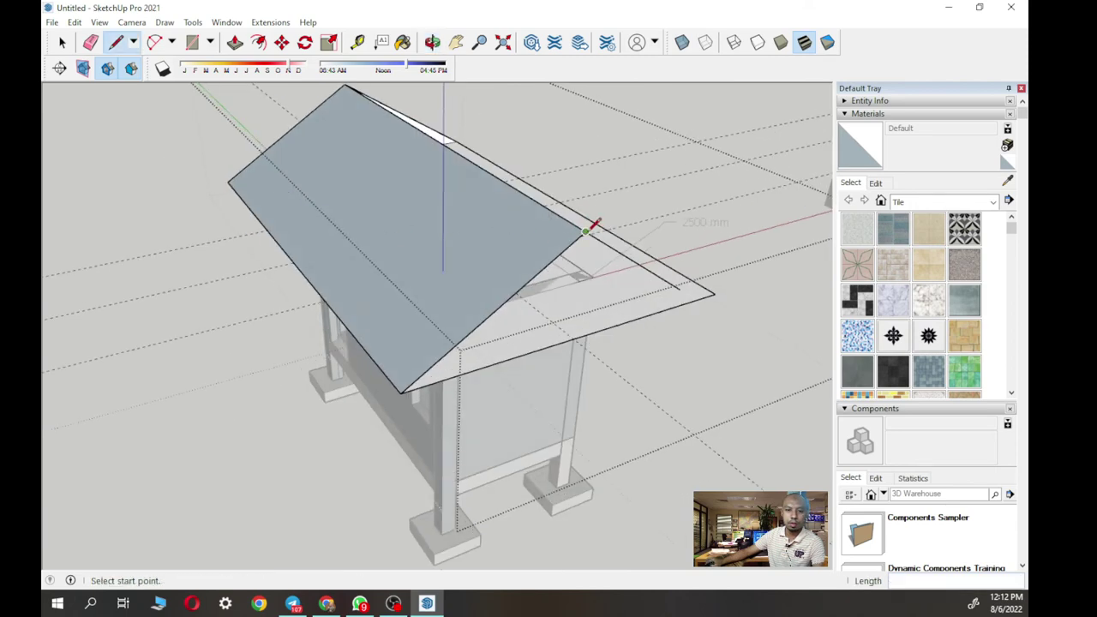
middle_drag(604, 230, 491, 240)
click(465, 242)
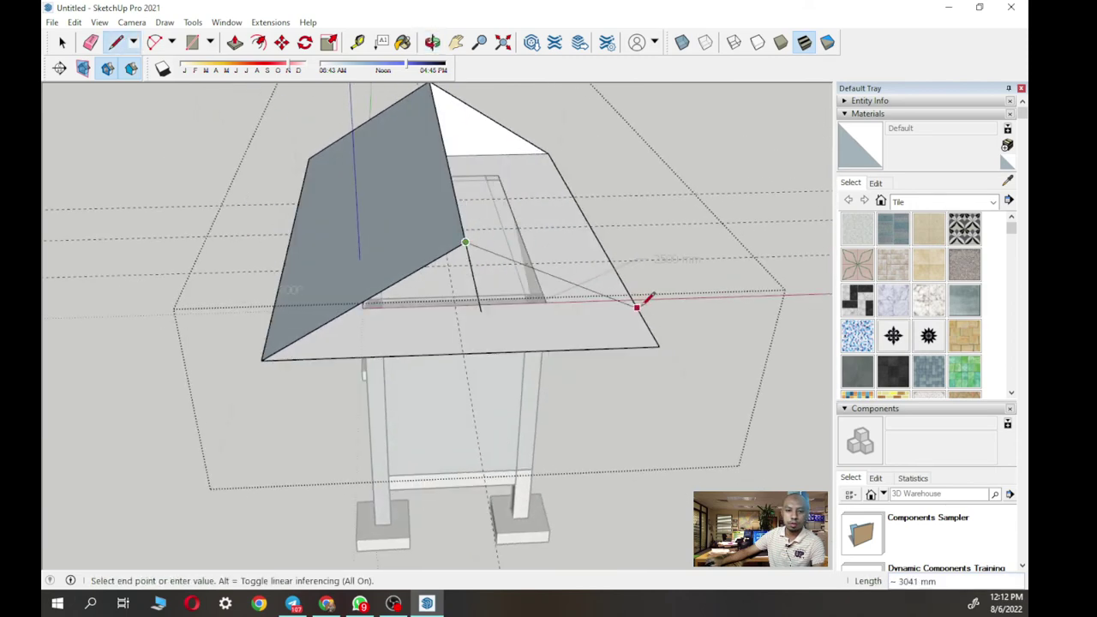
click(658, 346)
middle_drag(479, 233, 565, 249)
key(space)
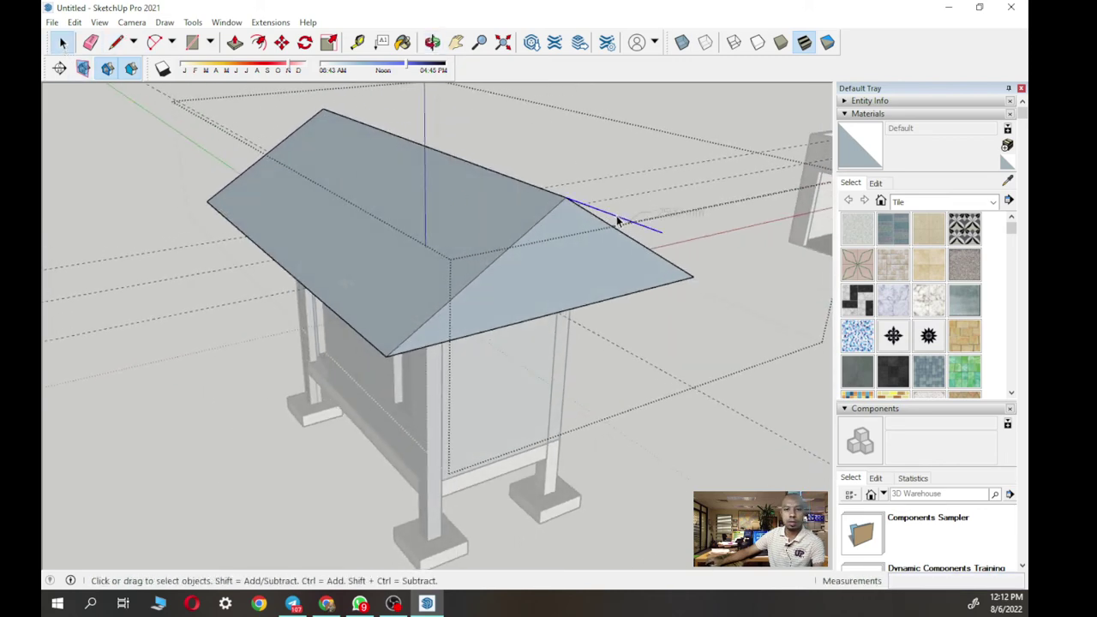
middle_drag(617, 221, 403, 221)
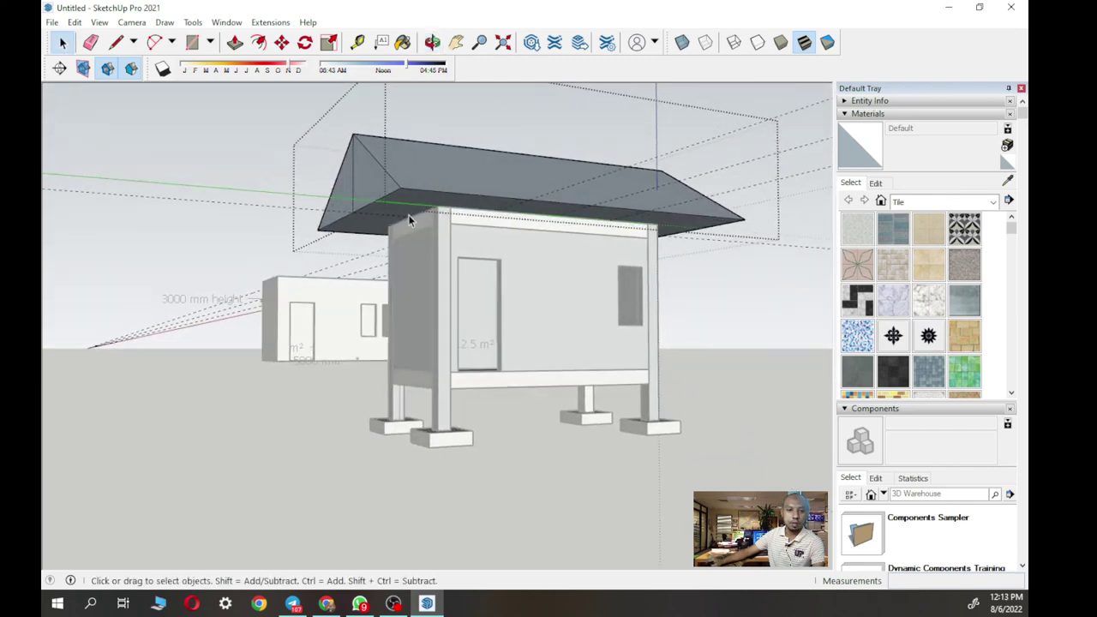
- Draw a 1500 mm vertical line from the inset guide up to the ridge at the gable end and join its top to the eave corners
click(115, 42)
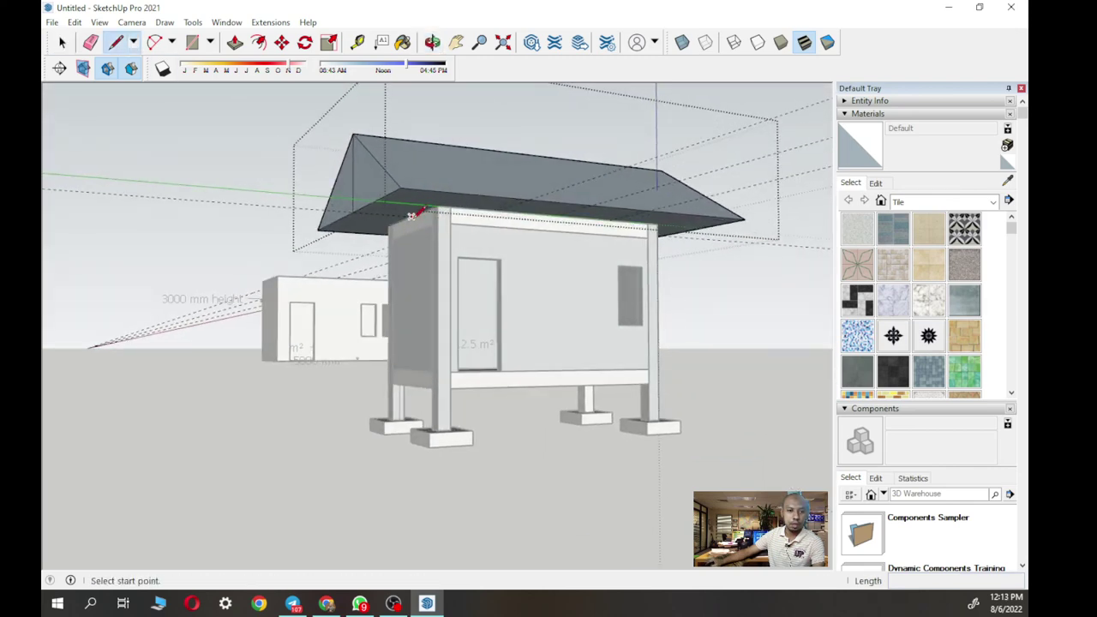
click(412, 216)
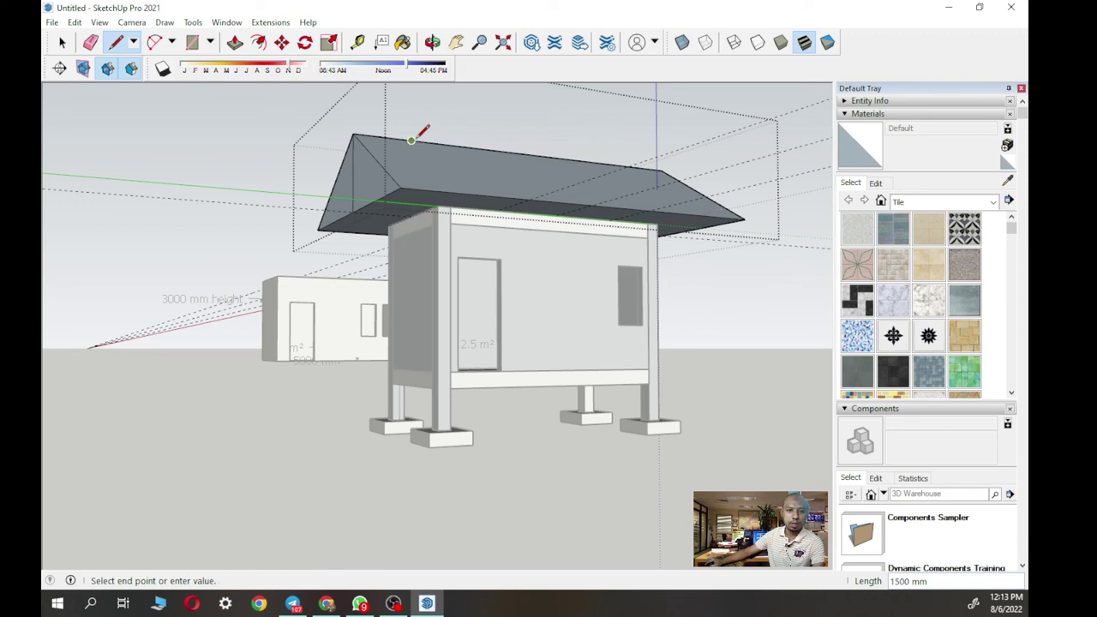
click(410, 149)
click(410, 149)
middle_drag(410, 149, 422, 293)
key(Escape)
- Delete the old gable edges outside the new hip slopes
click(62, 42)
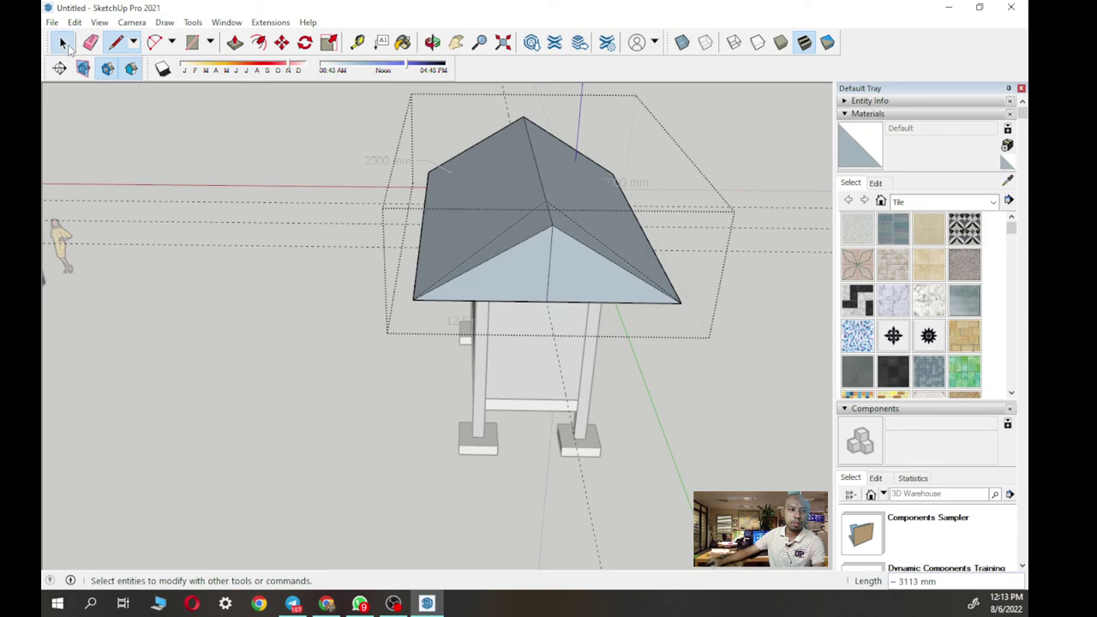
click(548, 234)
key(Delete)
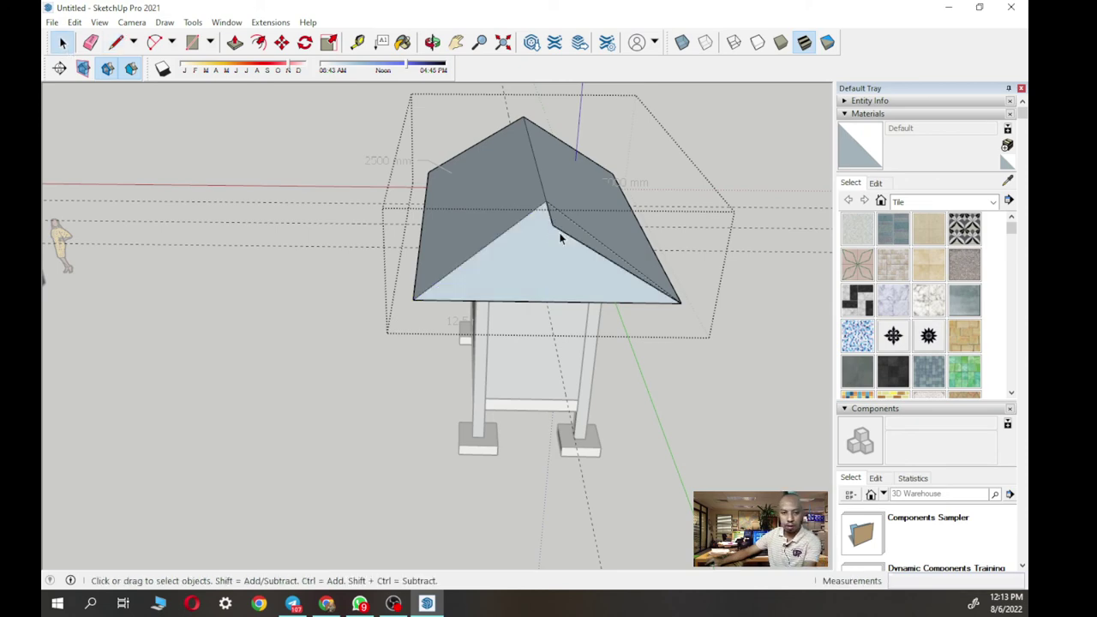
middle_drag(552, 220, 428, 154)
scroll(433, 180, up, 3)
- Delete the hip edges and their sloping faces at the opposite end of the roof
middle_drag(438, 203, 391, 283)
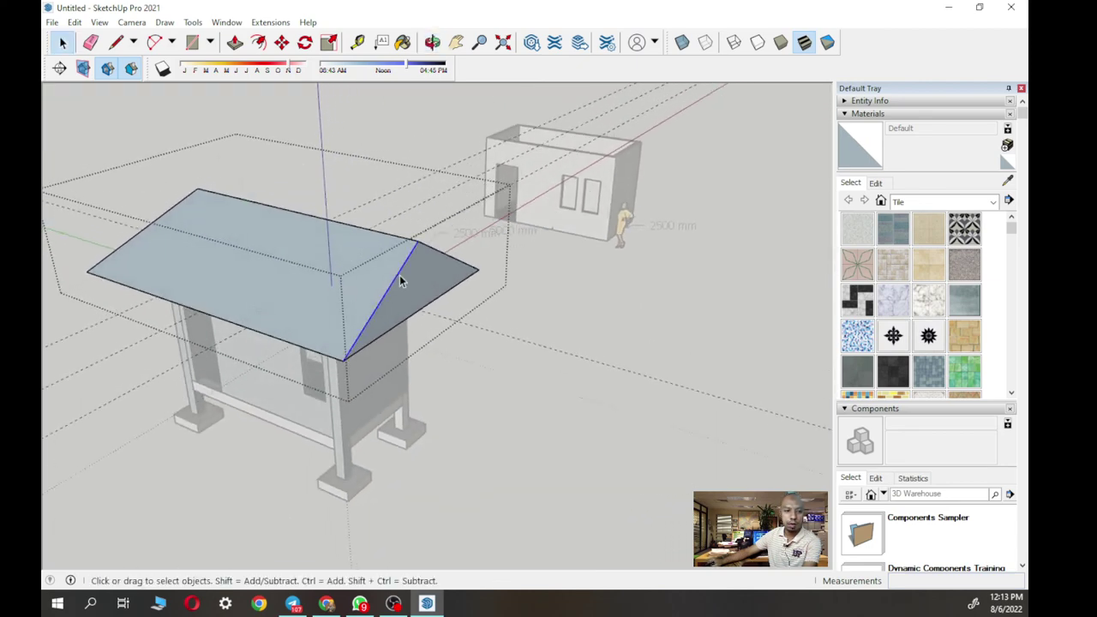
key(Delete)
key(Delete)
middle_drag(417, 285, 529, 310)
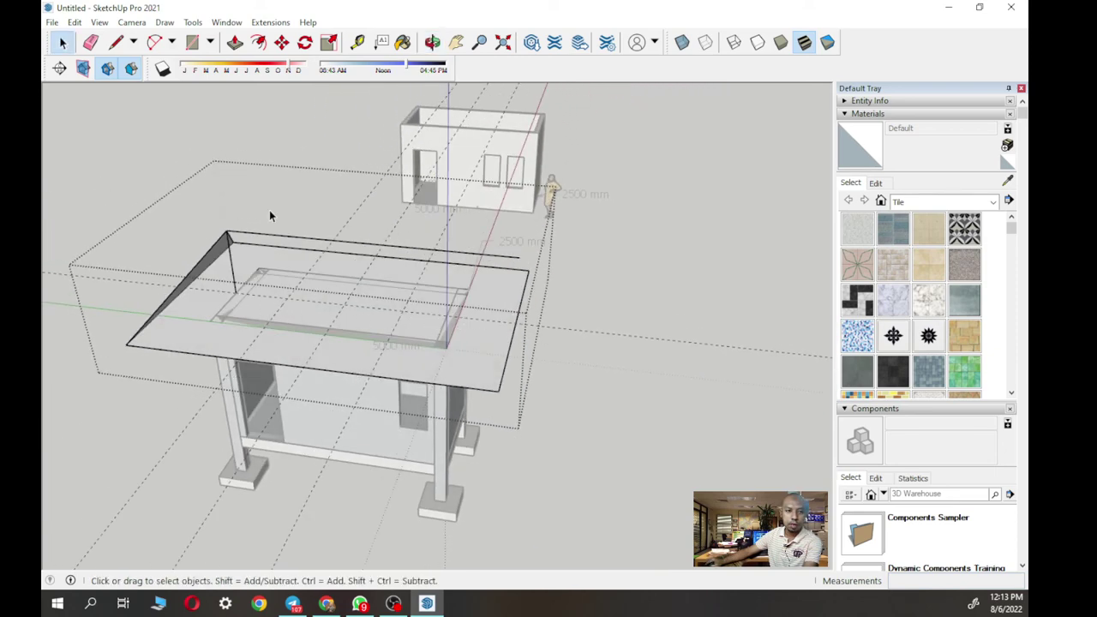
- Draw a 1500 mm vertical line from the opposite inset guide to the ridge and join its top to both eave corners, closing the hip
key(l)
mouse_move(284, 198)
middle_down()
mouse_move(351, 289)
mouse_move(232, 275)
middle_up()
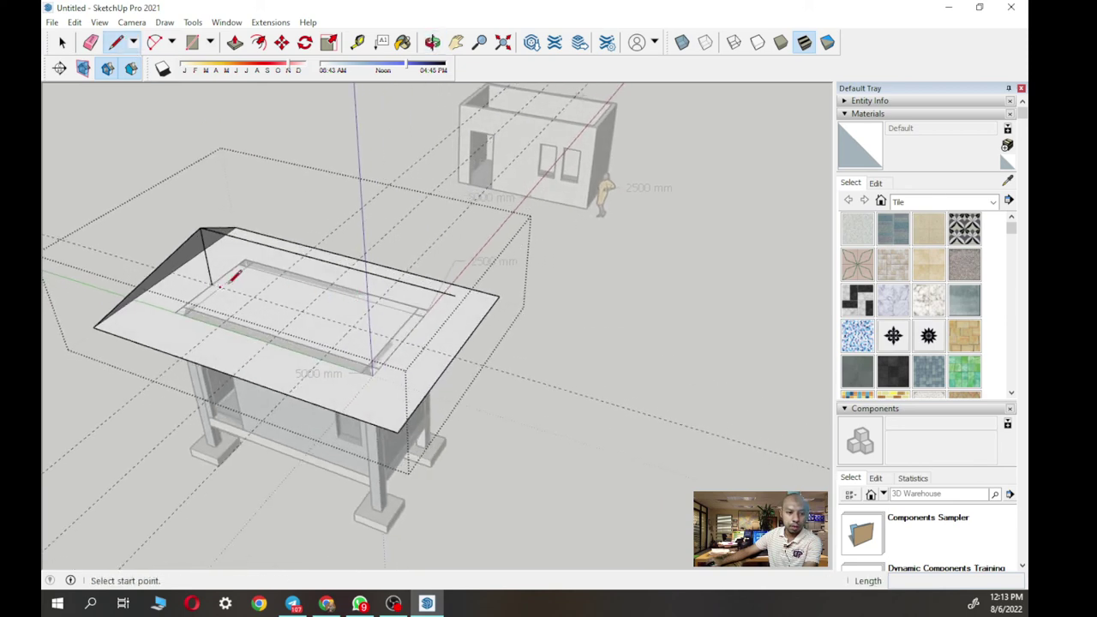
click(401, 340)
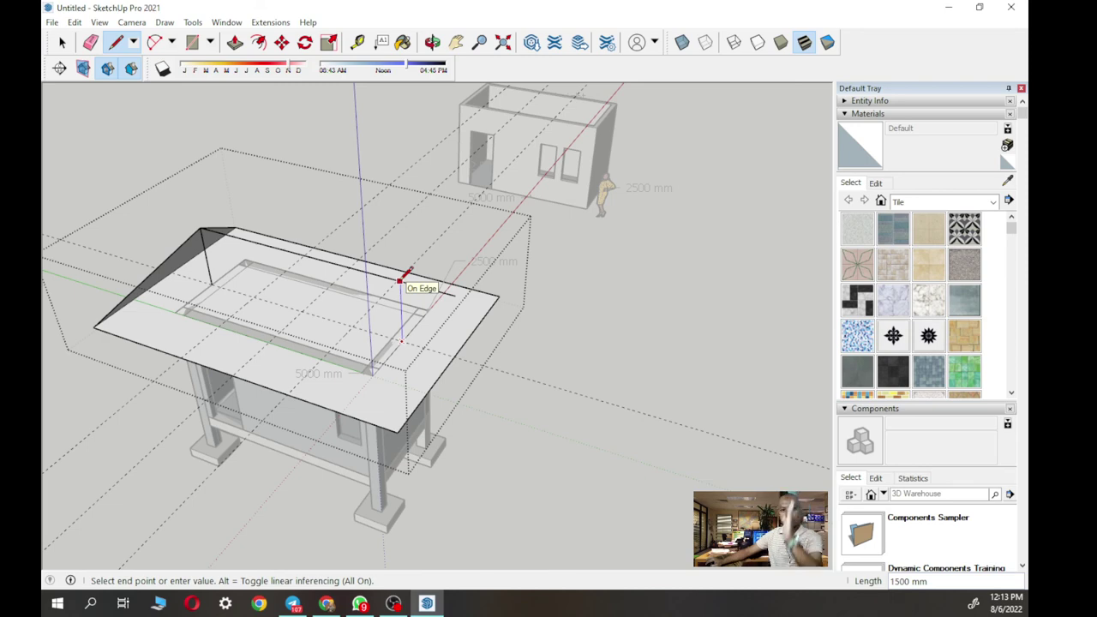
click(400, 280)
mouse_move(399, 394)
middle_down()
mouse_move(387, 386)
mouse_move(463, 411)
mouse_move(715, 395)
middle_up()
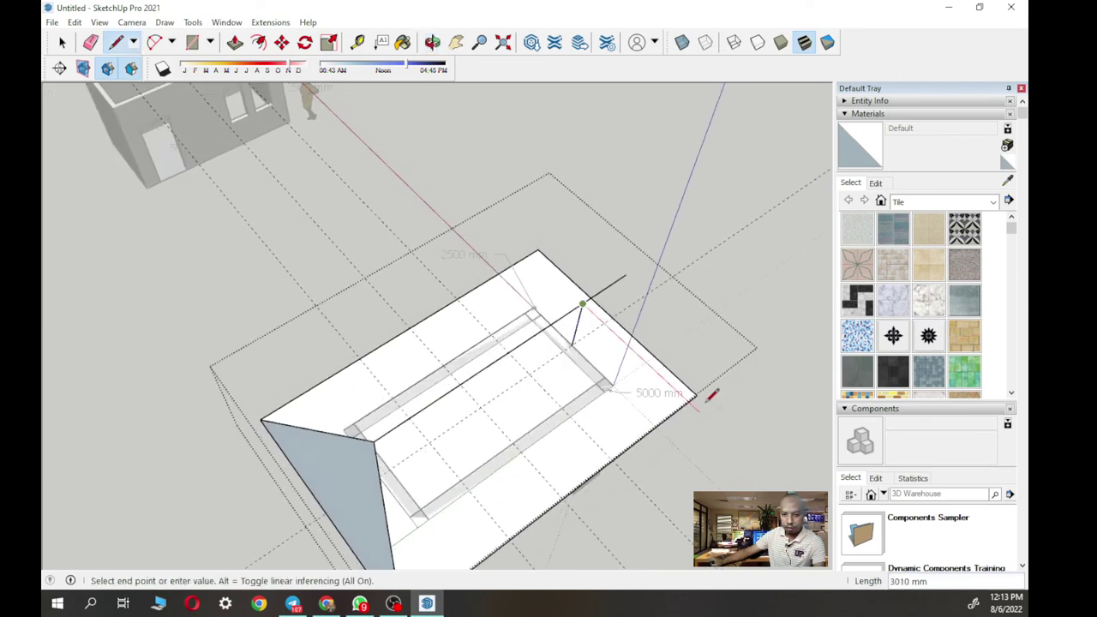
click(704, 387)
click(585, 298)
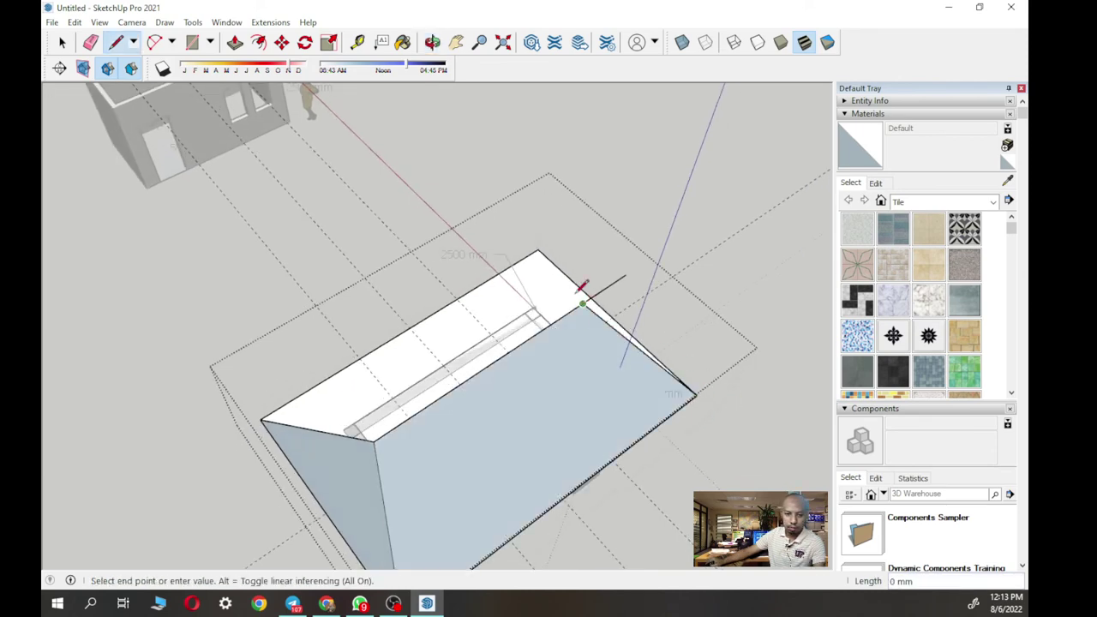
click(541, 249)
mouse_move(552, 294)
middle_down()
mouse_move(391, 247)
mouse_move(354, 108)
mouse_move(400, 96)
middle_up()
- Erase the guides running across the building's width and finish editing the roof group
key(space)
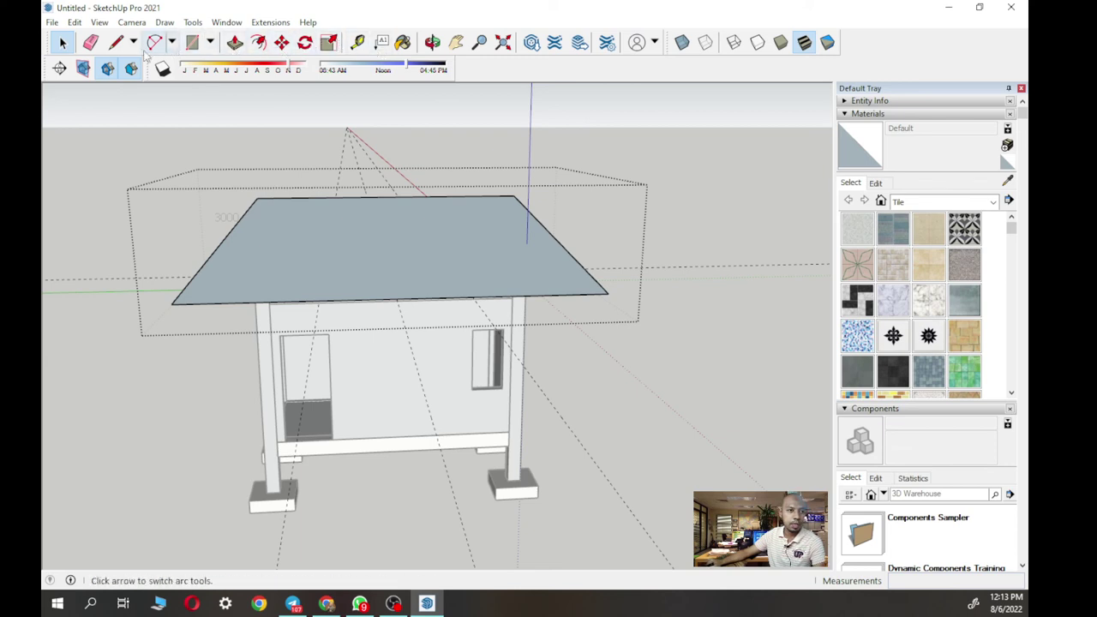
click(91, 43)
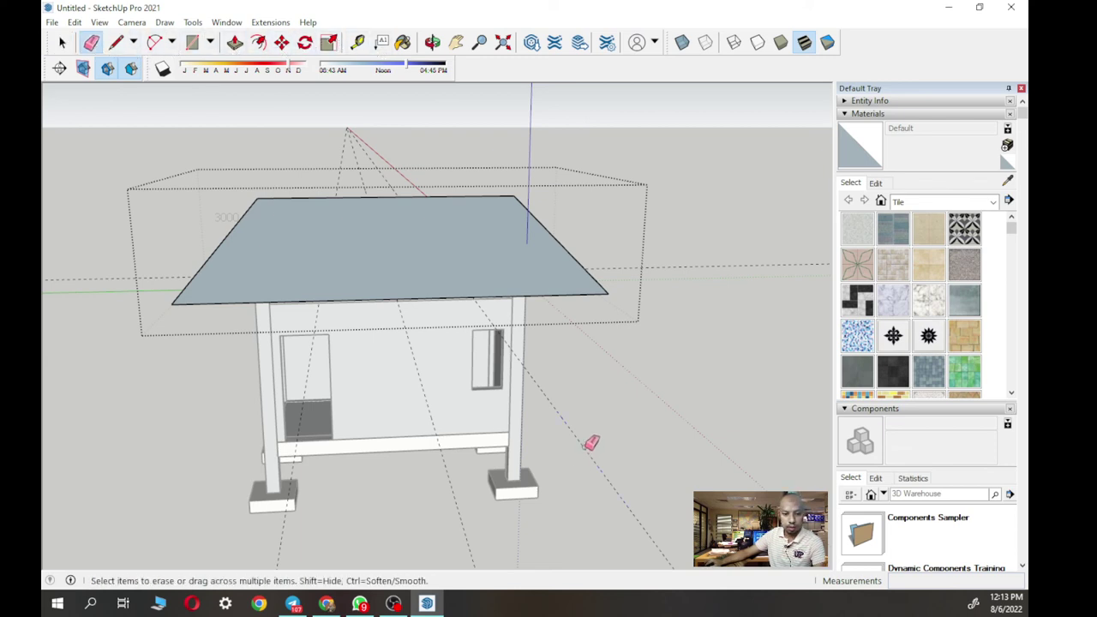
mouse_move(456, 476)
mouse_down()
mouse_move(364, 514)
mouse_move(289, 525)
mouse_up()
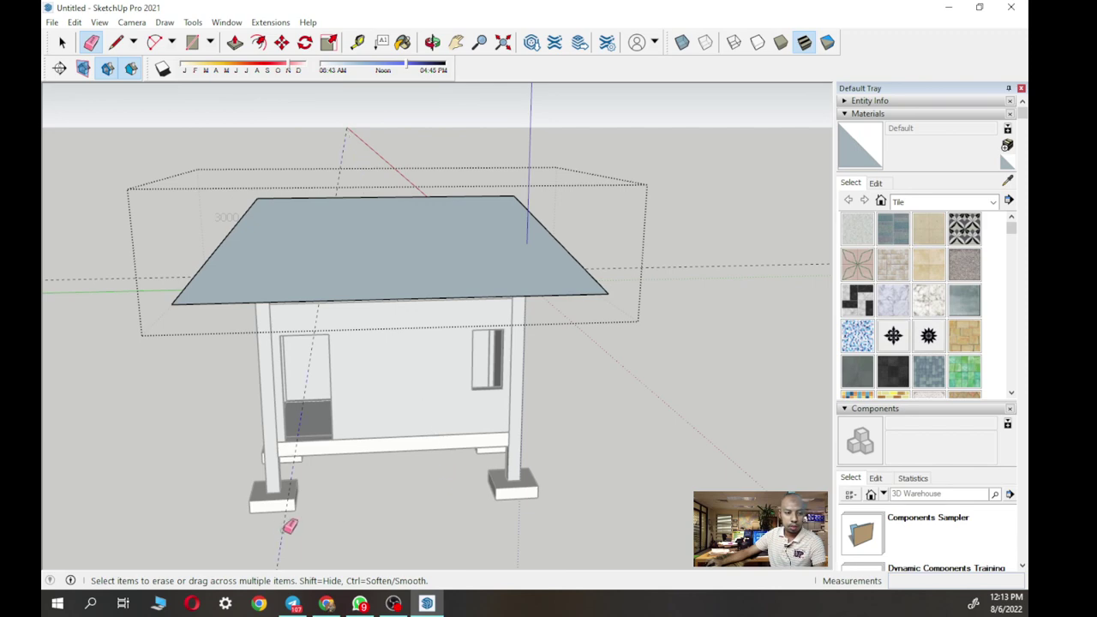
click(62, 43)
middle_drag(71, 219, 462, 458)
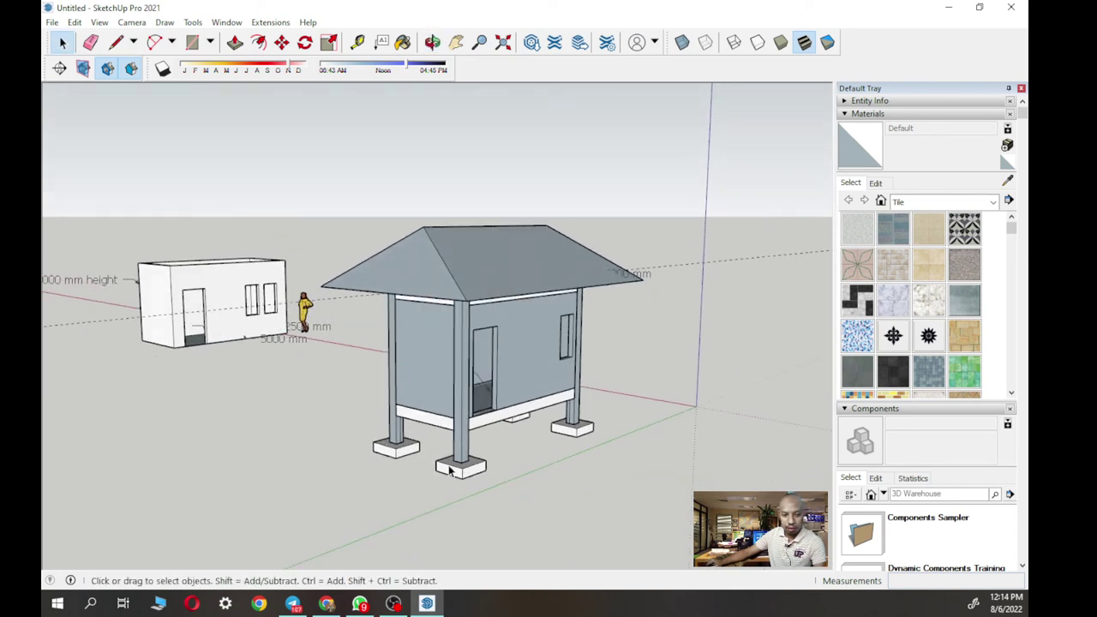
- Draw a large ground rectangle starting at the origin and extending beneath the roofed building and past the earlier white room
middle_drag(323, 269, 308, 154)
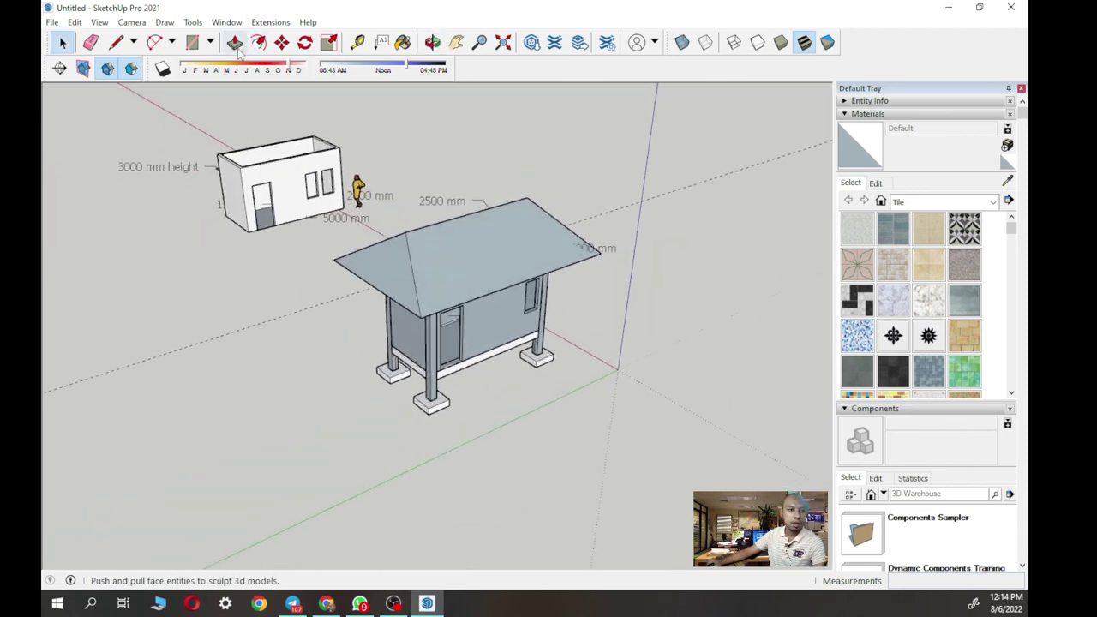
click(192, 42)
click(617, 369)
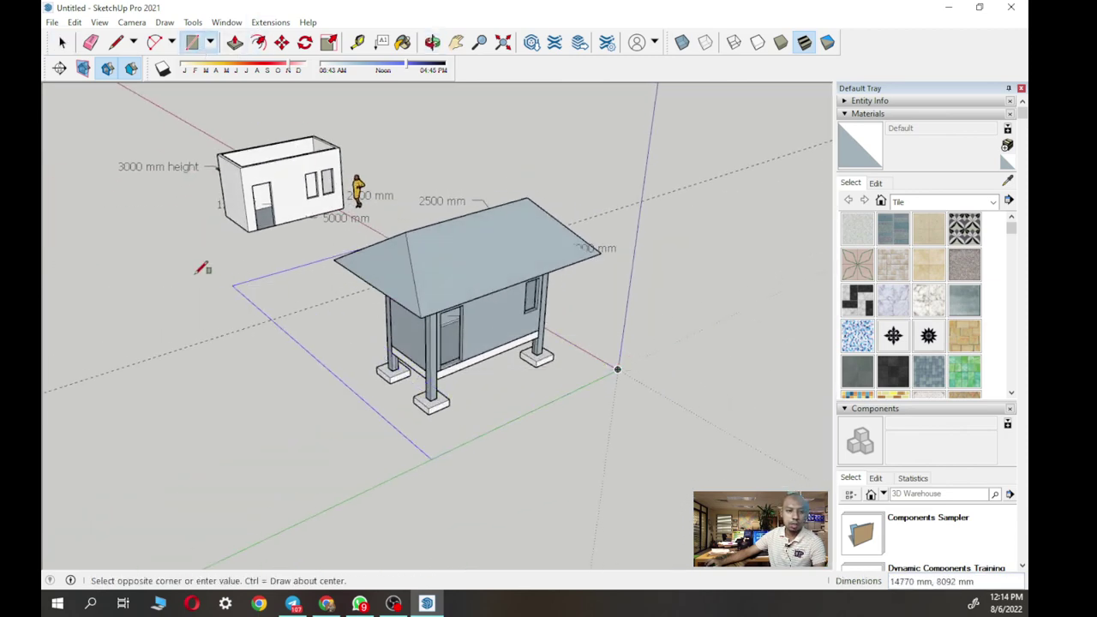
click(56, 213)
- Copy the door opening's outline edges from the front wall to the open space beside the building
middle_drag(431, 448, 387, 422)
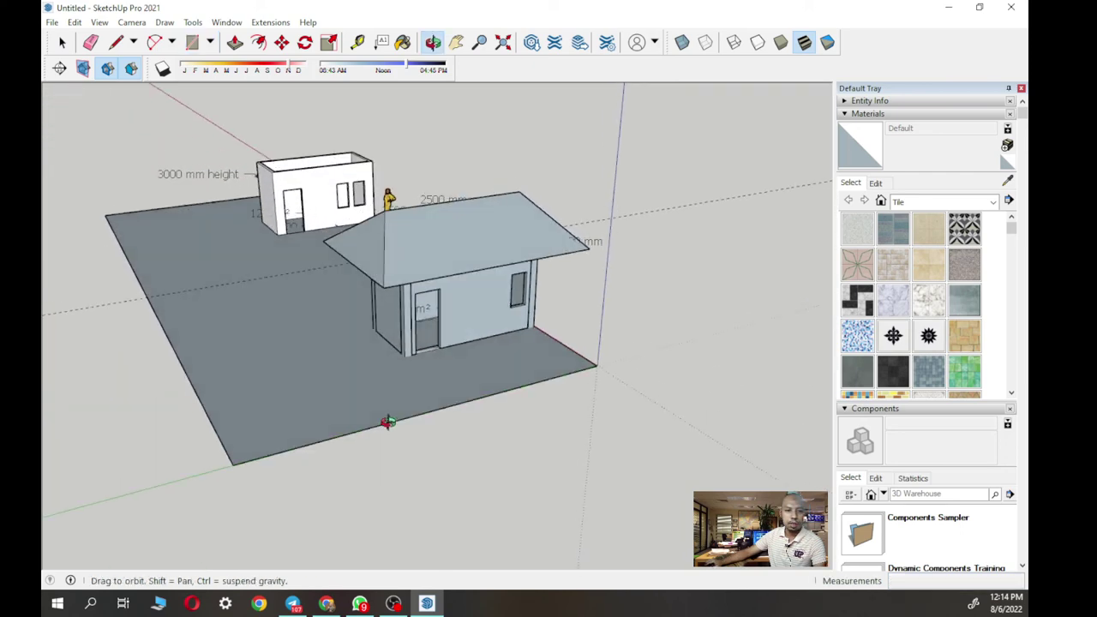
scroll(462, 351, up, 6)
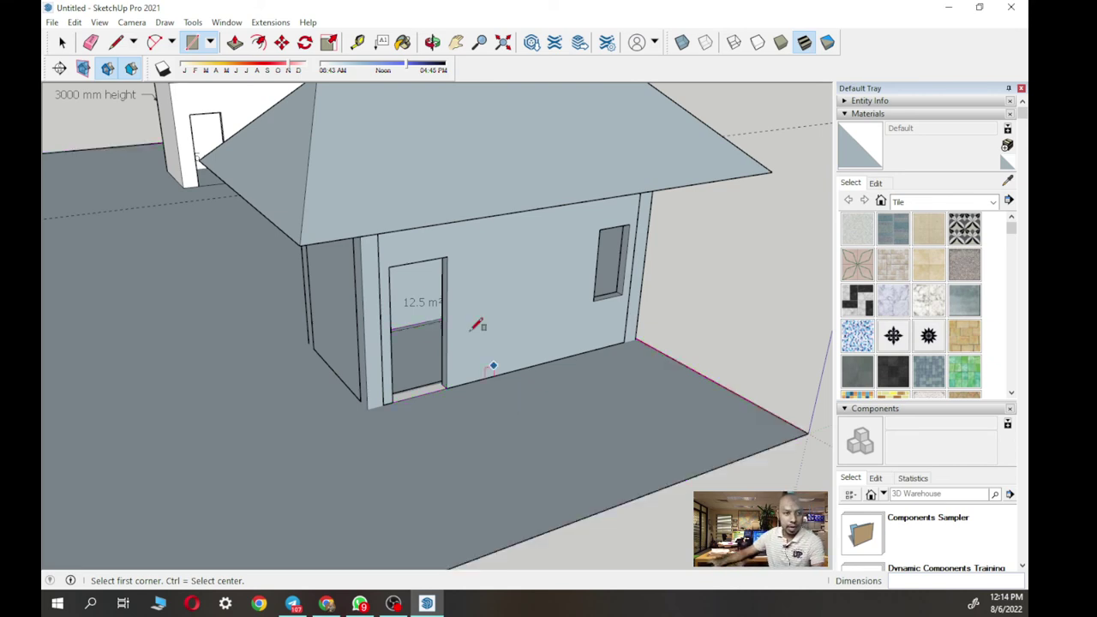
middle_drag(558, 274, 346, 233)
click(62, 42)
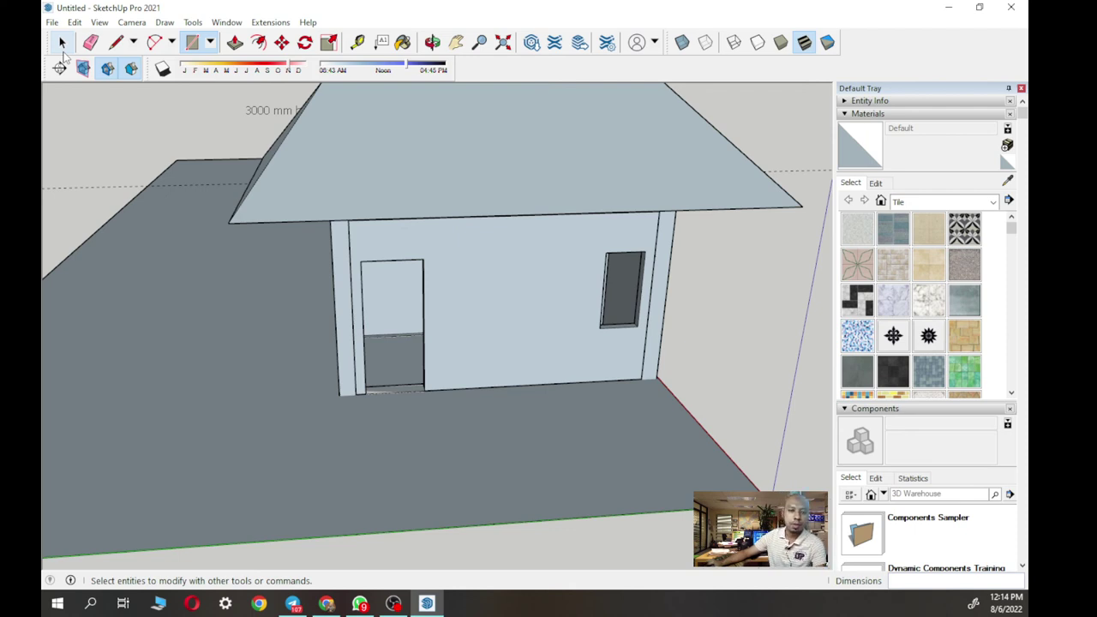
key(r)
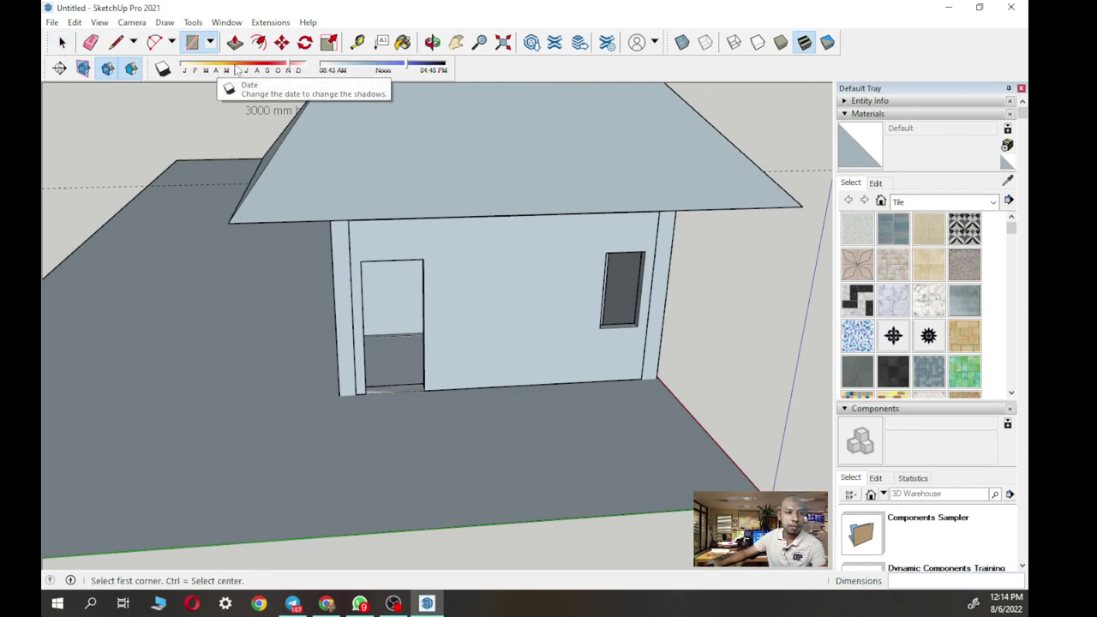
click(62, 43)
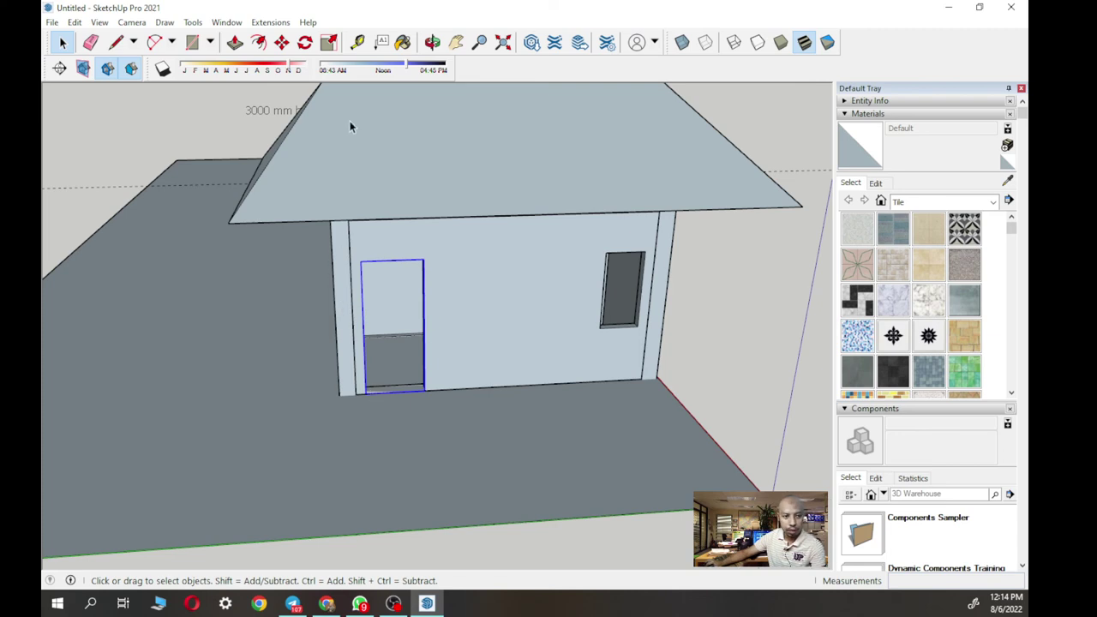
click(284, 45)
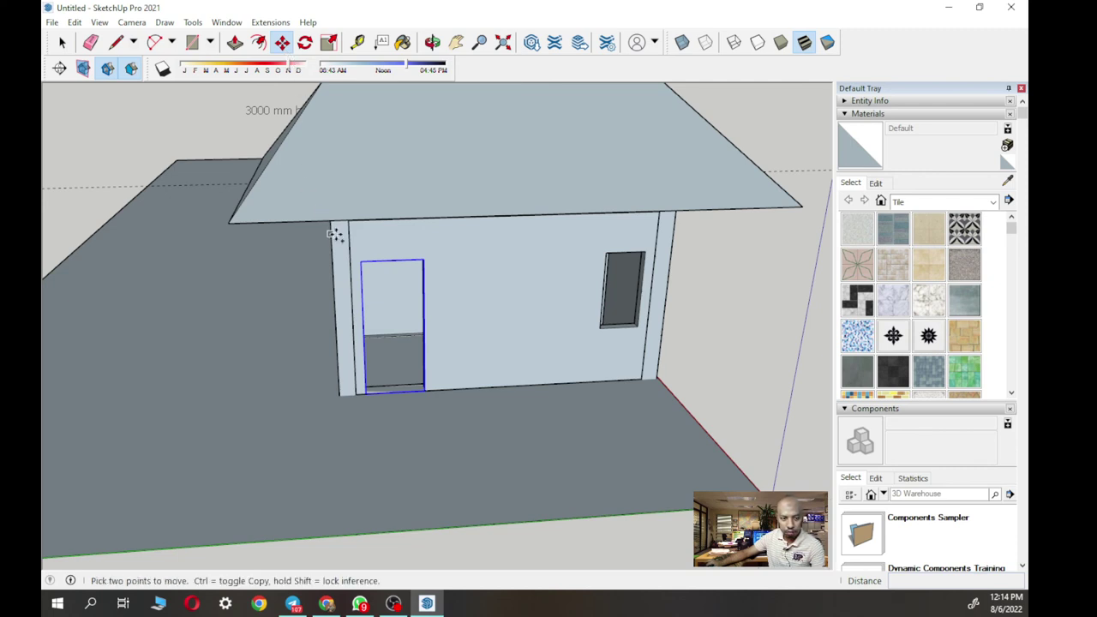
click(361, 264)
key(ctrl)
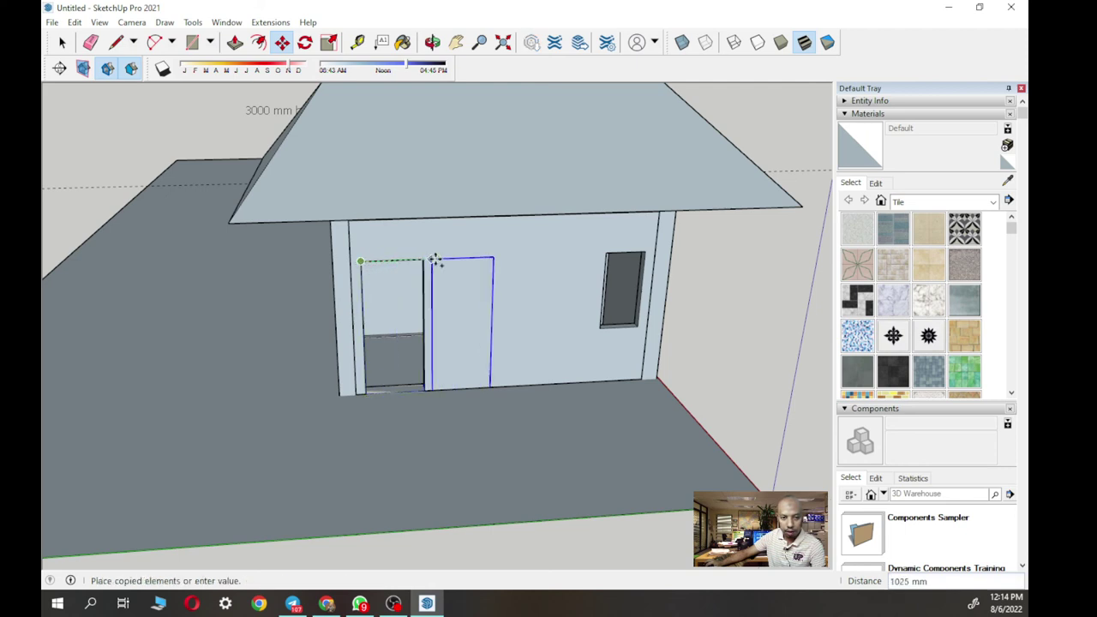
click(798, 250)
middle_drag(760, 286, 657, 216)
scroll(665, 269, up, 3)
scroll(661, 215, down, 2)
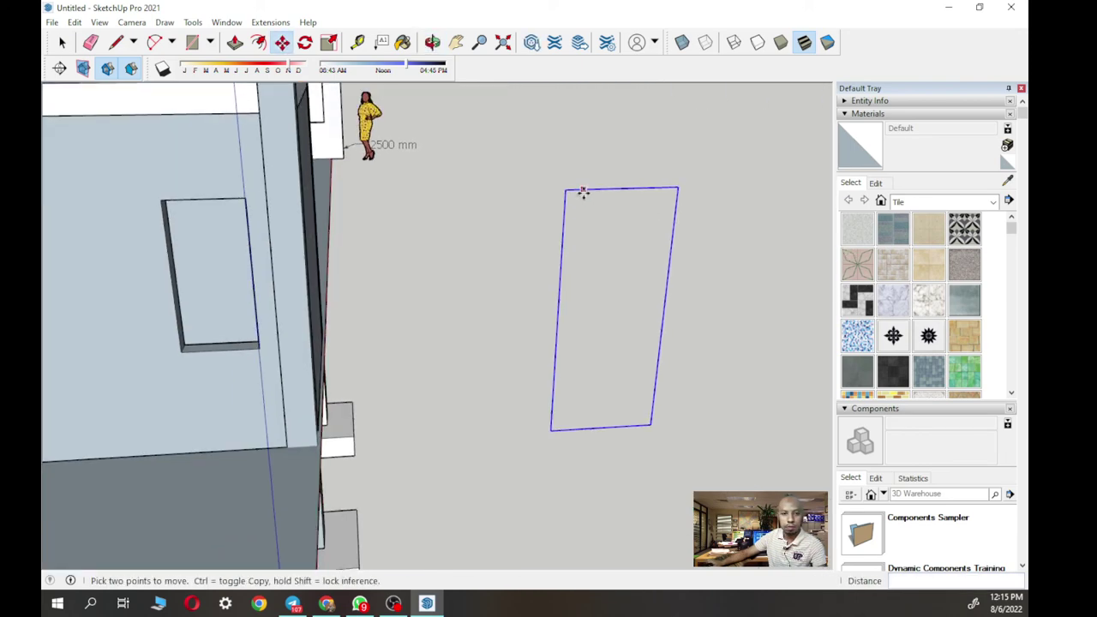
- Group the copied door outline and, inside the group, redraw its top edge to fill it with a face
right_click(582, 190)
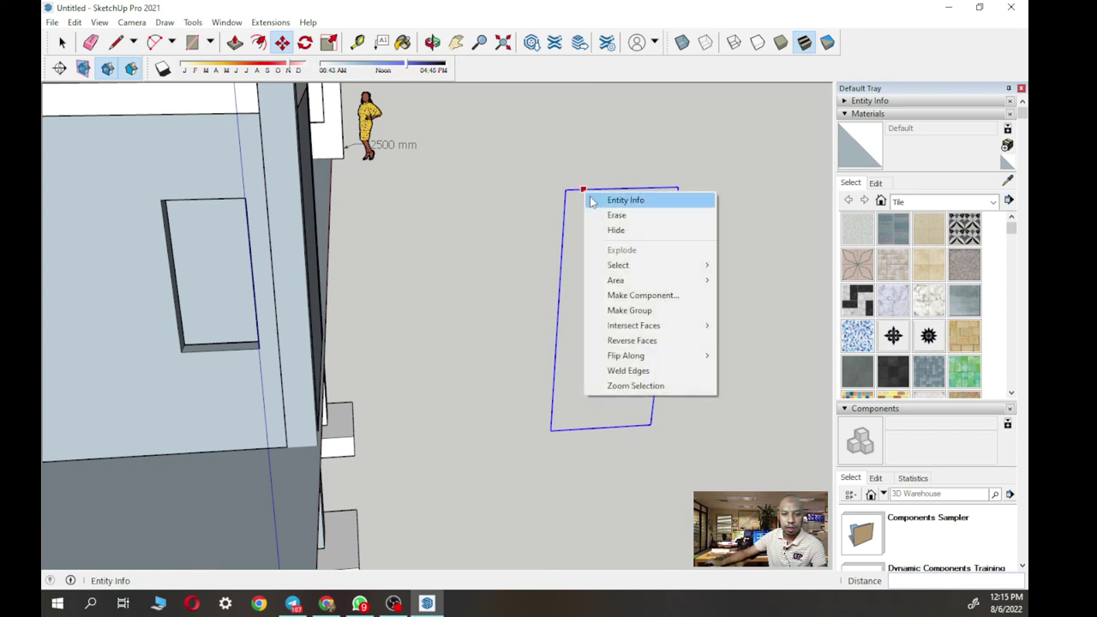
click(612, 308)
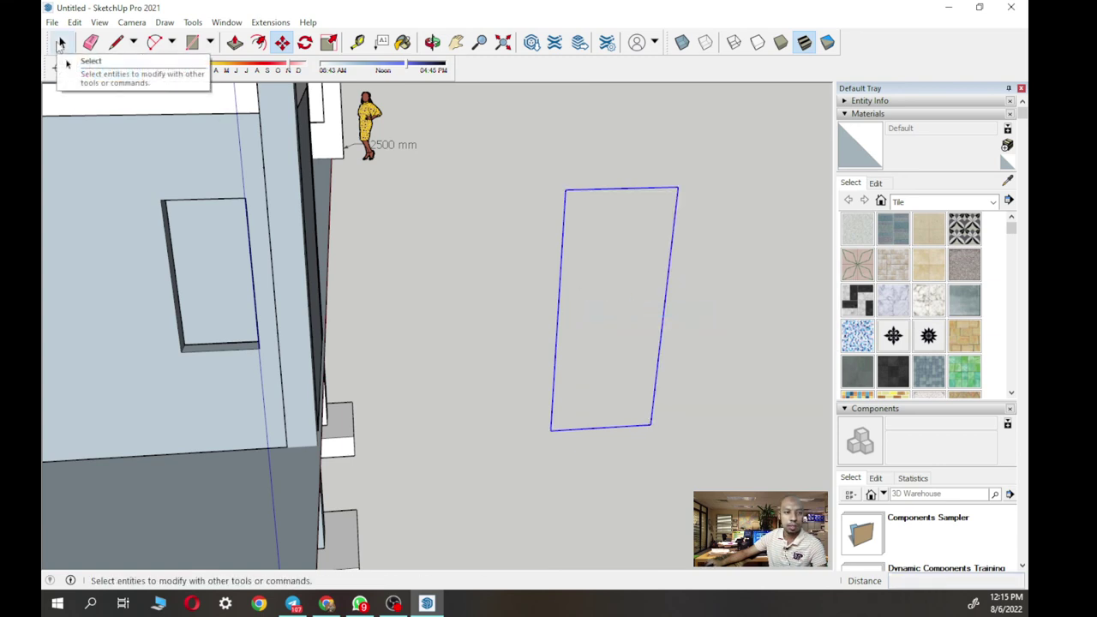
click(62, 42)
middle_drag(588, 193, 614, 334)
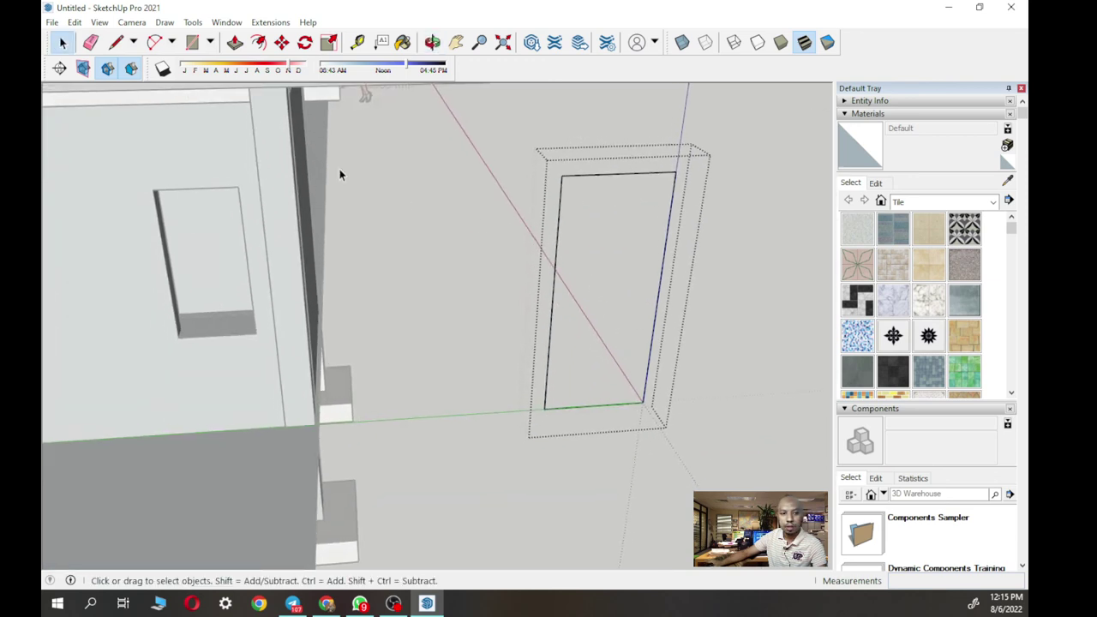
click(116, 42)
click(562, 174)
click(675, 173)
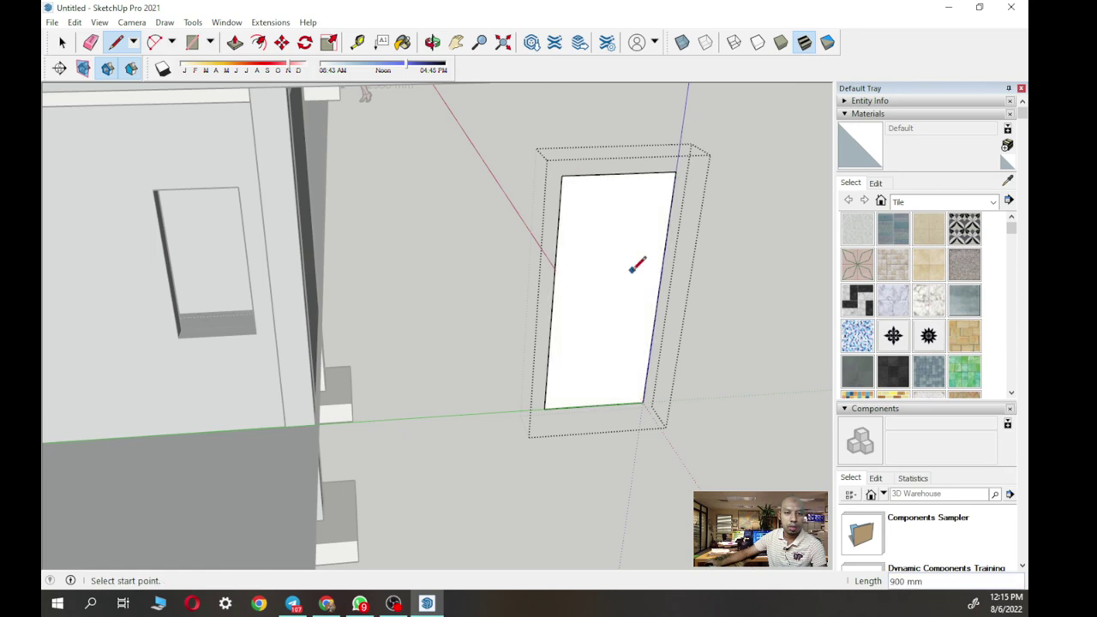
- Offset the door face's outline inward by about 21 mm to form the frame border
scroll(624, 279, up, 1)
middle_drag(626, 277, 571, 257)
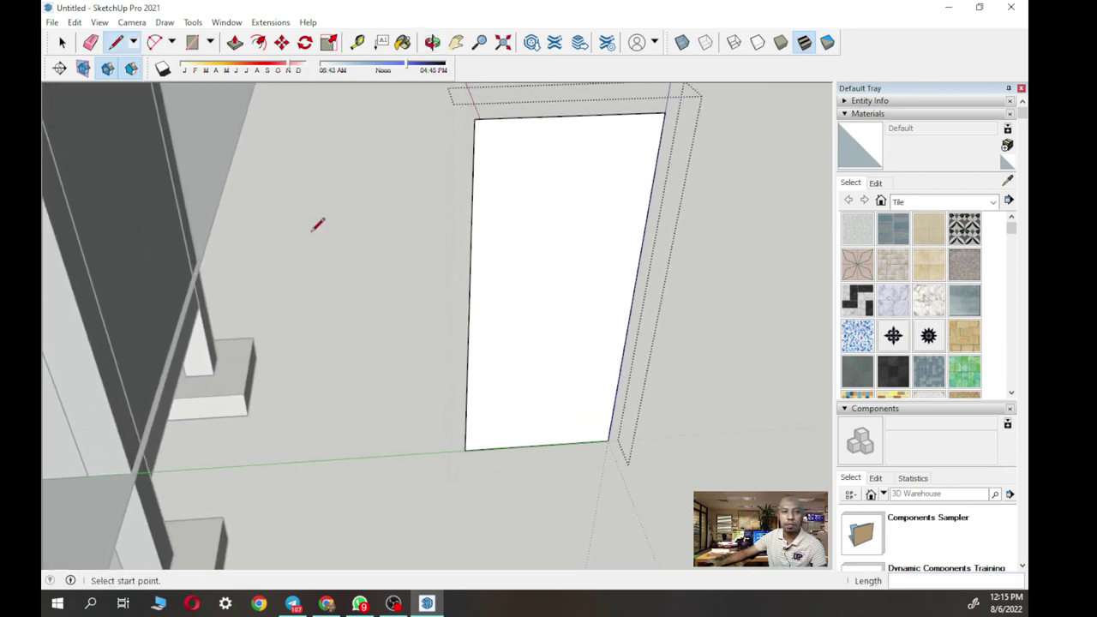
click(254, 47)
click(480, 146)
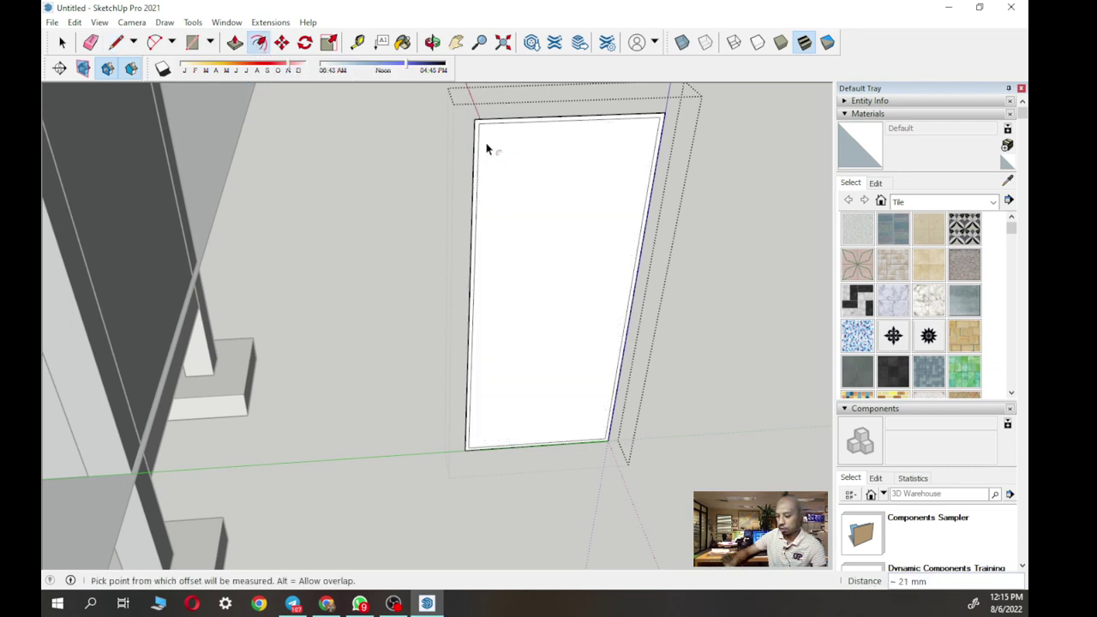
click(489, 148)
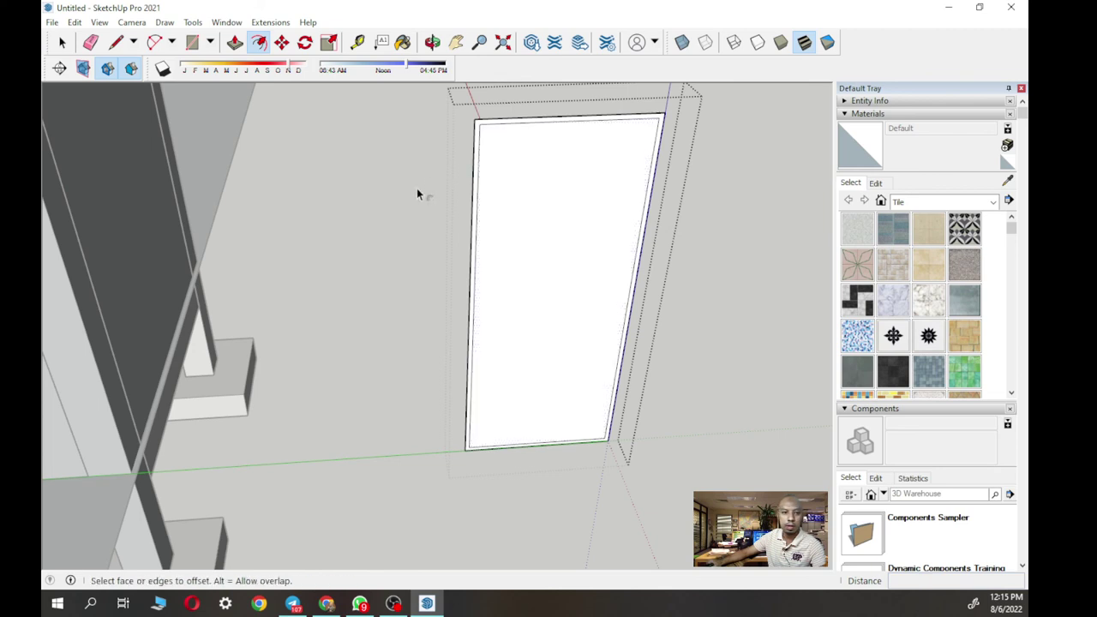
- Extend the frame's inner side edges down to the bottom edge and remove the border's bottom strip
scroll(538, 438, up, 3)
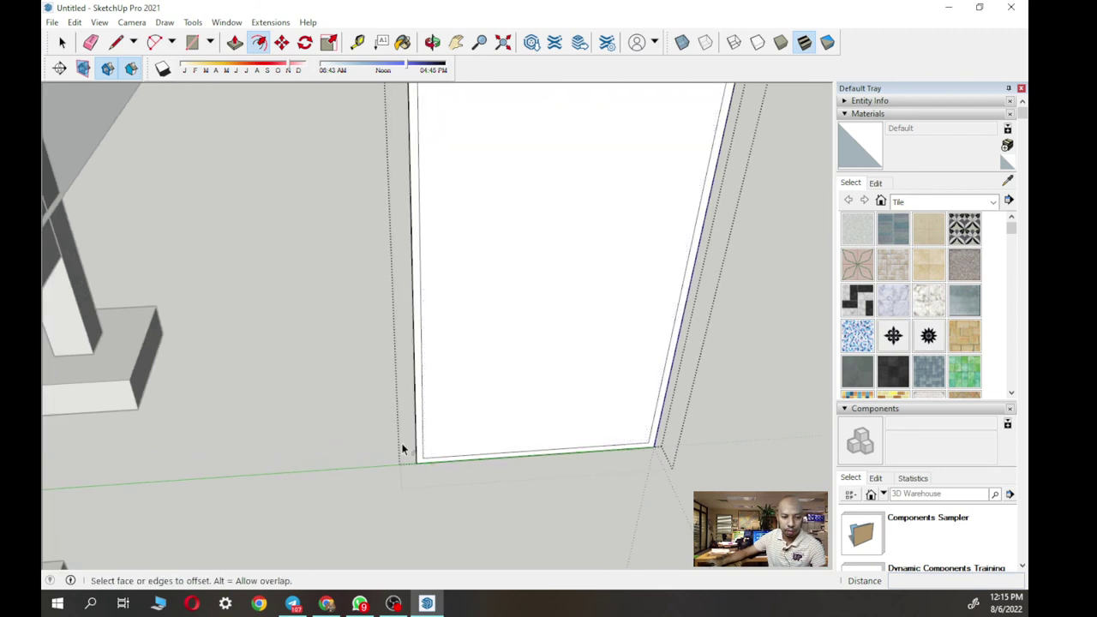
click(116, 42)
mouse_move(446, 432)
middle_down()
mouse_move(453, 389)
mouse_move(422, 417)
middle_up()
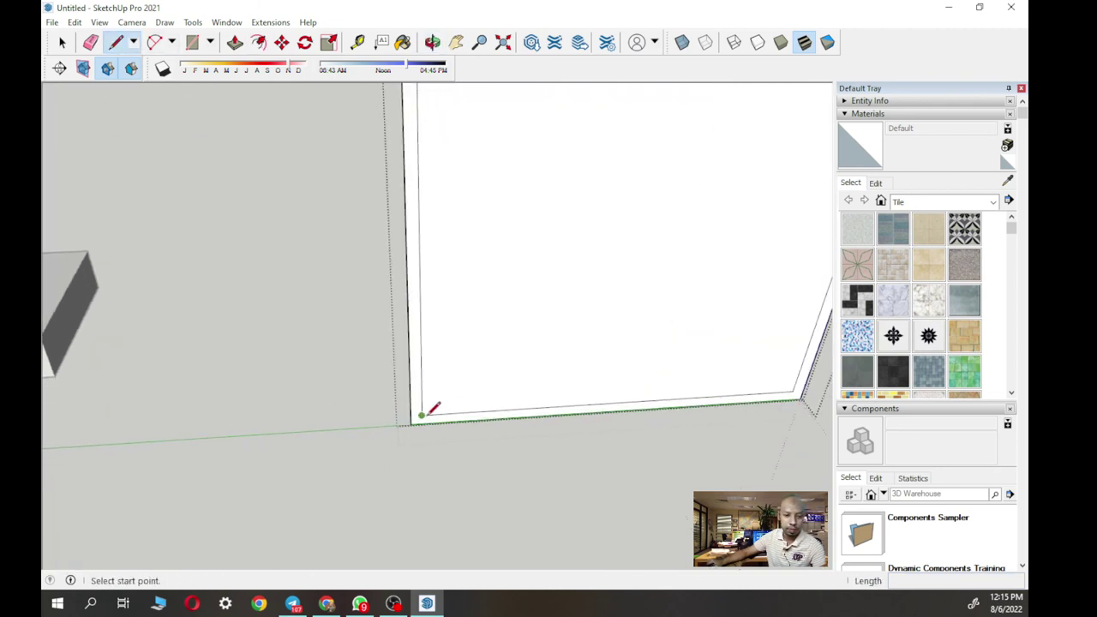
click(420, 415)
click(423, 419)
click(793, 391)
click(795, 392)
click(63, 45)
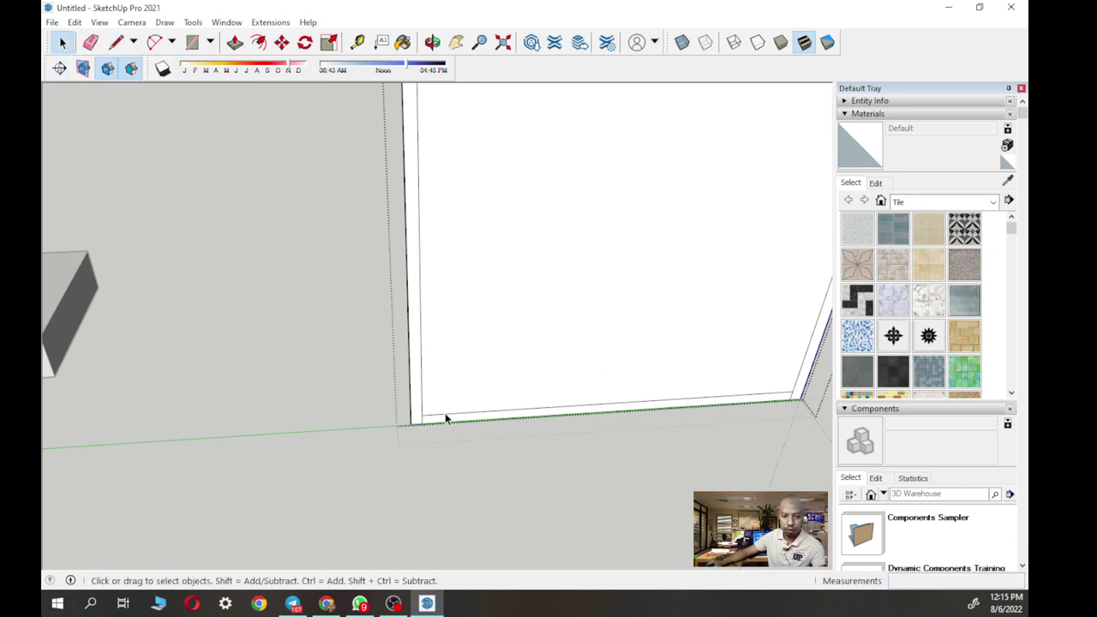
click(510, 415)
- Push/Pull the door frame border outward by 150 mm
middle_drag(510, 416, 402, 261)
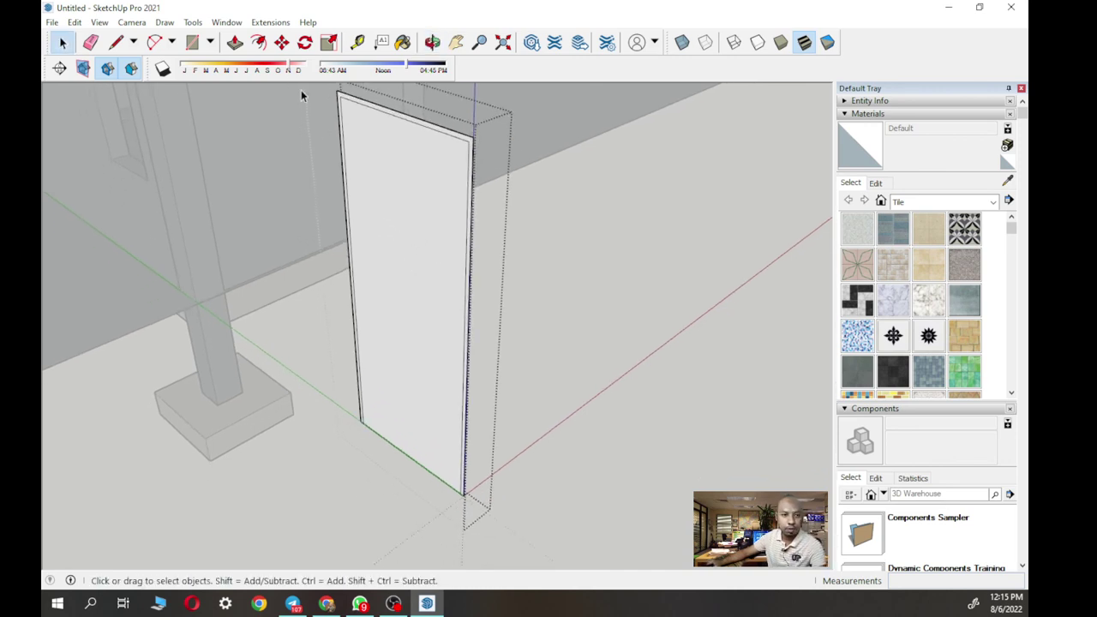
click(235, 42)
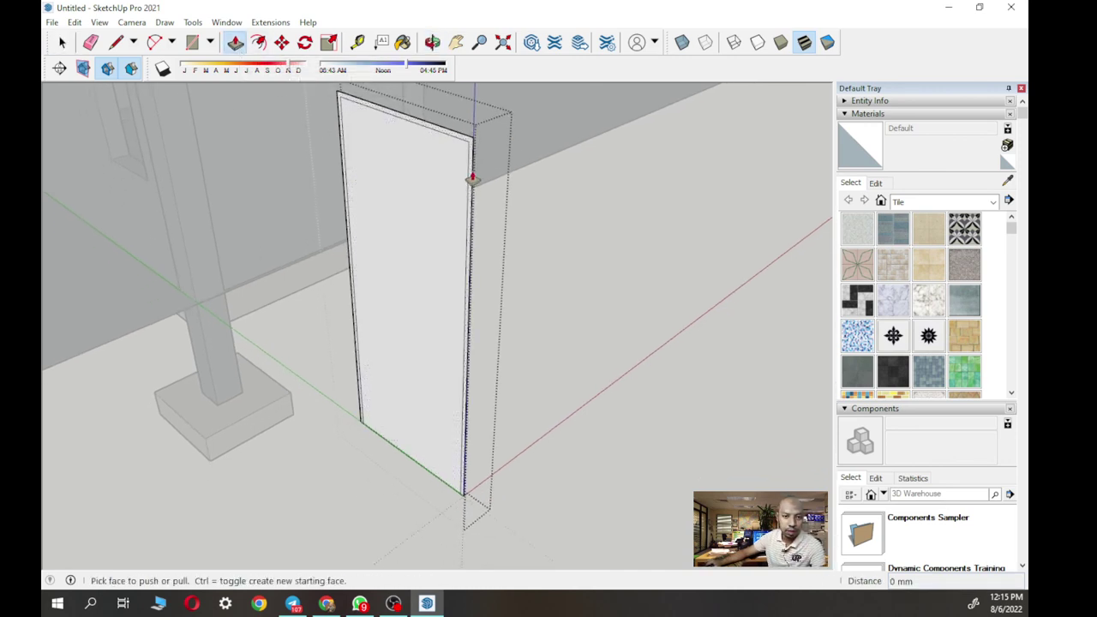
scroll(471, 177, up, 3)
click(472, 152)
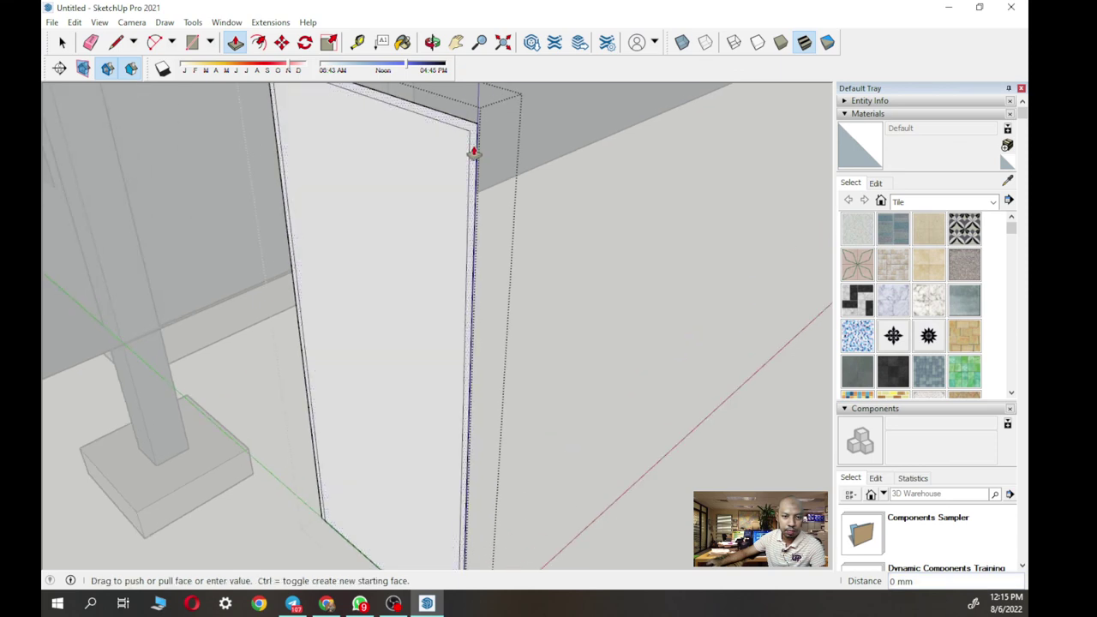
click(437, 172)
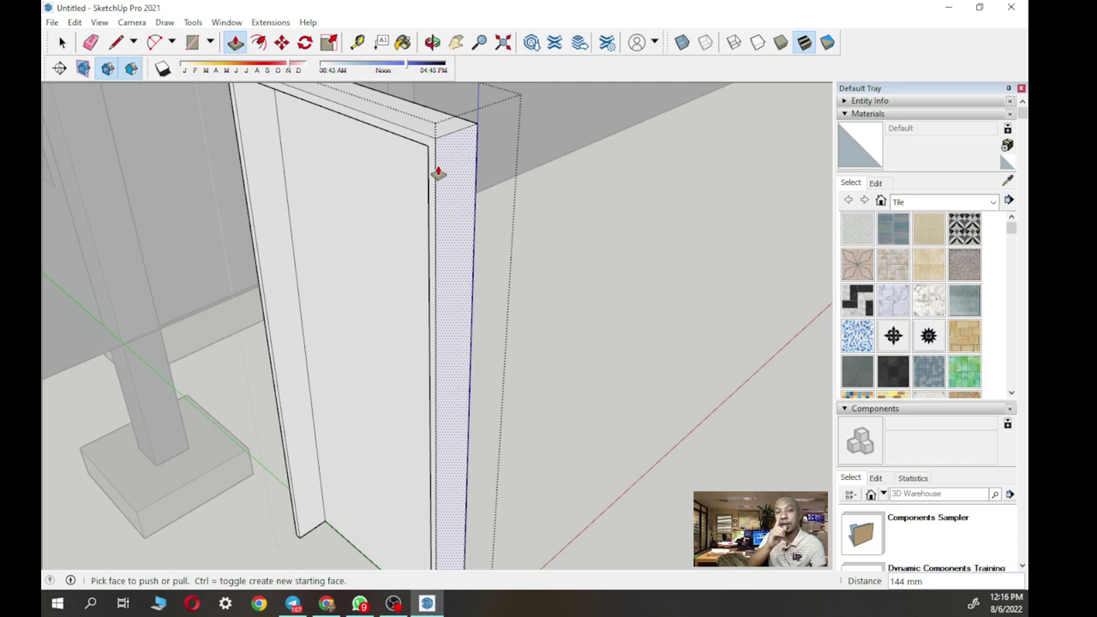
text(150)
key(Return)
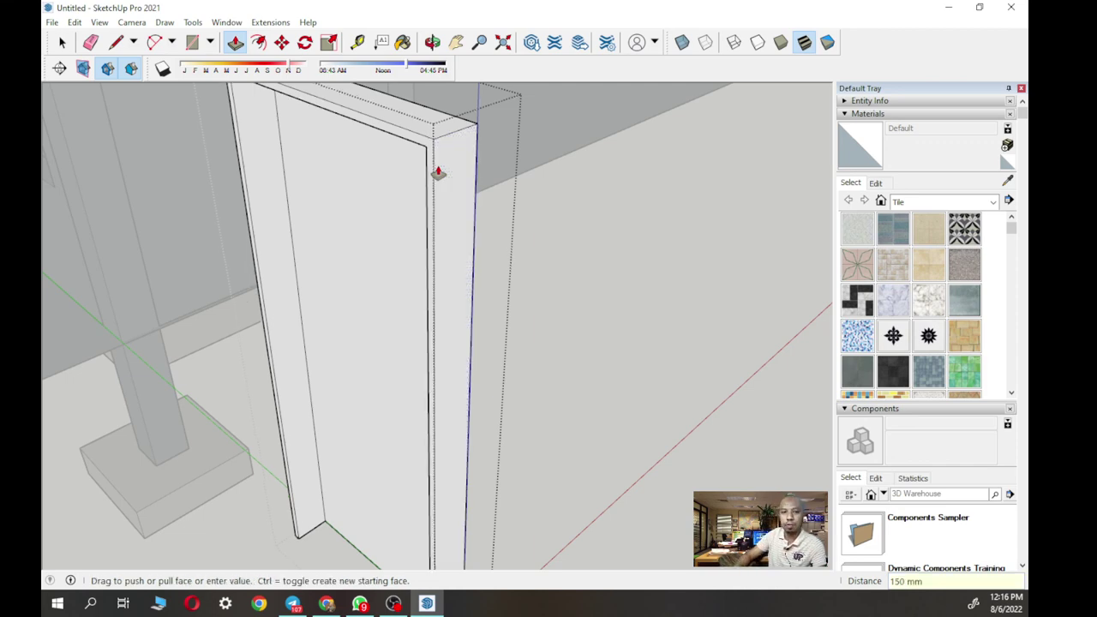
- Make the door panel face inside the frame its own nested group
middle_drag(432, 196, 421, 294)
scroll(421, 294, down, 3)
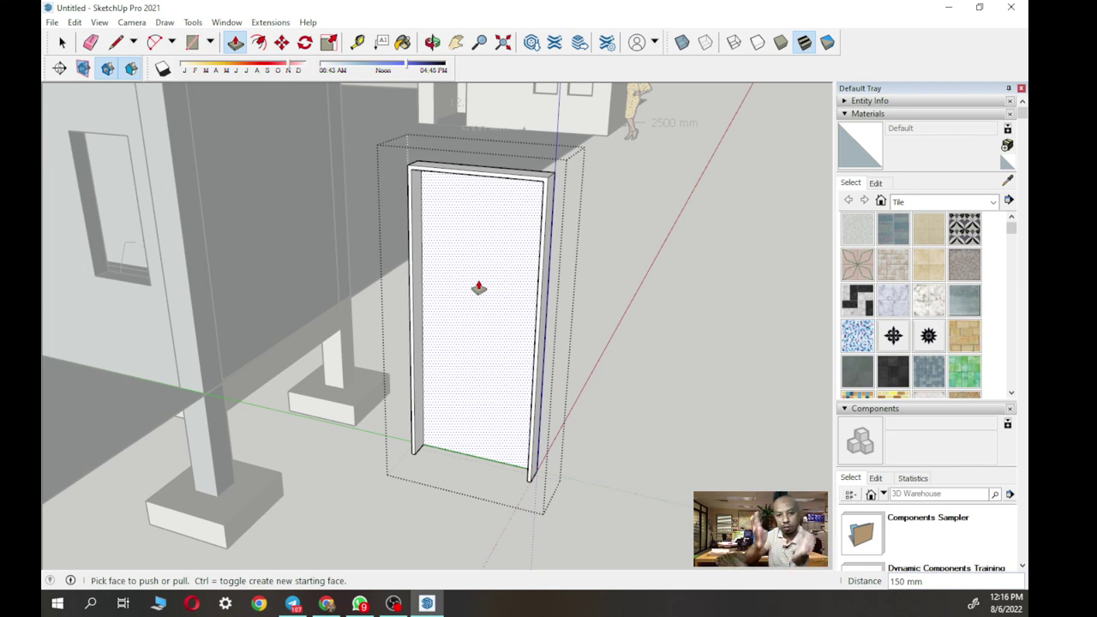
click(62, 42)
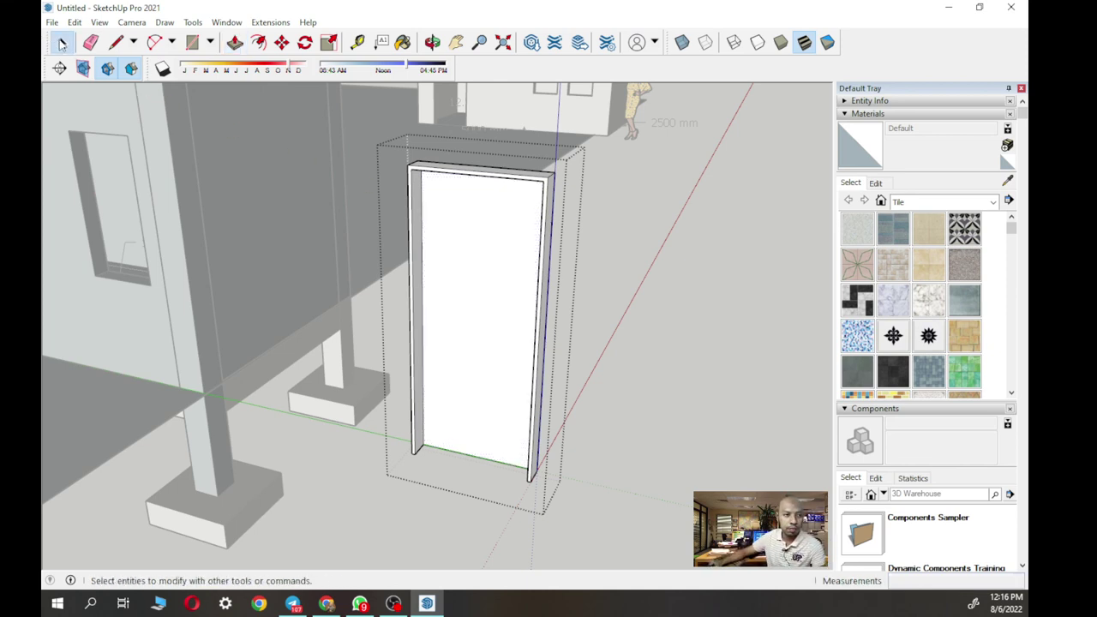
click(461, 285)
right_click(461, 284)
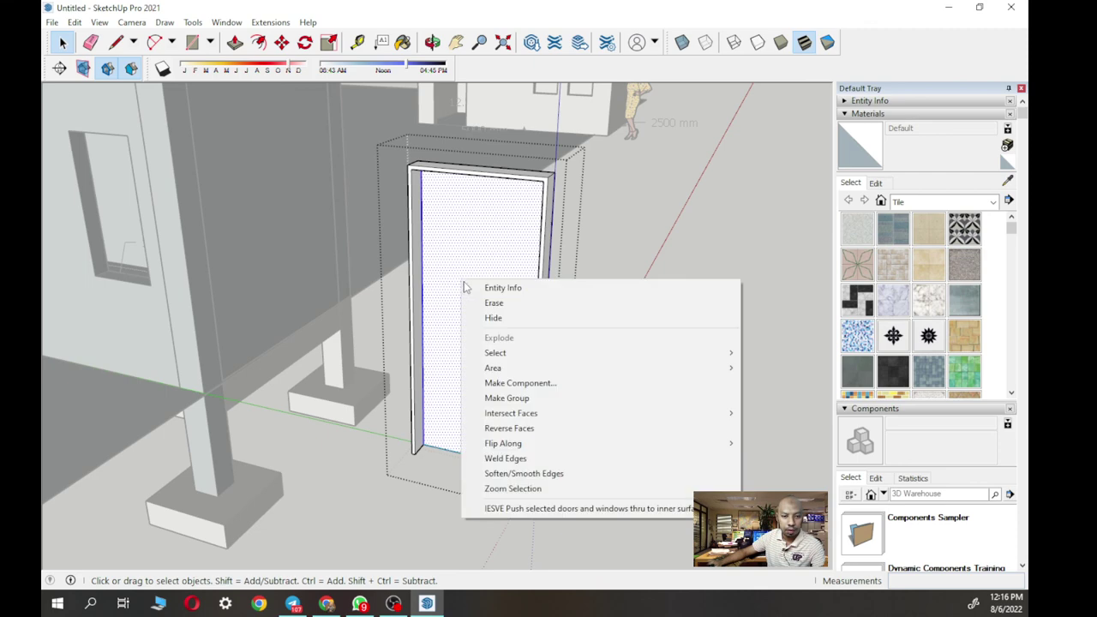
click(527, 395)
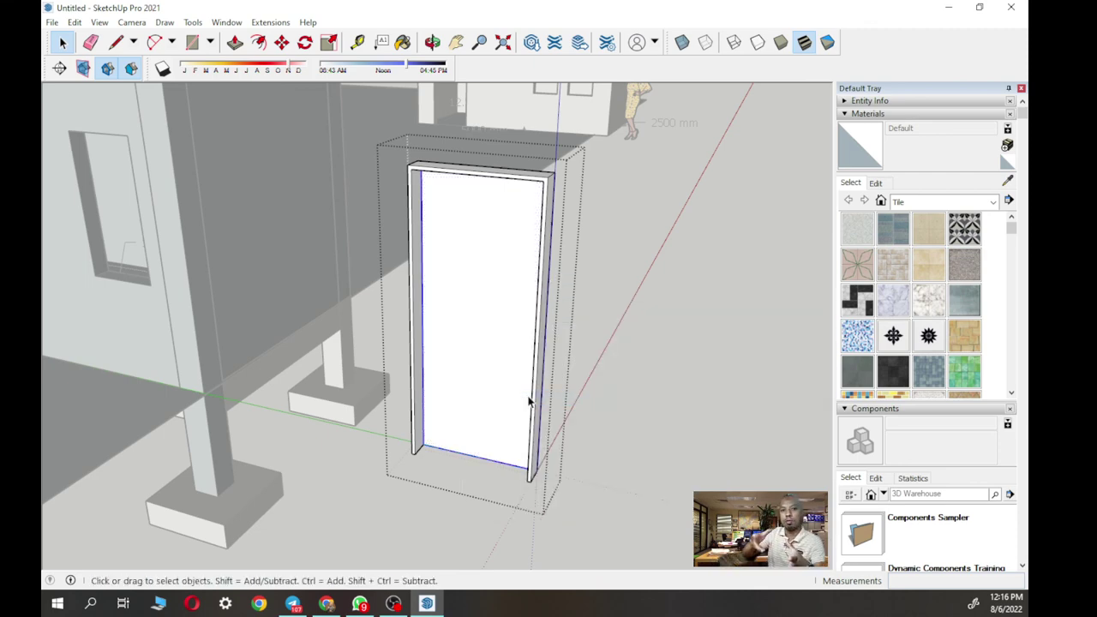
- Extrude the face in the door panel group about 46 mm to form the door leaf, and finish editing that group
middle_drag(521, 388, 521, 372)
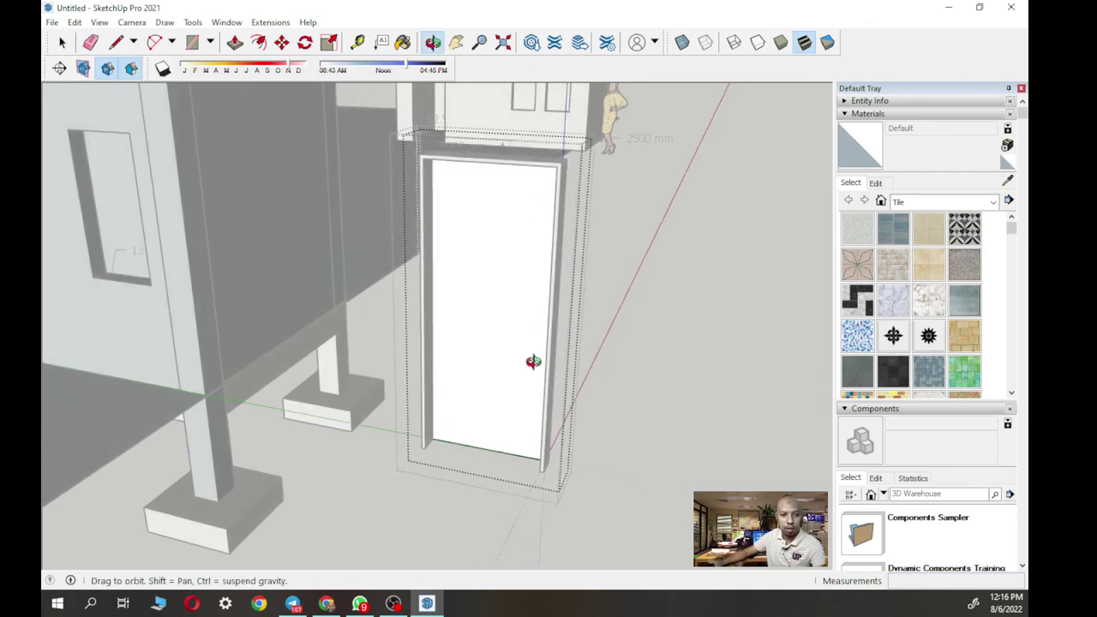
scroll(544, 317, up, 3)
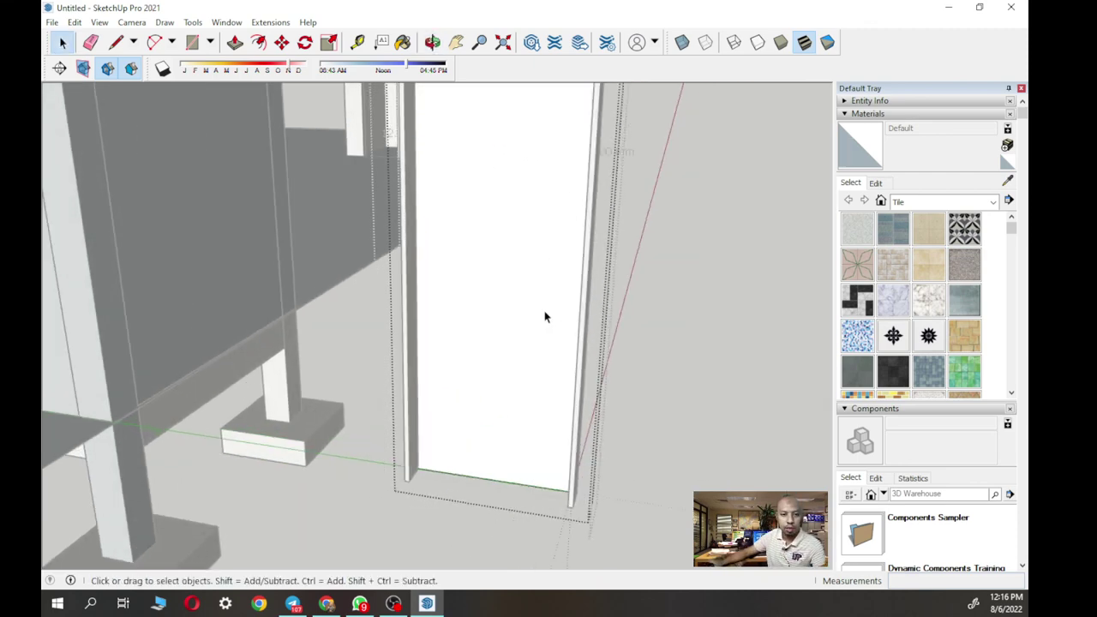
click(235, 42)
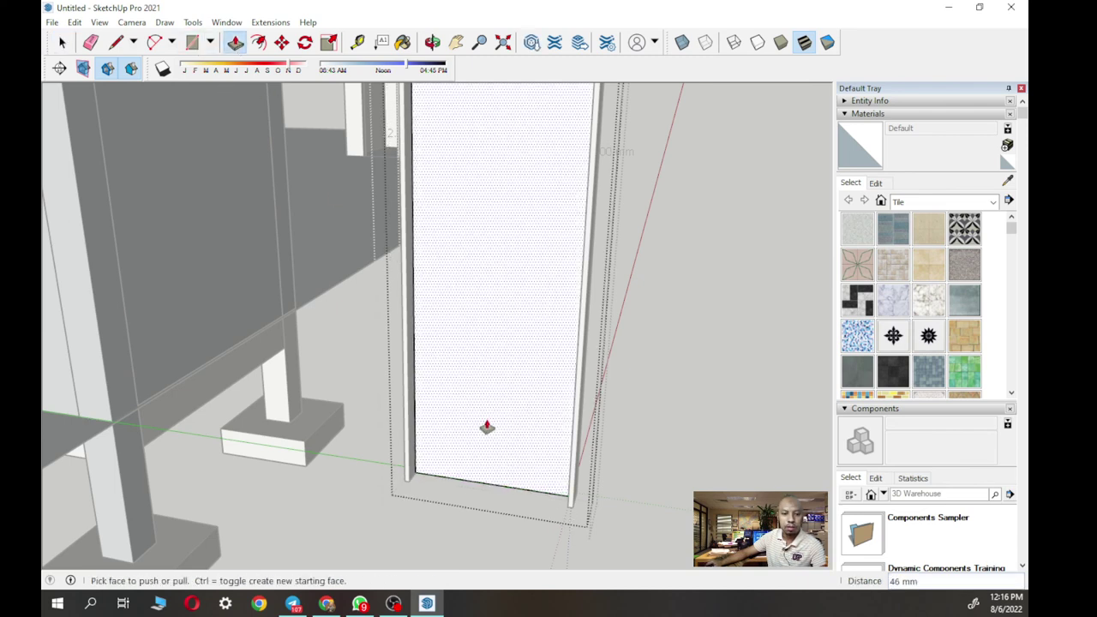
middle_drag(482, 343, 472, 421)
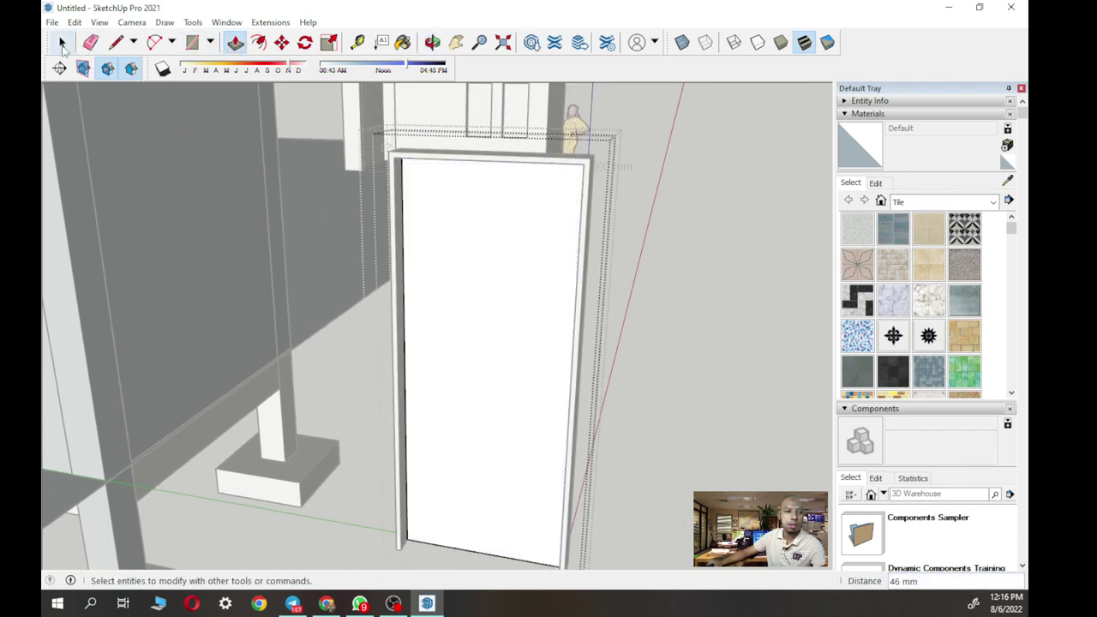
key(space)
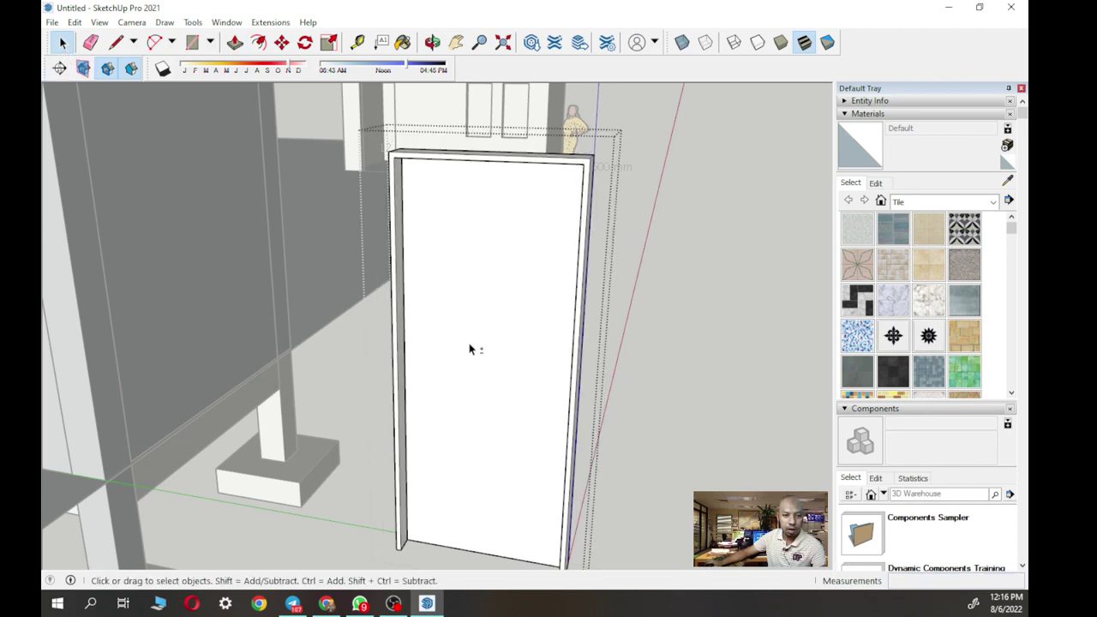
scroll(470, 360, up, 2)
middle_drag(548, 349, 475, 306)
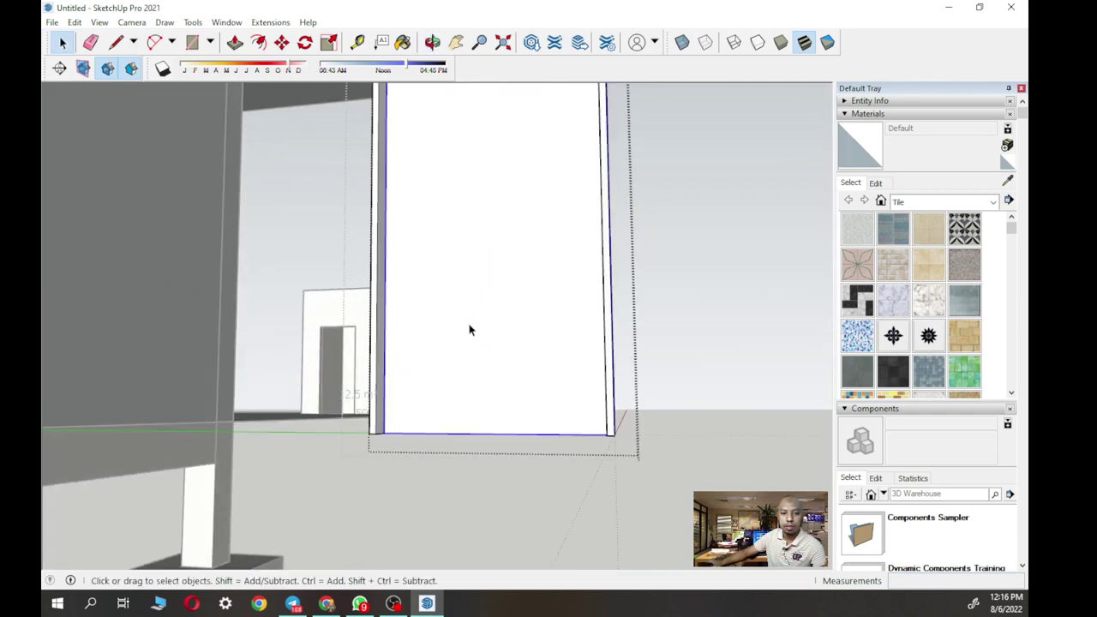
- Move the door leaf about 65 mm back into the depth of the frame
scroll(463, 317, down, 3)
middle_drag(399, 334, 429, 245)
scroll(351, 327, up, 5)
scroll(330, 292, up, 2)
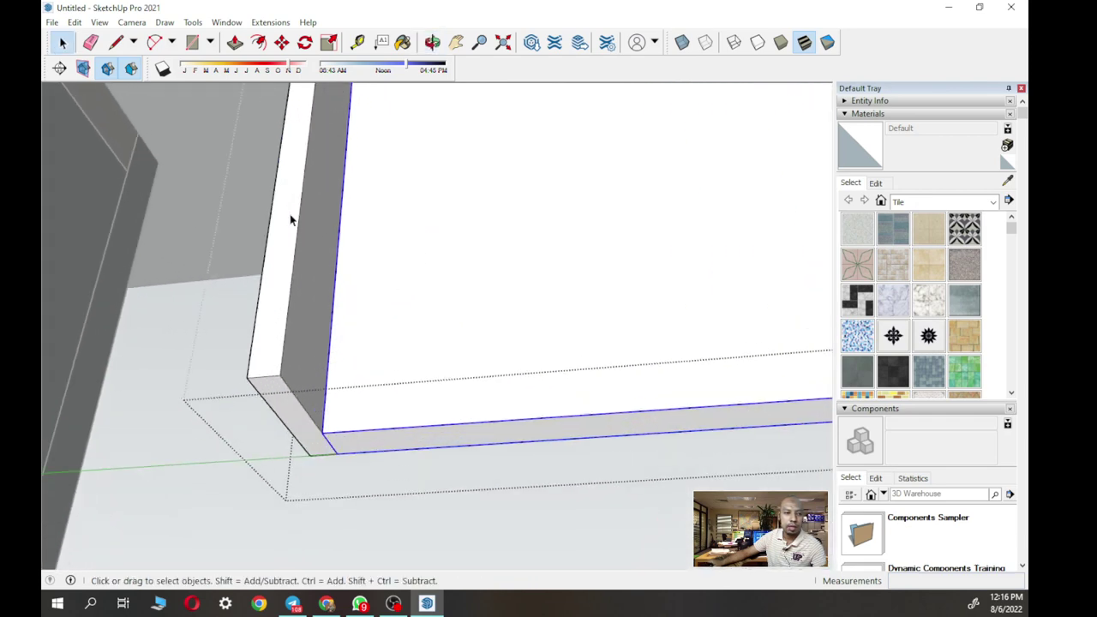
click(282, 42)
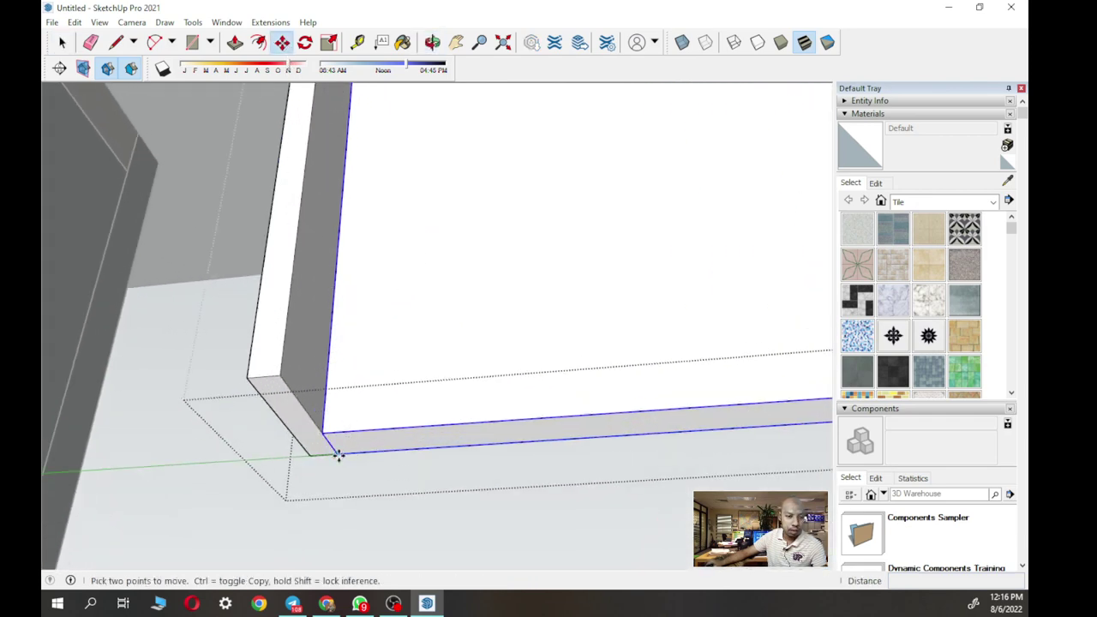
click(335, 450)
click(319, 421)
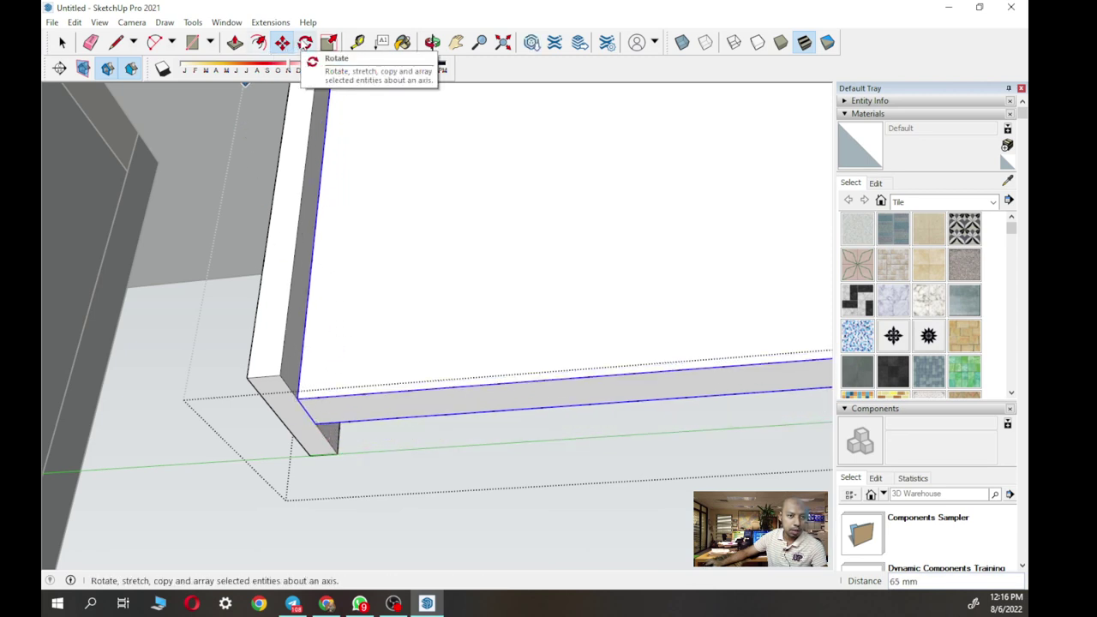
- Rotate the door leaf partly open in the horizontal plane about its hinge-side bottom corner, and finish editing the door group
click(306, 42)
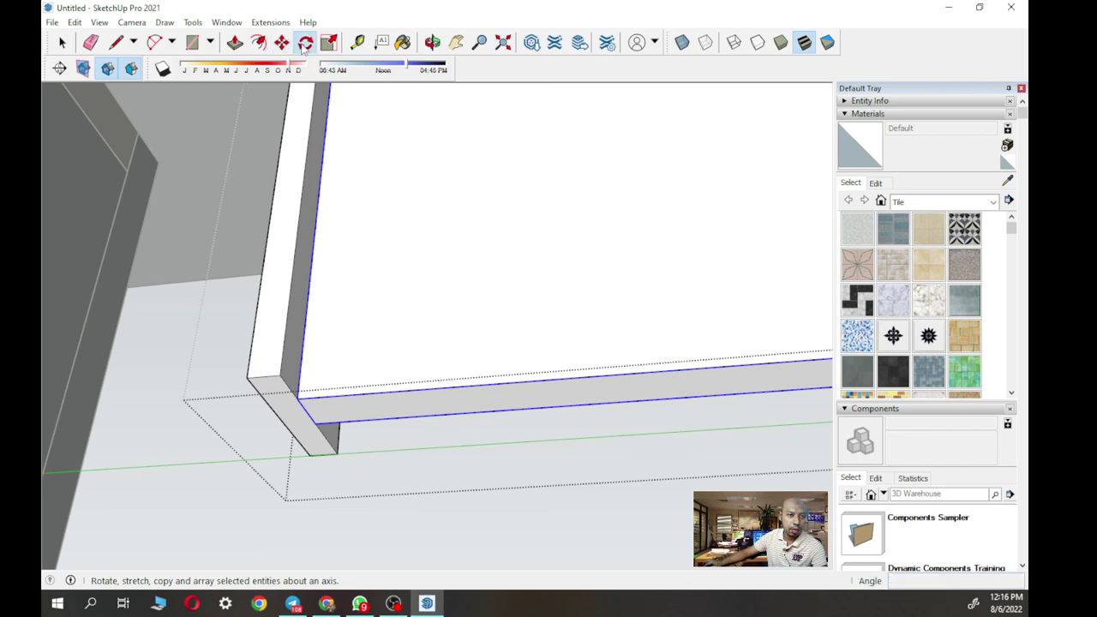
scroll(301, 417, up, 5)
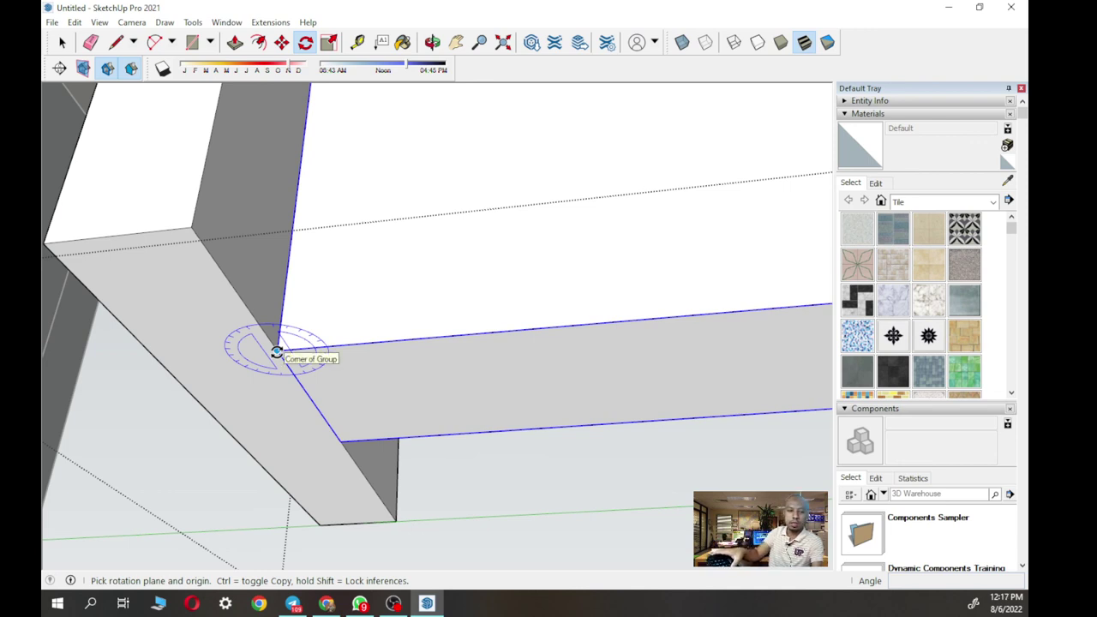
key(Down)
key(Up)
key(Right)
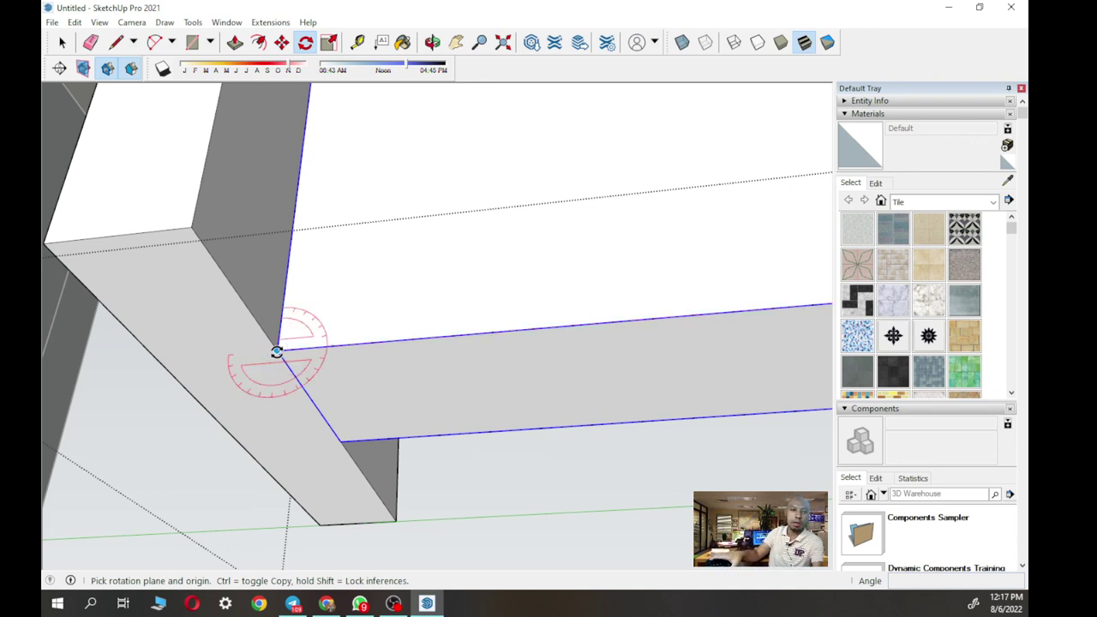
key(Left)
key(Right)
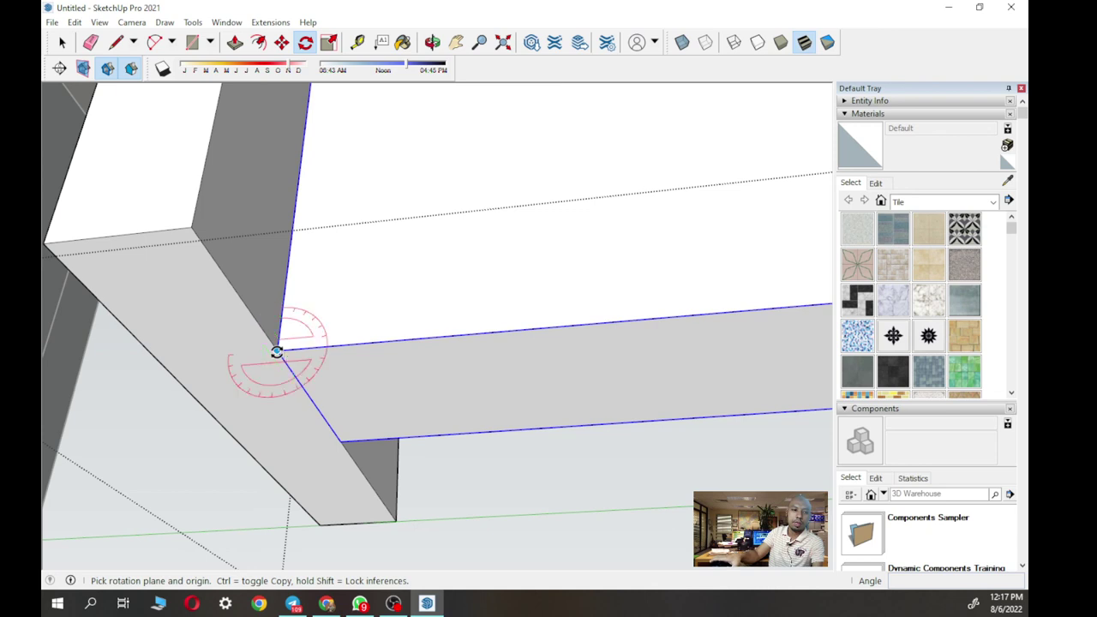
key(Left)
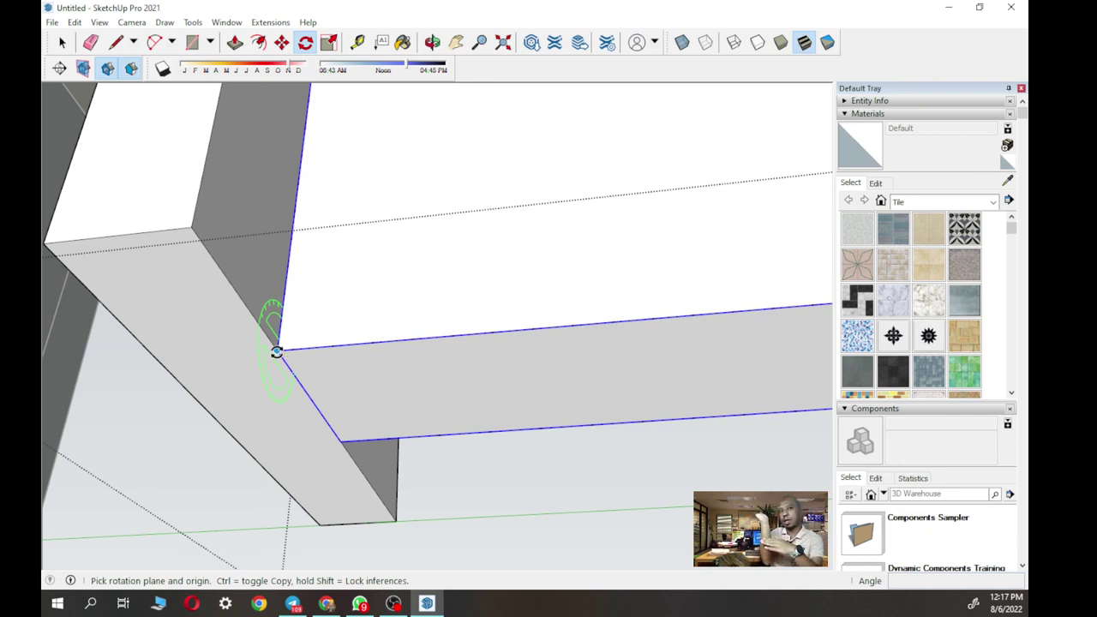
key(Up)
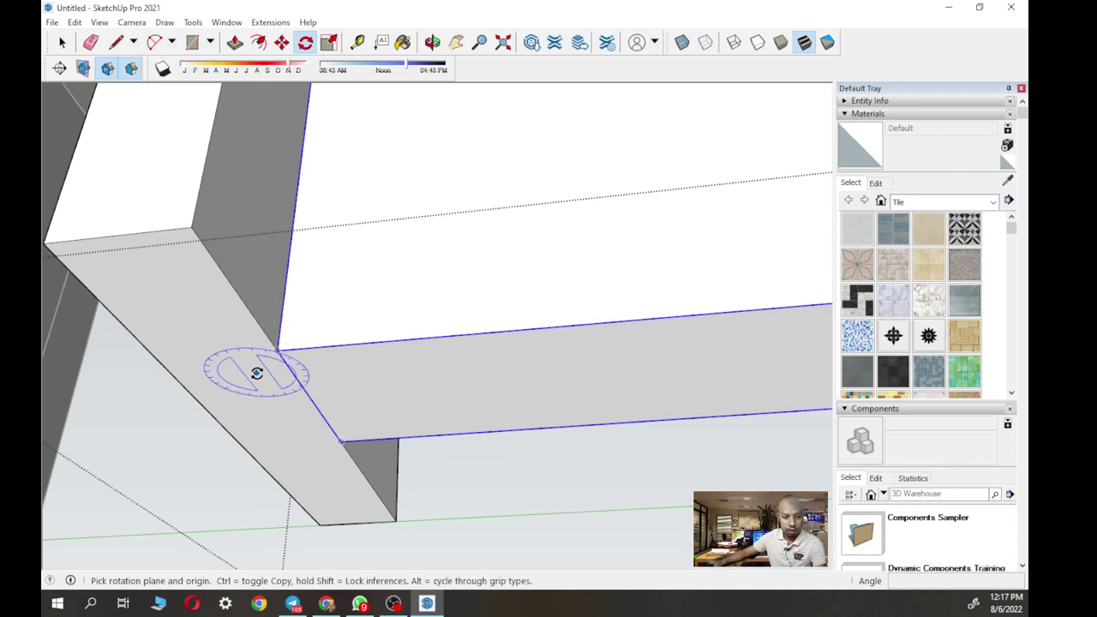
key(Left)
key(Right)
key(Left)
key(Right)
key(Left)
key(Up)
click(277, 352)
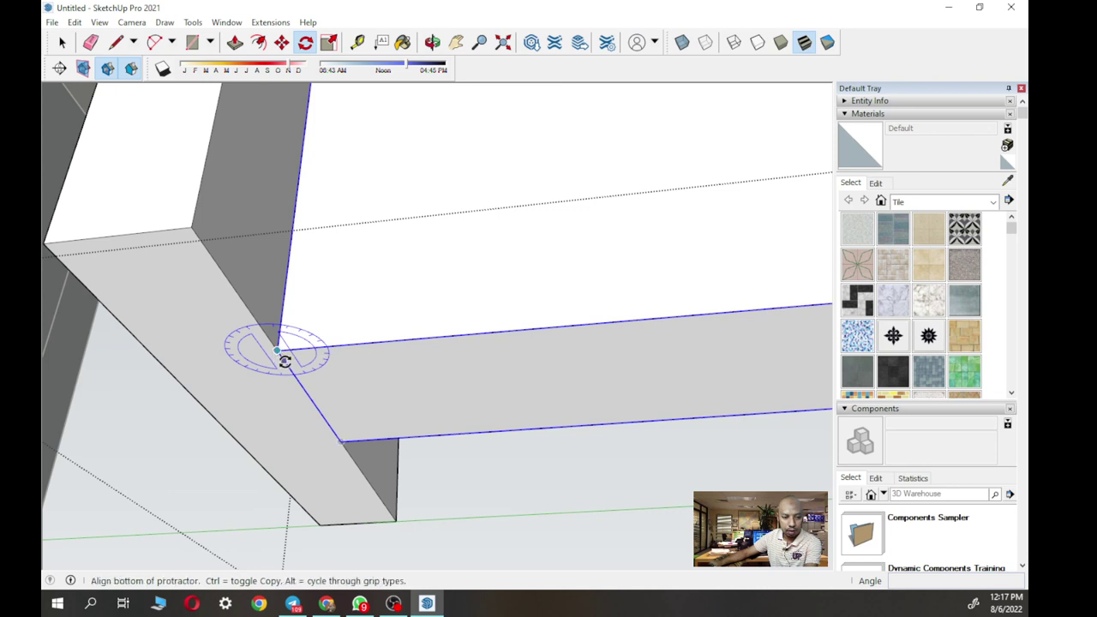
click(341, 442)
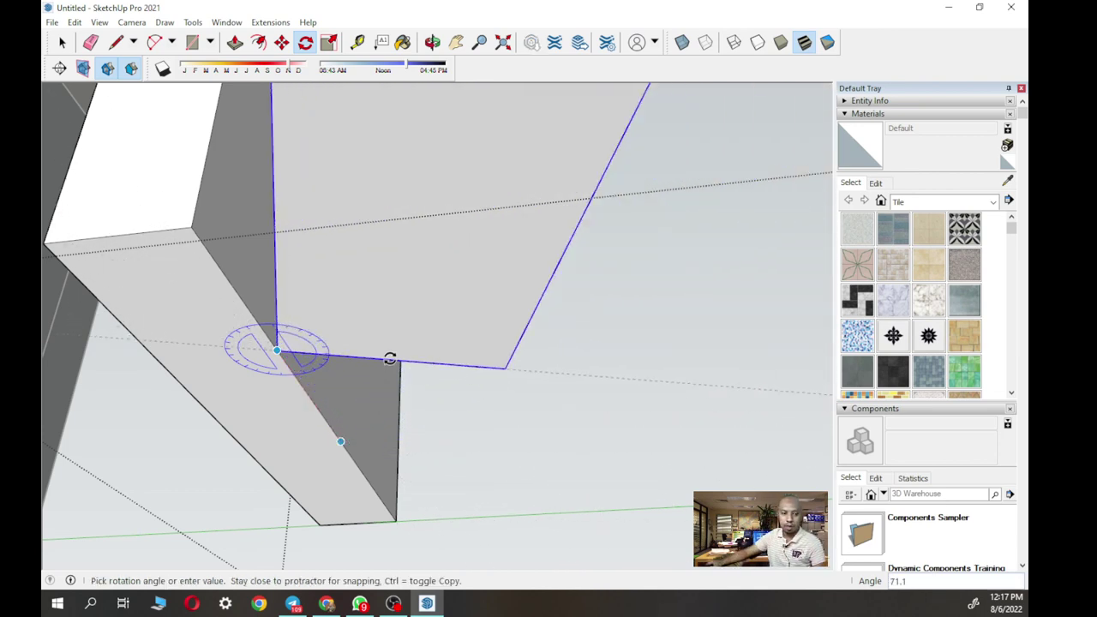
click(404, 379)
scroll(330, 334, down, 2)
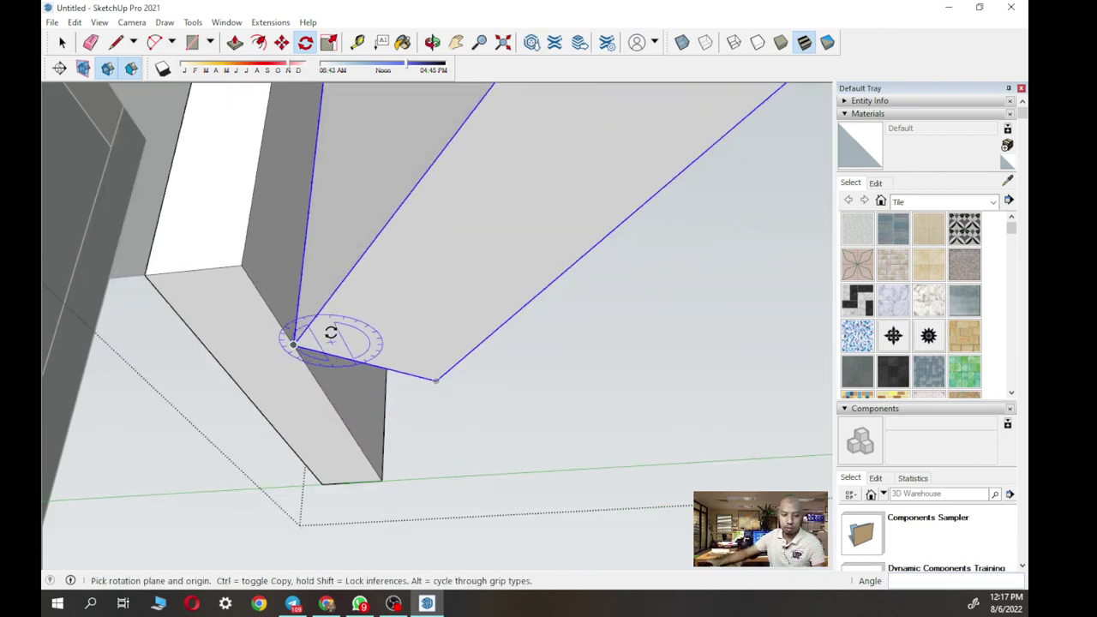
scroll(338, 326, down, 3)
middle_drag(350, 318, 438, 394)
scroll(446, 370, up, 3)
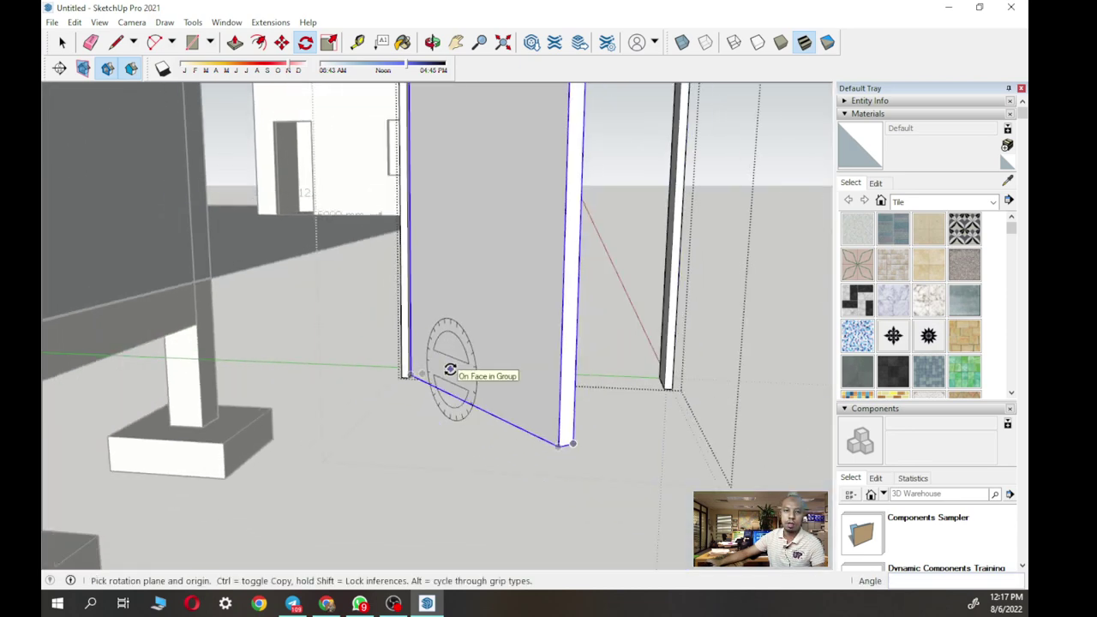
scroll(450, 370, down, 3)
middle_drag(477, 318, 537, 415)
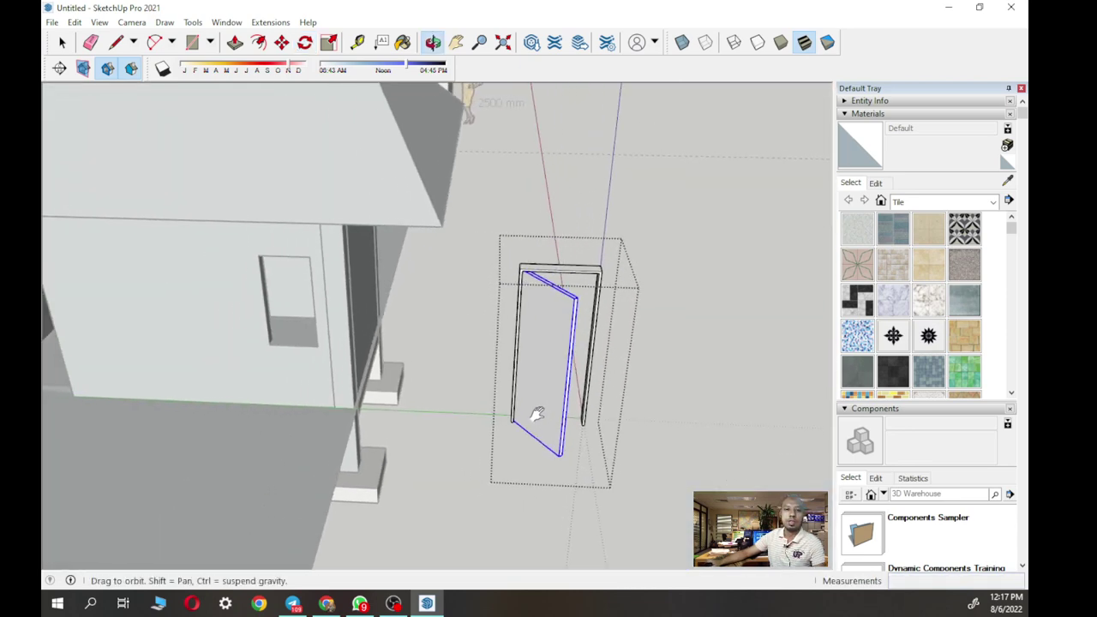
click(62, 42)
click(581, 213)
- Move the whole door group by the frame's upper outer corner to the matching corner of the room's doorway opening
middle_drag(269, 115, 654, 304)
click(654, 303)
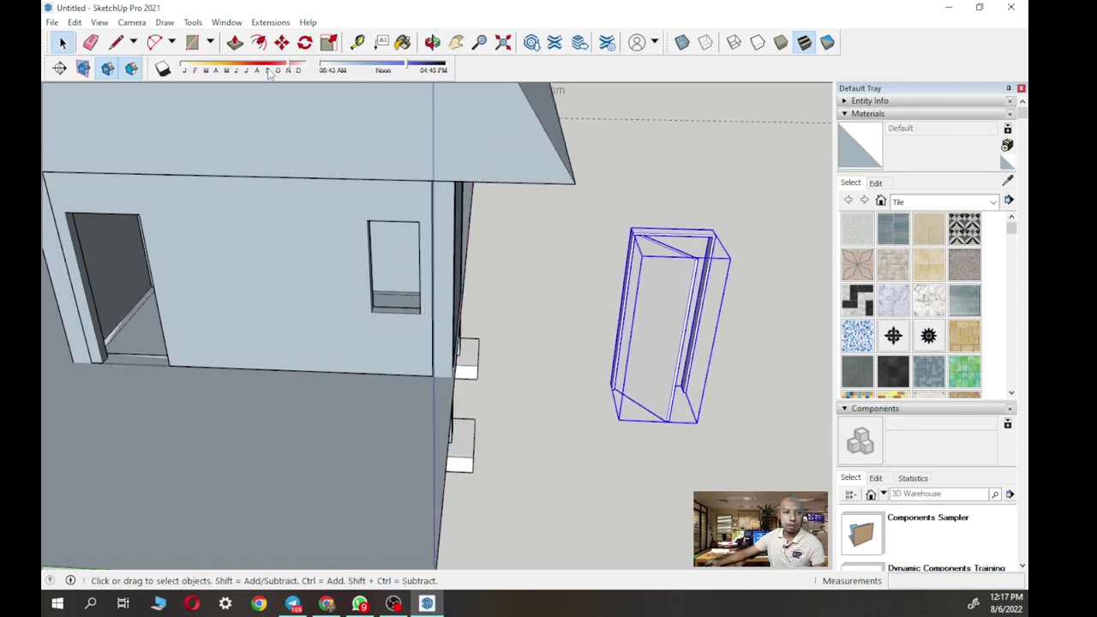
click(282, 42)
scroll(609, 226, up, 4)
scroll(680, 267, down, 2)
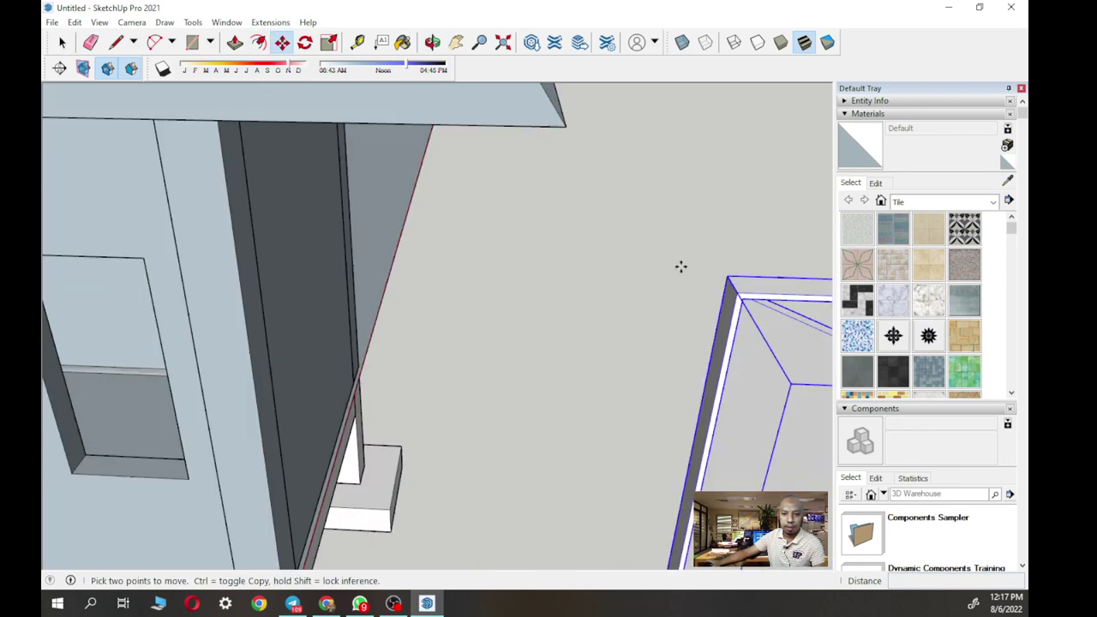
click(737, 294)
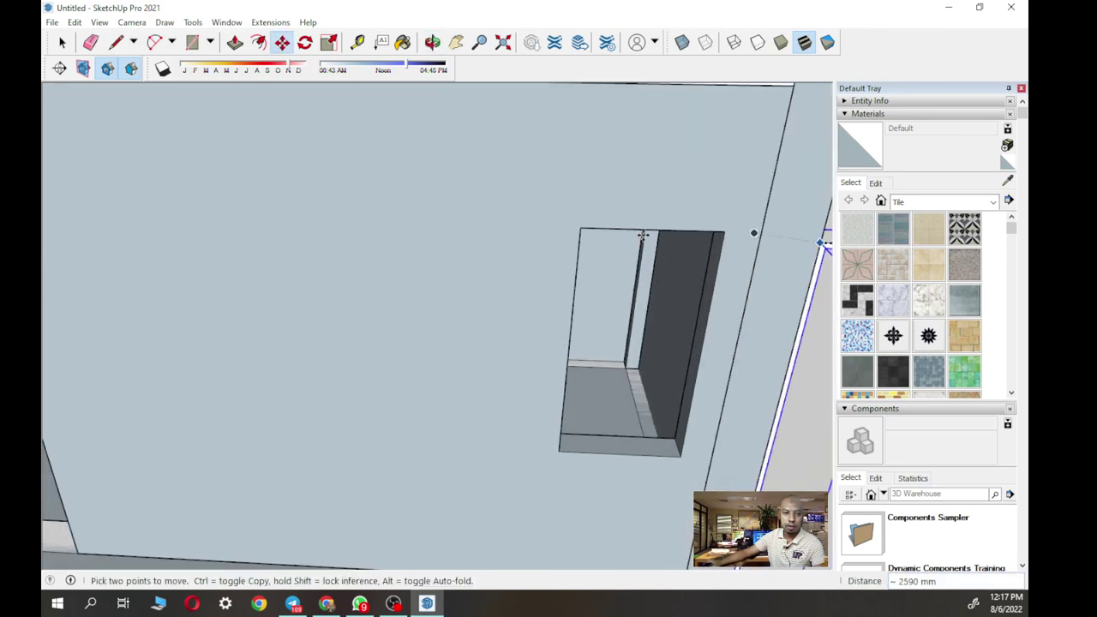
middle_drag(643, 235, 404, 225)
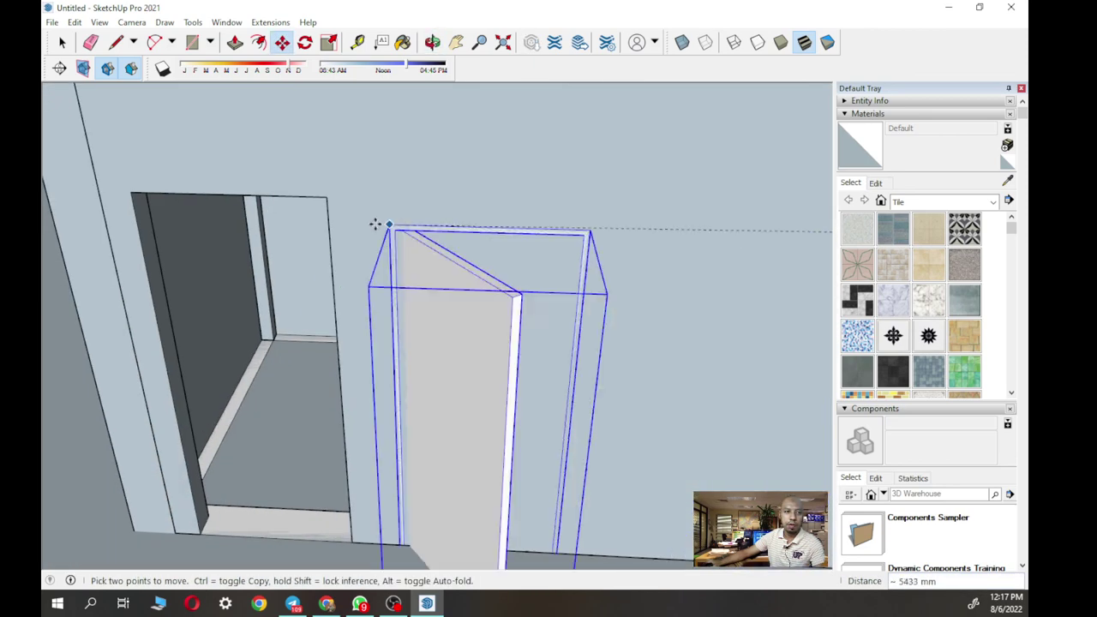
click(148, 190)
middle_drag(372, 262, 408, 273)
scroll(411, 268, down, 3)
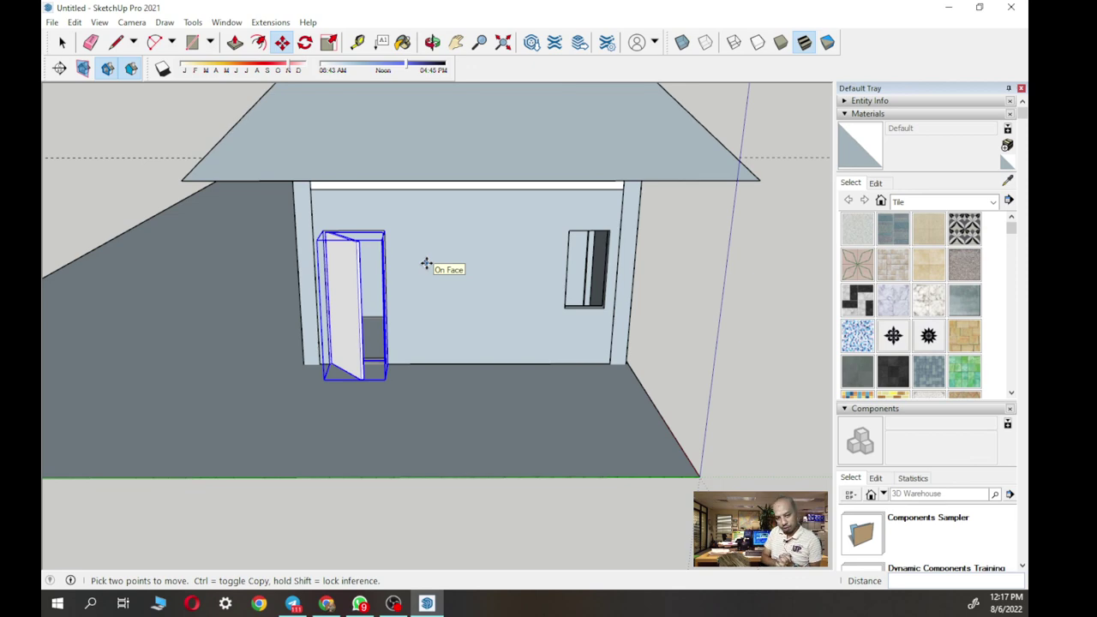
middle_drag(426, 263, 575, 323)
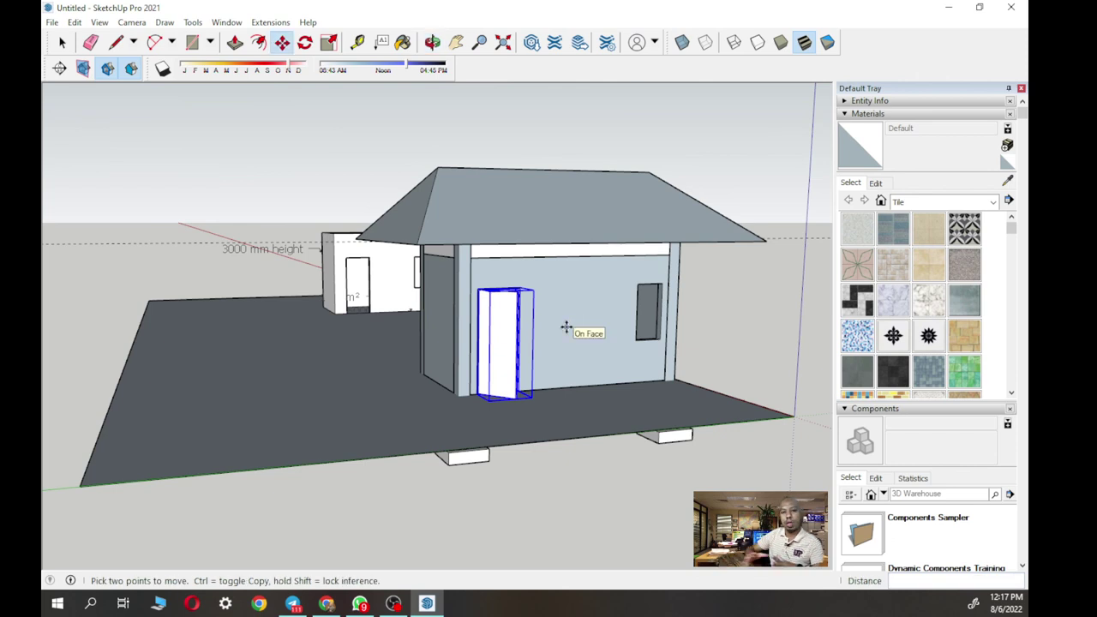